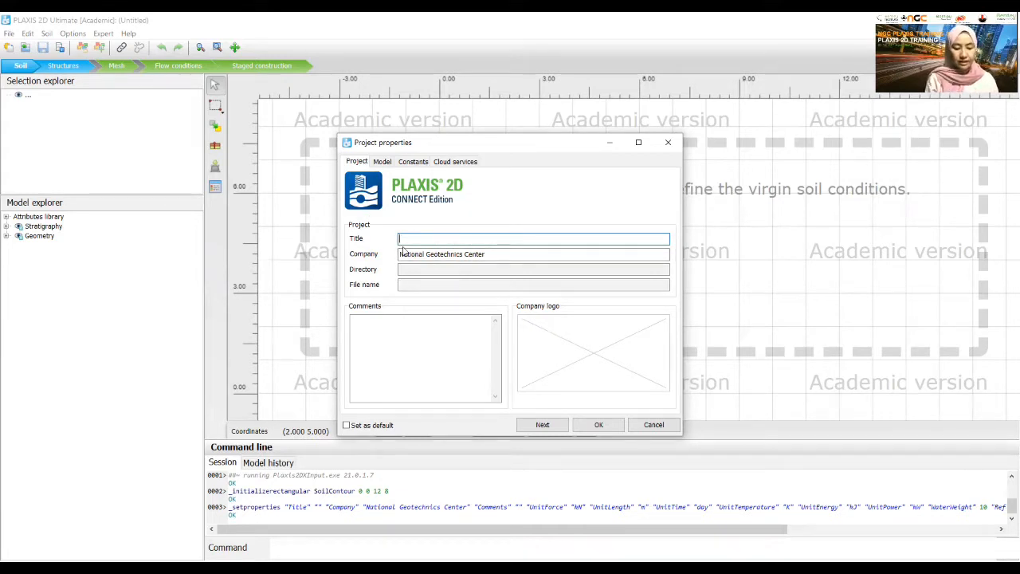
Step: Enter Excavation and Dewatering as the project title
type("Ex")
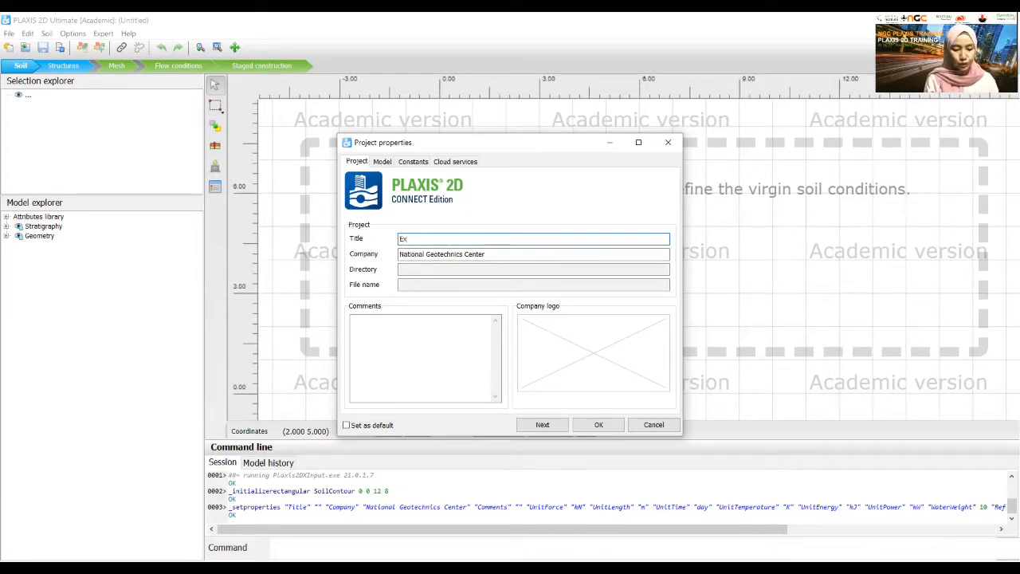
type("cavat")
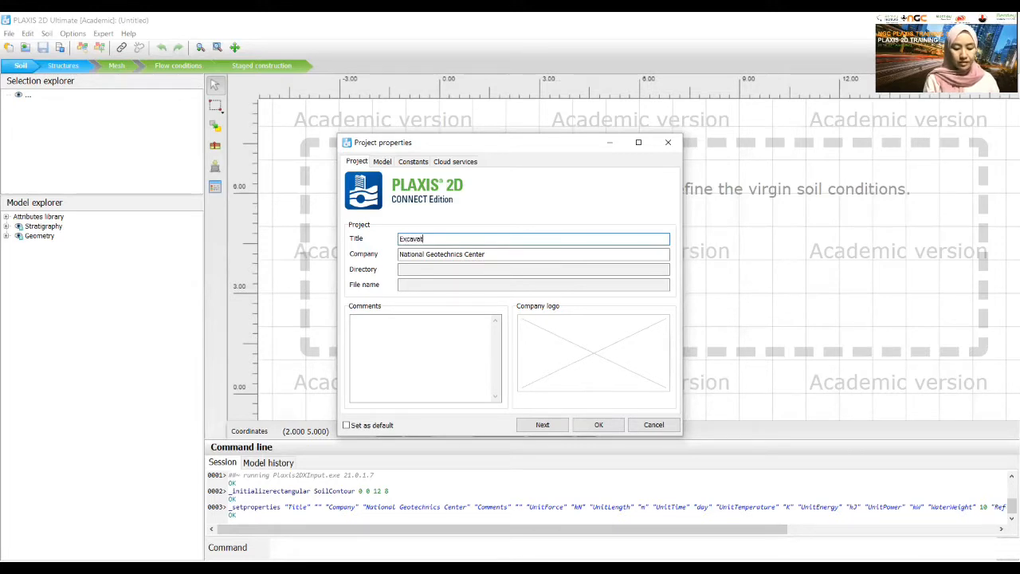
type("ion and D")
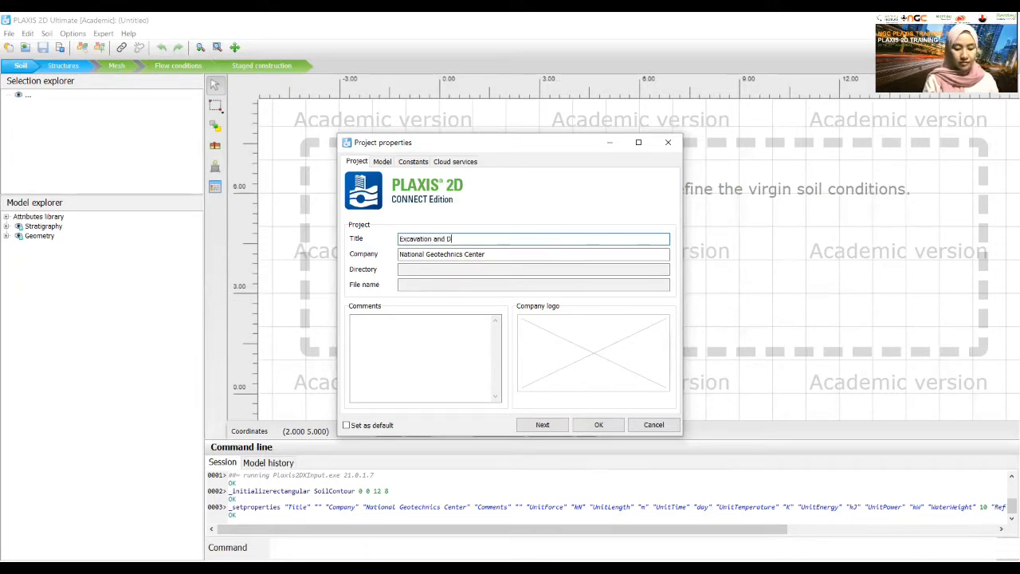
type("ewatering")
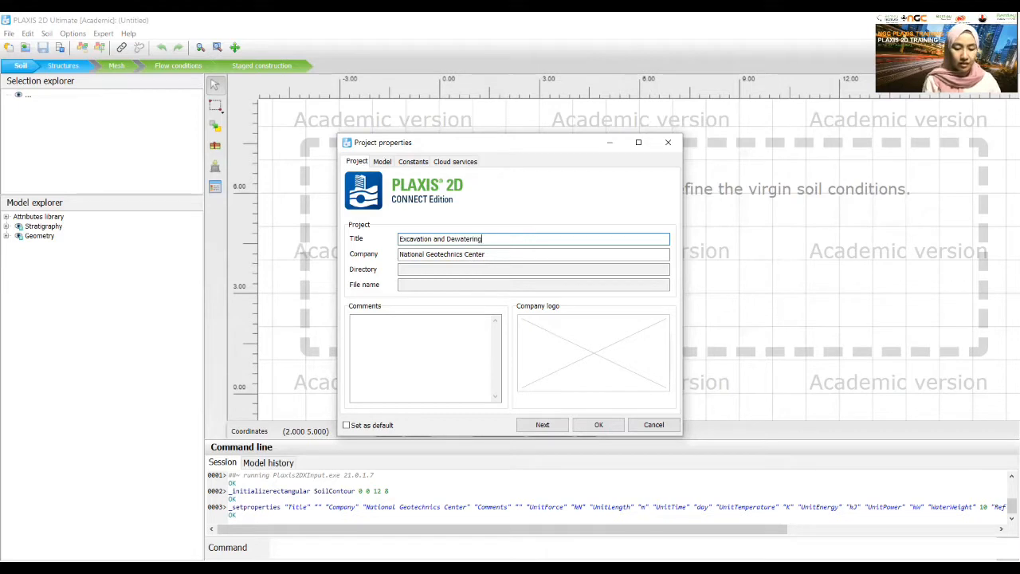
Step: Set the model contour to x max 100 m and y max 30 m and accept the project properties
left_click(382, 163)
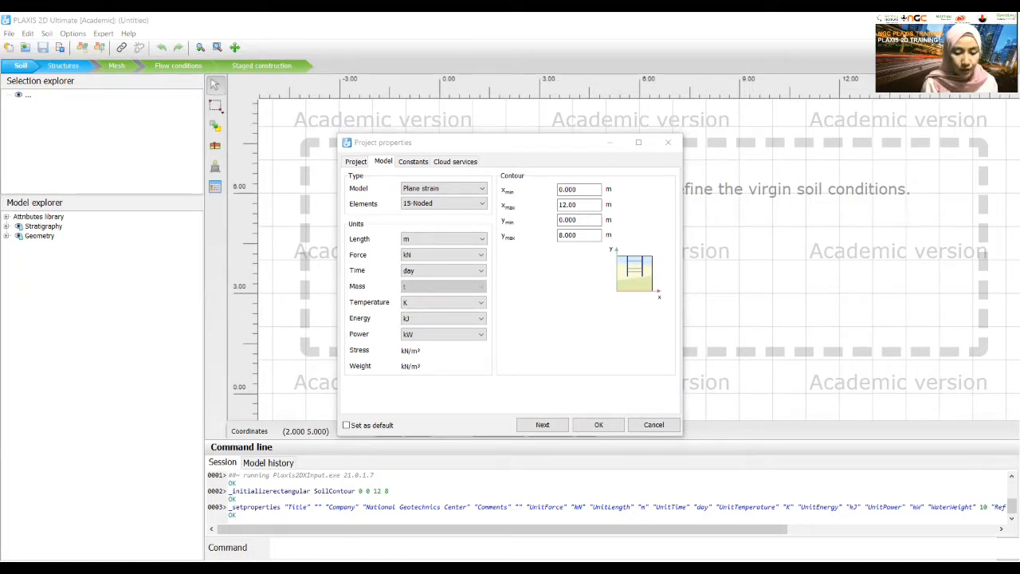
left_click(578, 205)
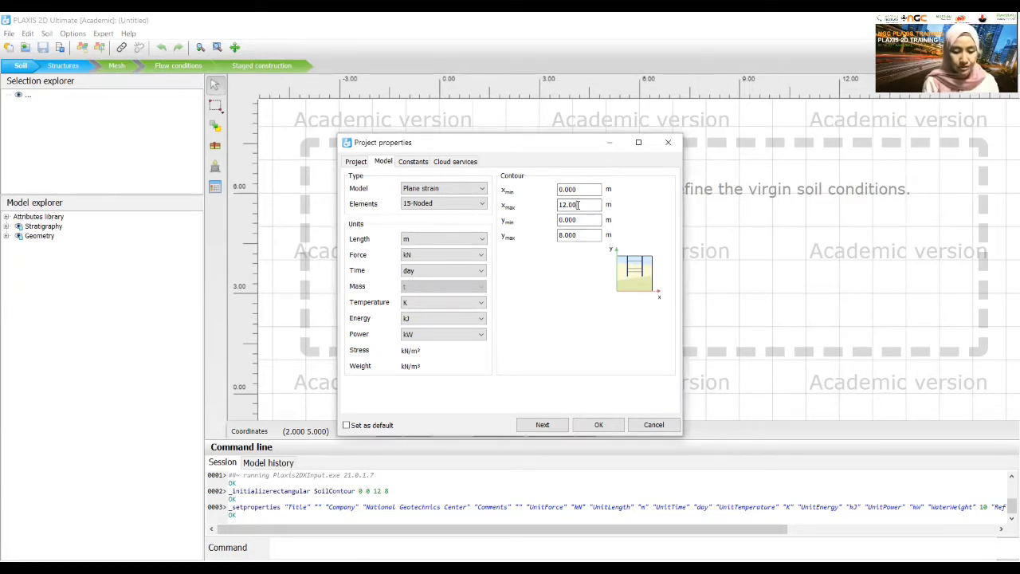
key("BackSpace")
key("BackSpace")
key("BackSpace")
key("BackSpace")
key("BackSpace")
type("100")
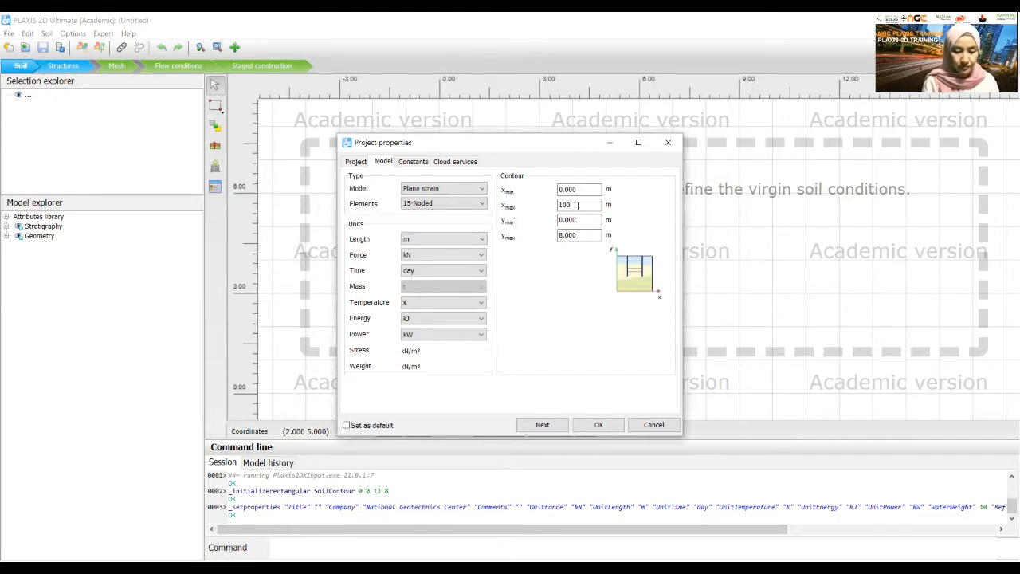
key("Tab")
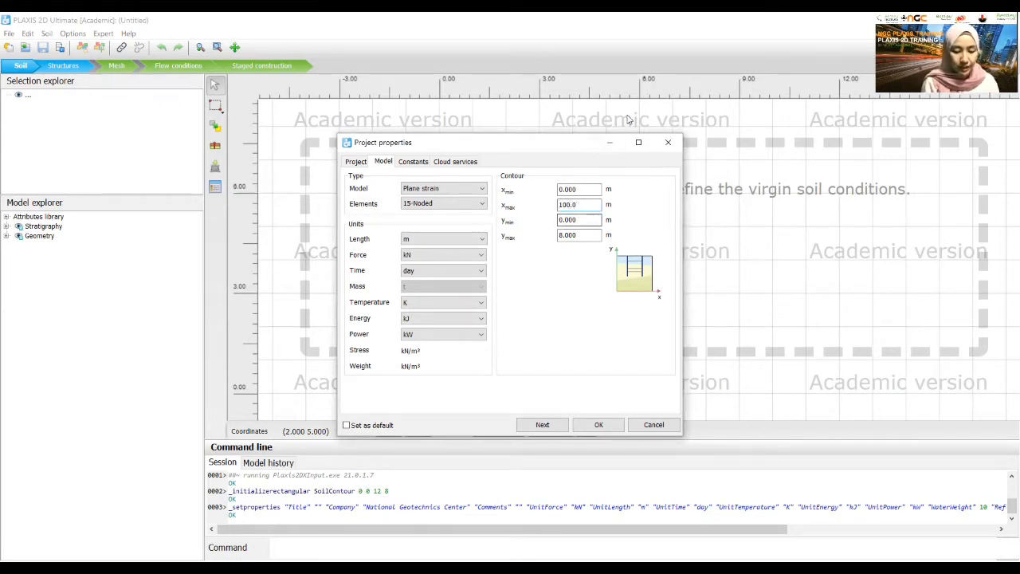
key("alt+Tab")
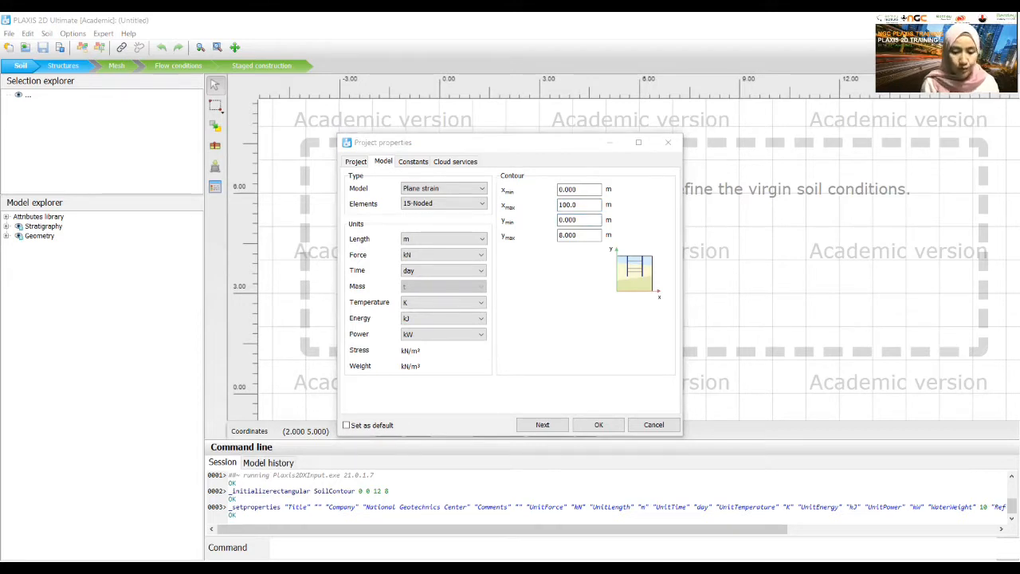
key("alt+Tab")
key("Tab")
type("30")
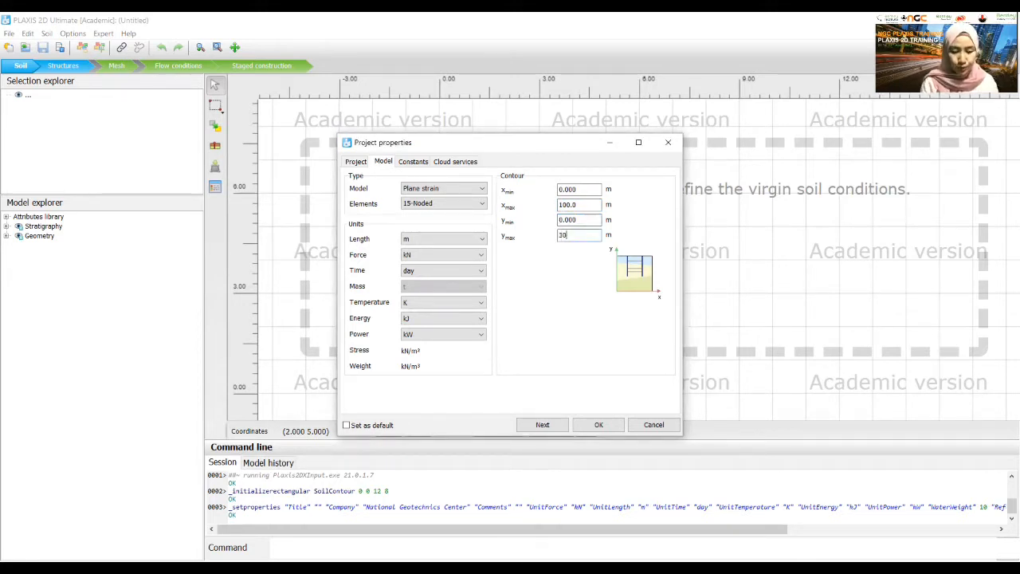
left_click(598, 425)
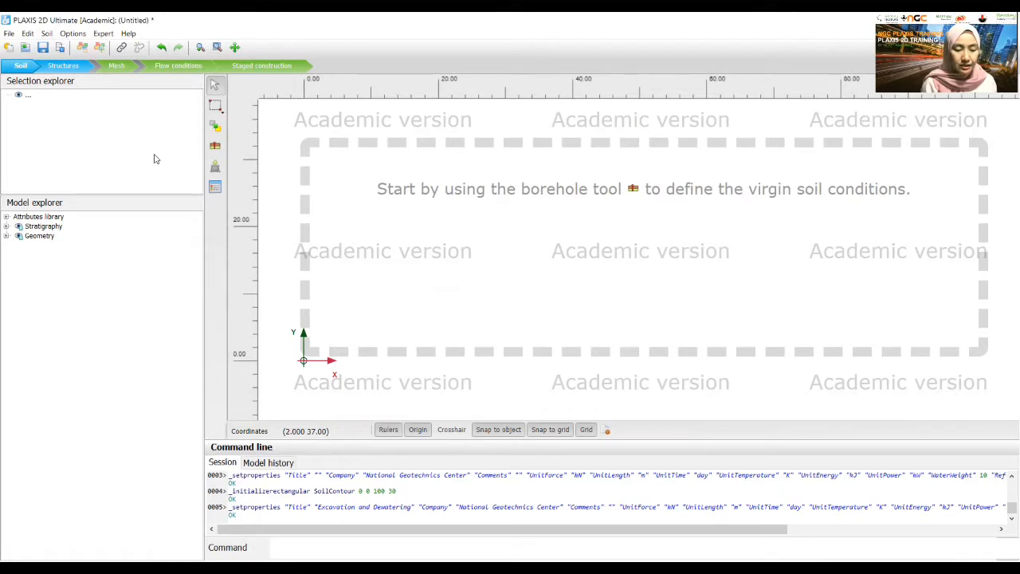
Step: Create a borehole at x = 0 and add its first soil layer with top at 30 and bottom at 27
left_click(215, 149)
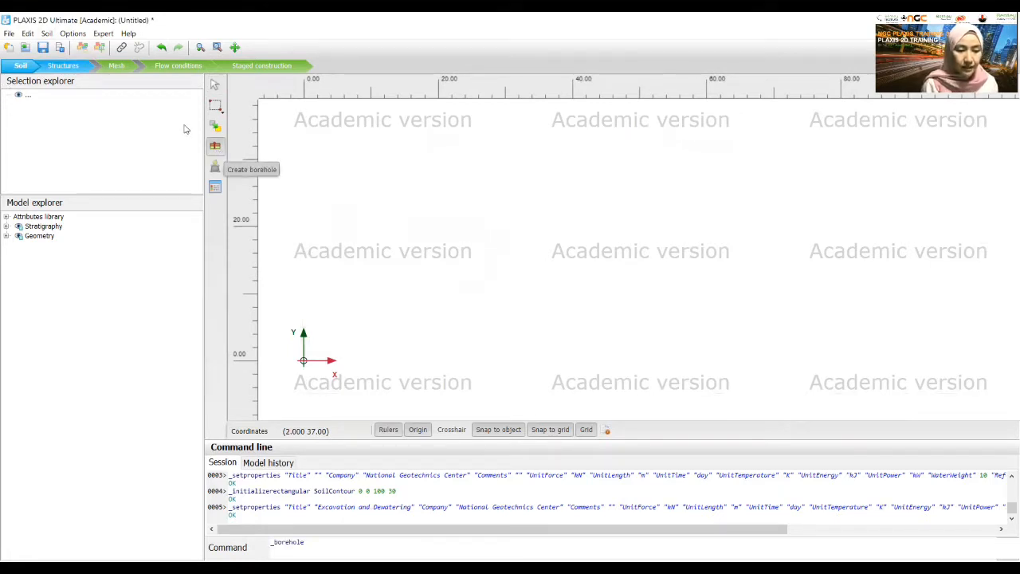
left_click(303, 361)
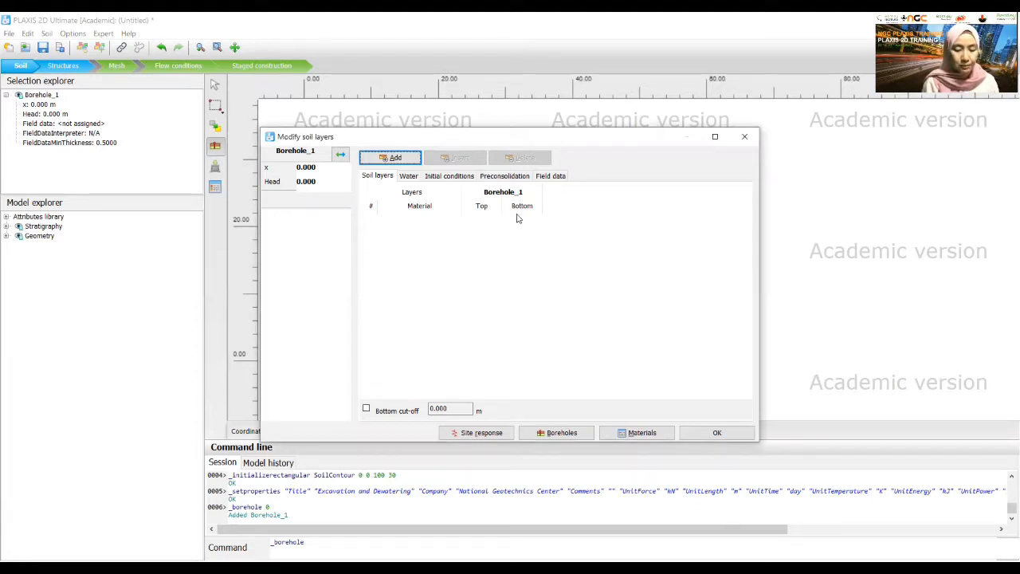
left_click(401, 162)
double_click(478, 222)
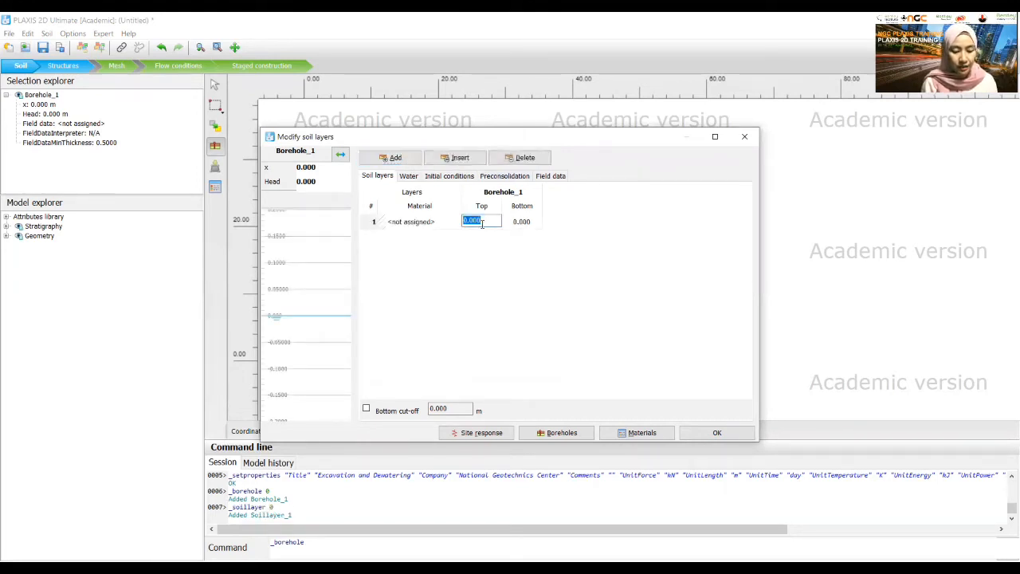
type("30")
double_click(525, 225)
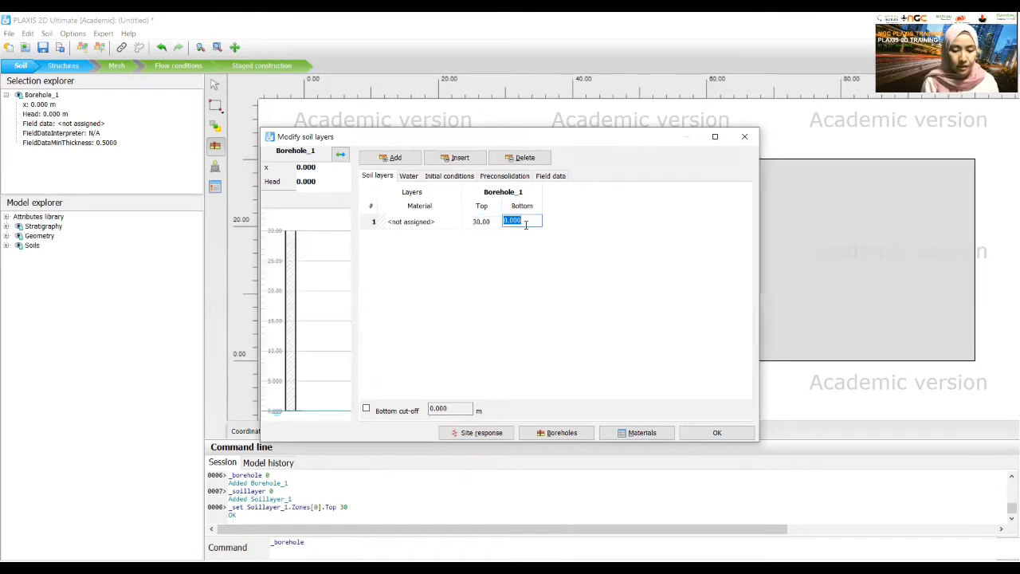
type("27")
left_click(597, 249)
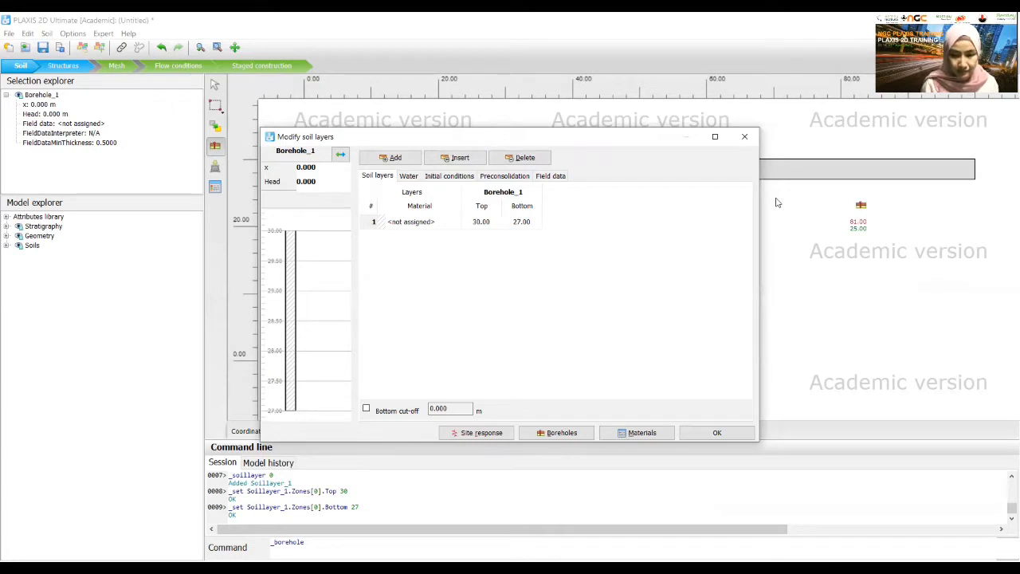
Step: Add a second soil layer to the borehole with its bottom at 15
left_click(390, 157)
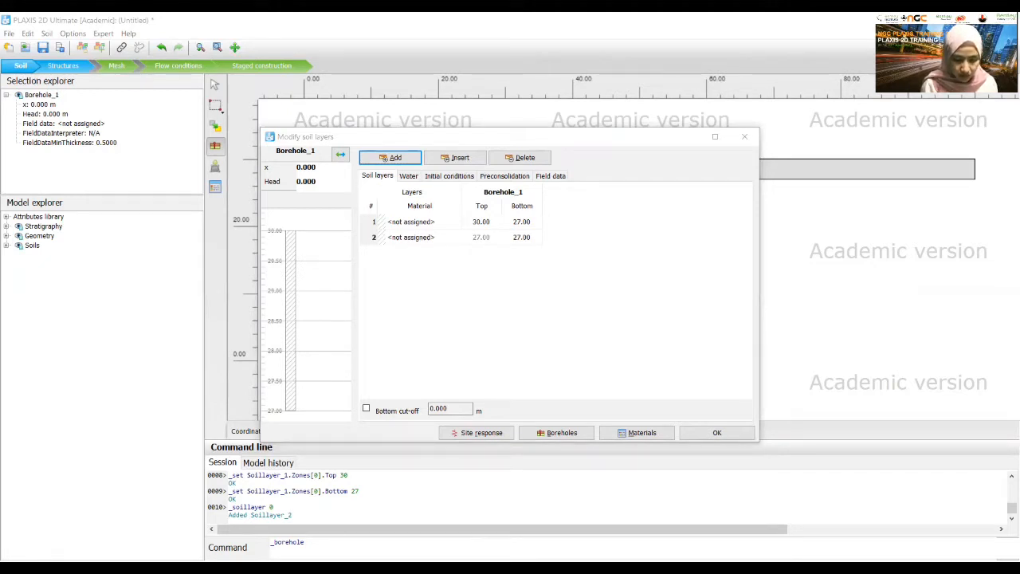
left_click(497, 206)
double_click(524, 237)
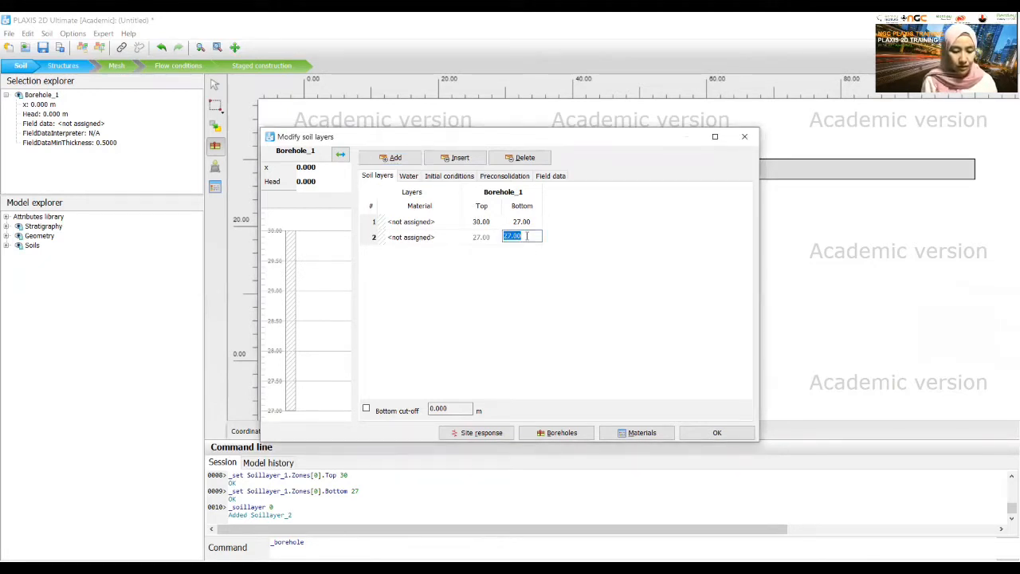
type("15")
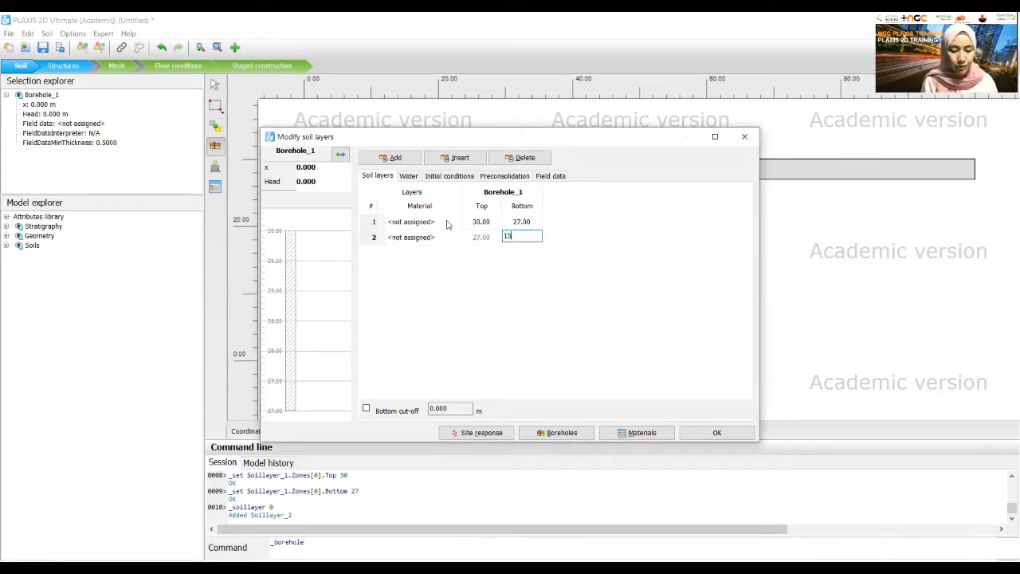
Step: Add a third soil layer to the borehole with its bottom at 0
left_click(381, 159)
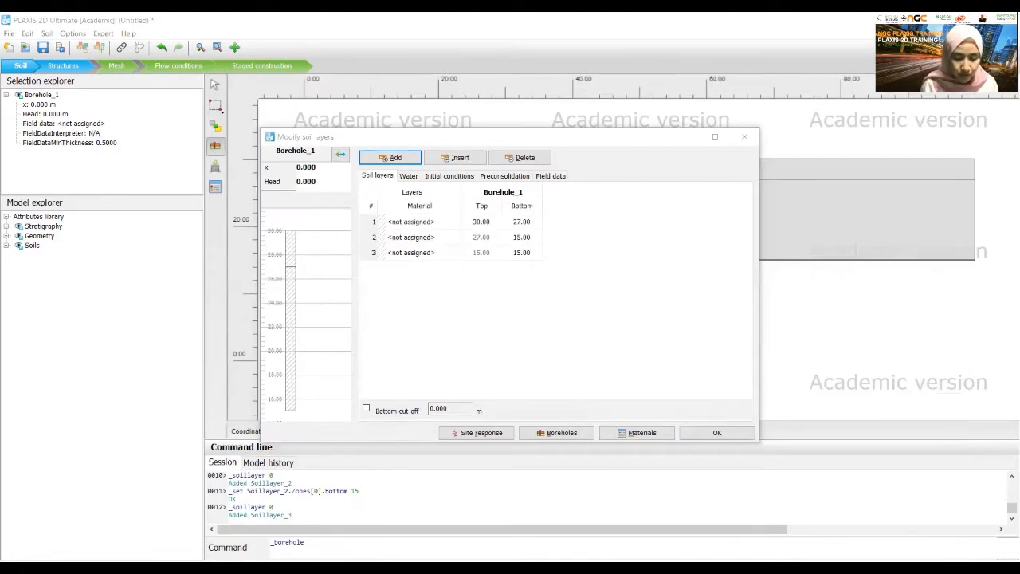
left_click(492, 287)
left_click(522, 252)
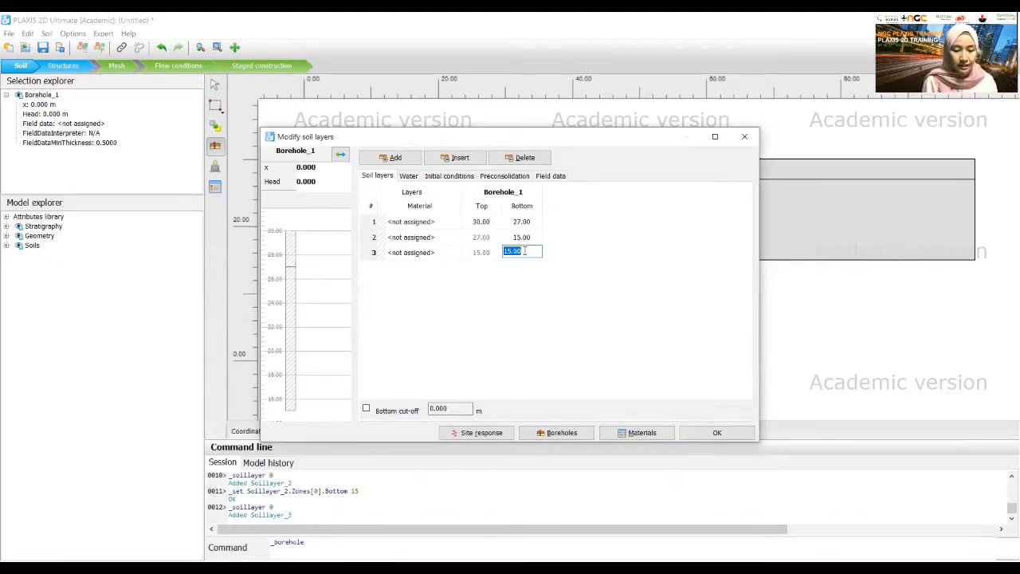
type("0")
key("Return")
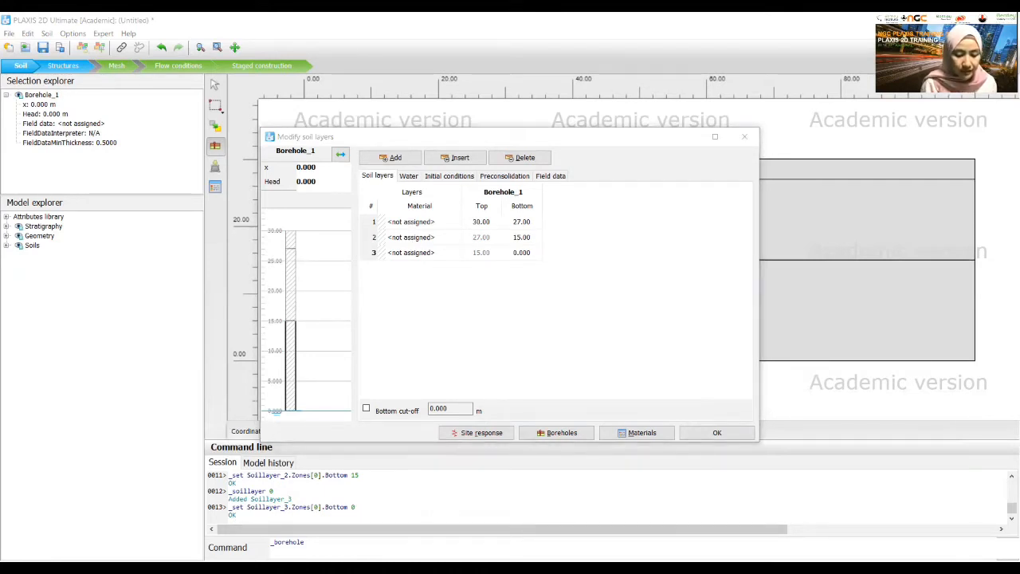
Step: Set the borehole's water head to 23 m
left_click(321, 180)
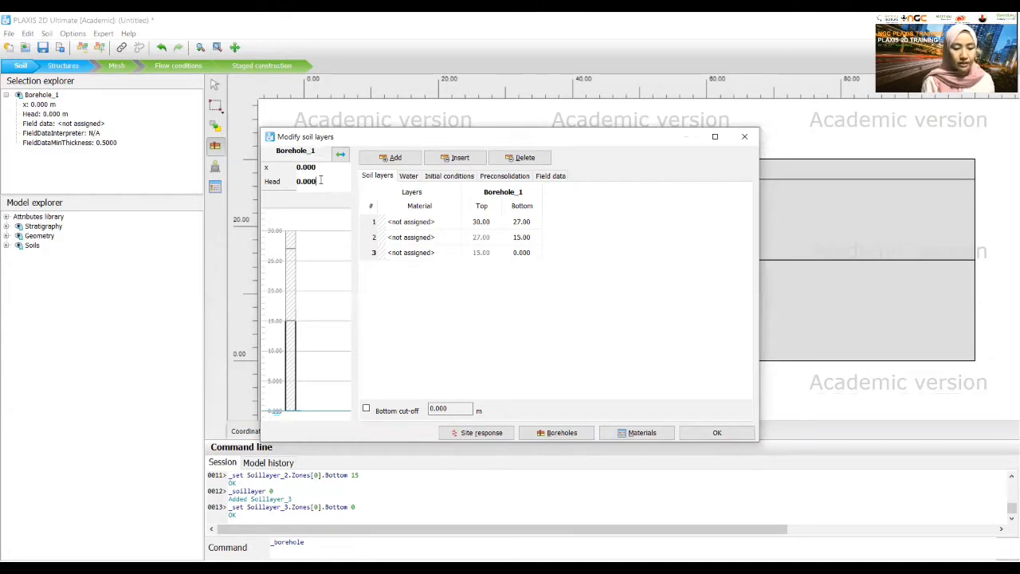
left_click_drag(297, 183, 341, 197)
type("23")
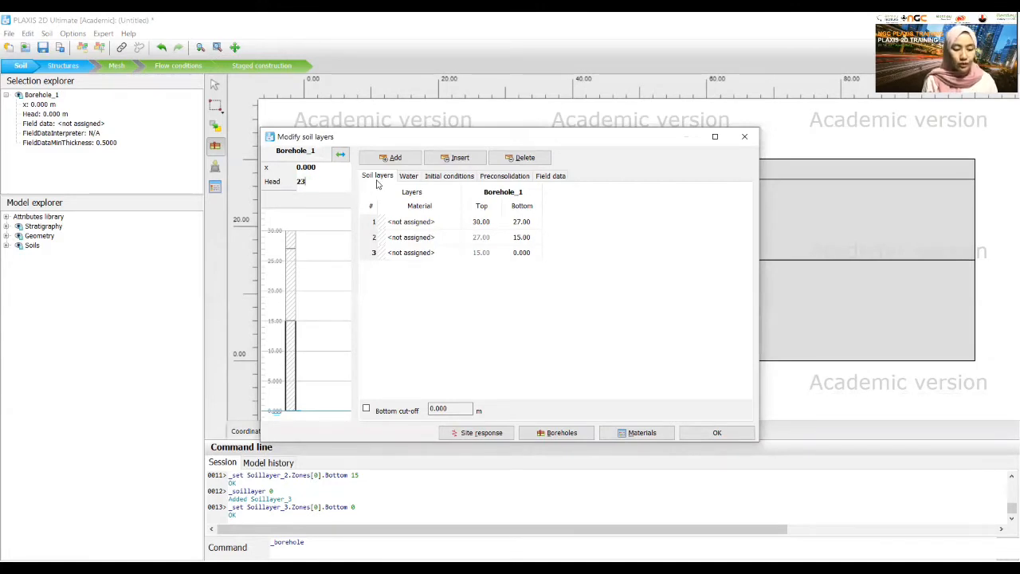
key("Return")
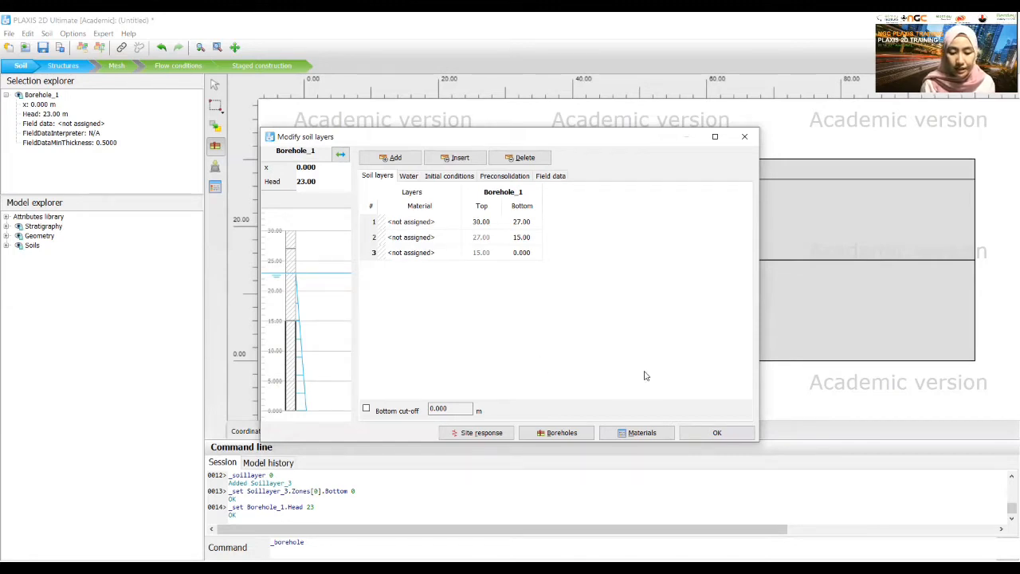
Step: Create a new soil material set identified as Silt using the Hardening soil material model
left_click(647, 432)
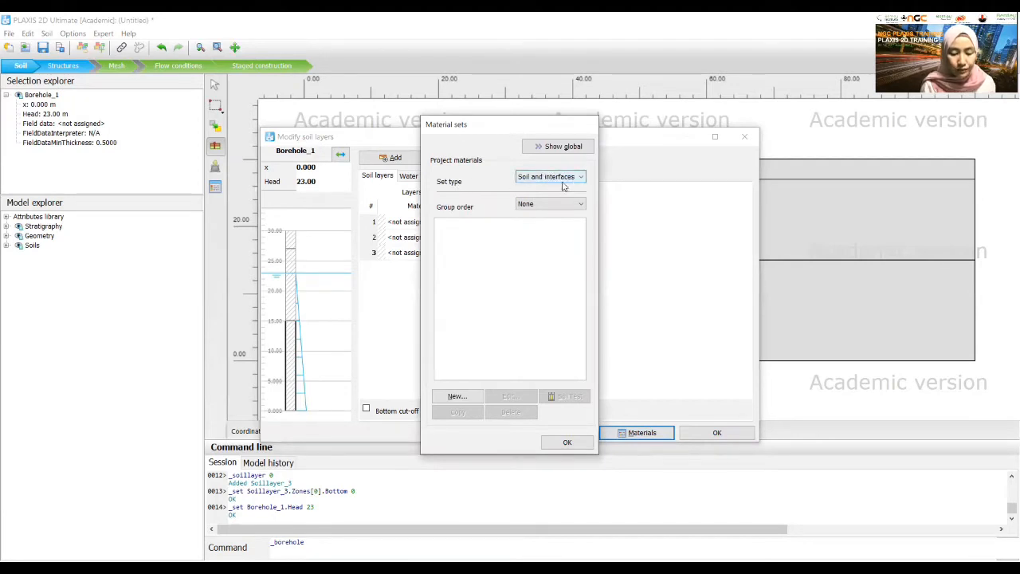
left_click(467, 399)
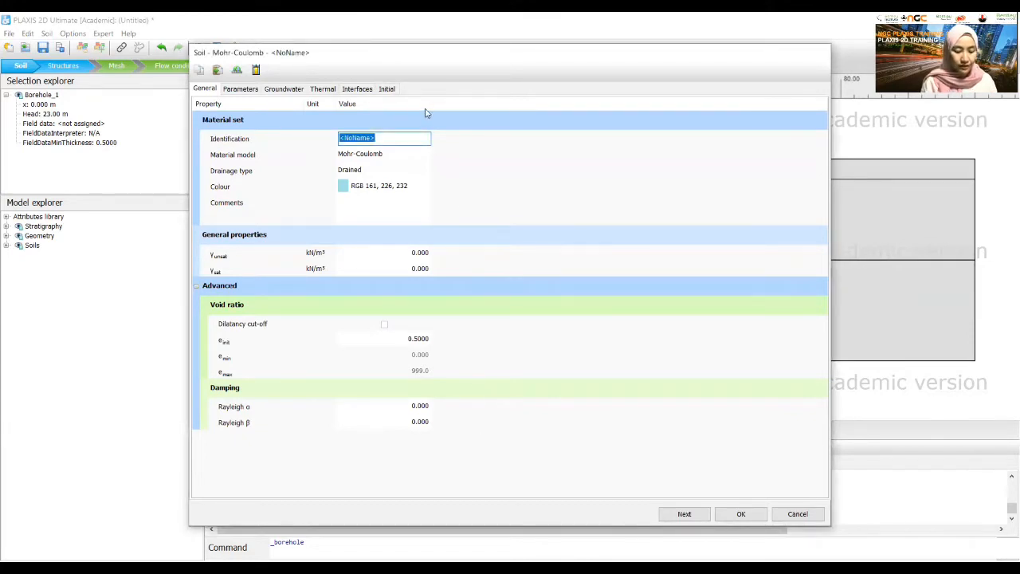
type("Silt")
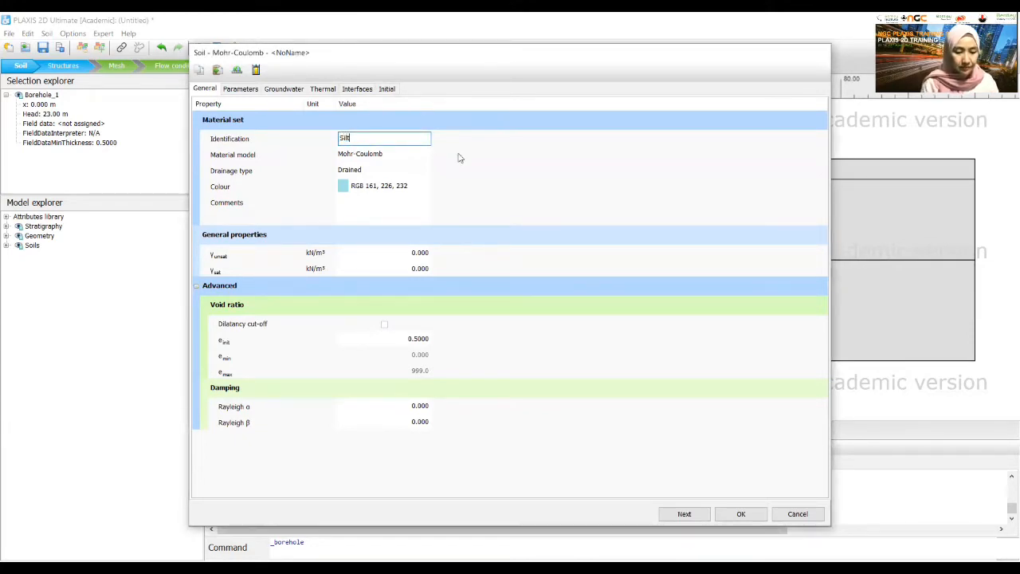
key("Return")
left_click(384, 160)
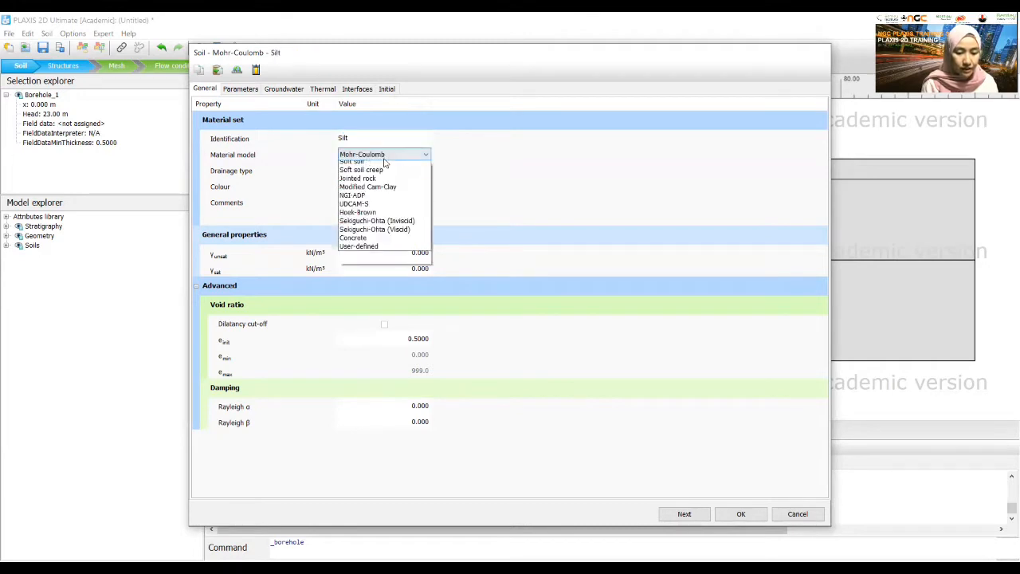
left_click(384, 159)
left_click(379, 185)
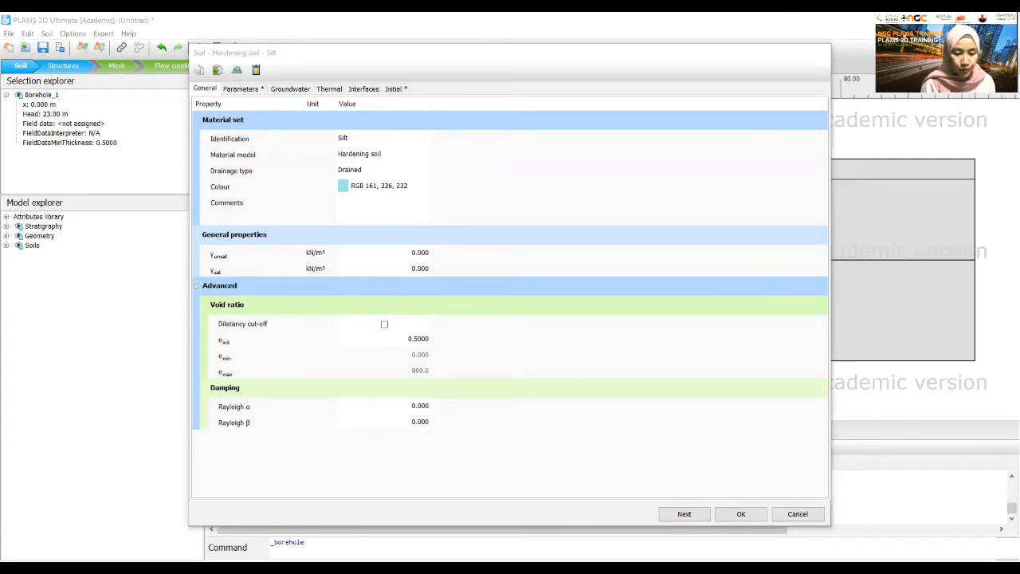
left_click(399, 233)
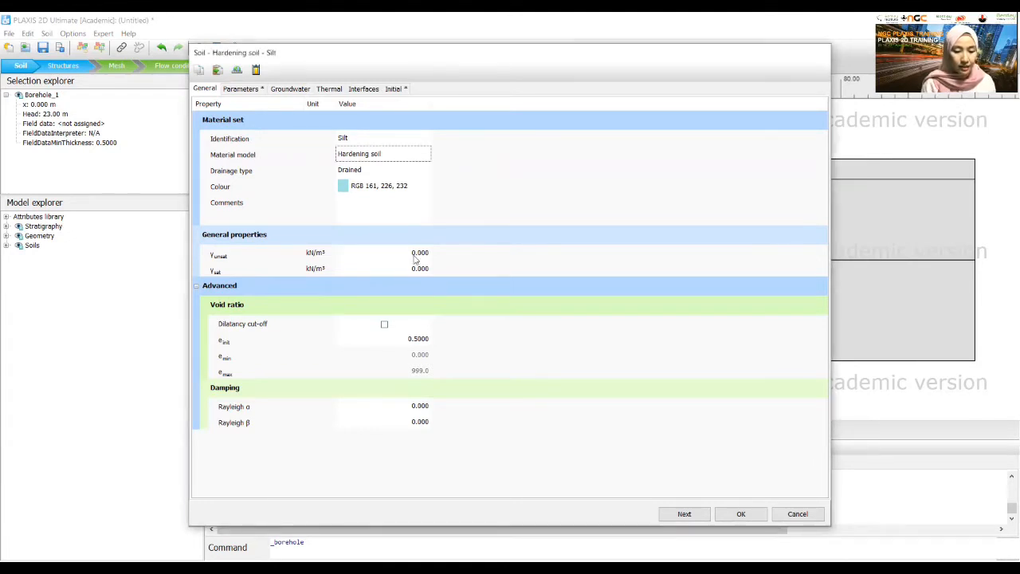
Step: Set the Silt material's unsaturated unit weight to 16 kN/m³ and its saturated unit weight to 20 kN/m³
left_click(415, 254)
type("16")
key("Tab")
type("2")
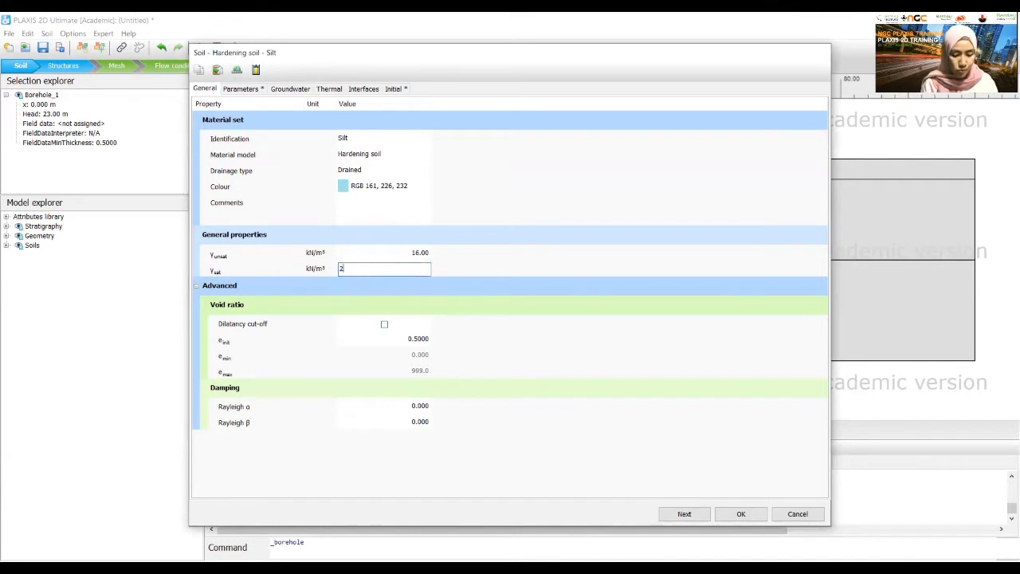
type("0.")
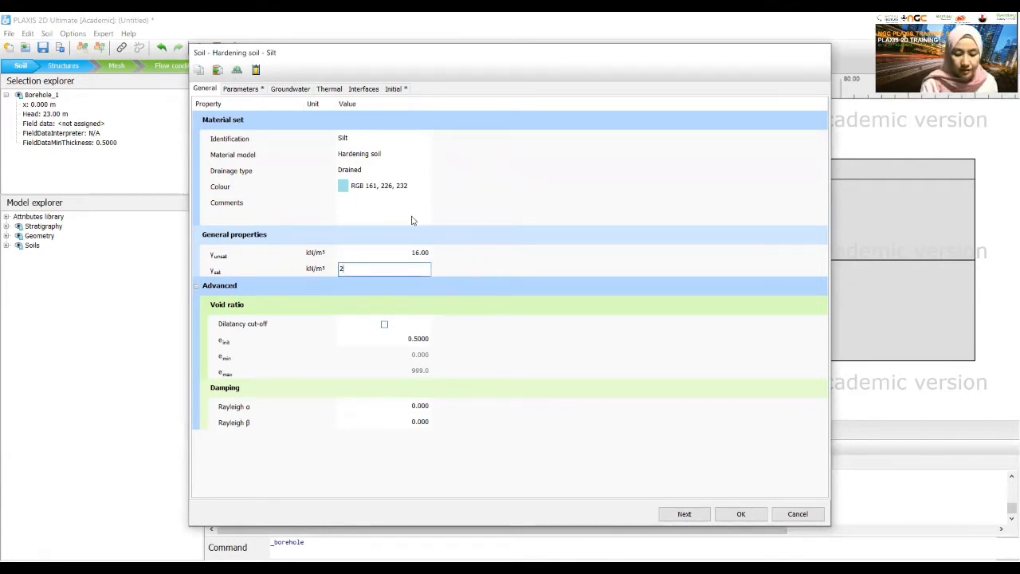
type("0")
Step: Set the Silt material's reference secant stiffness E50ref to 20000 kN/m²
left_click(257, 89)
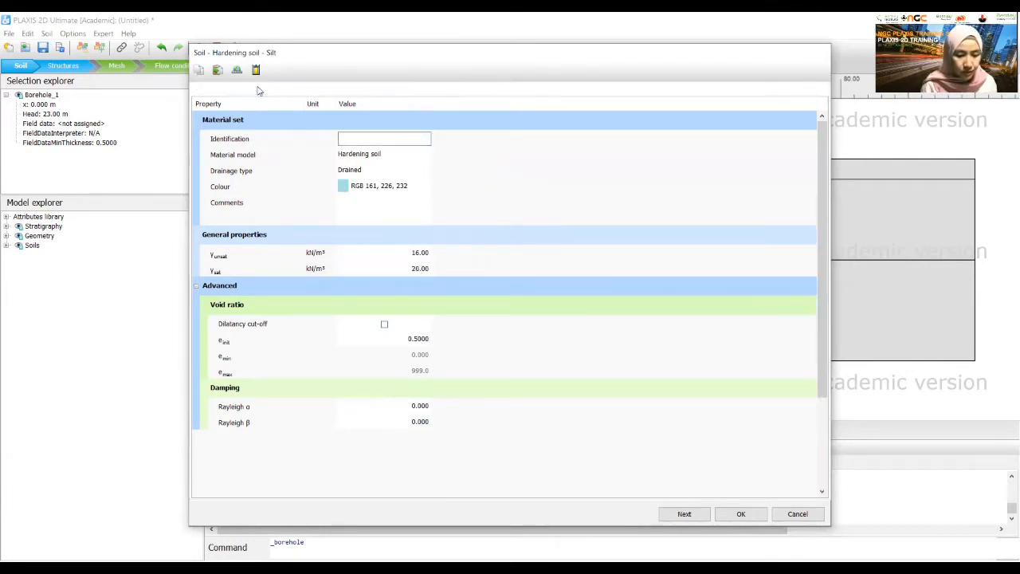
key("alt+Tab")
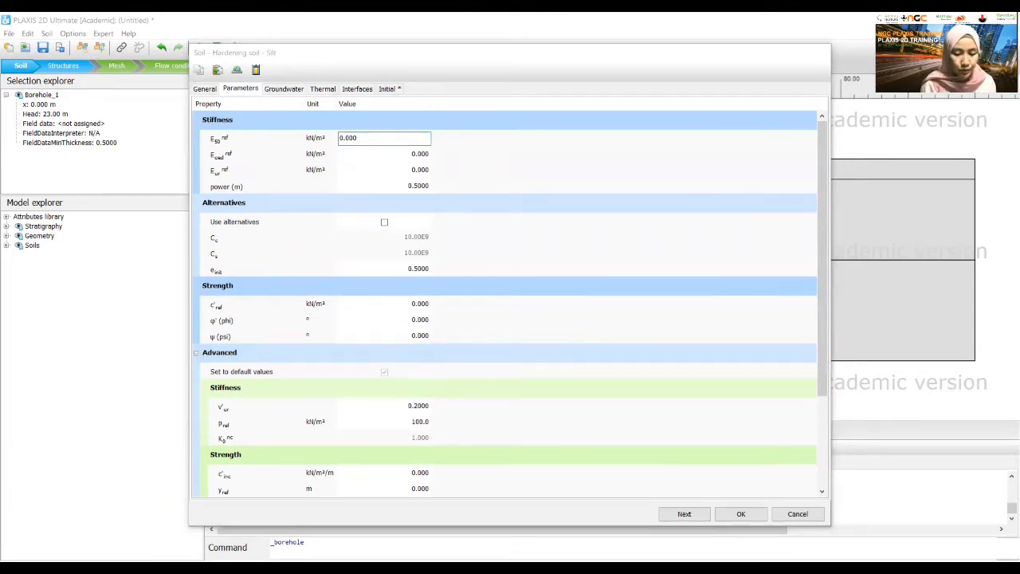
key("alt+Tab")
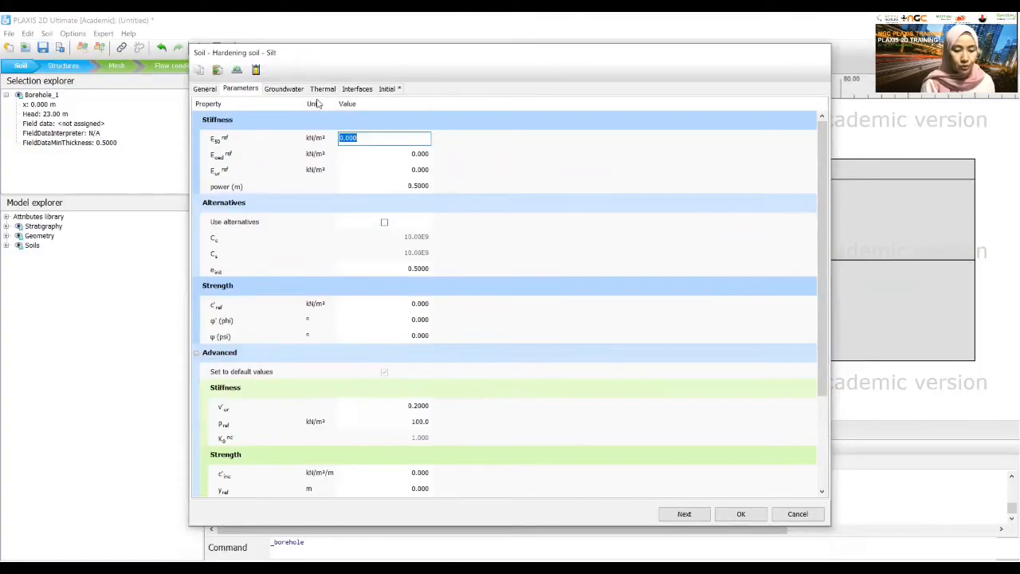
type("200")
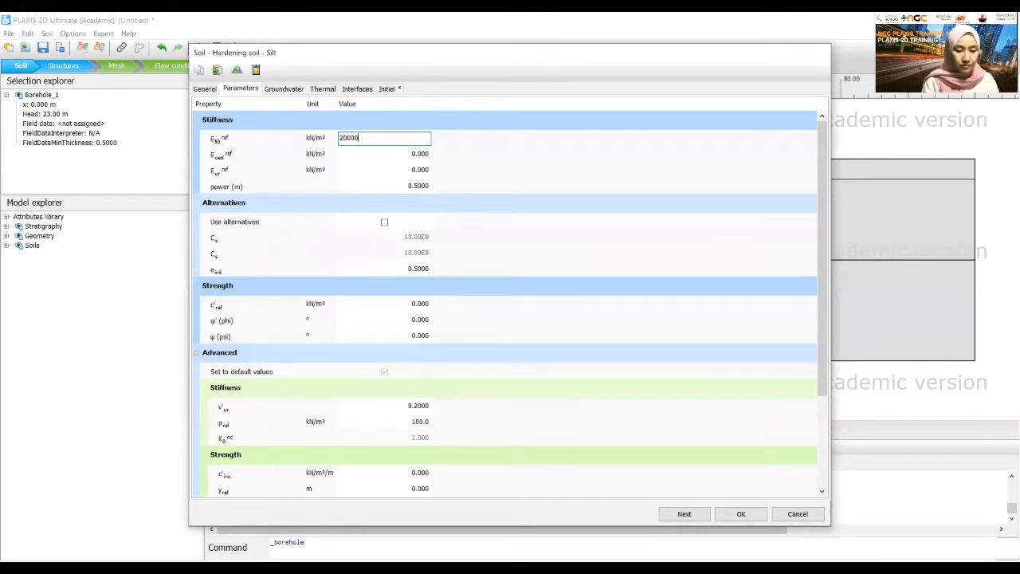
key("Tab")
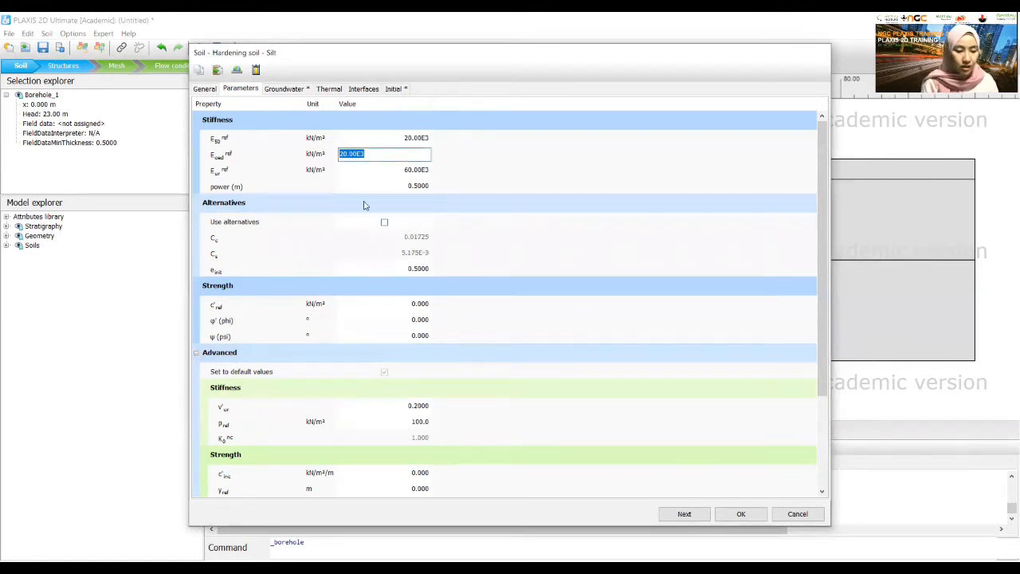
key("alt+Tab")
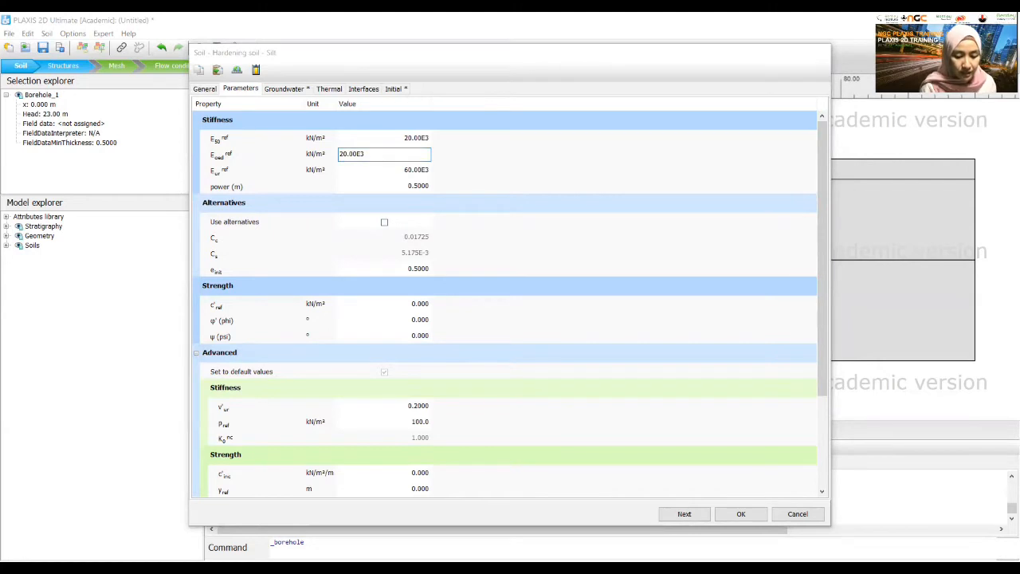
key("alt+Tab")
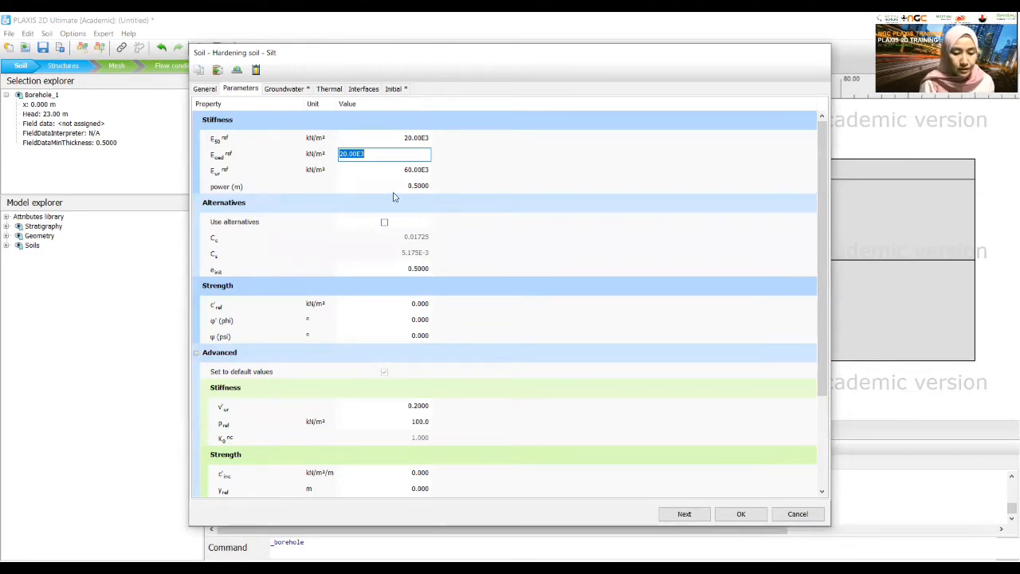
key("alt+Tab")
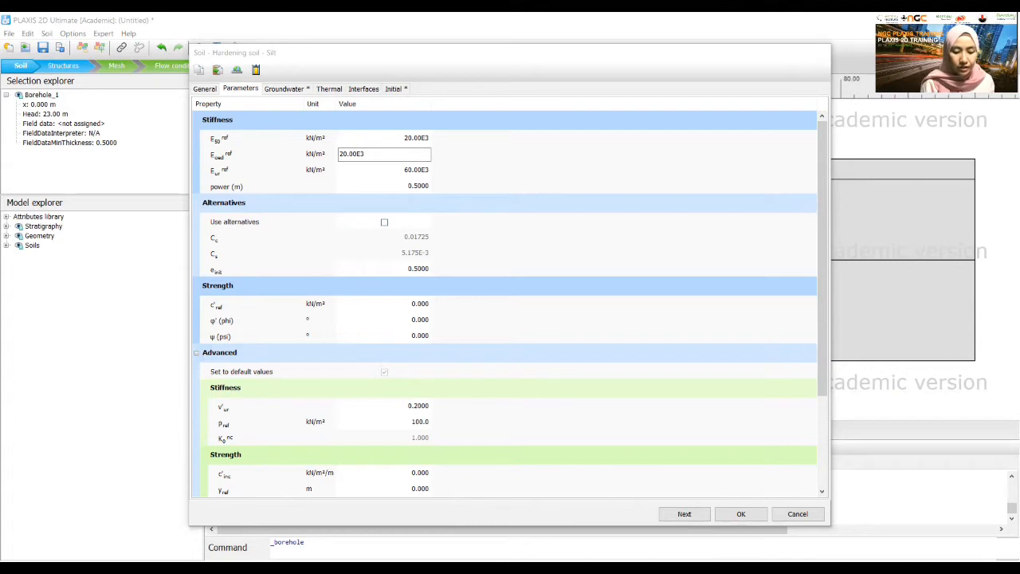
key("alt+Tab")
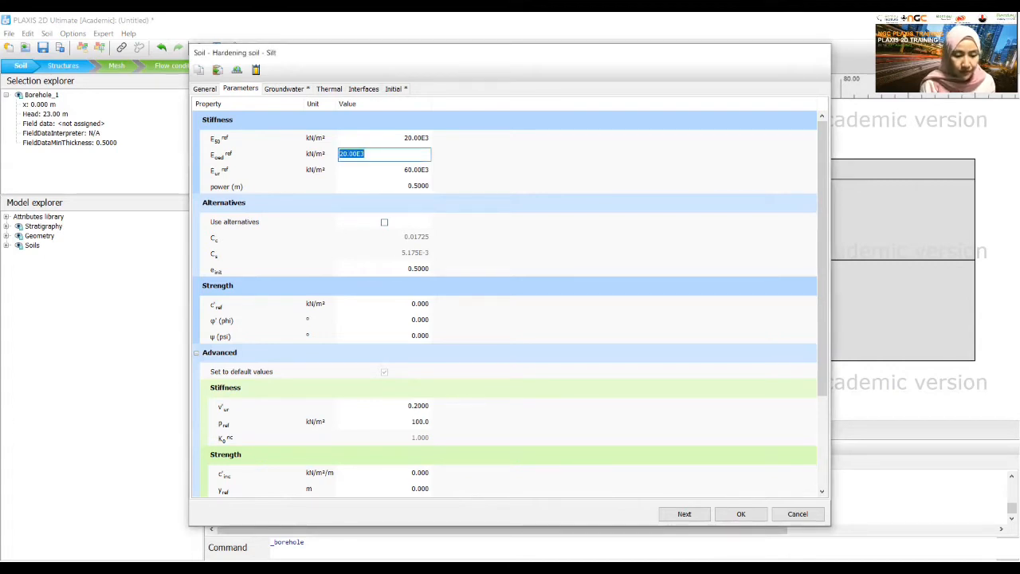
key("alt+Tab")
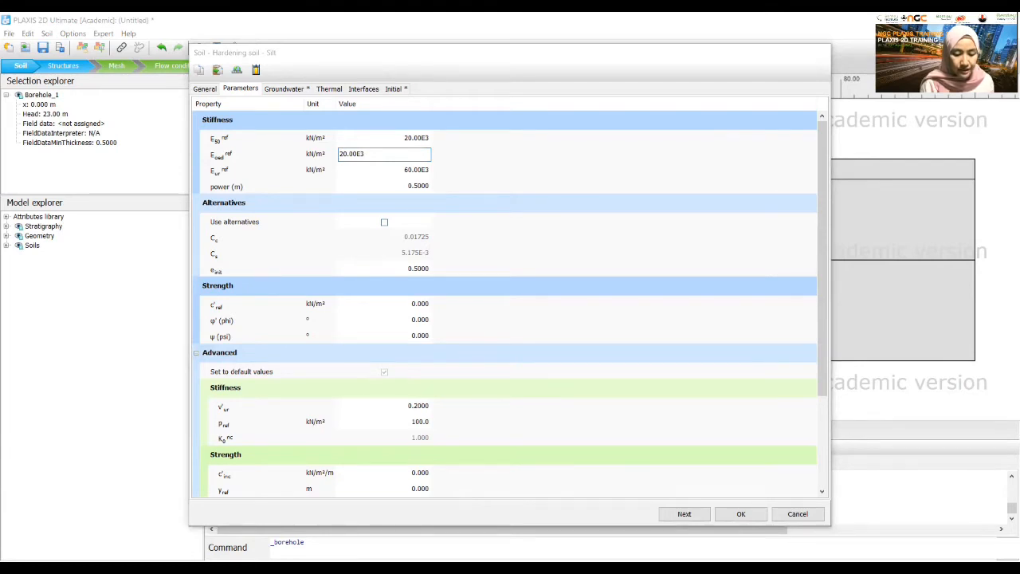
key("alt+Tab")
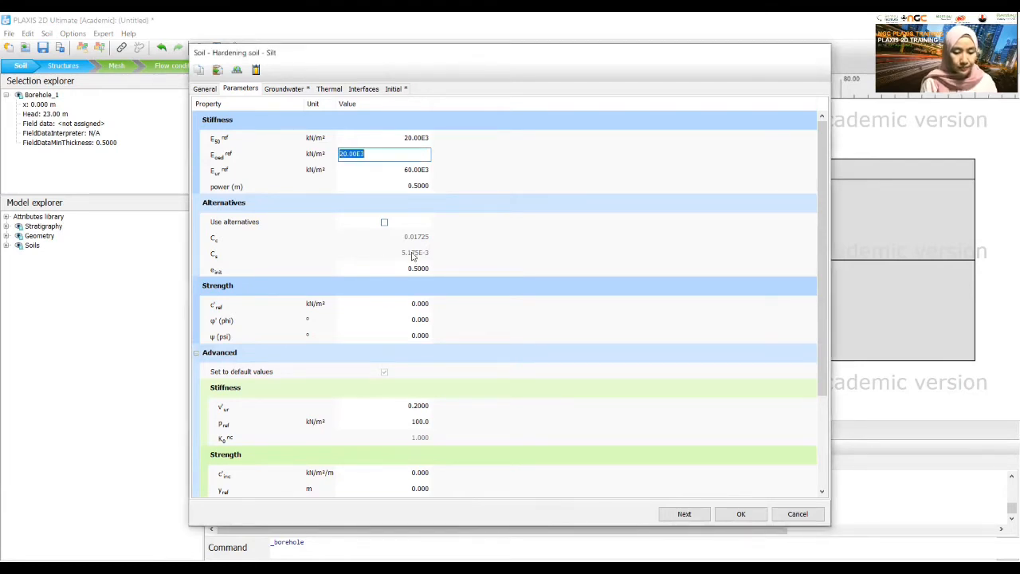
Step: Set the Silt material's cohesion c'ref to 1 kN/m² and its friction angle phi to 30°
left_click(413, 303)
type("1")
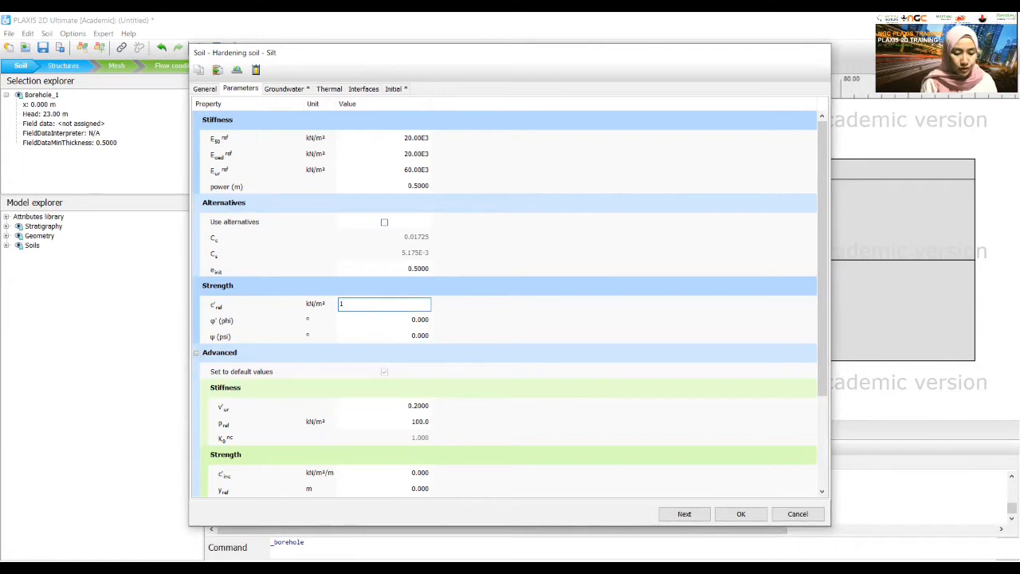
key("alt+Tab")
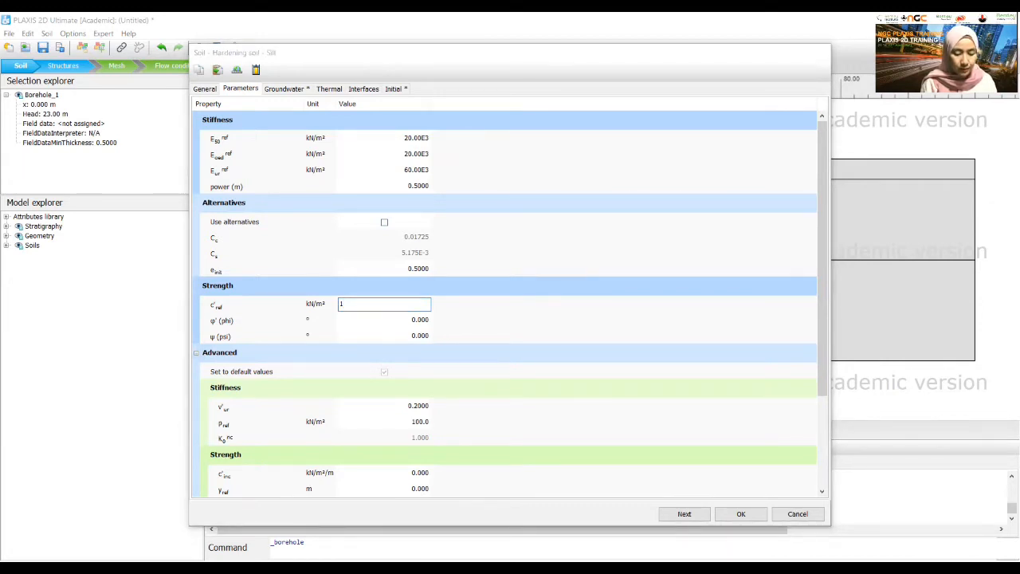
key("alt+Tab")
left_click(421, 320)
type("30")
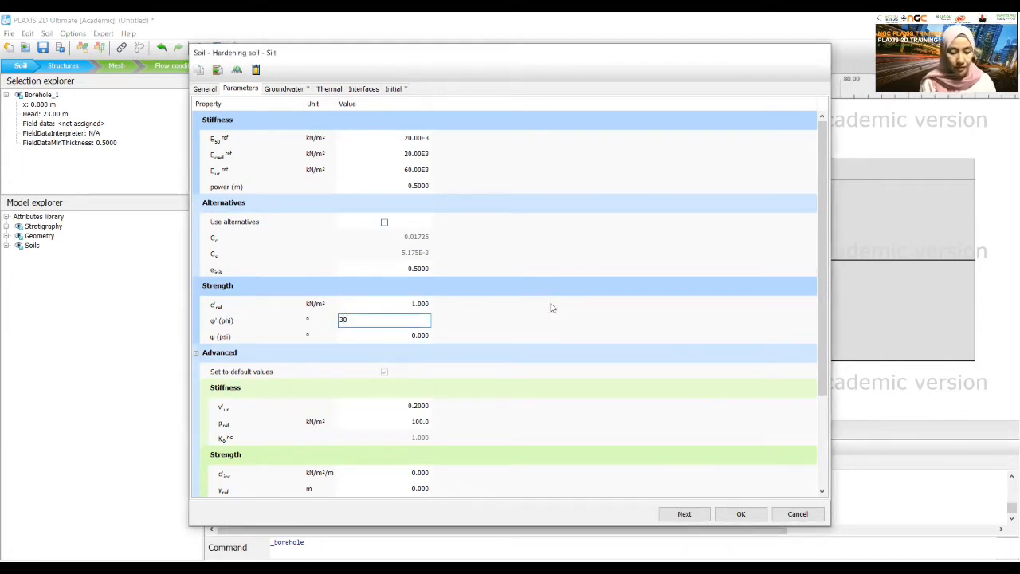
key("alt+Tab")
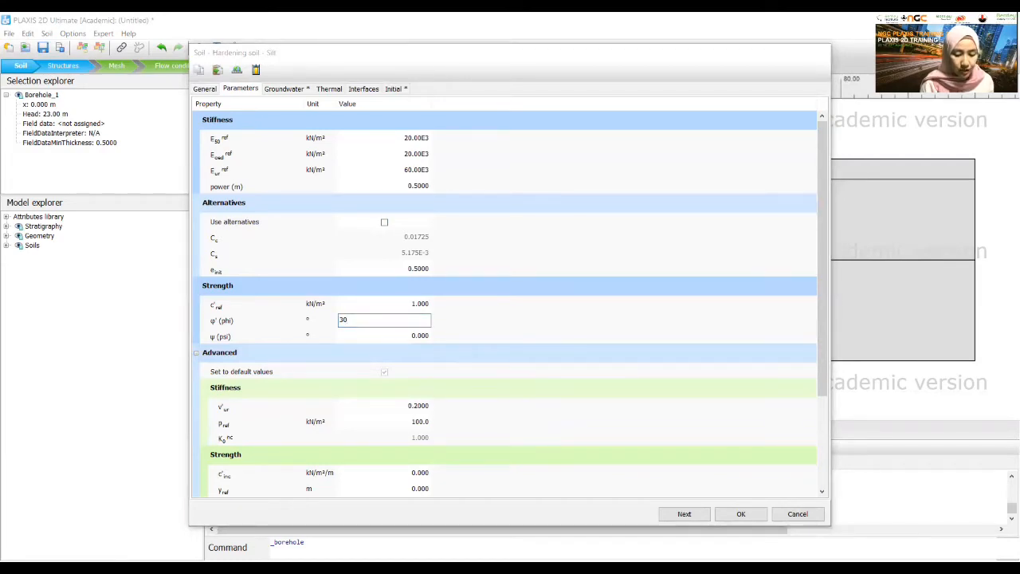
left_click(425, 439)
left_click(423, 426)
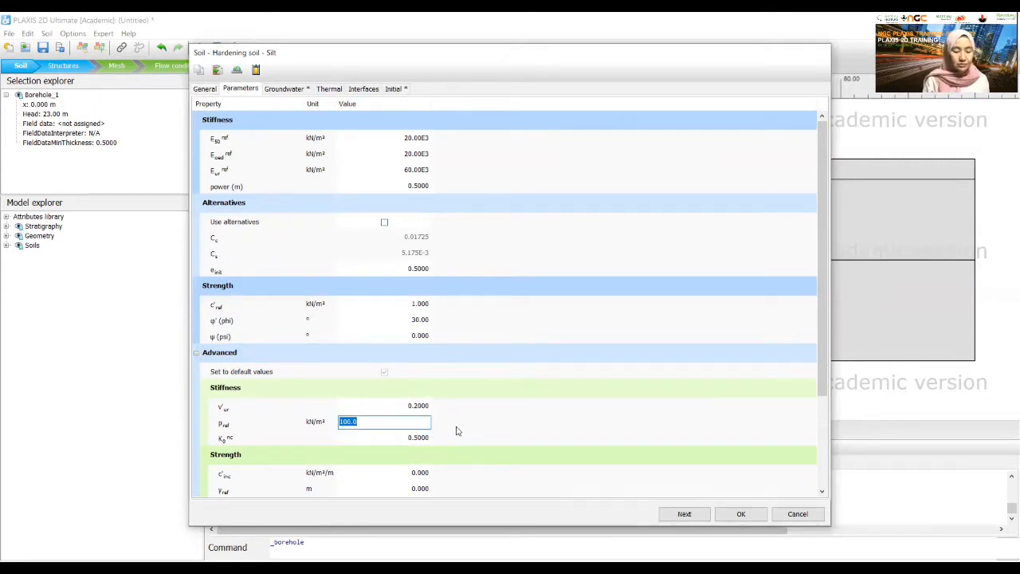
left_click(467, 397)
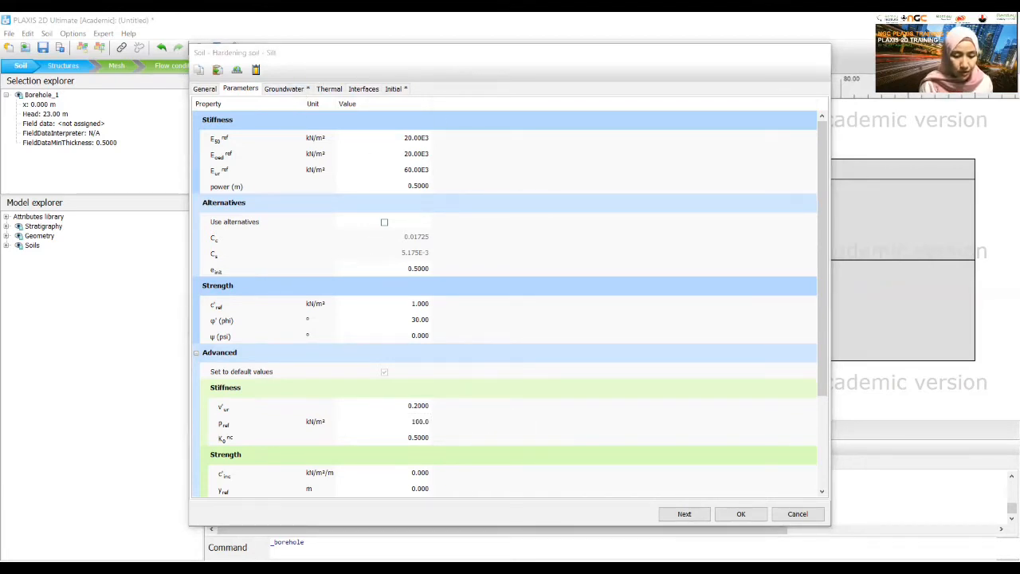
Step: Set the Silt material's groundwater data set to USDA and its soil type to Silt
left_click(287, 88)
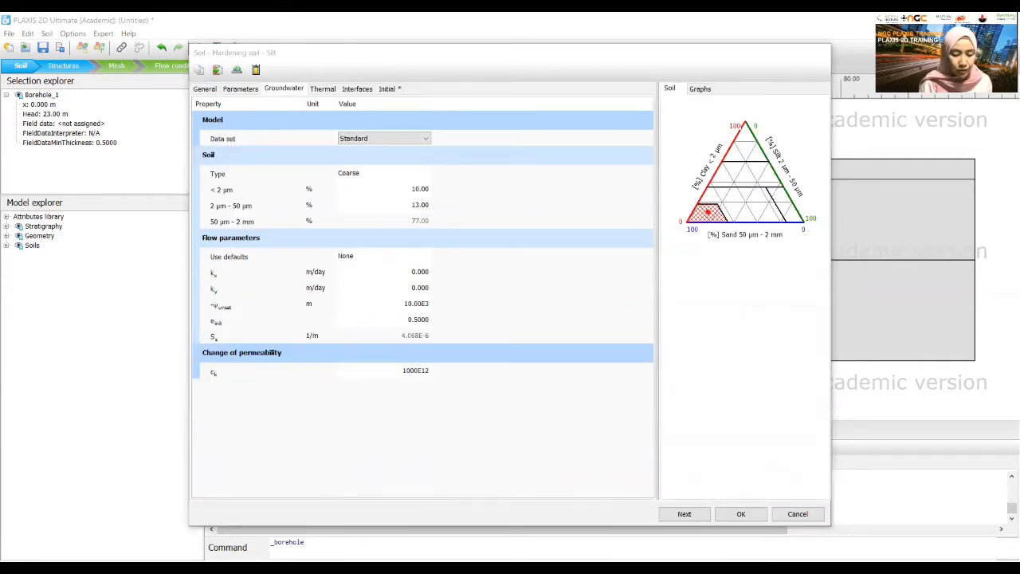
left_click(366, 139)
left_click(364, 167)
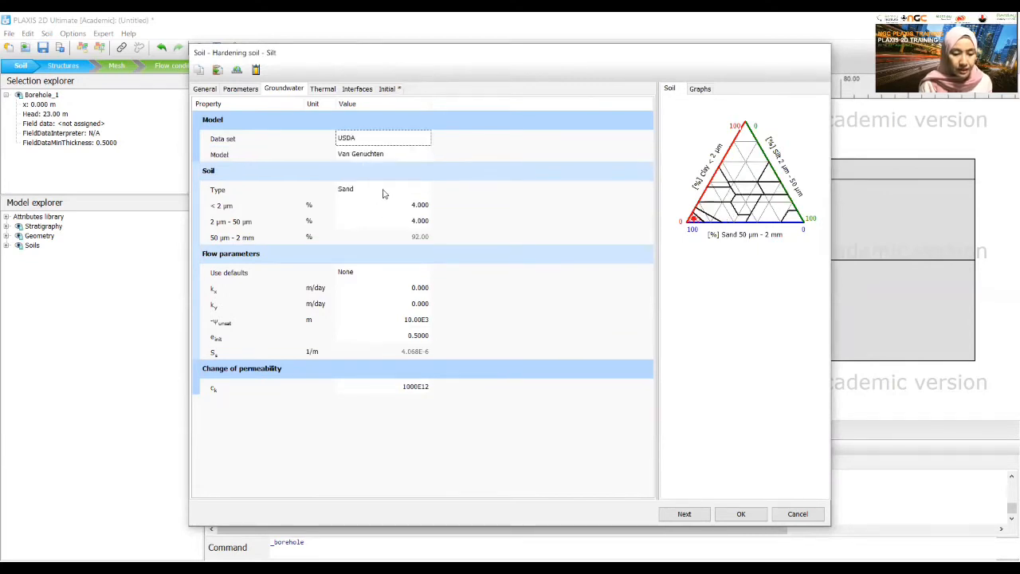
left_click(378, 191)
left_click(378, 192)
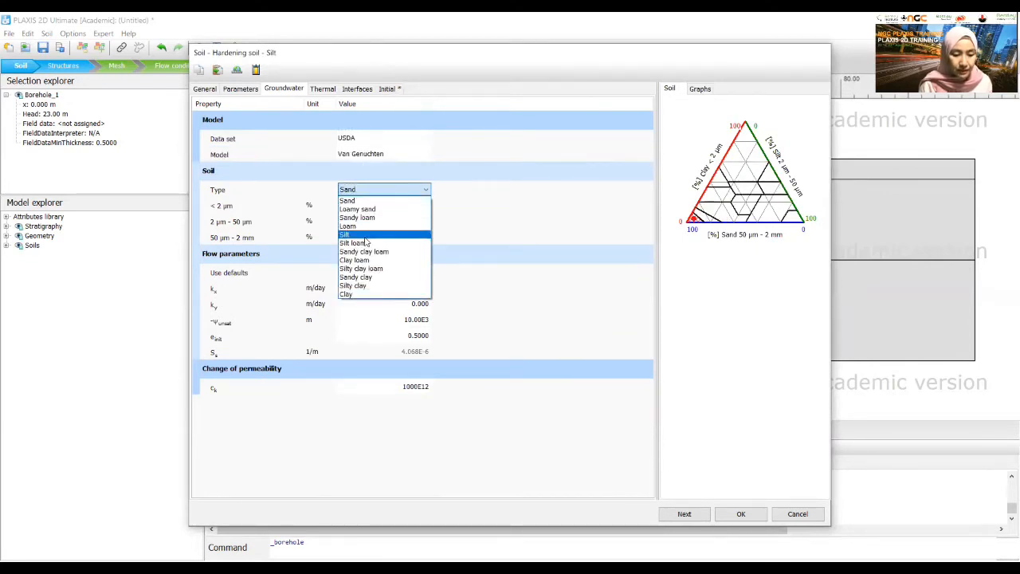
left_click(369, 226)
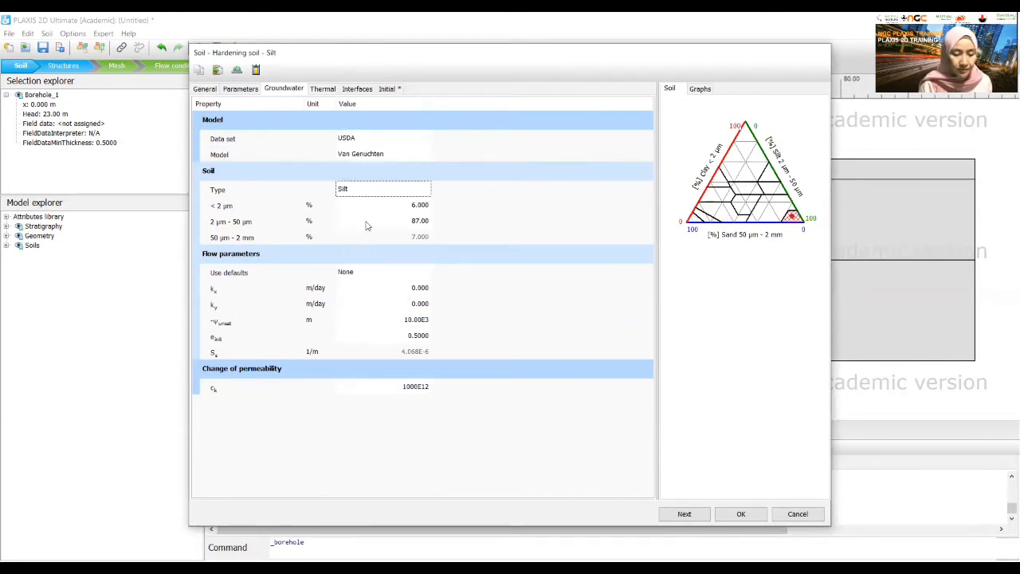
Step: Set the Silt material's flow parameters to use the defaults from the data set
left_click(358, 274)
left_click(358, 274)
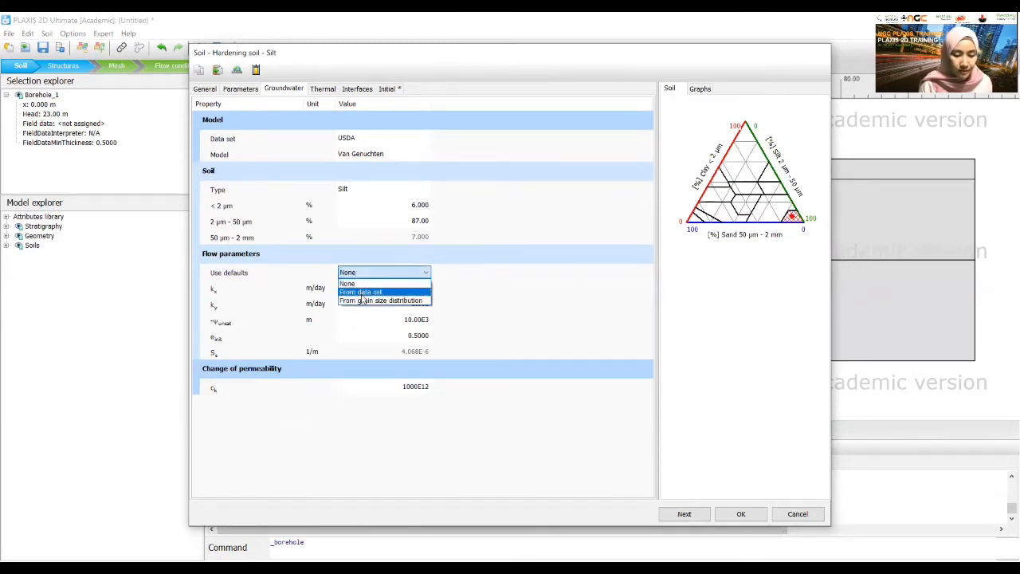
left_click(363, 292)
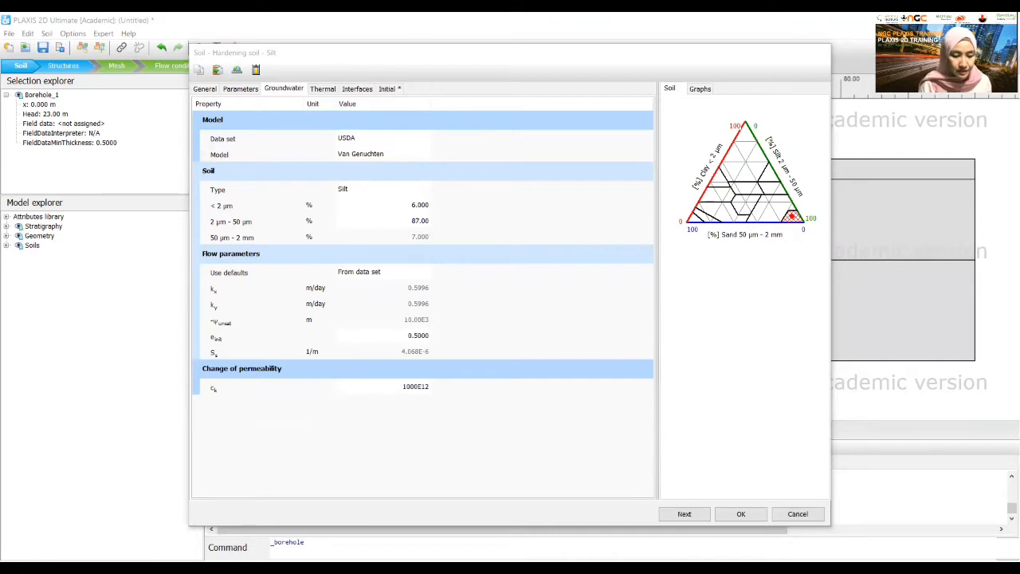
left_click(438, 434)
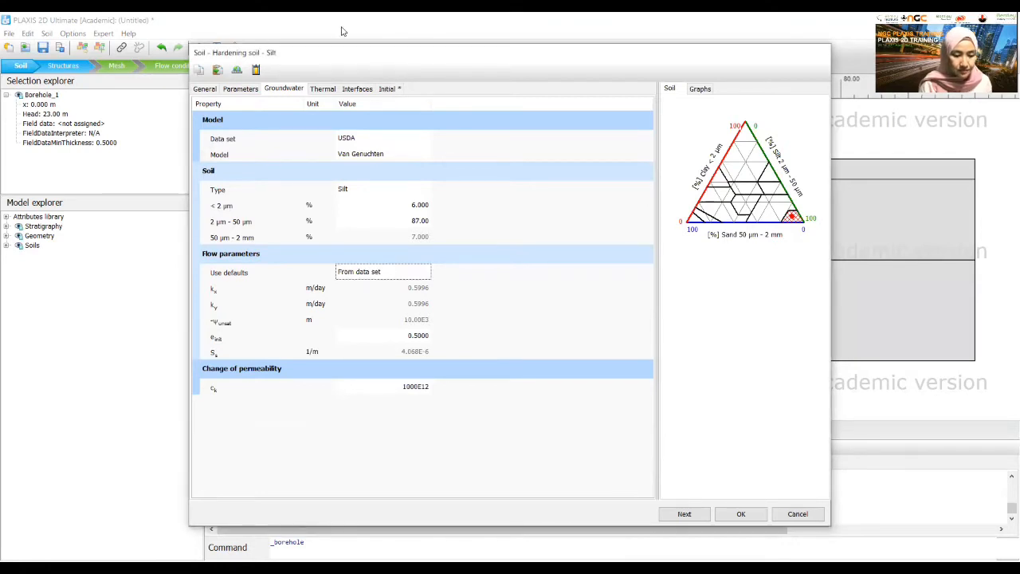
Step: Set the Silt material's interface strength to Manual with an Rinter of 0.65, and save the material set
left_click(358, 89)
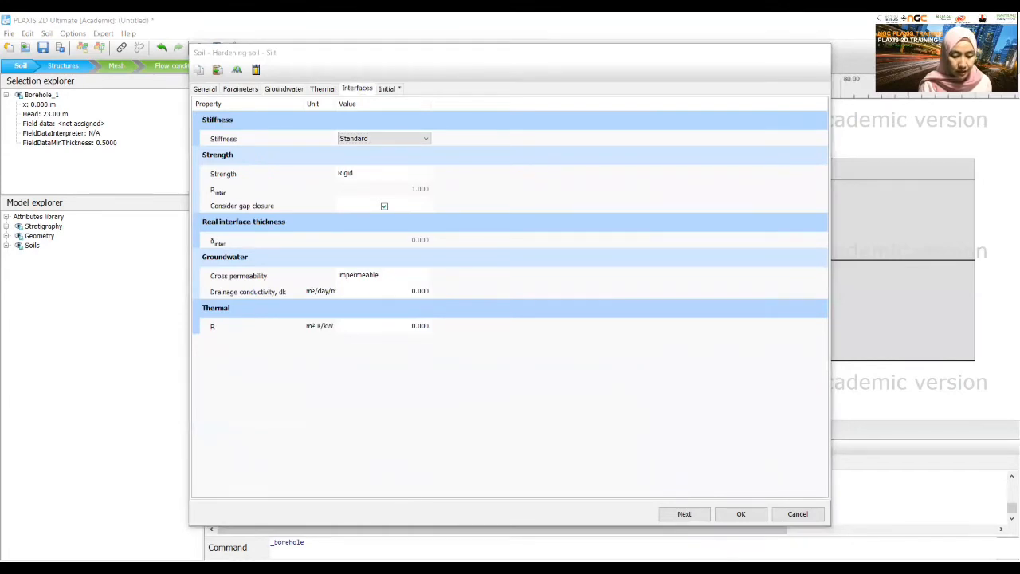
left_click(489, 337)
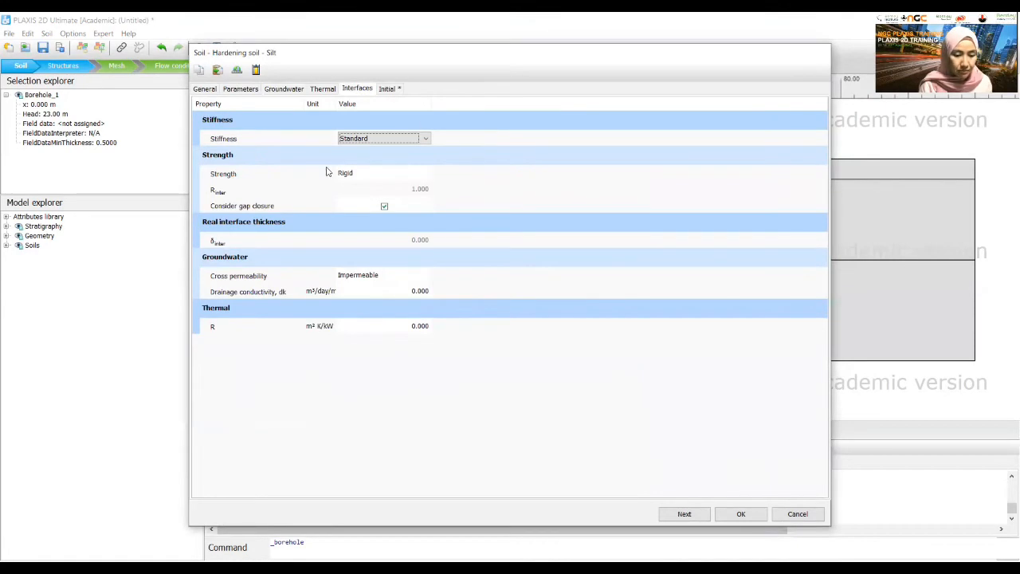
left_click(425, 191)
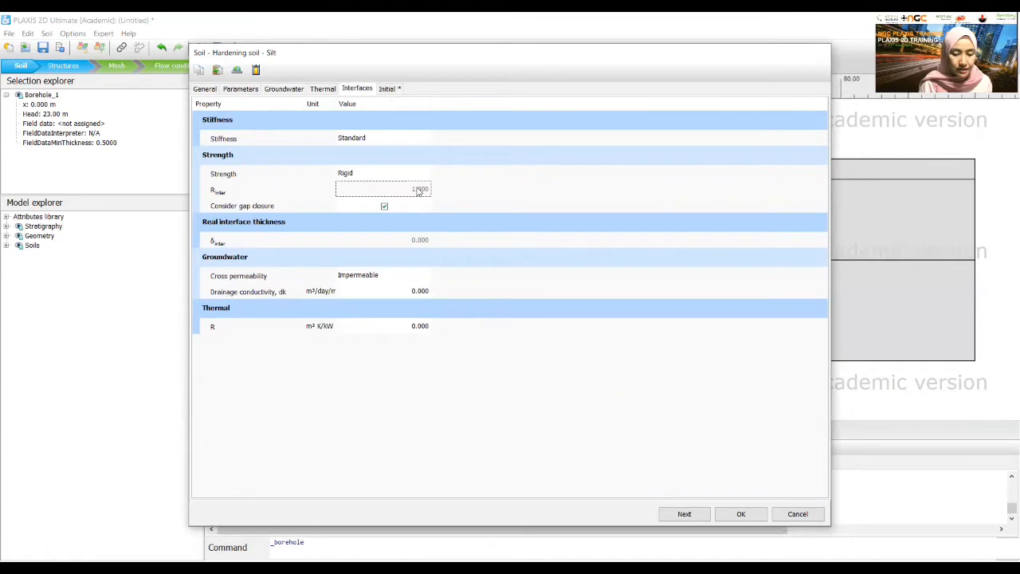
left_click(359, 177)
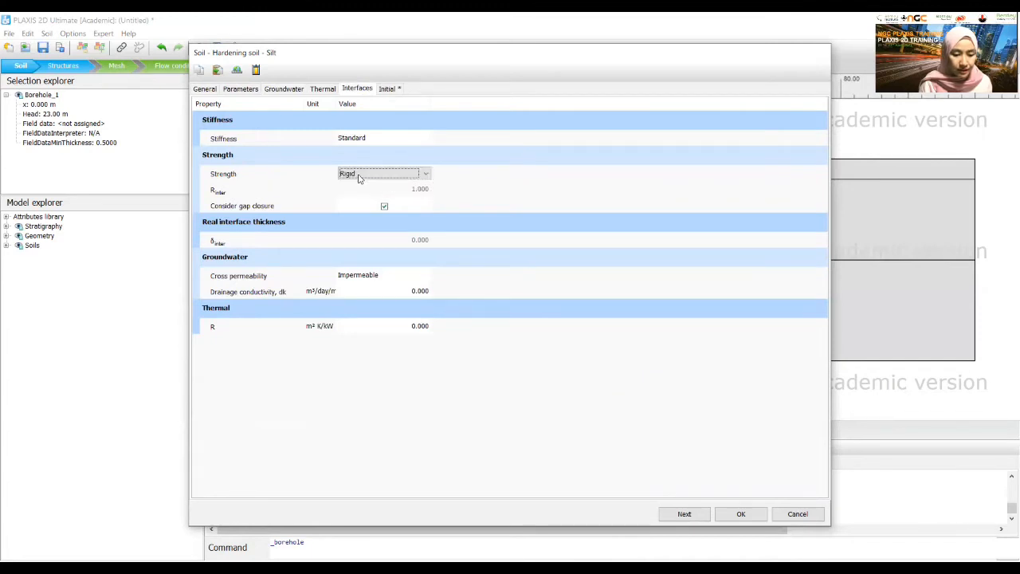
left_click(358, 177)
left_click(422, 192)
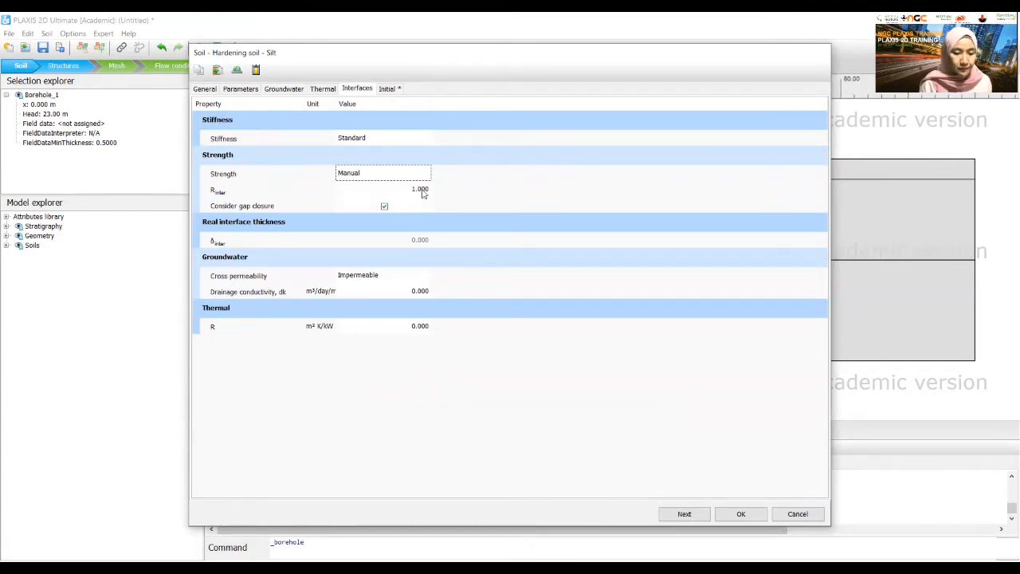
left_click(423, 191)
type("0.65")
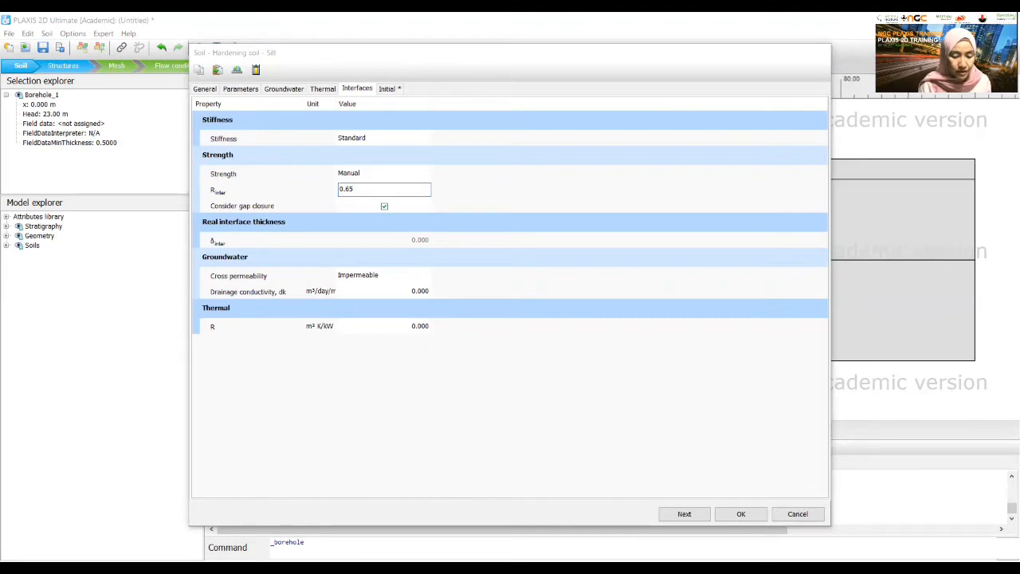
left_click(388, 88)
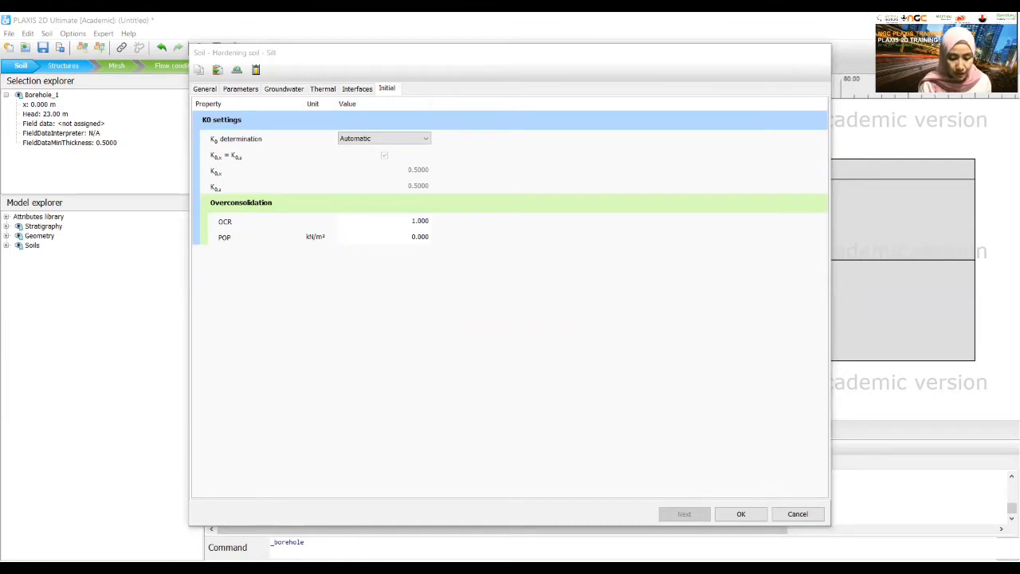
left_click(742, 514)
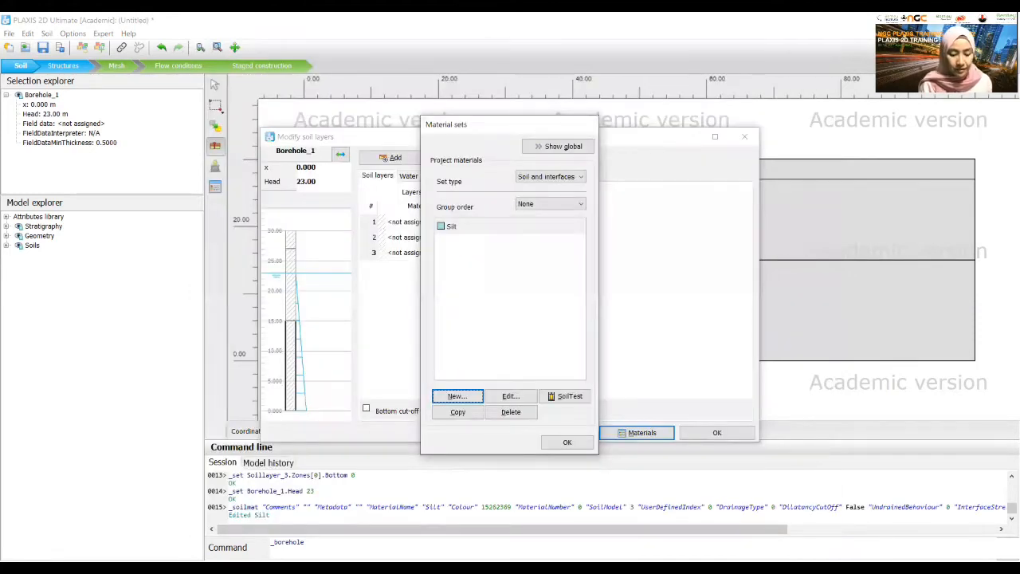
Step: Create a new soil material set identified as Sand and set its material model to Hardening soil
left_click(456, 397)
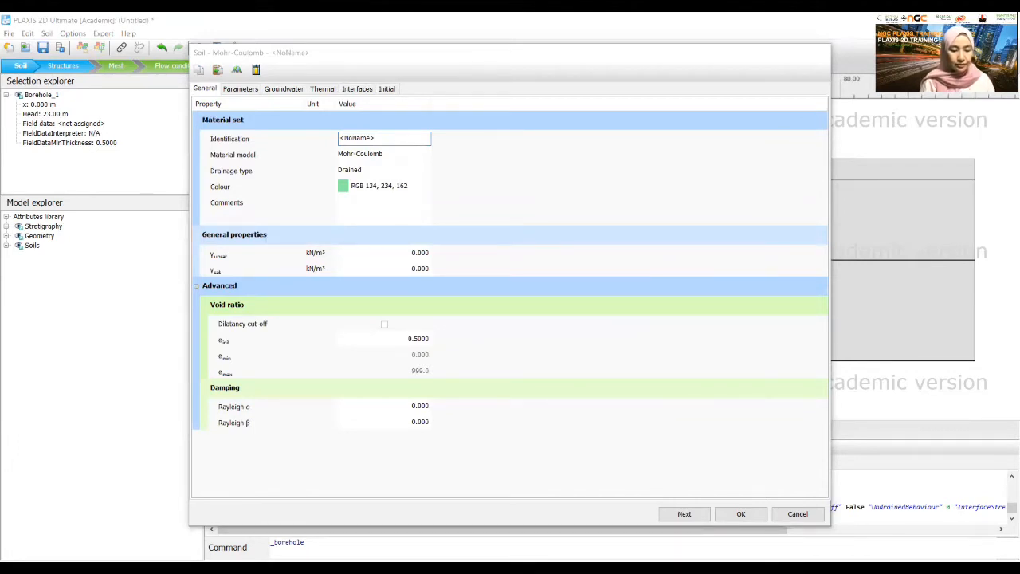
left_click(398, 172)
type("Sand")
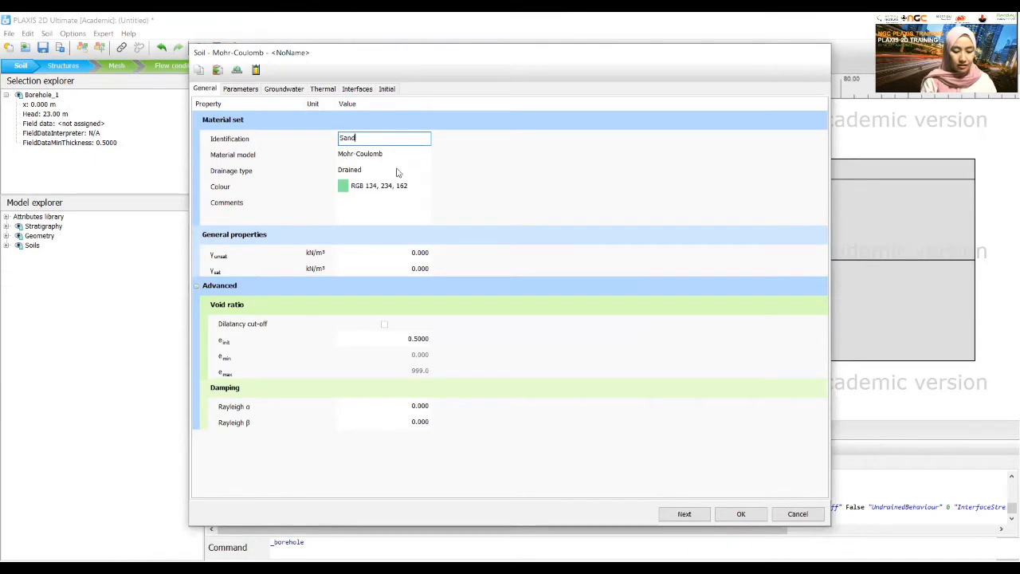
left_click(388, 158)
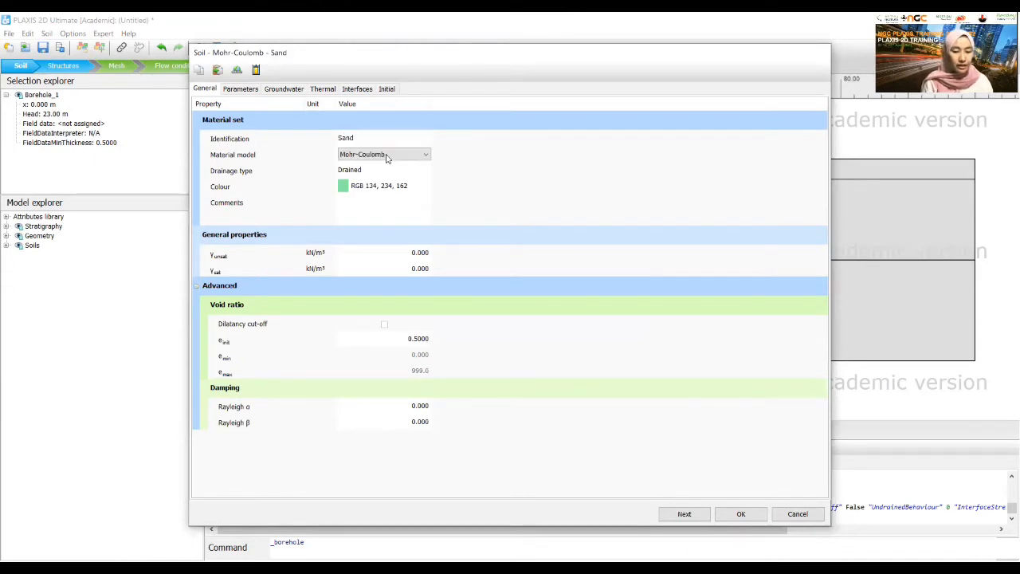
left_click(387, 156)
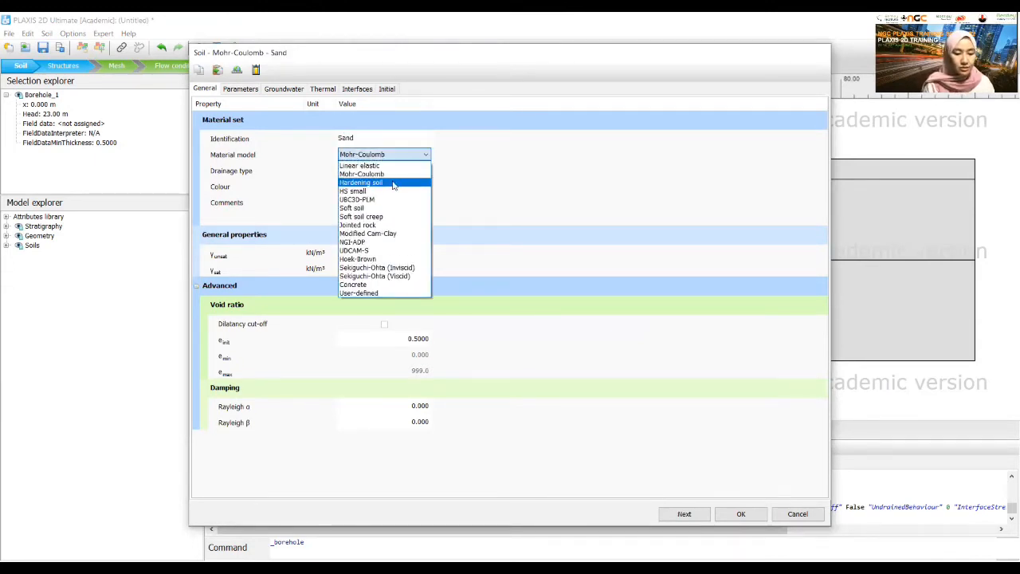
left_click(392, 182)
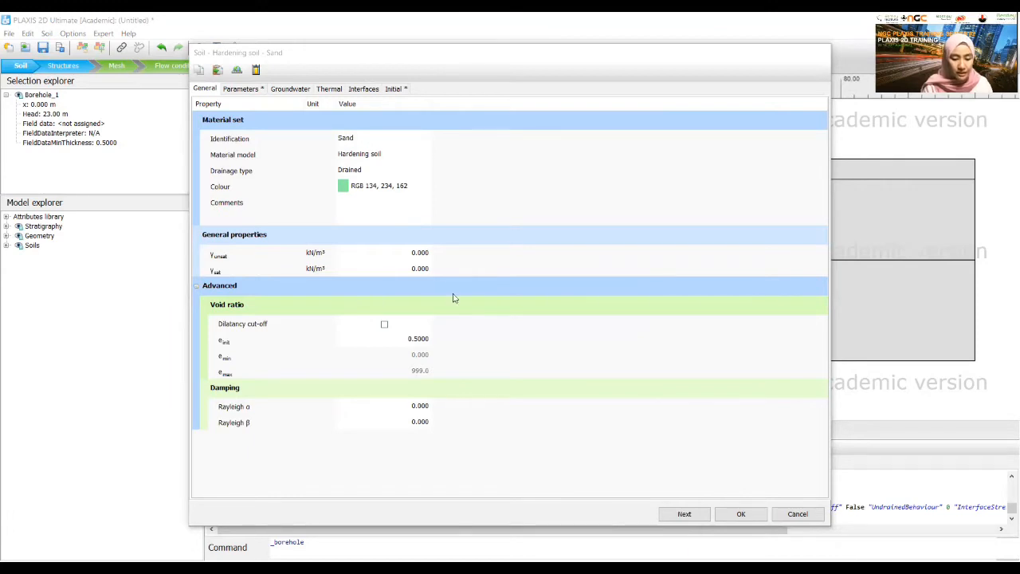
Step: Set the Sand material's unsaturated unit weight to 17 kN/m³ and its saturated unit weight to 20 kN/m³
left_click(454, 296)
left_click(424, 252)
type("17")
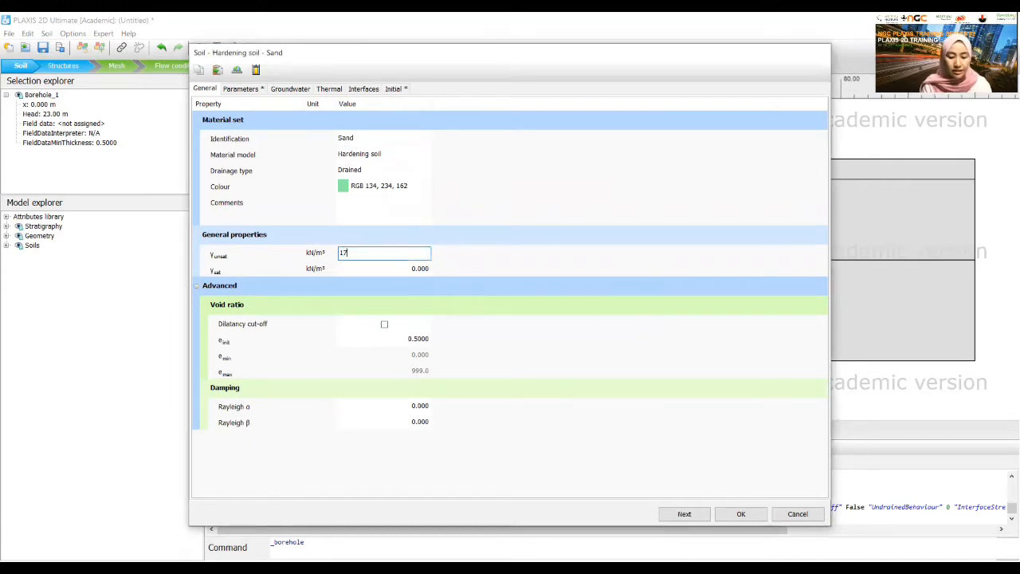
key("Tab")
type("20")
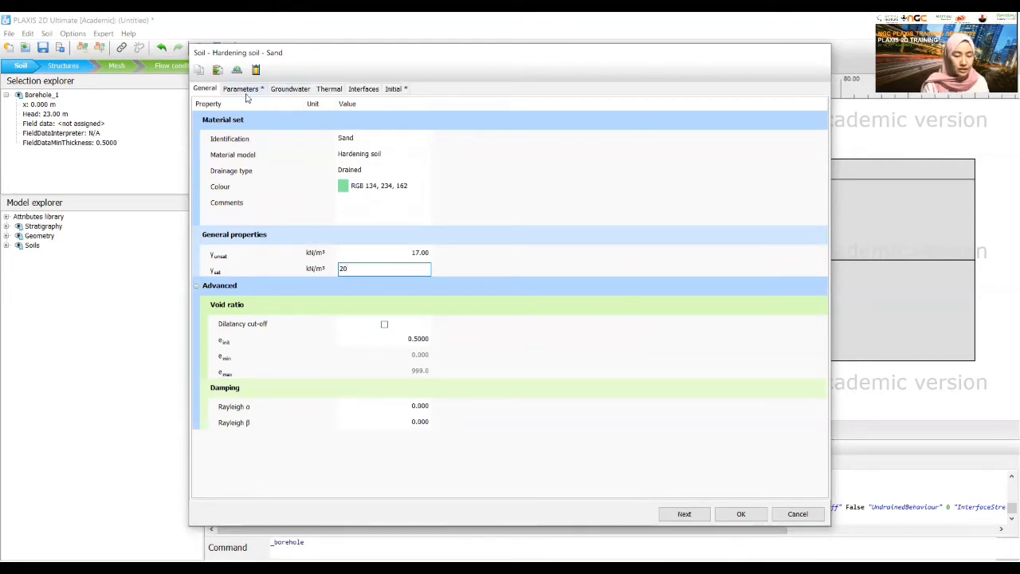
Step: Set the Sand material's reference stiffness E50ref to 30000 kN/m² and check the other stiffness parameters
left_click(242, 91)
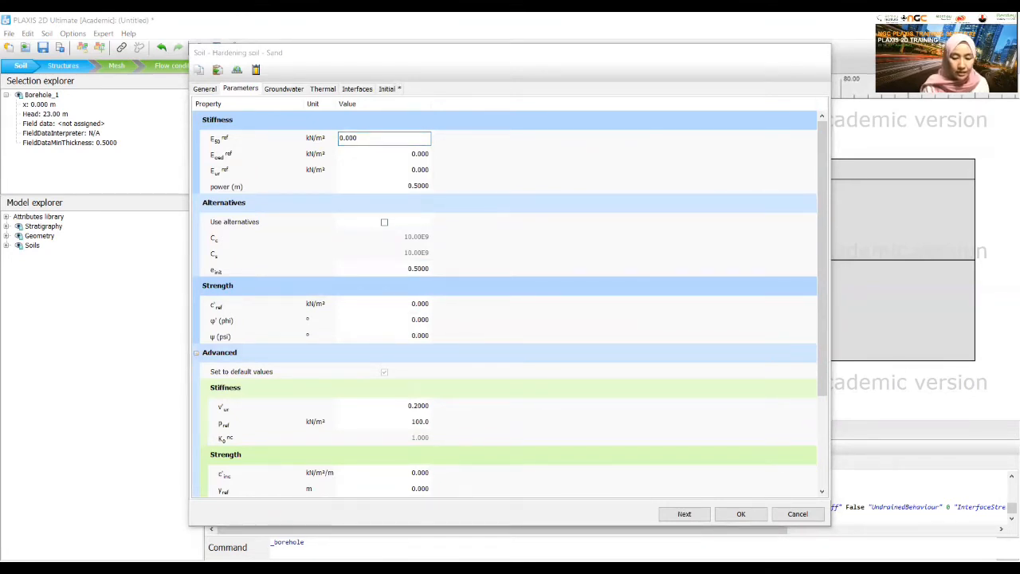
key("alt+Tab")
type("30000")
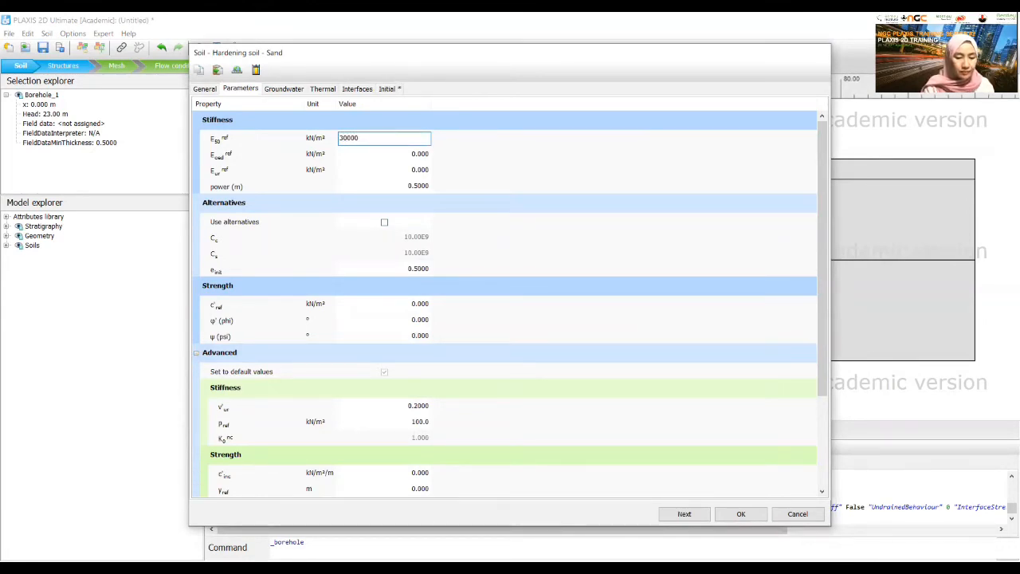
key("Return")
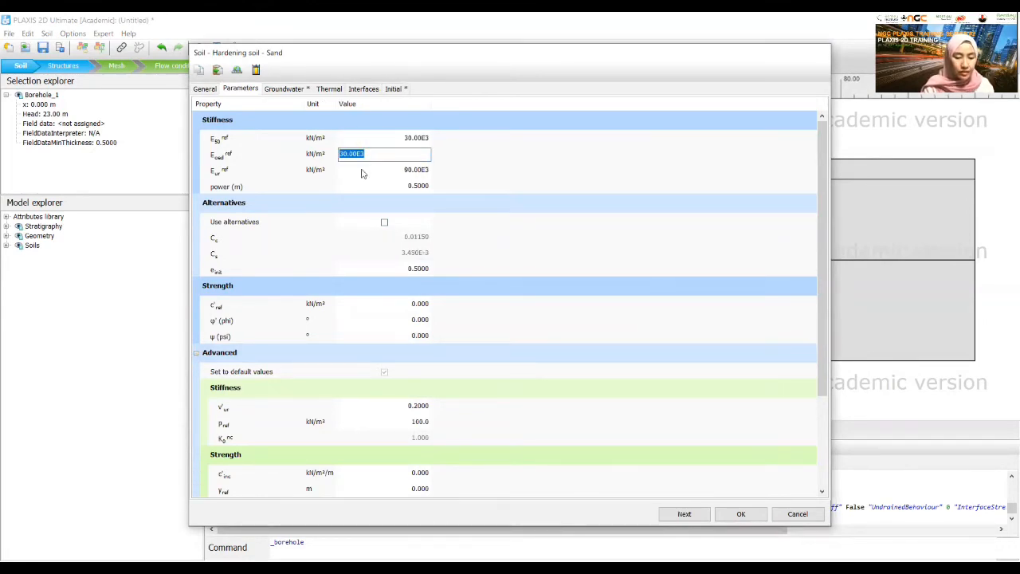
key("alt+Tab")
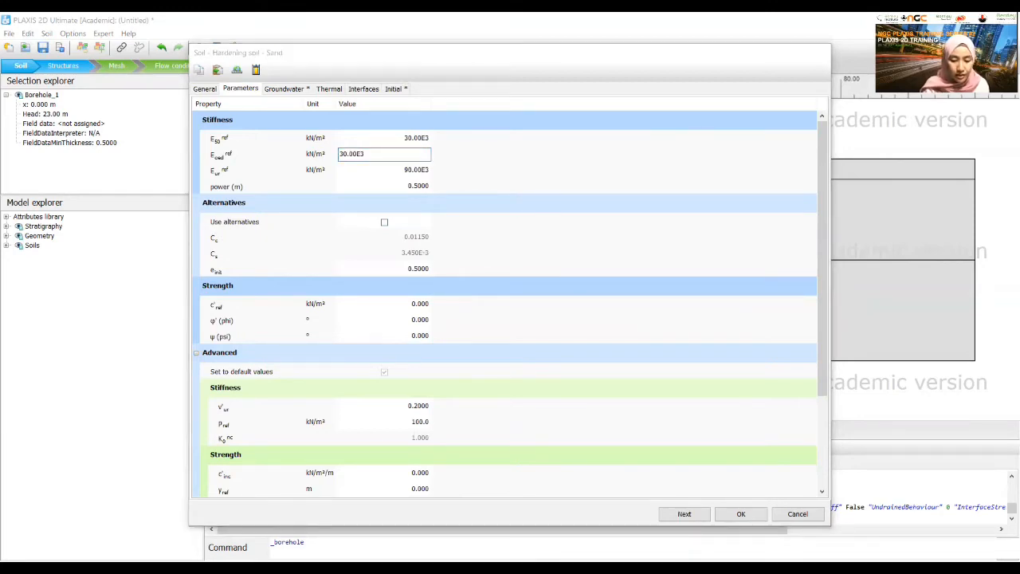
key("alt+Tab")
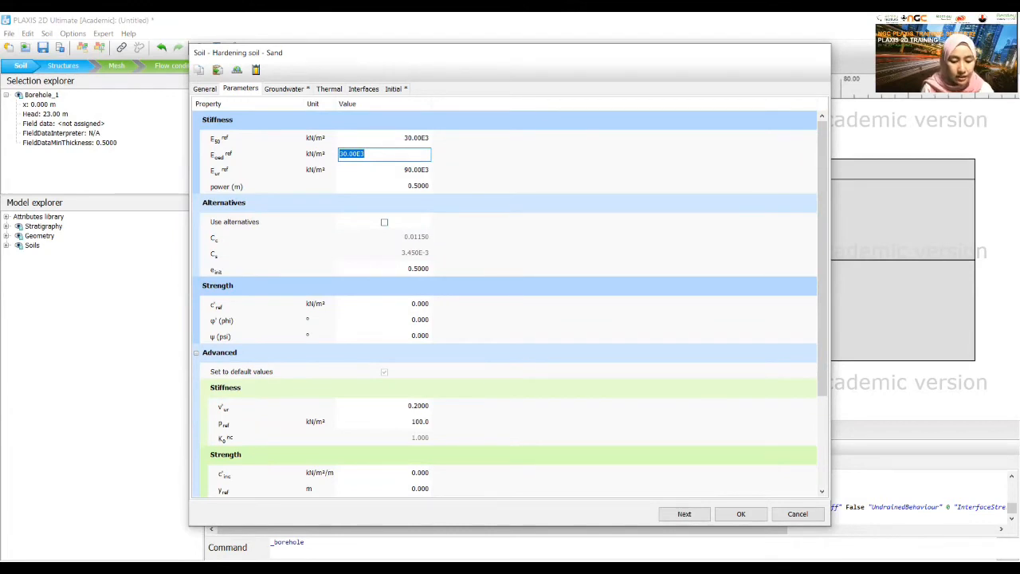
key("alt+Tab")
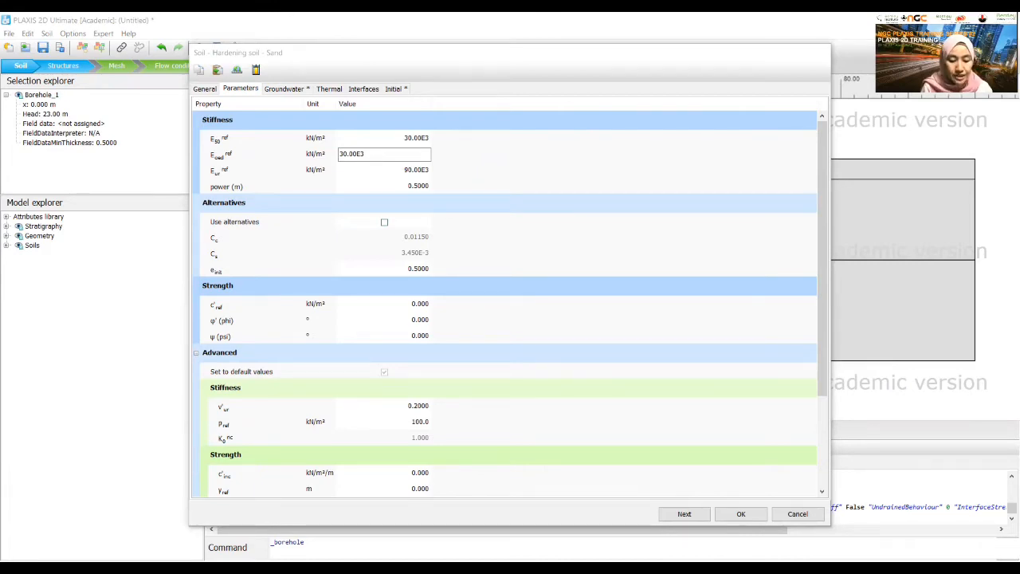
key("alt+Tab")
Step: Set the Sand material's friction angle phi to 34° and its dilatancy angle psi to 4°
left_click(419, 304)
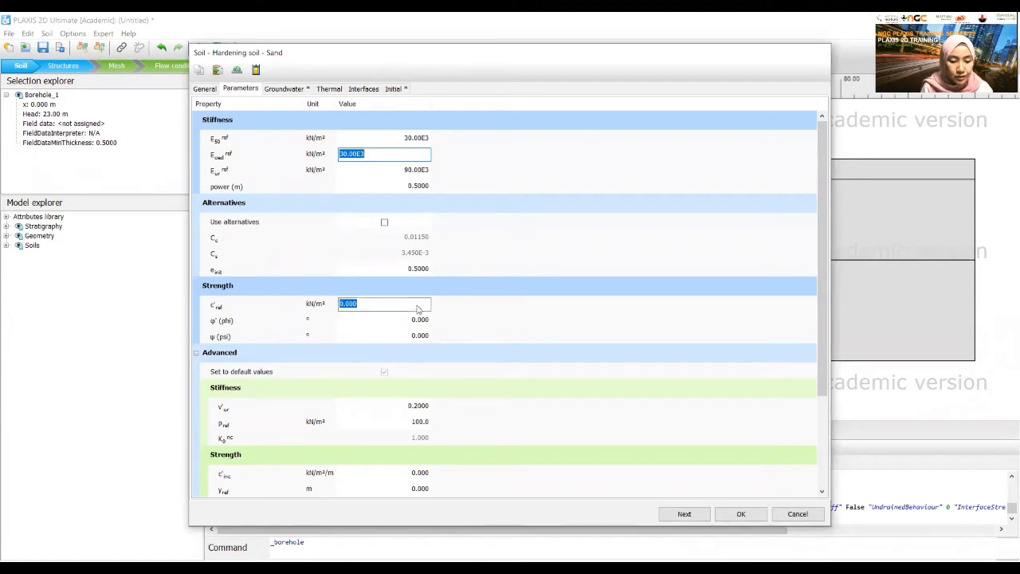
left_click(426, 322)
key("alt+Tab")
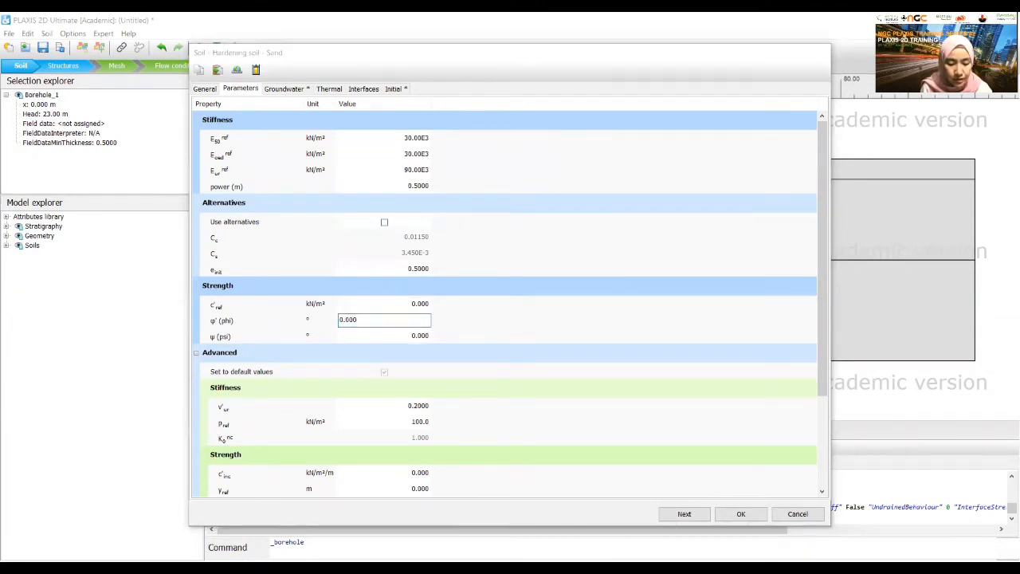
left_click(425, 319)
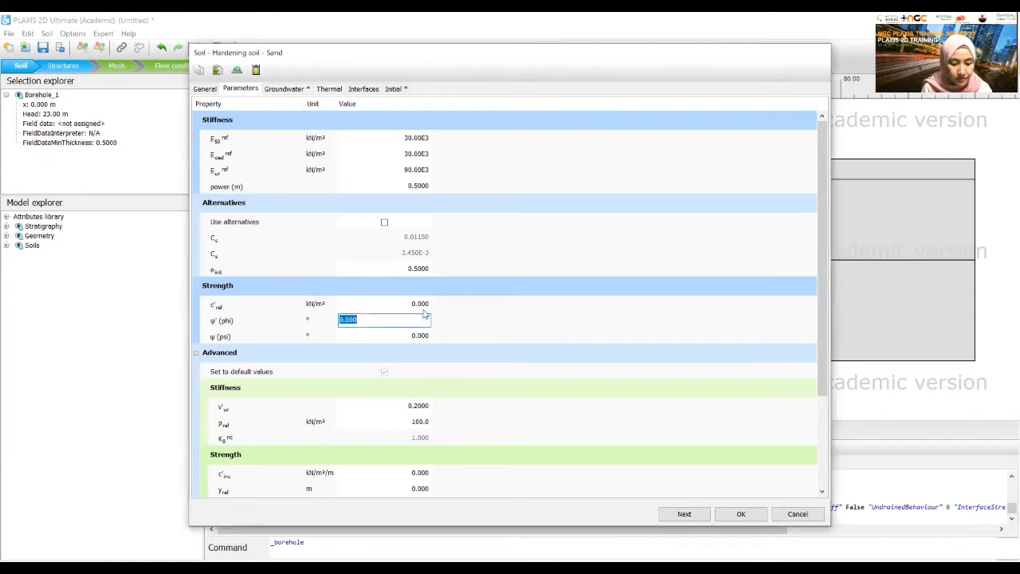
type("34")
left_click(407, 334)
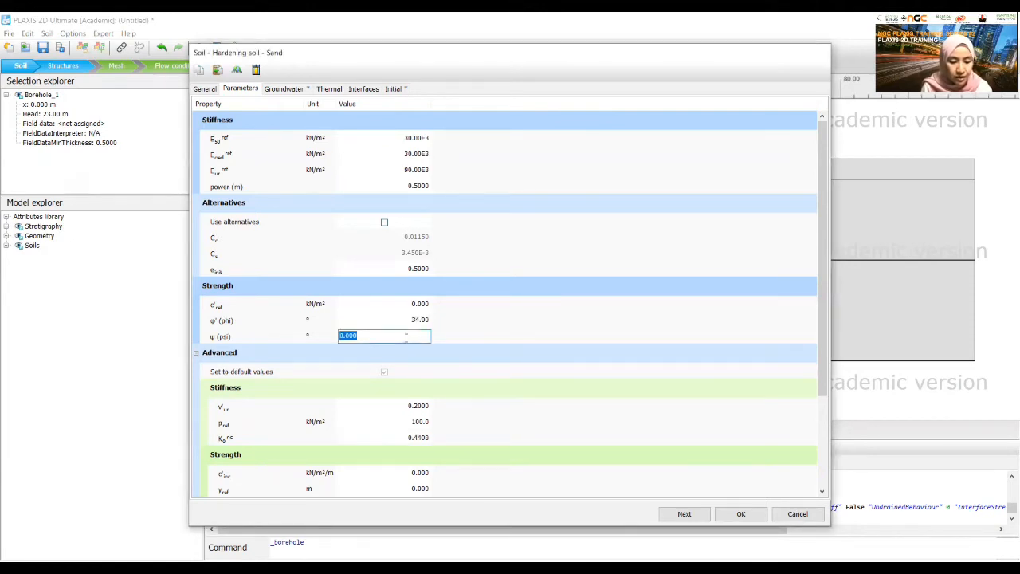
type("4")
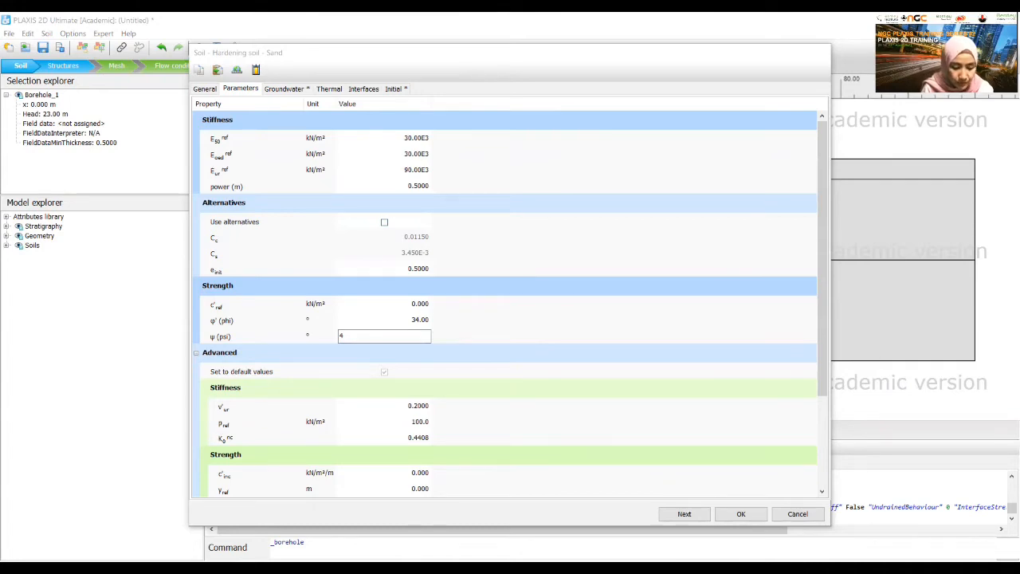
key("alt+Tab")
key("alt+Tab")
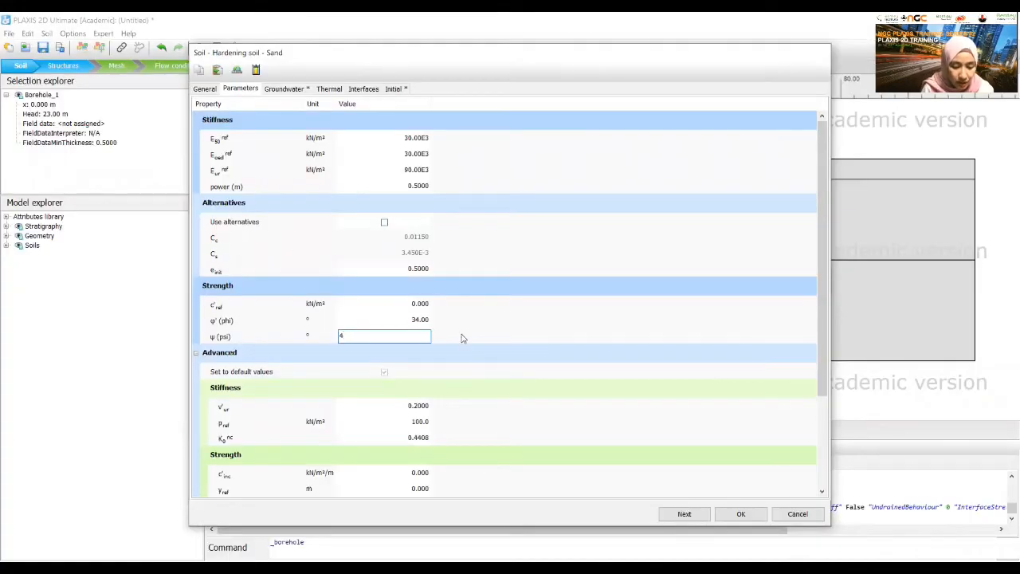
key("Tab")
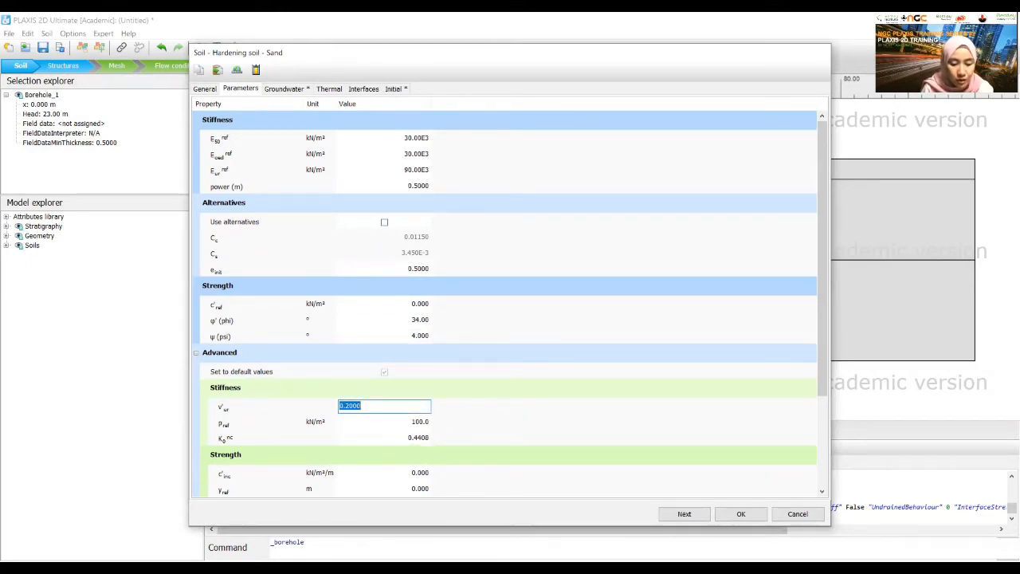
key("alt+Tab")
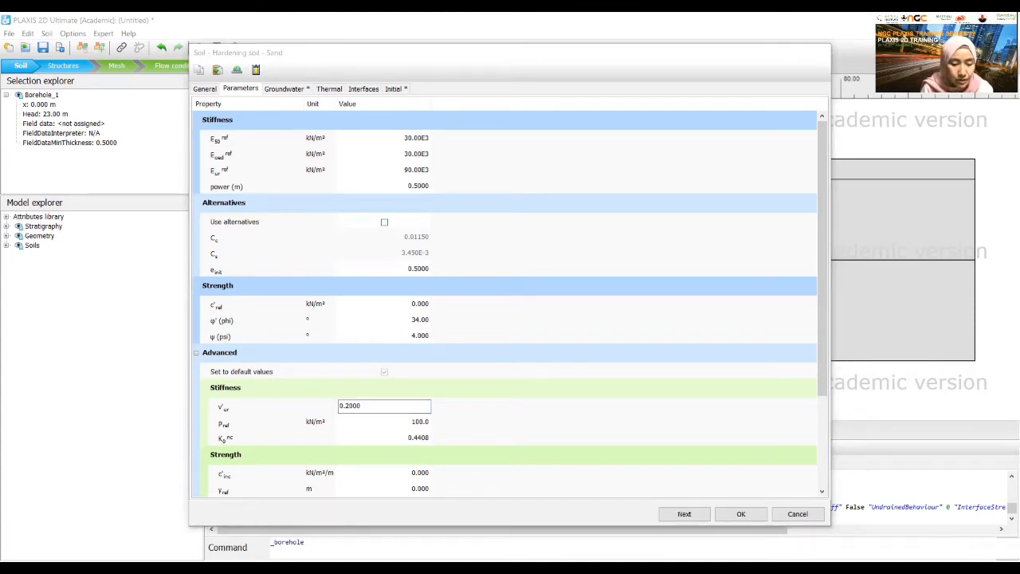
key("alt+Tab")
Step: Set the Sand material's groundwater data set to USDA and take the flow parameter defaults from the data set
left_click(284, 88)
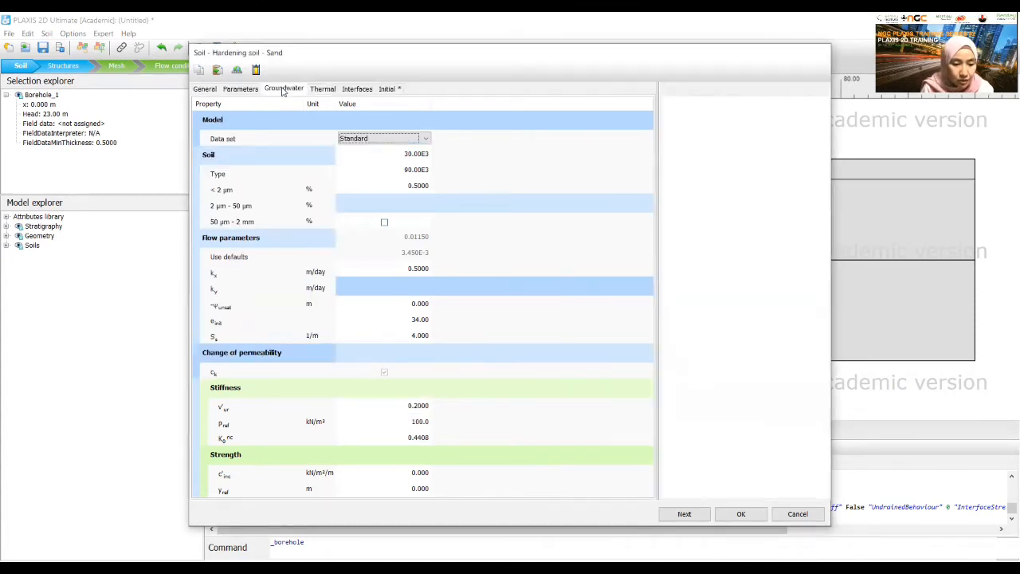
left_click(385, 138)
left_click(367, 167)
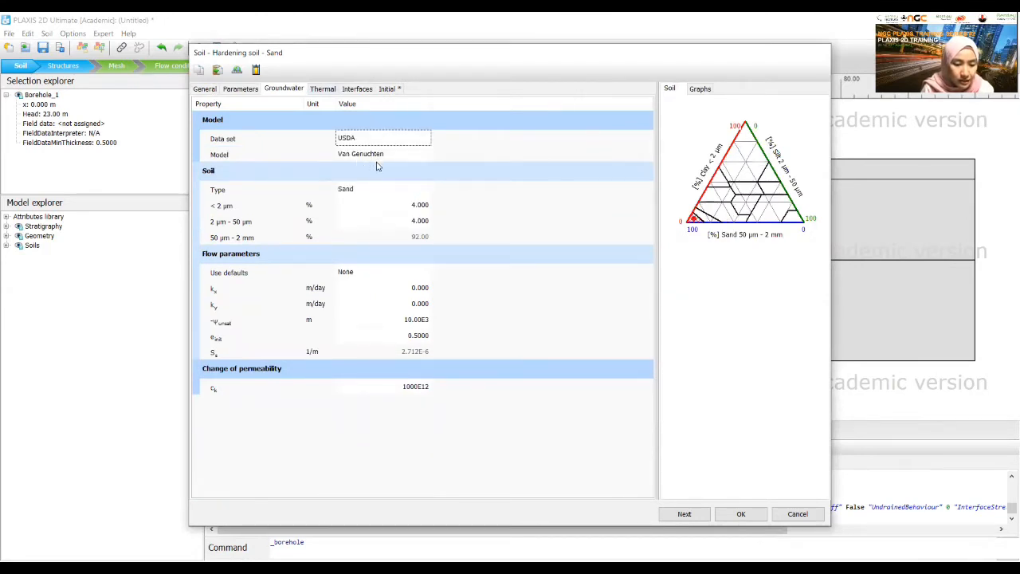
left_click(365, 276)
left_click(364, 275)
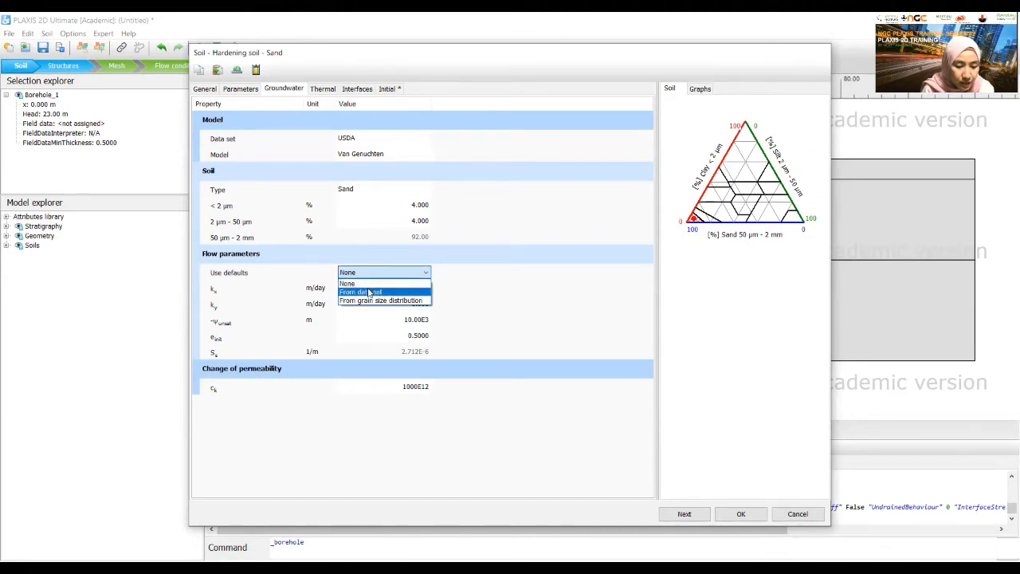
left_click(374, 293)
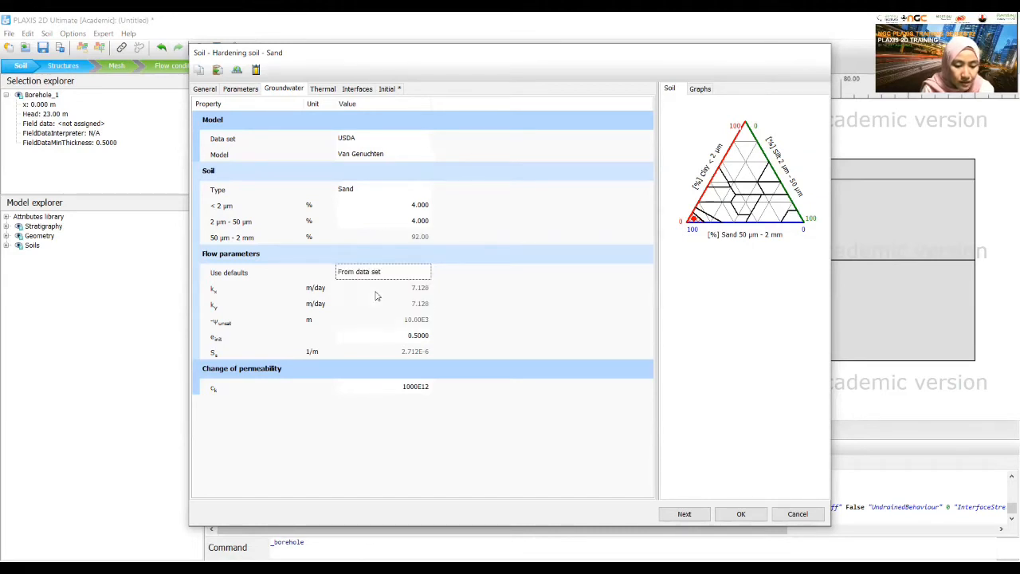
left_click(383, 567)
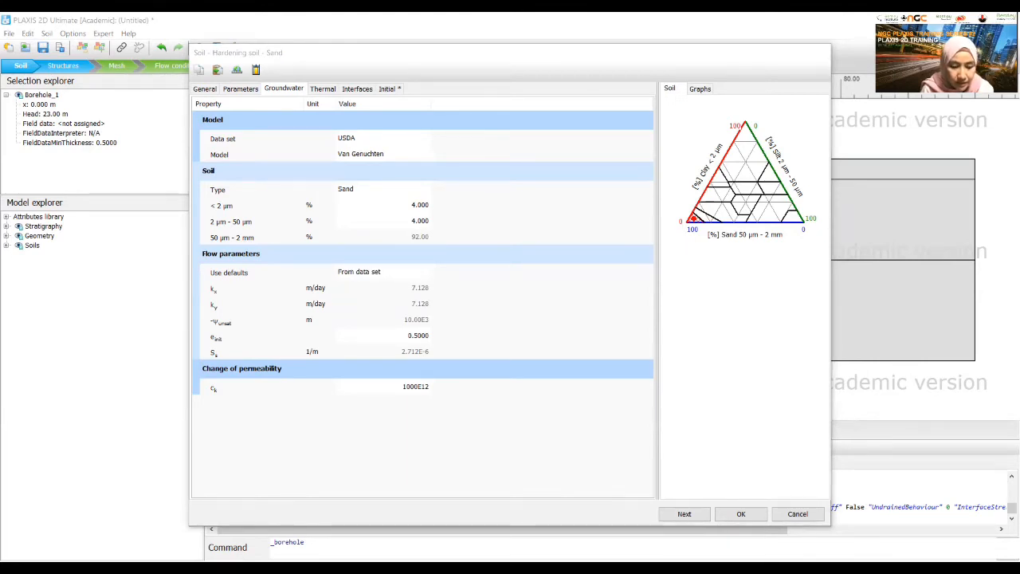
Step: Set the Sand material's interface strength to Manual with an Rinter of 0.7, review the K0 settings, and save the material set
left_click(354, 90)
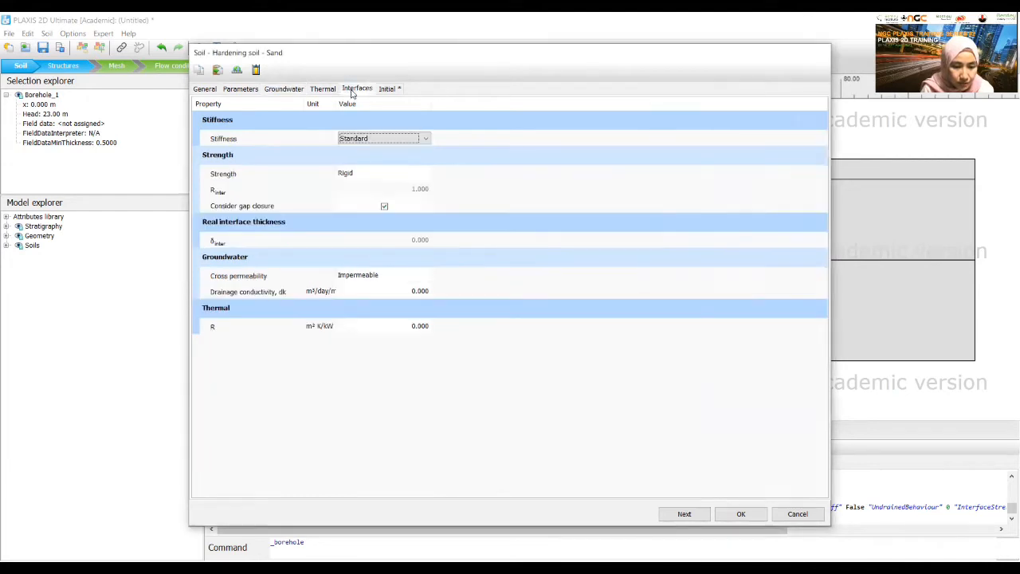
left_click(469, 567)
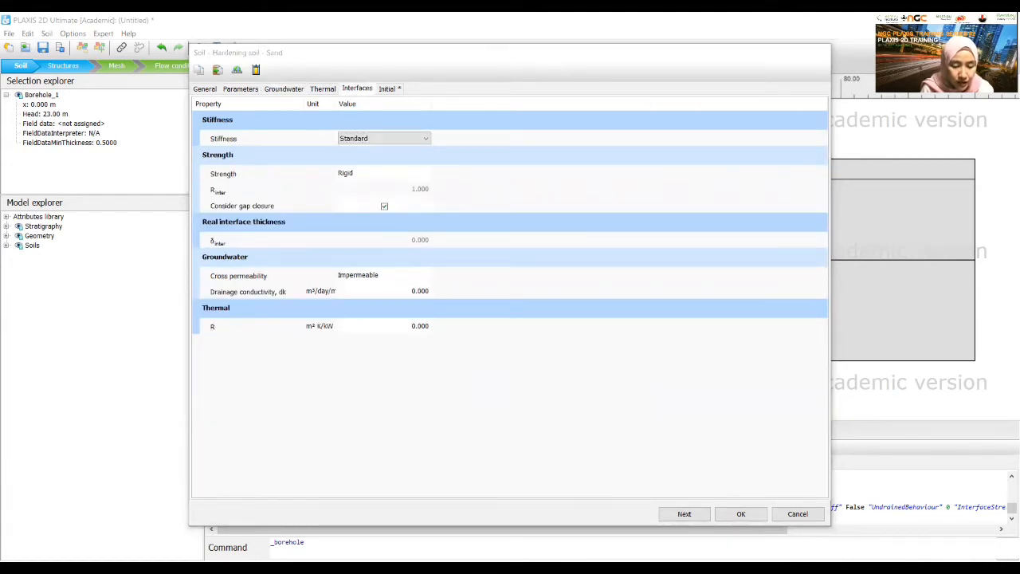
left_click(377, 176)
left_click(377, 174)
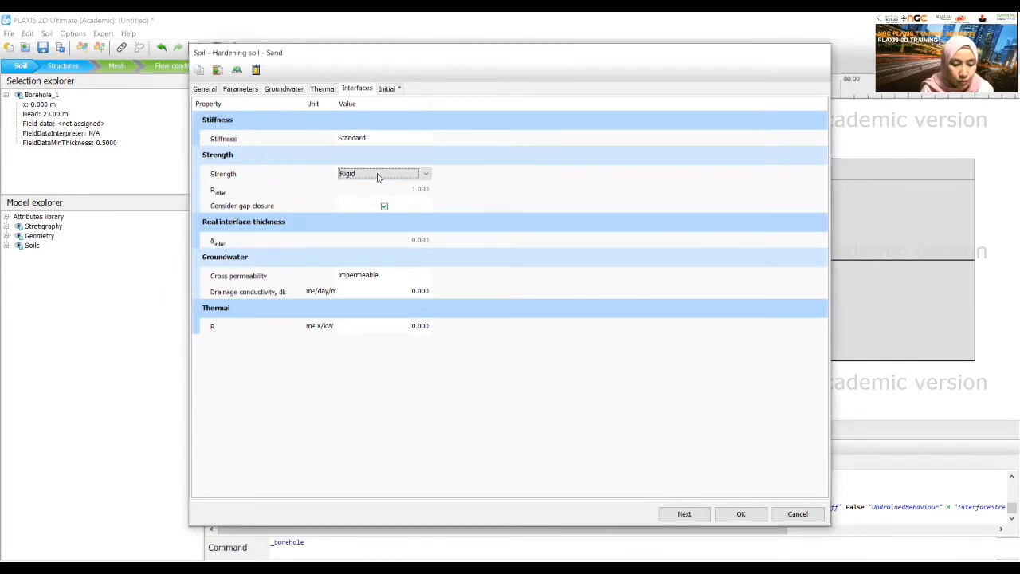
left_click(378, 173)
left_click(374, 193)
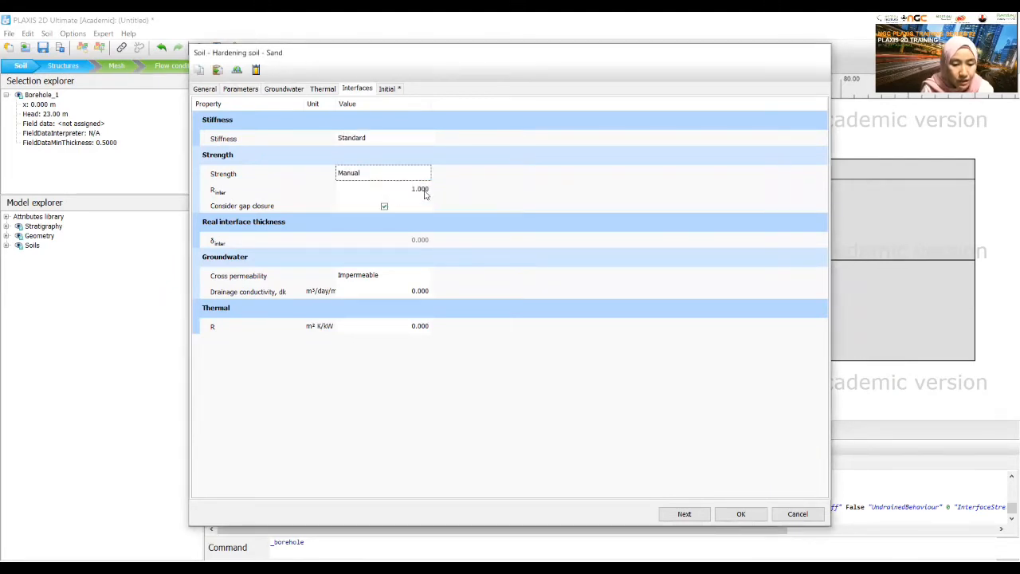
left_click(383, 189)
type("0.7")
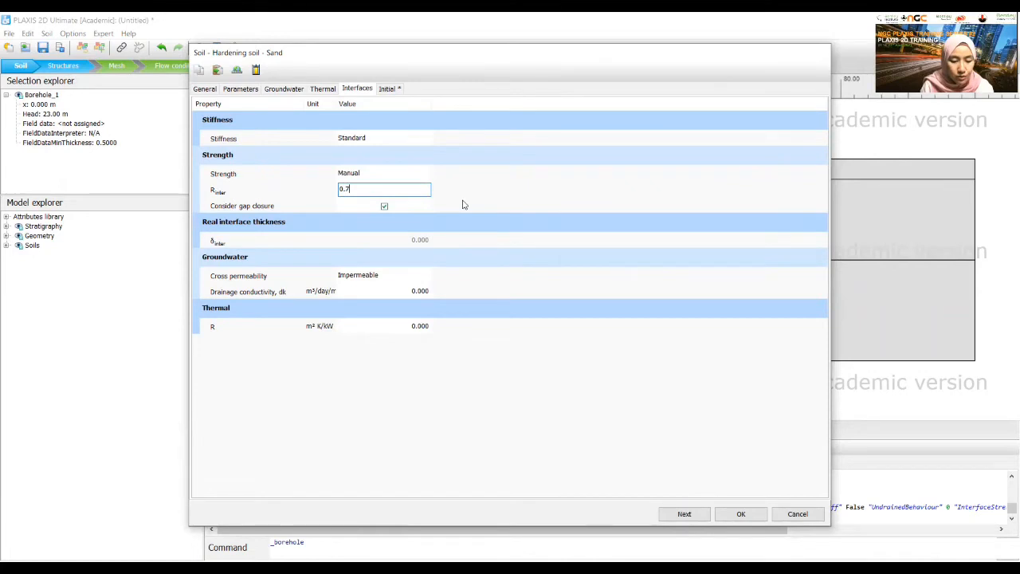
left_click(388, 89)
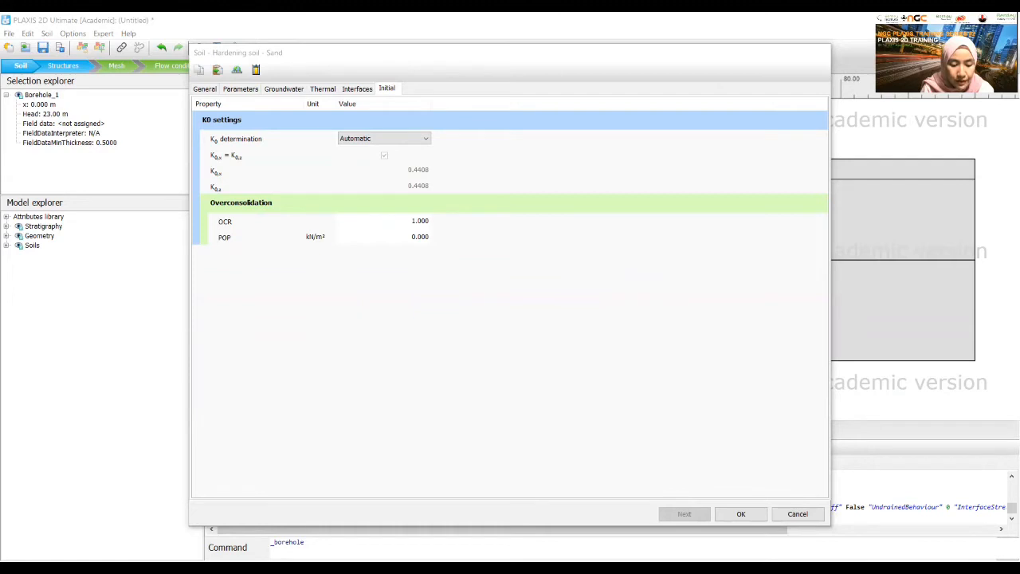
left_click(762, 520)
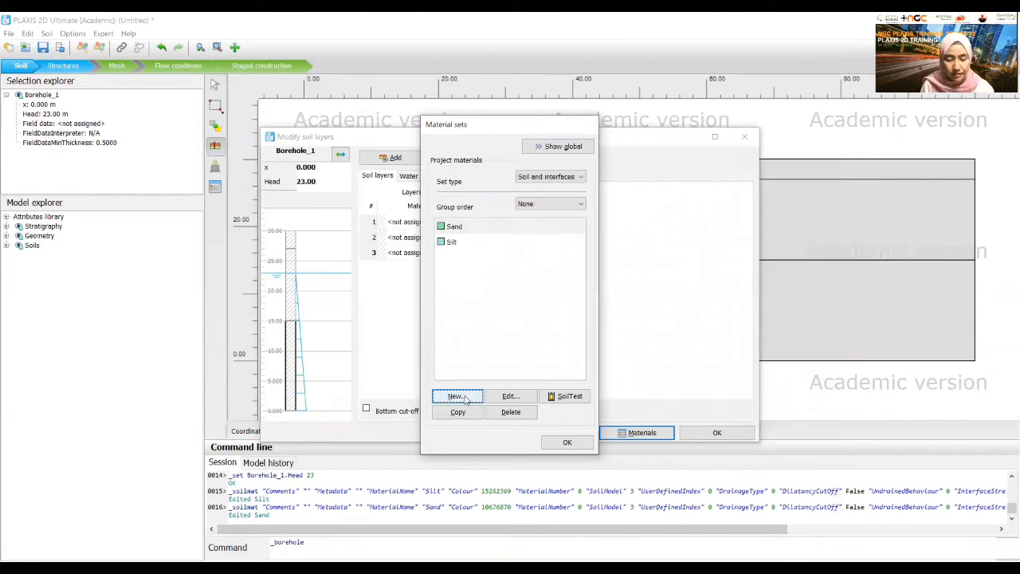
Step: Create a new soil material named Loam with the Hardening soil model and the Drained drainage type
left_click(466, 398)
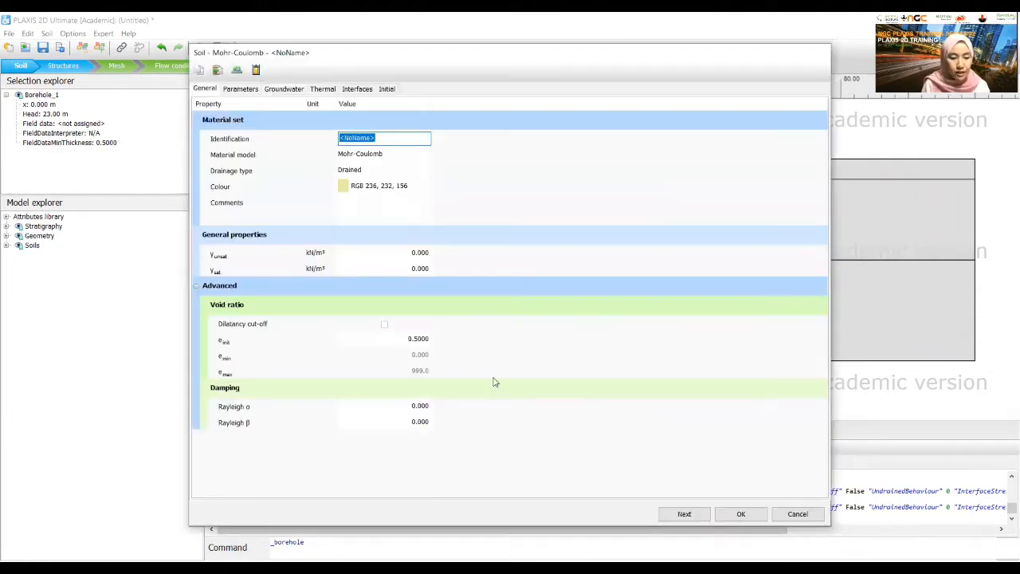
key("BackSpace")
type("Loam")
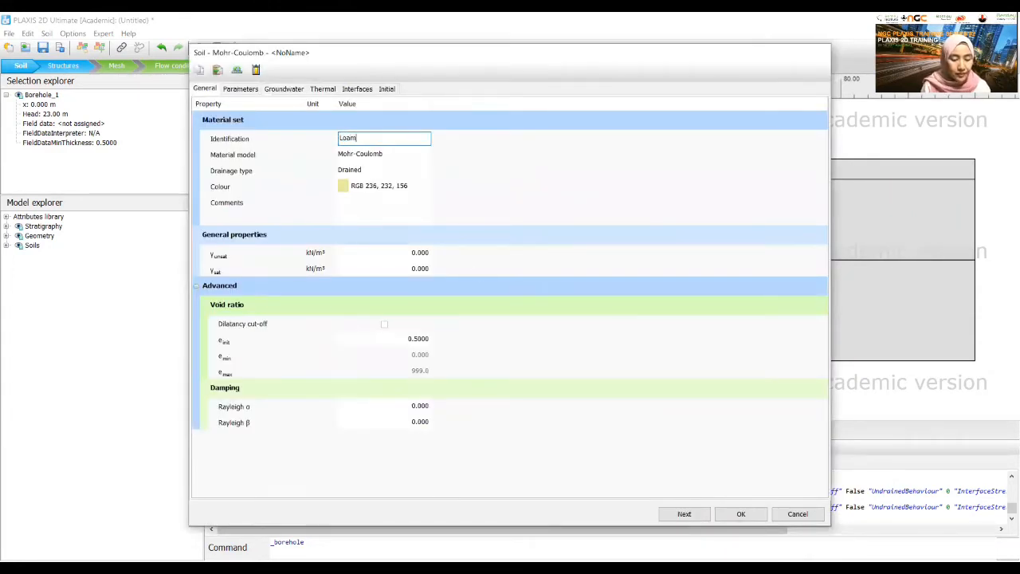
left_click(369, 157)
left_click(370, 157)
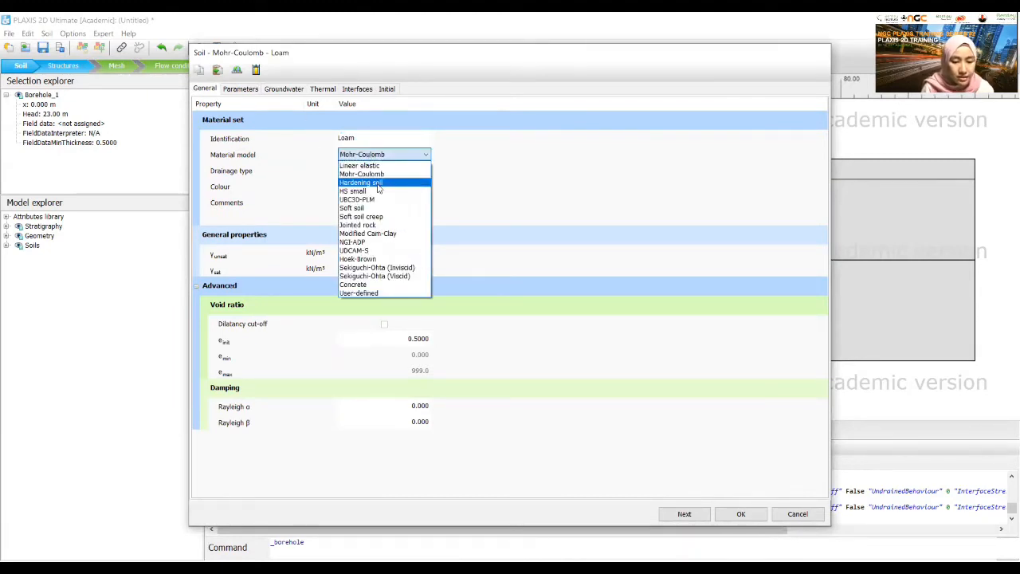
left_click(378, 183)
left_click(379, 187)
left_click(376, 175)
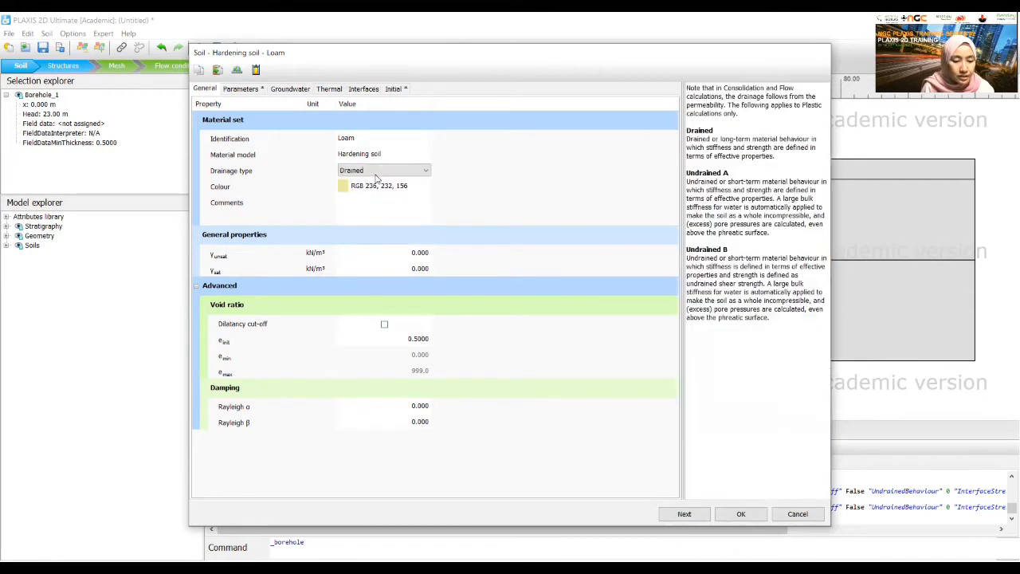
left_click(376, 172)
left_click(377, 179)
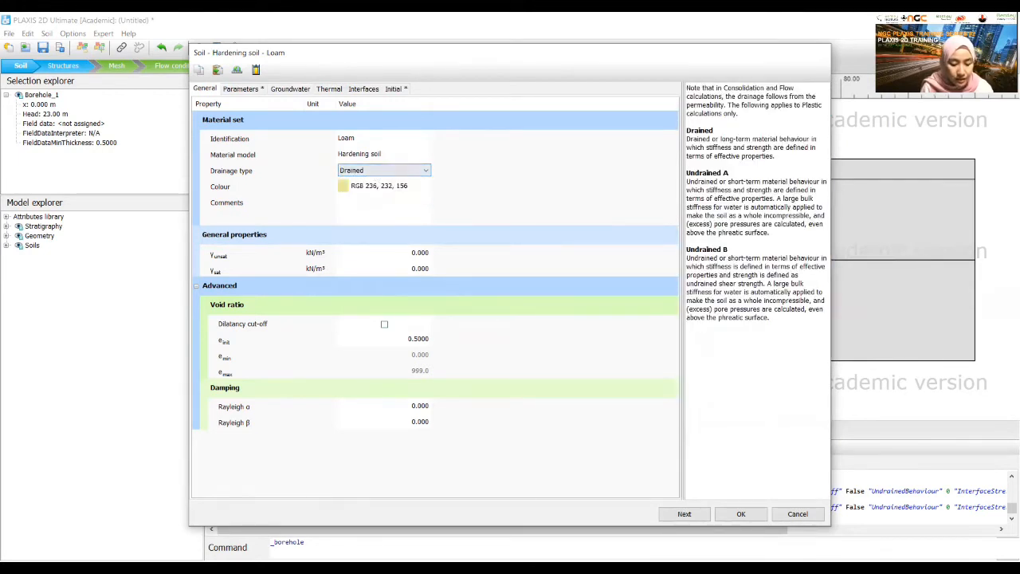
Step: Set the Loam material's unsaturated unit weight to 17 kN/m³ and its saturated unit weight to 18 kN/m³
key("alt+Tab")
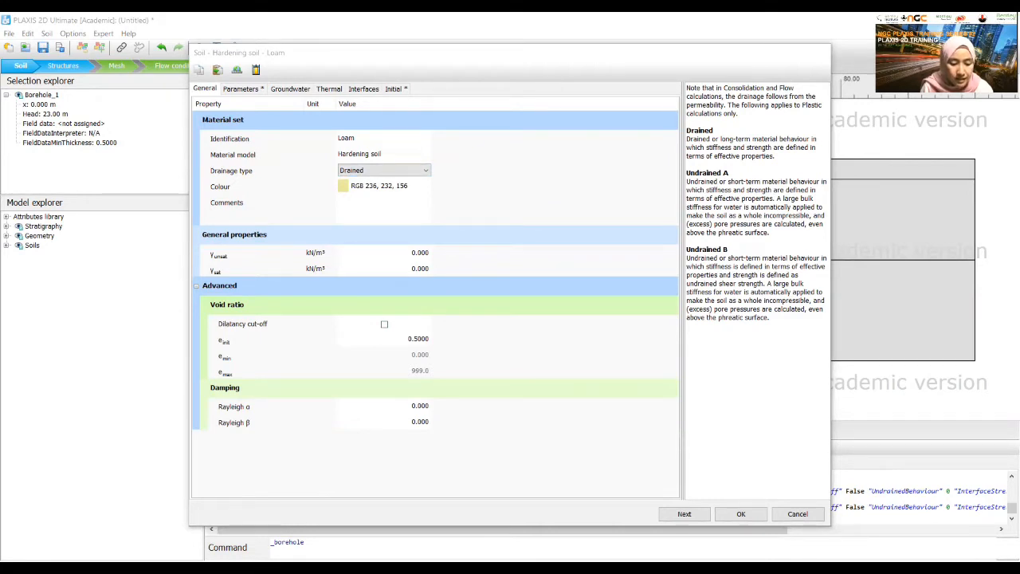
left_click(407, 252)
left_click(412, 254)
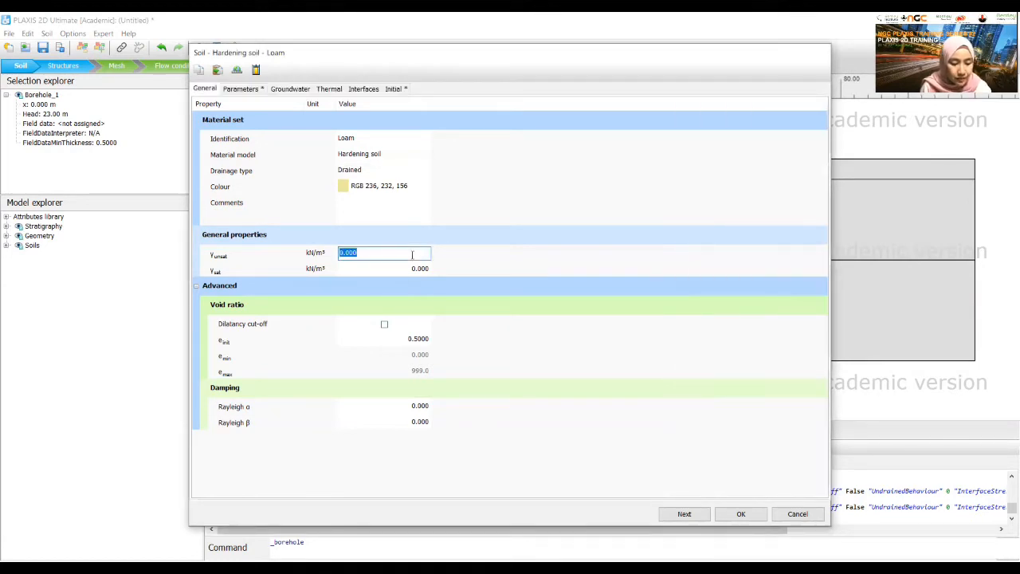
type("17")
key("Tab")
type("1")
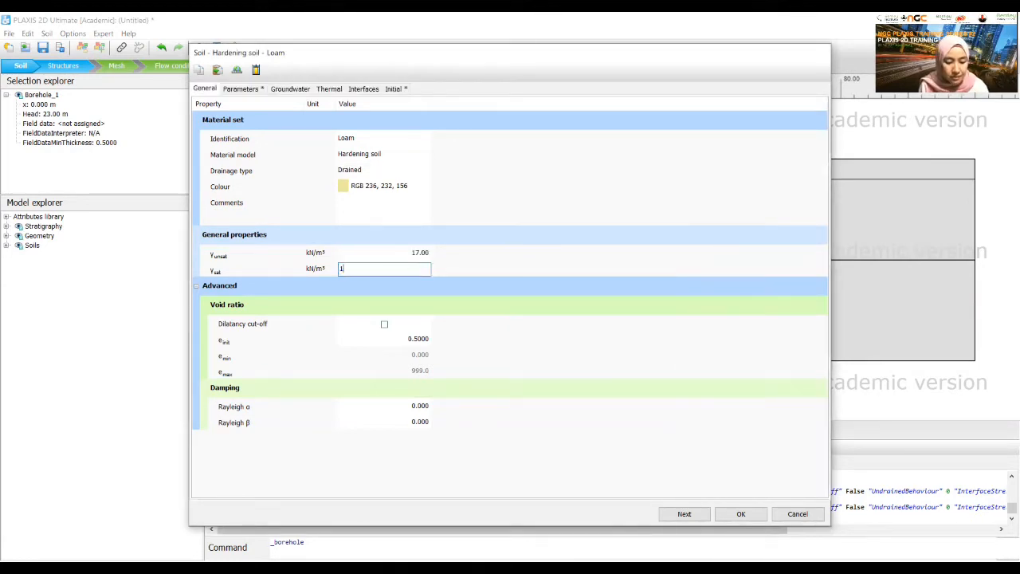
type("8")
Step: Set the Loam material's reference stiffness E50ref to 12000 kN/m²
left_click(241, 89)
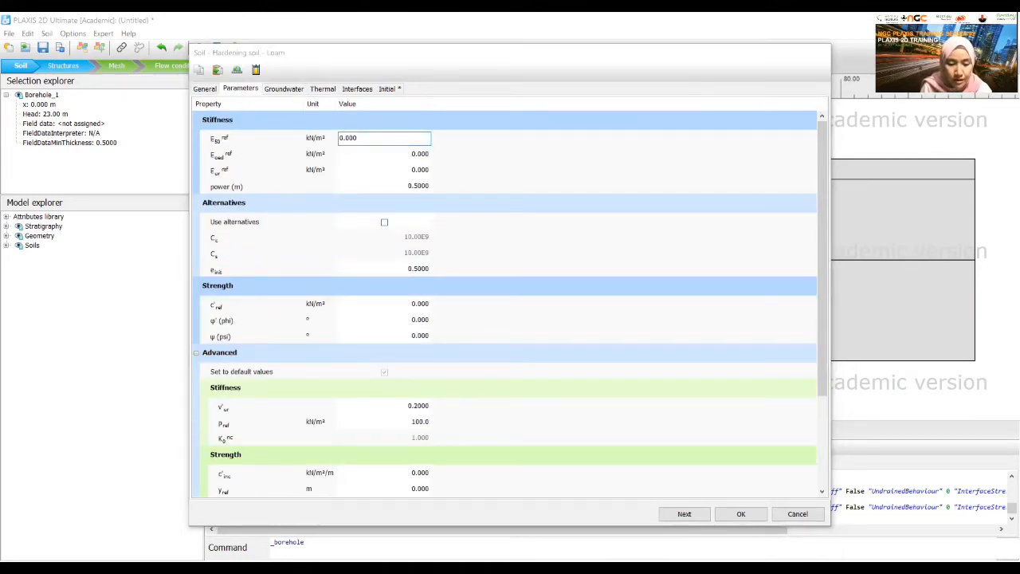
key("alt+Tab")
type("12000")
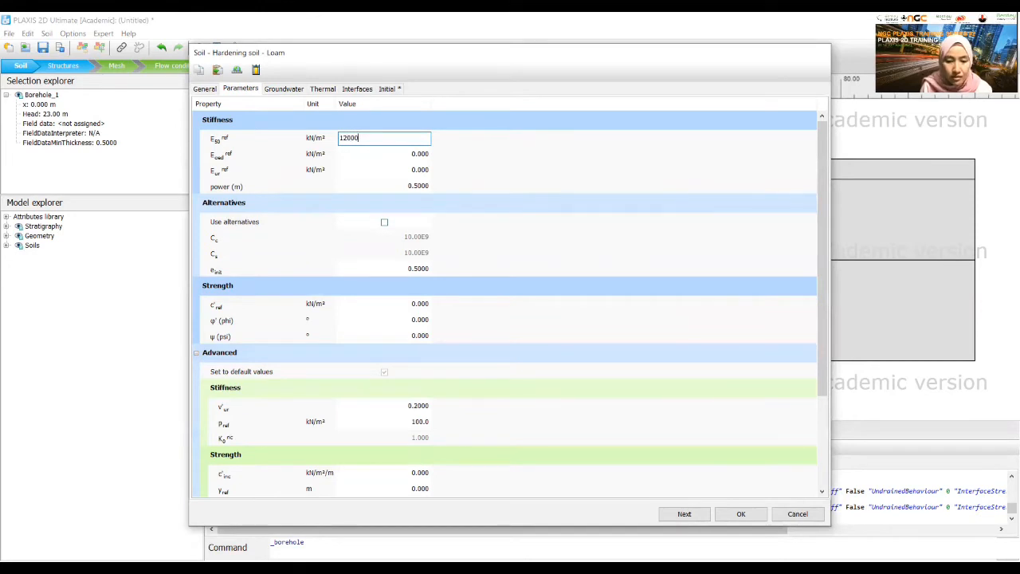
left_click(665, 244)
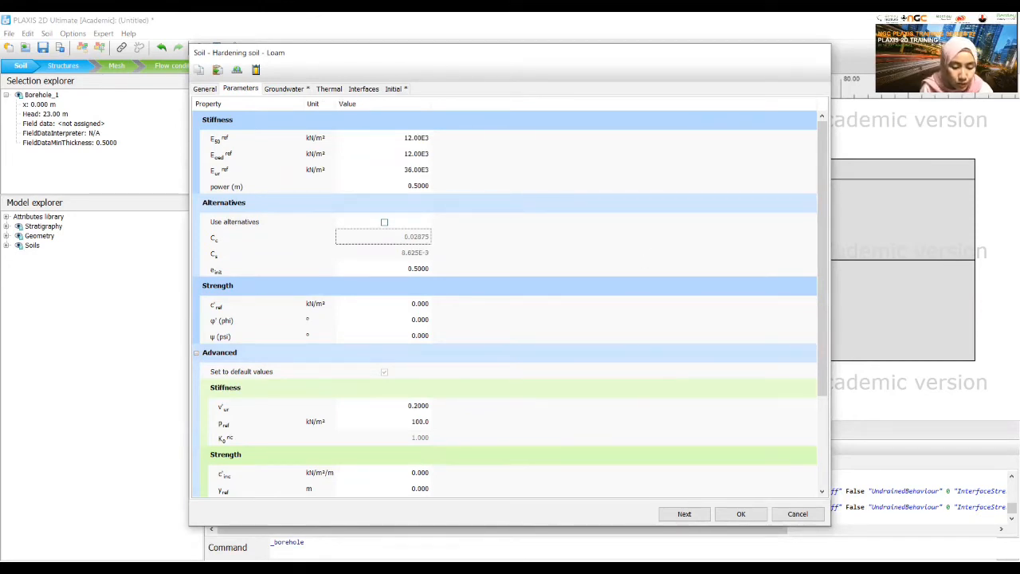
Step: Set the Loam material's oedometer stiffness Eoedref to 8000 kN/m² and check the Eurref and power (m) values
key("alt+Tab")
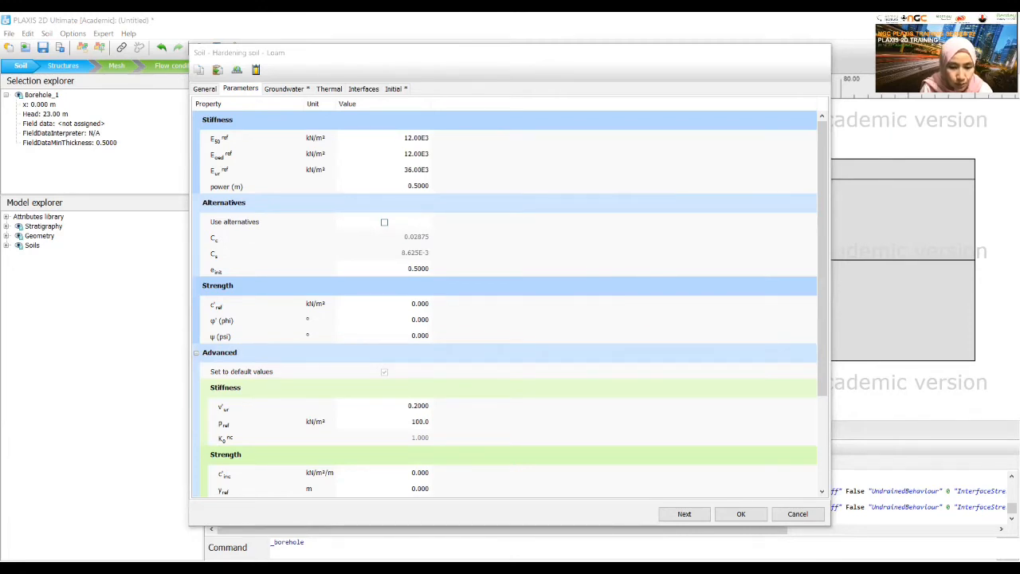
key("alt+Tab")
left_click(417, 155)
type("8")
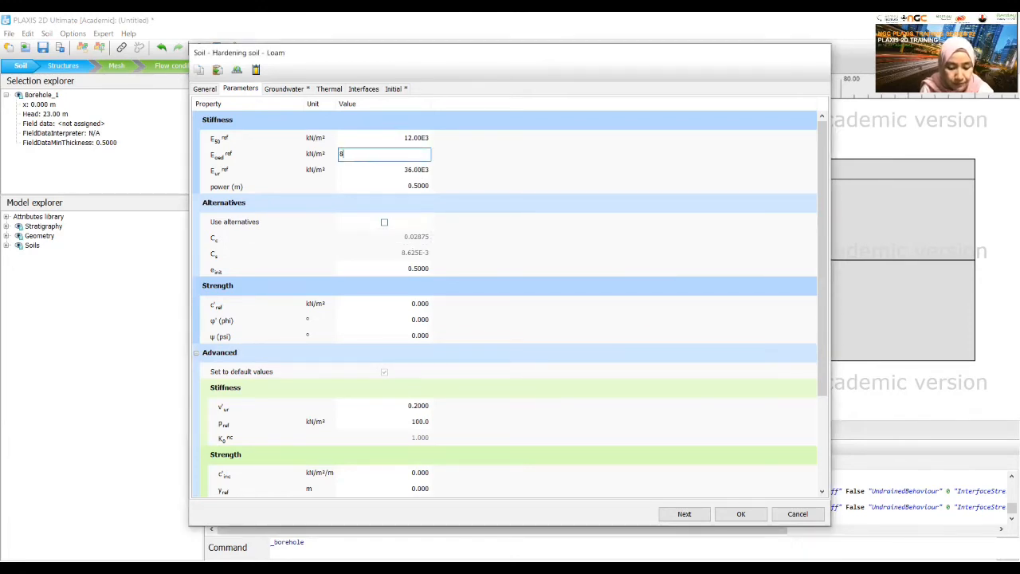
type("000")
key("Tab")
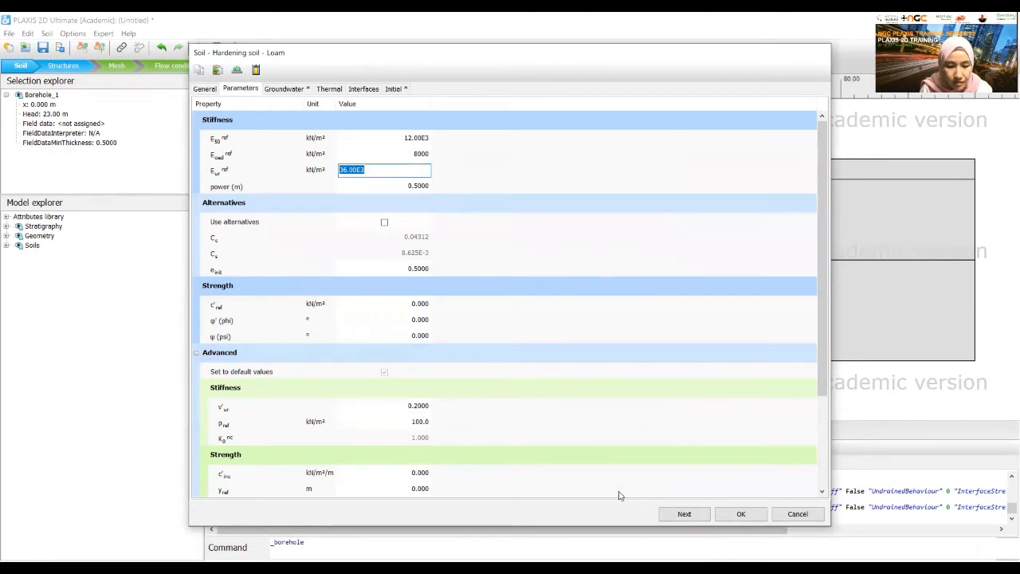
key("alt+Tab")
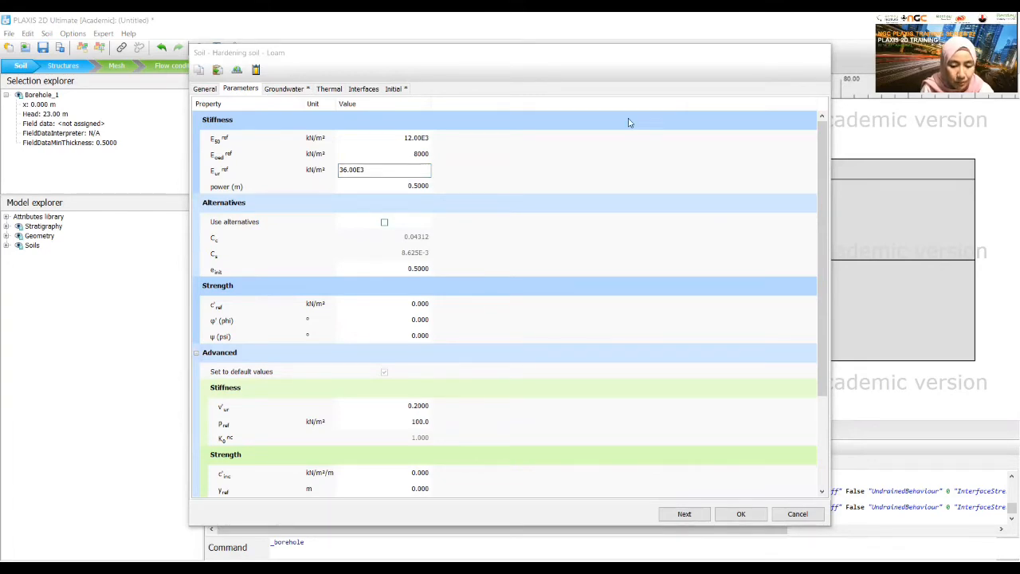
left_click(539, 160)
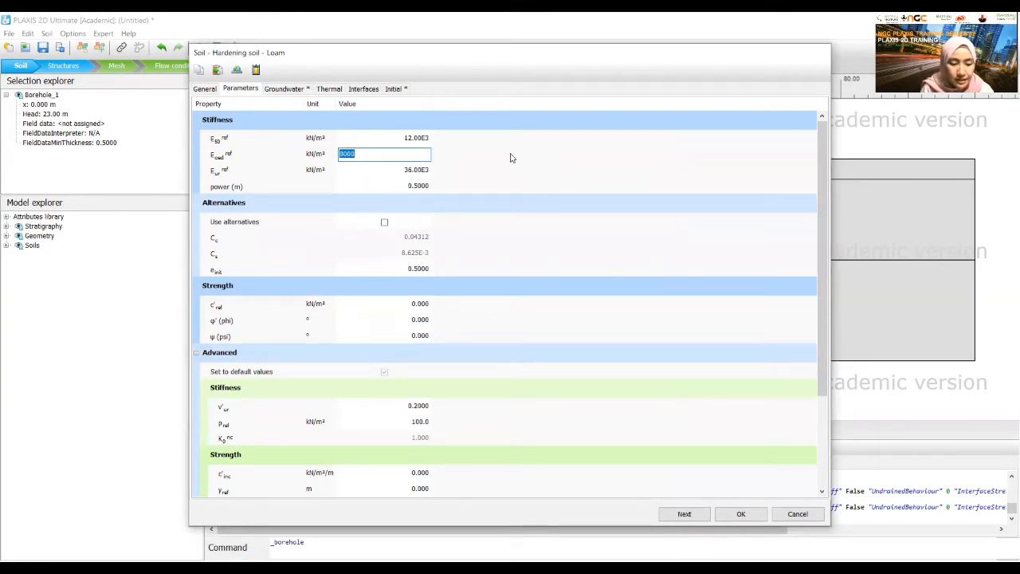
key("Tab")
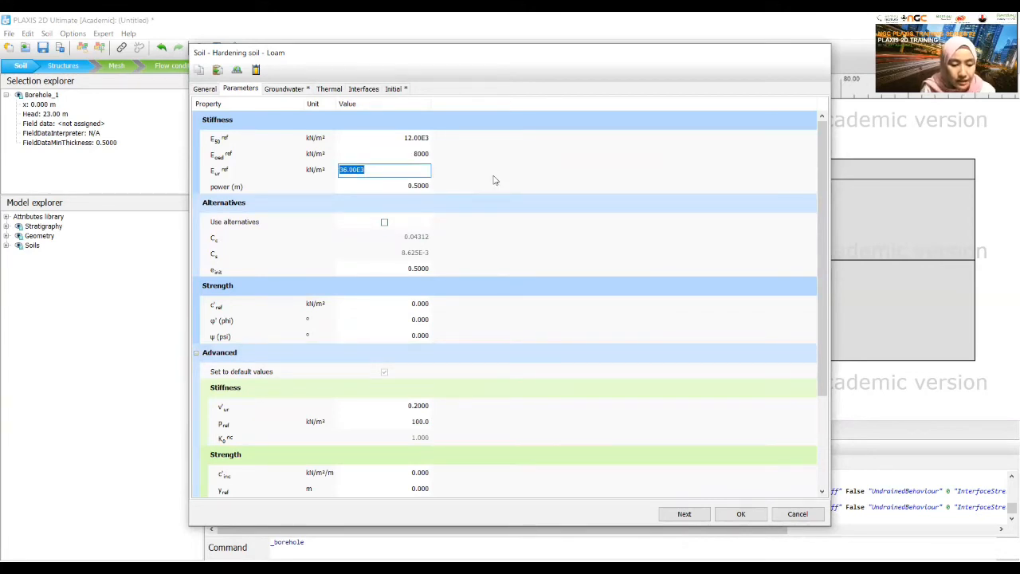
key("Tab")
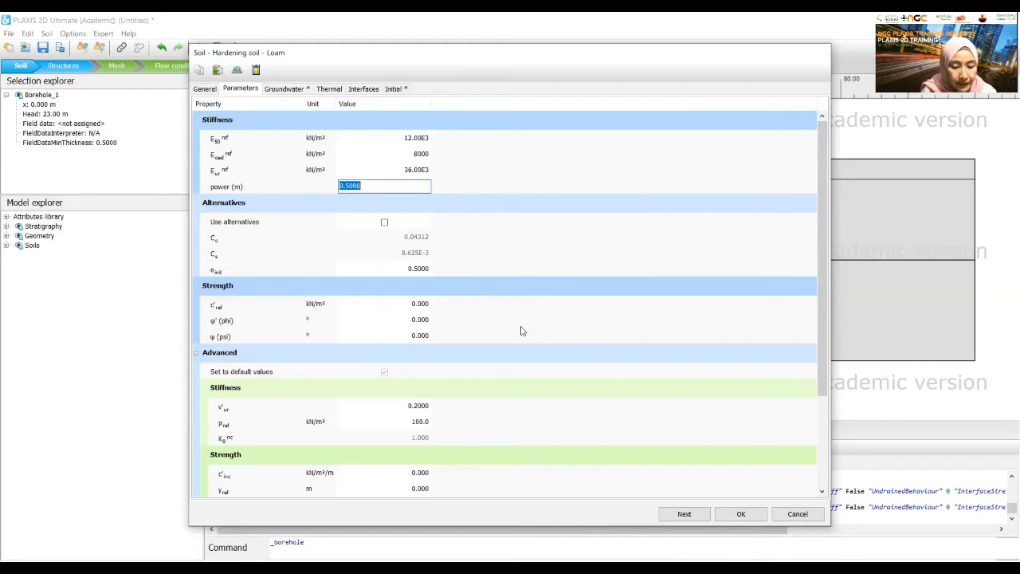
Step: Set the Loam material's cohesion c'ref to 5 kN/m² and its friction angle phi to 29°
key("alt+Tab")
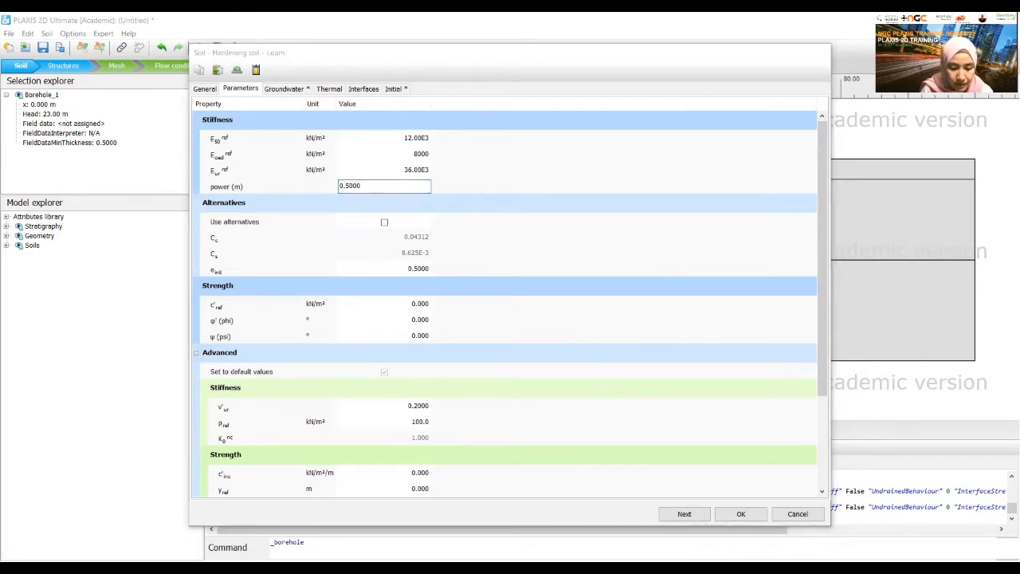
key("alt+Tab")
left_click(409, 303)
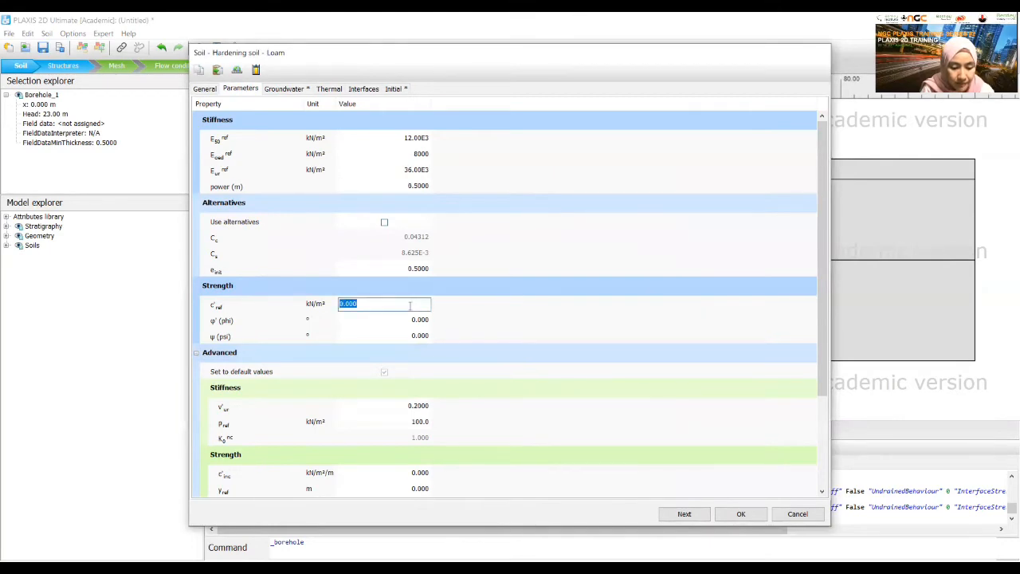
type("5")
key("Tab")
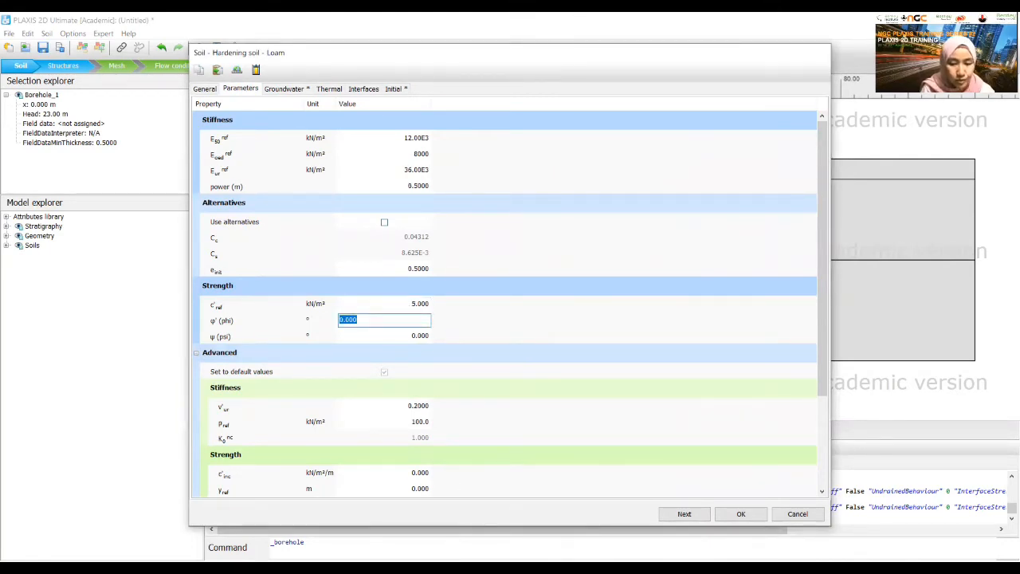
key("alt+Tab")
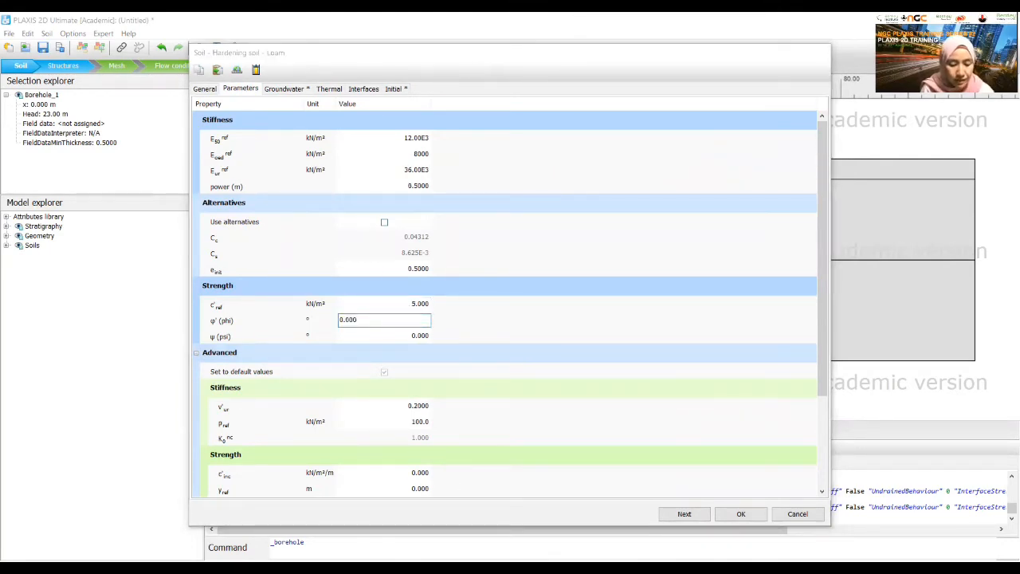
key("alt+Tab")
type("29")
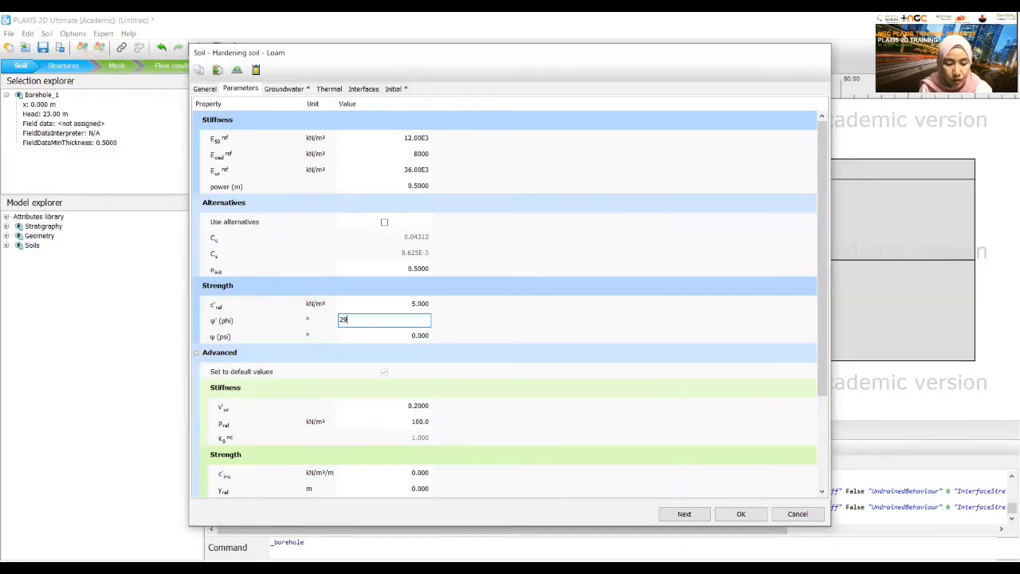
key("alt+Tab")
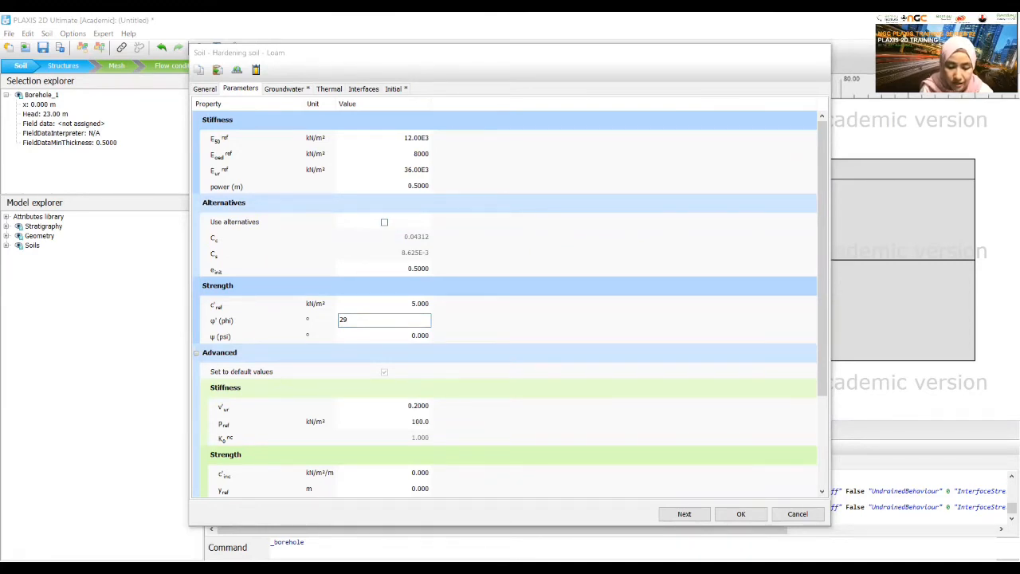
key("alt+Tab")
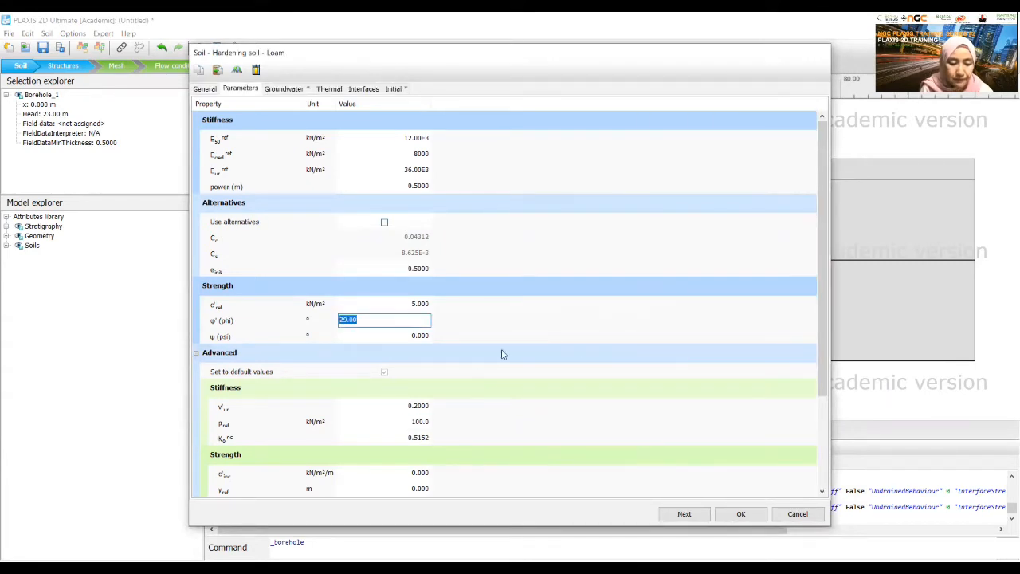
Step: Set the Loam material's groundwater data set to USDA with soil type Loam, and take the flow parameter defaults from the data set
left_click(279, 90)
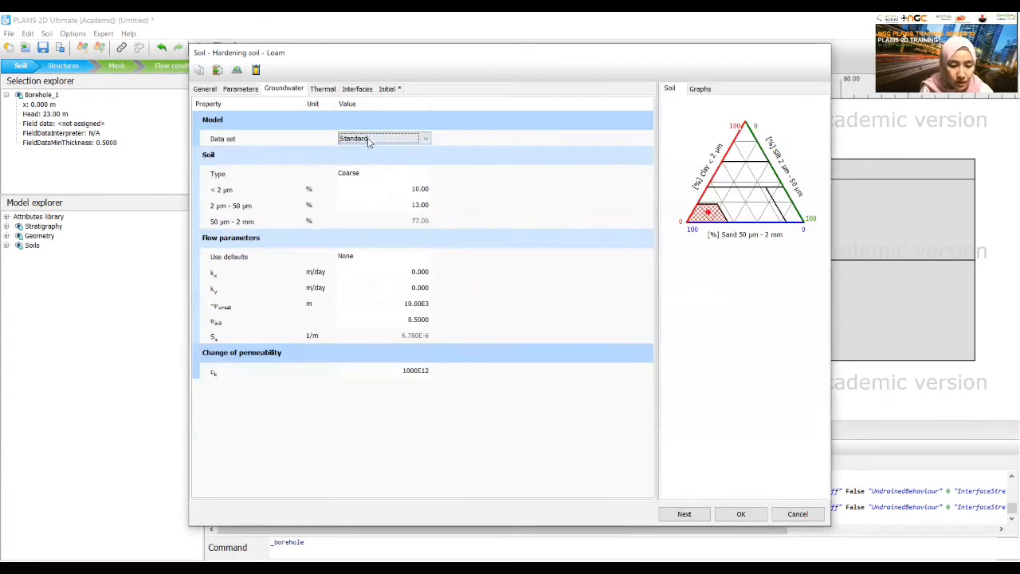
left_click(368, 140)
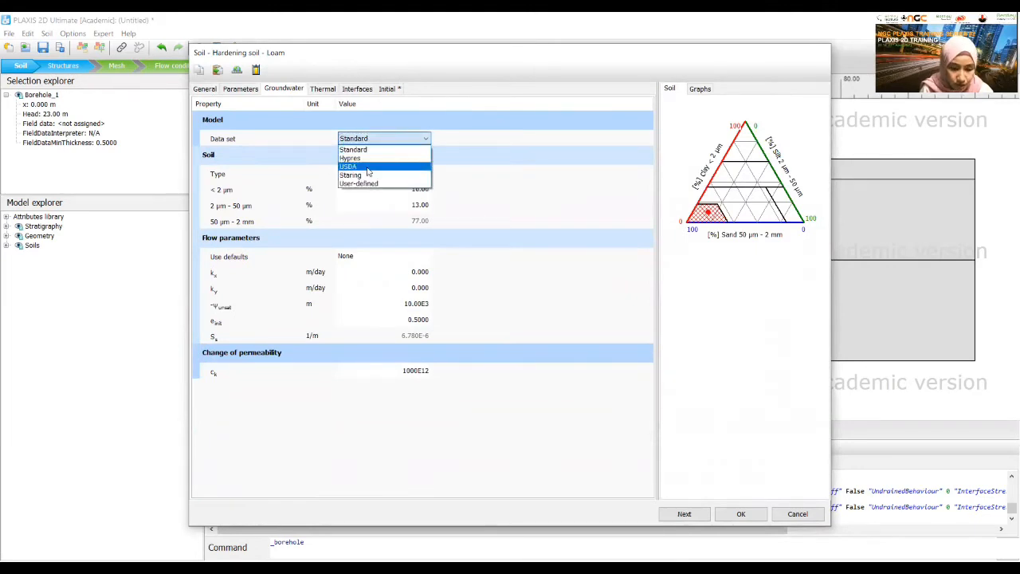
left_click(367, 166)
left_click(366, 191)
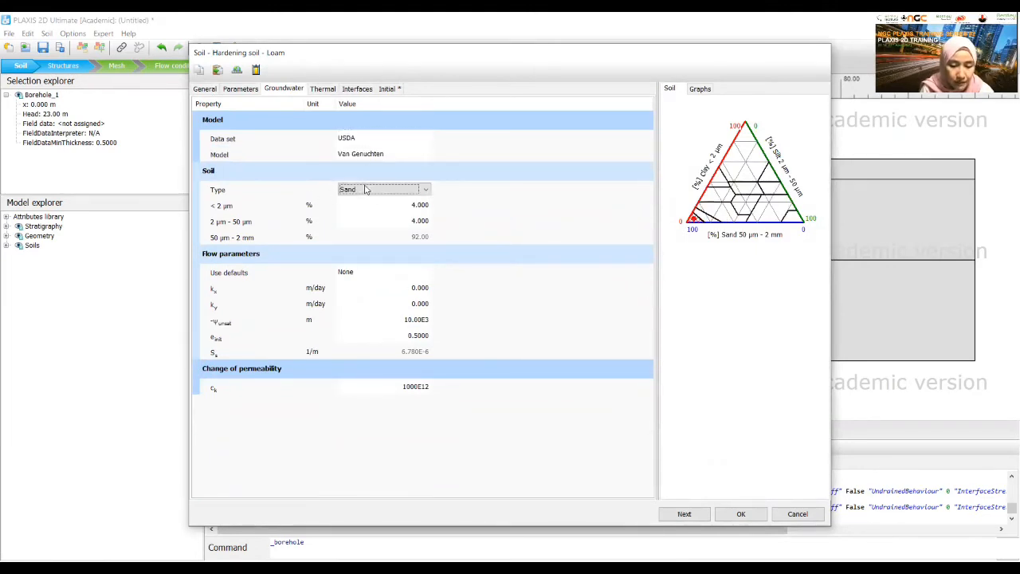
left_click(349, 225)
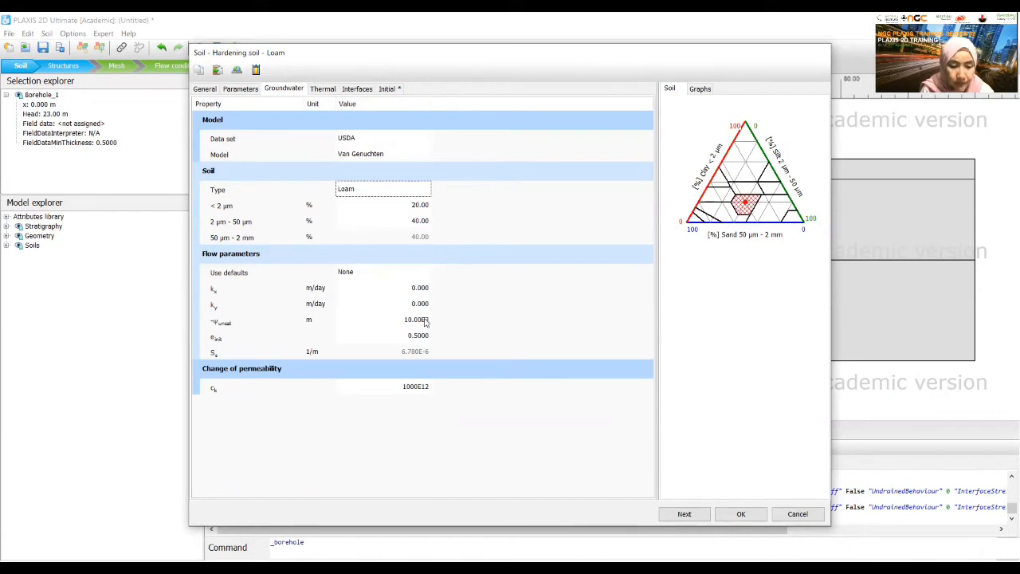
left_click(360, 274)
left_click(360, 274)
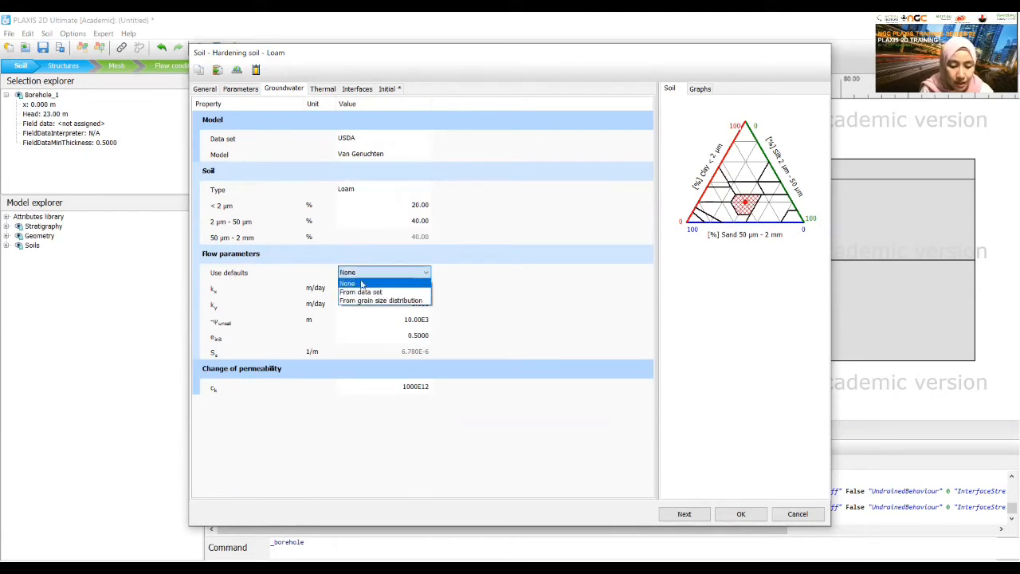
left_click(363, 292)
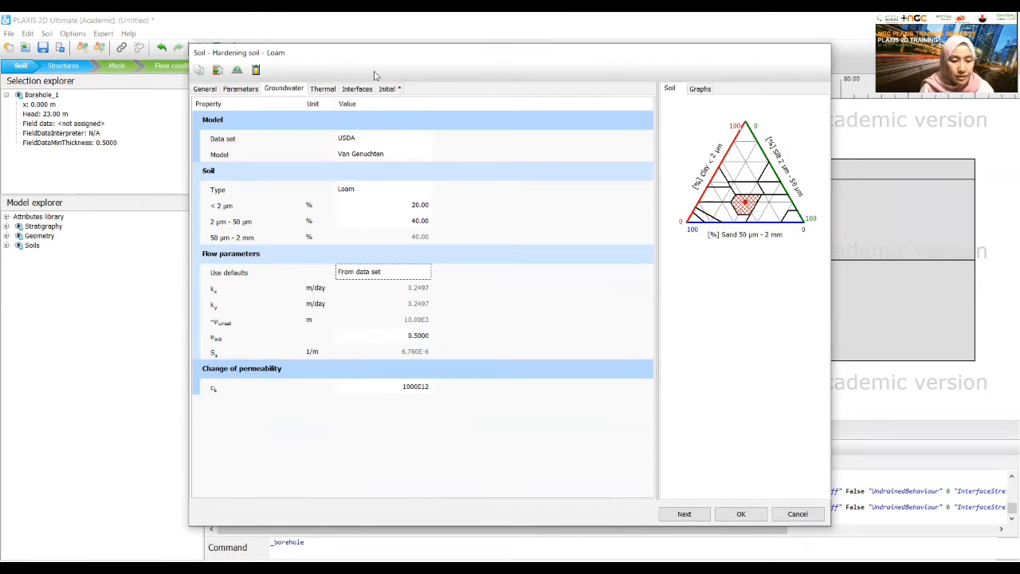
Step: Review the Loam material's interface settings, set its pre-overburden pressure POP to 25 kN/m², and save the material set
left_click(357, 90)
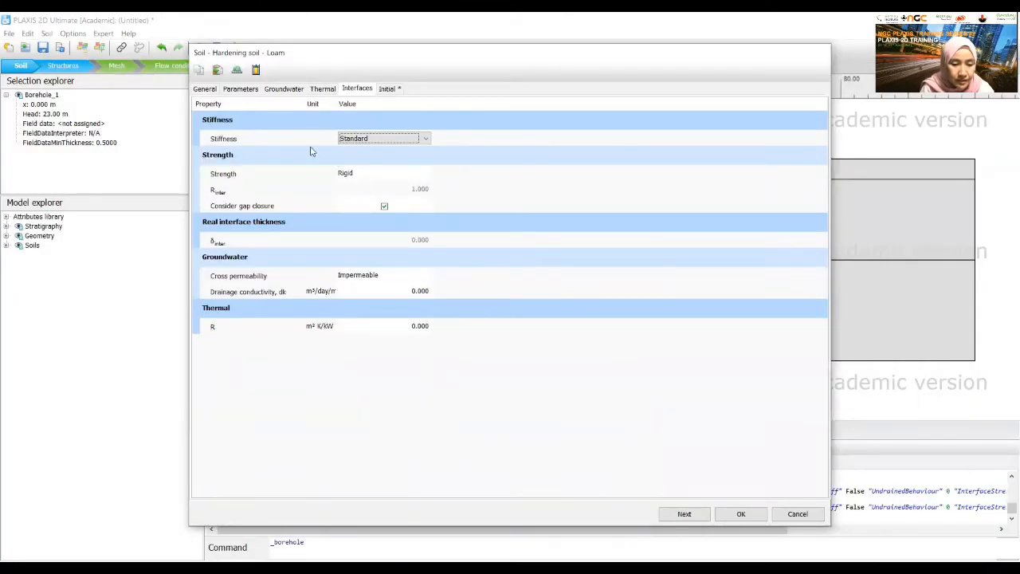
left_click(387, 90)
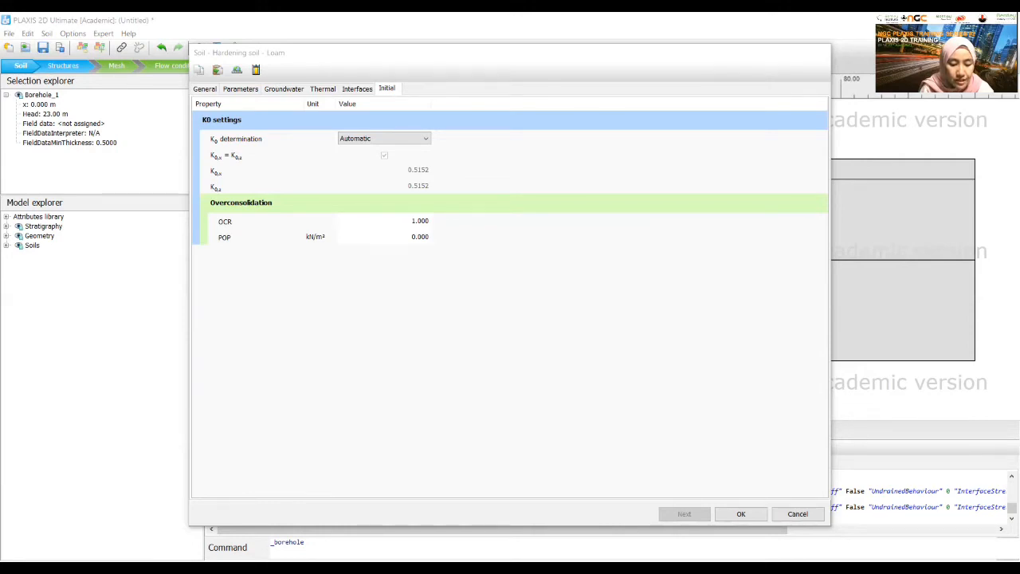
left_click(423, 237)
type("25")
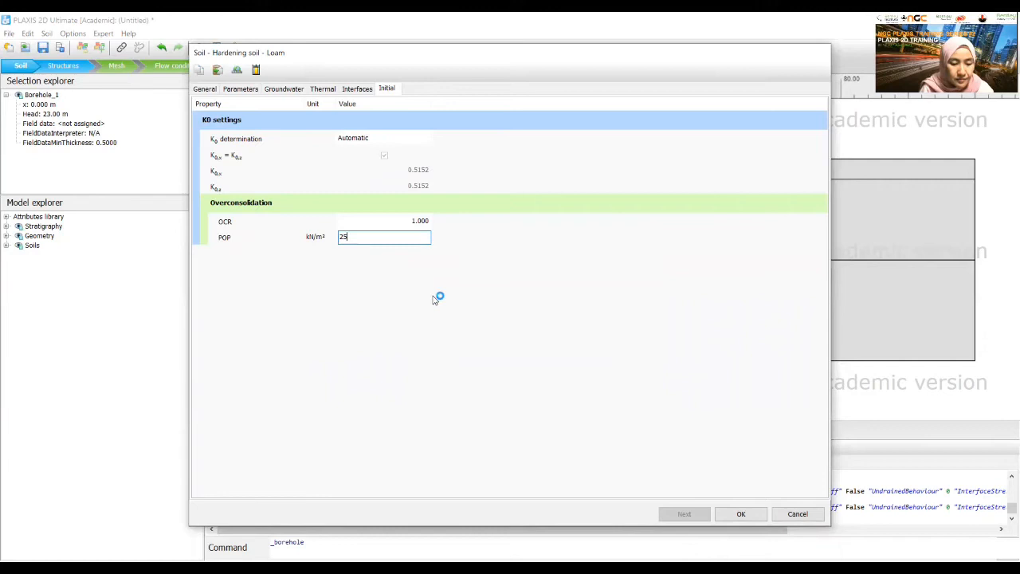
left_click(739, 514)
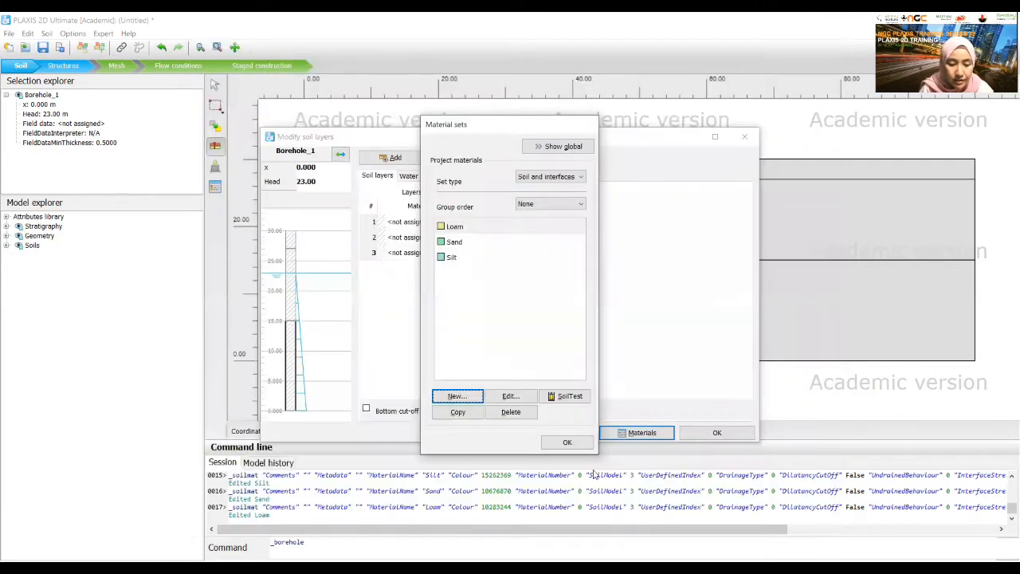
Step: Close the material sets overview and assign the Silt material to the uppermost soil layer of the borehole
left_click(567, 442)
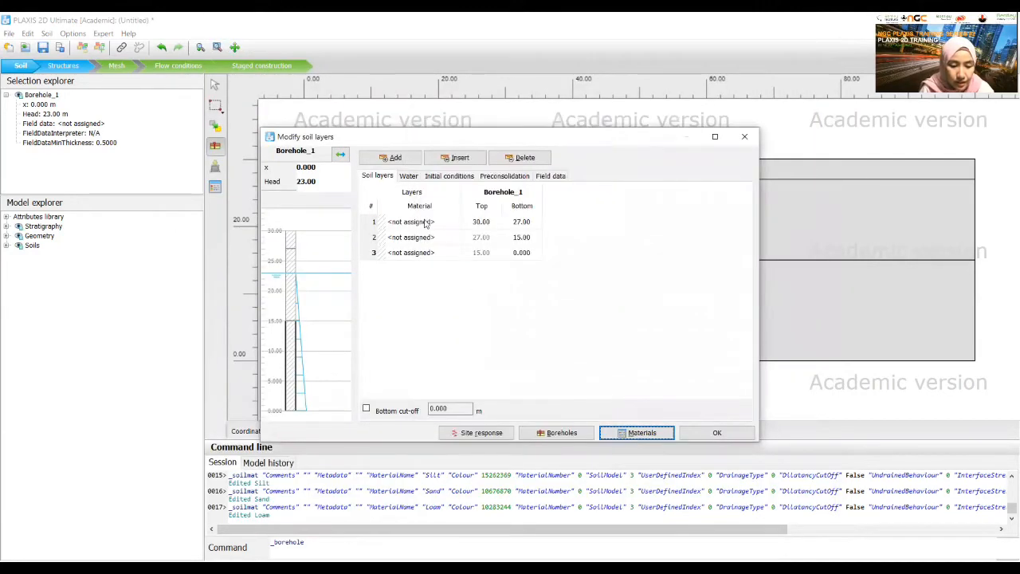
left_click(431, 227)
left_click(434, 227)
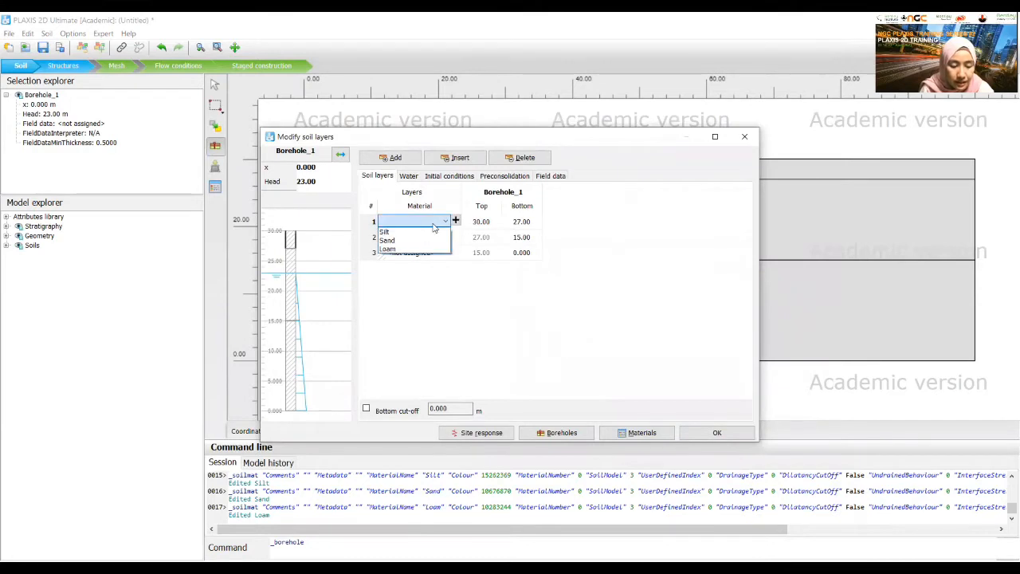
left_click(434, 225)
left_click(445, 306)
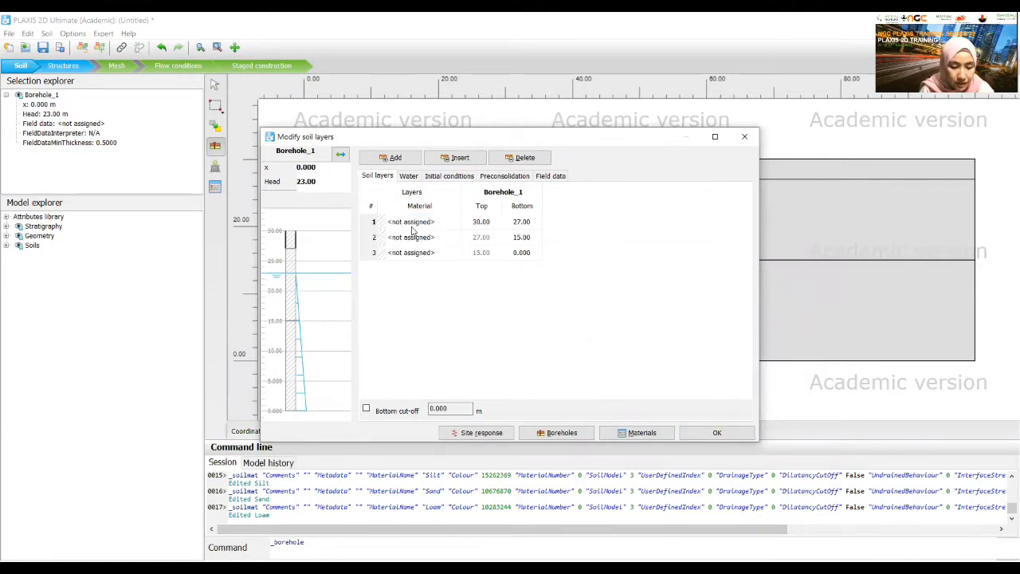
left_click(426, 226)
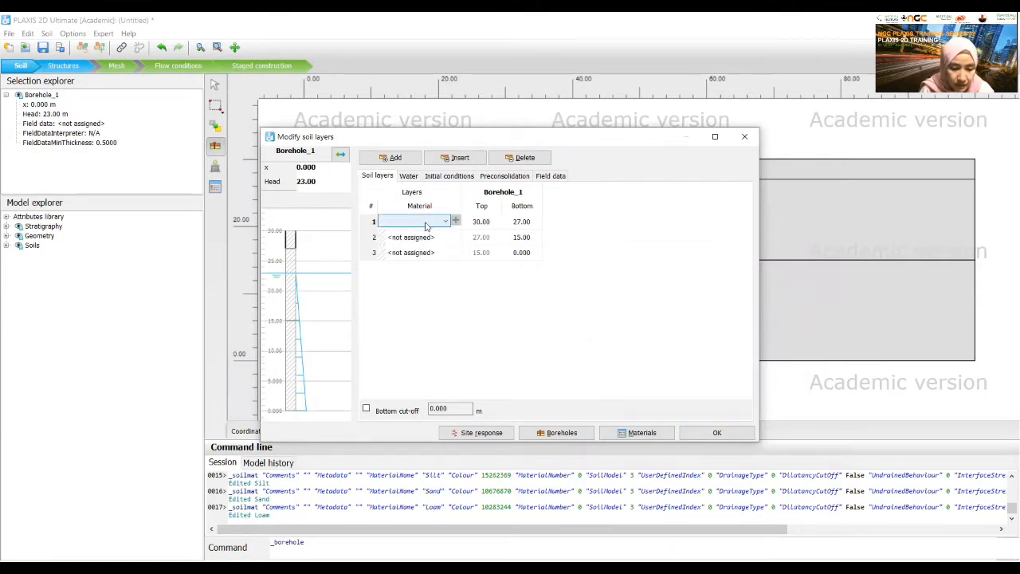
left_click(426, 226)
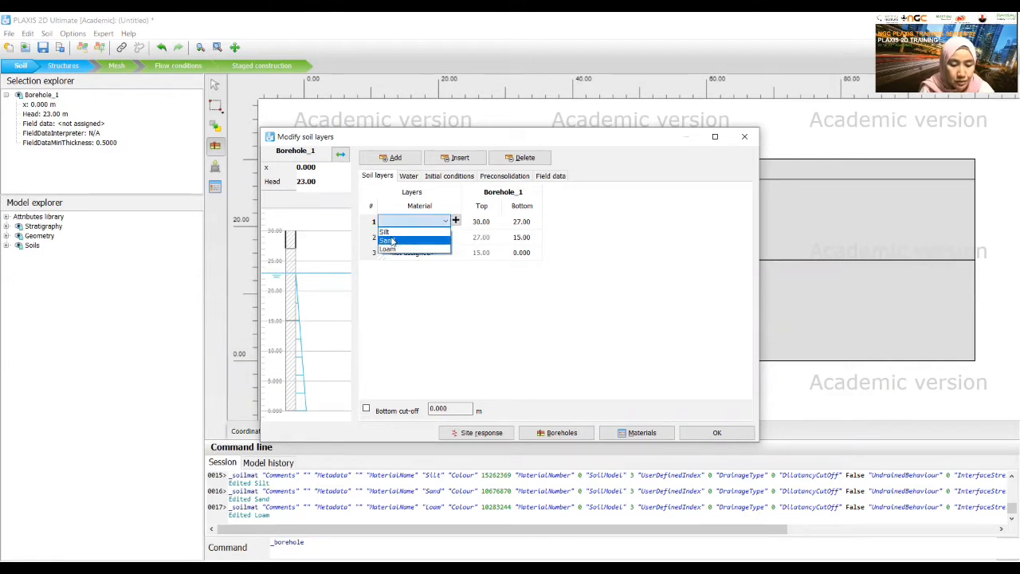
left_click(391, 232)
Step: Assign Sand to soil layer 2 and Loam to soil layer 3, and accept the borehole's layer settings
left_click(398, 237)
left_click(401, 238)
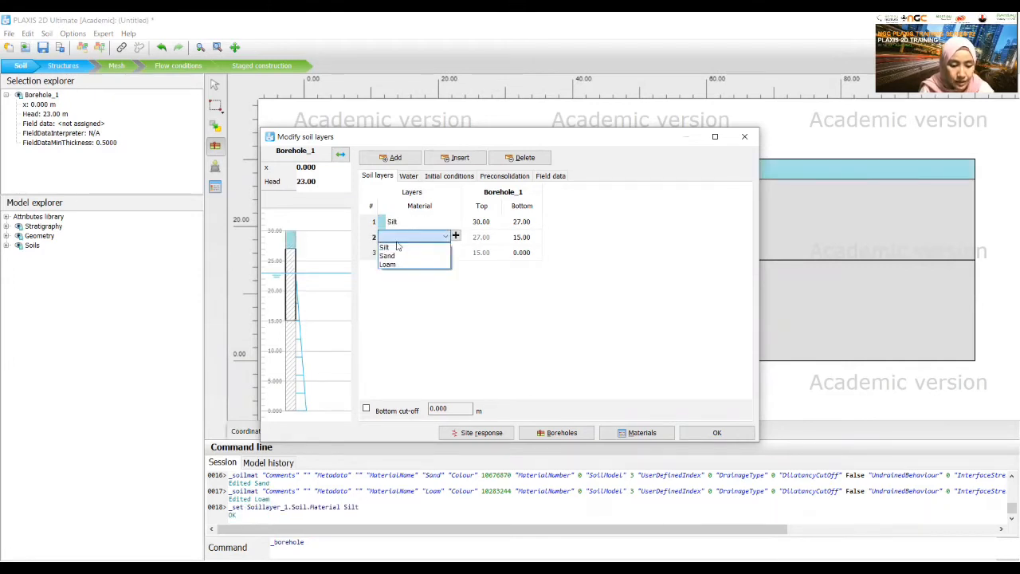
left_click(394, 255)
left_click(395, 254)
left_click(399, 254)
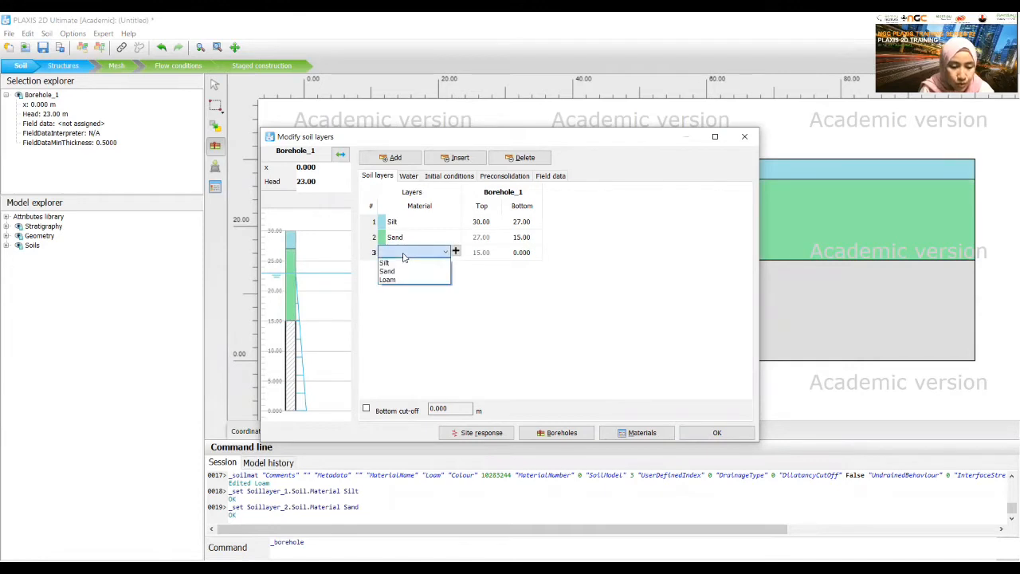
left_click(394, 279)
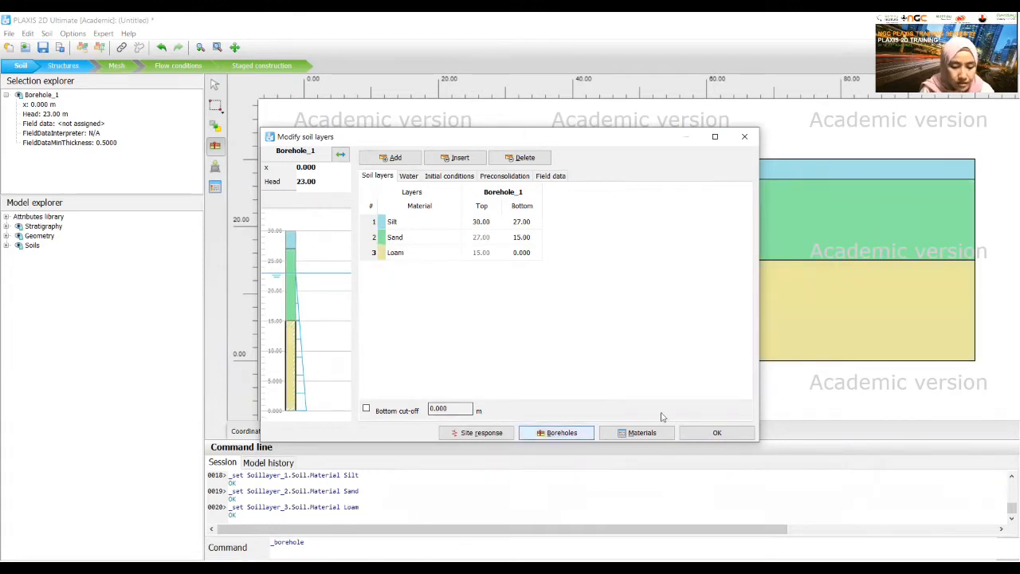
left_click(717, 435)
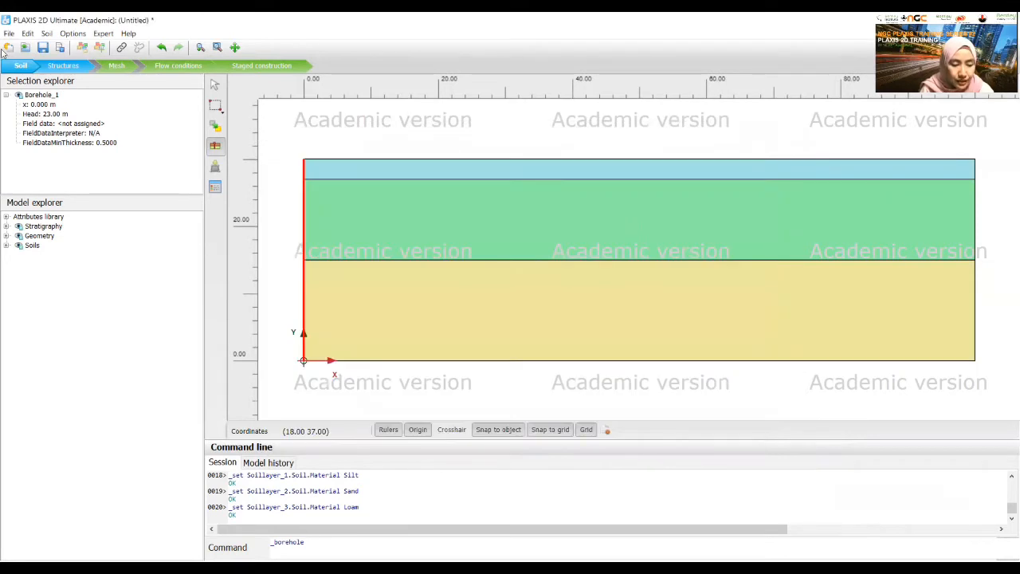
Step: In Structures mode, create a vertical plate from (40, 30) to (40, 14) for the first excavation wall
left_click(62, 67)
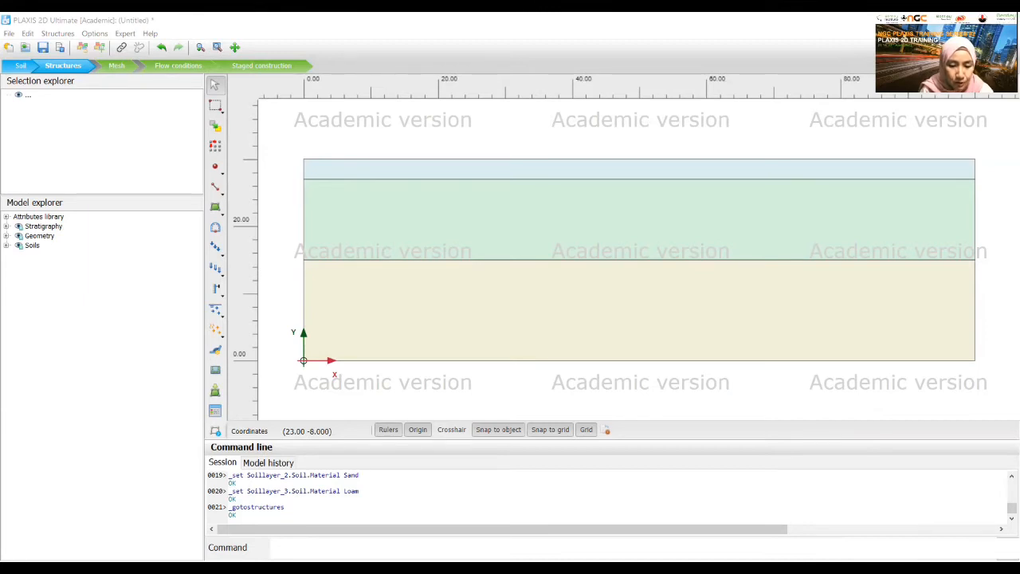
left_click(40, 121)
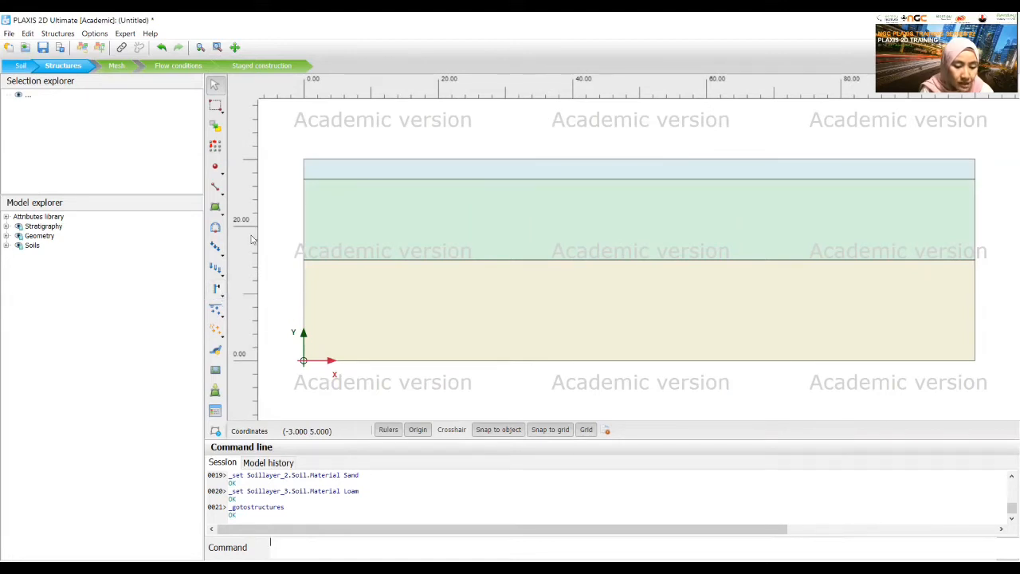
left_click(219, 192)
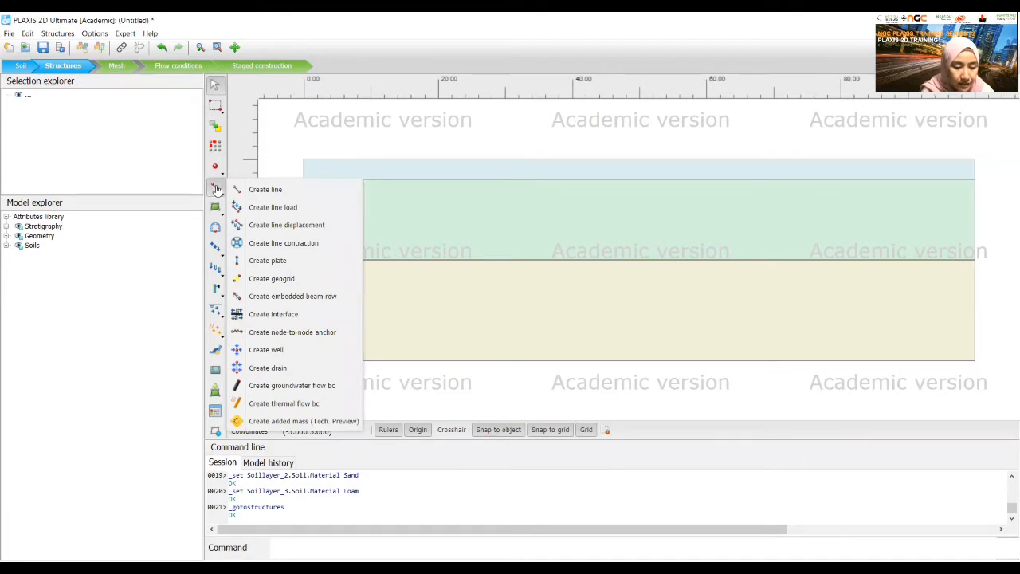
left_click(218, 192)
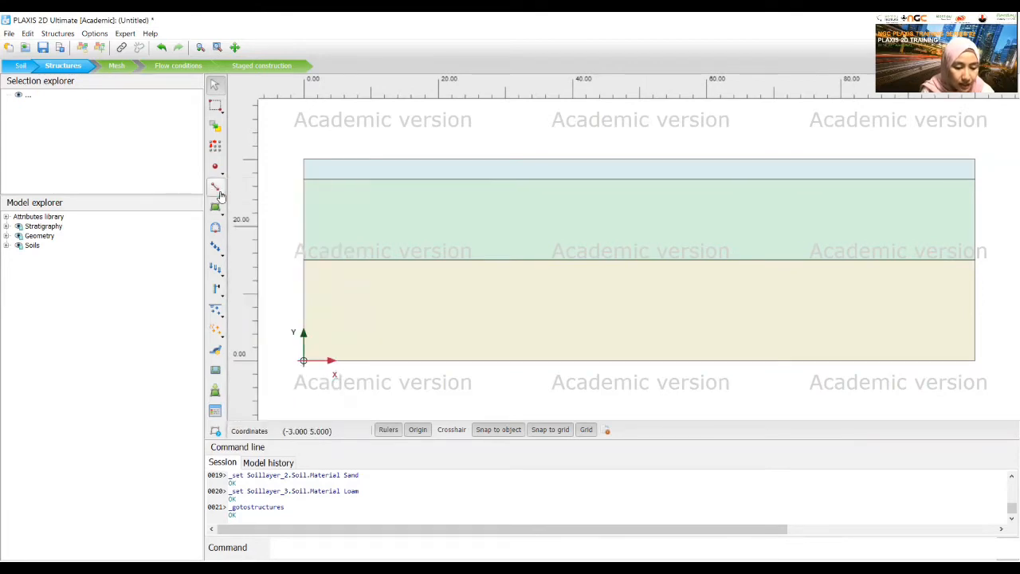
left_click(220, 195)
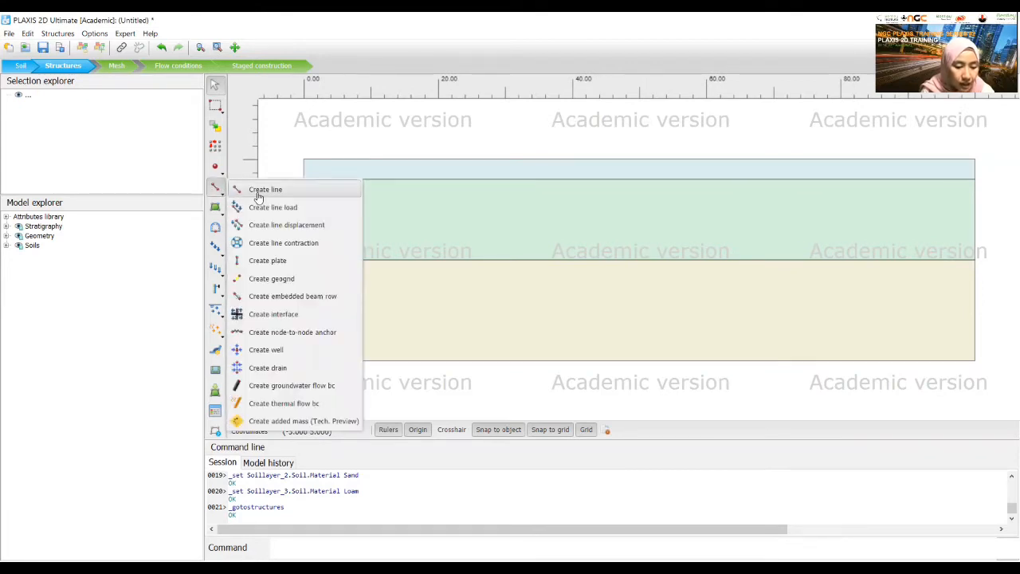
left_click(268, 262)
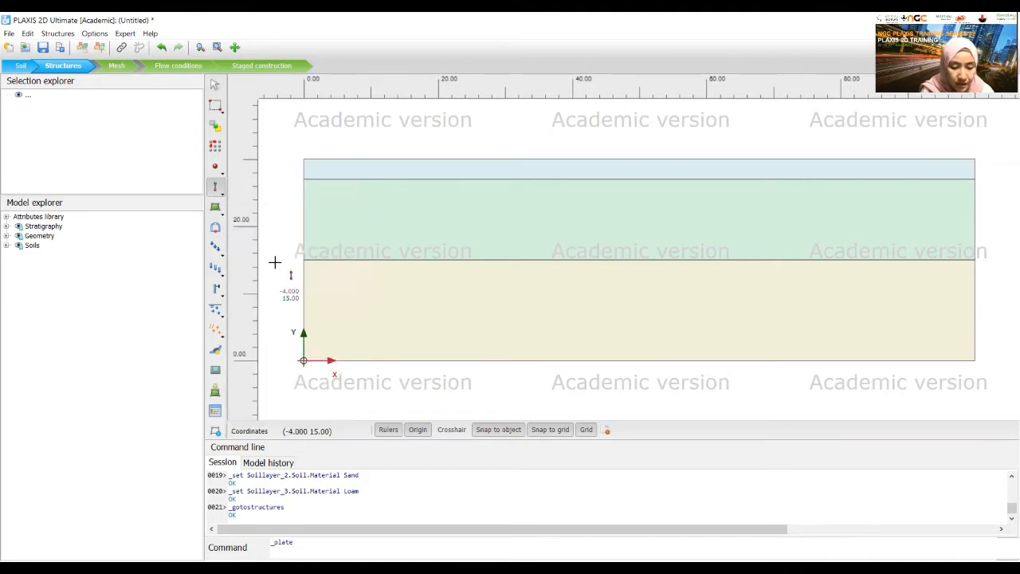
left_click(317, 543)
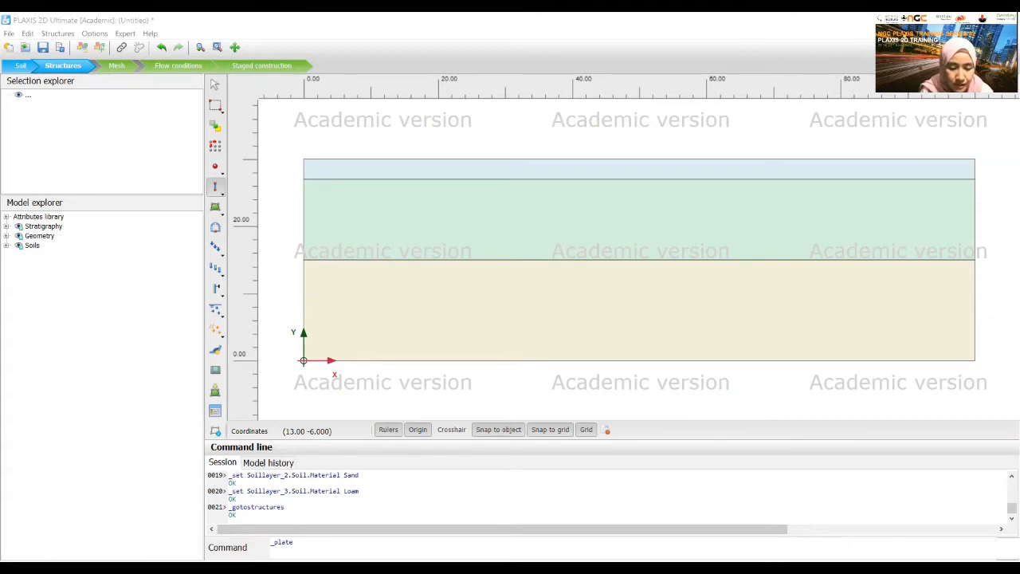
left_click(420, 539)
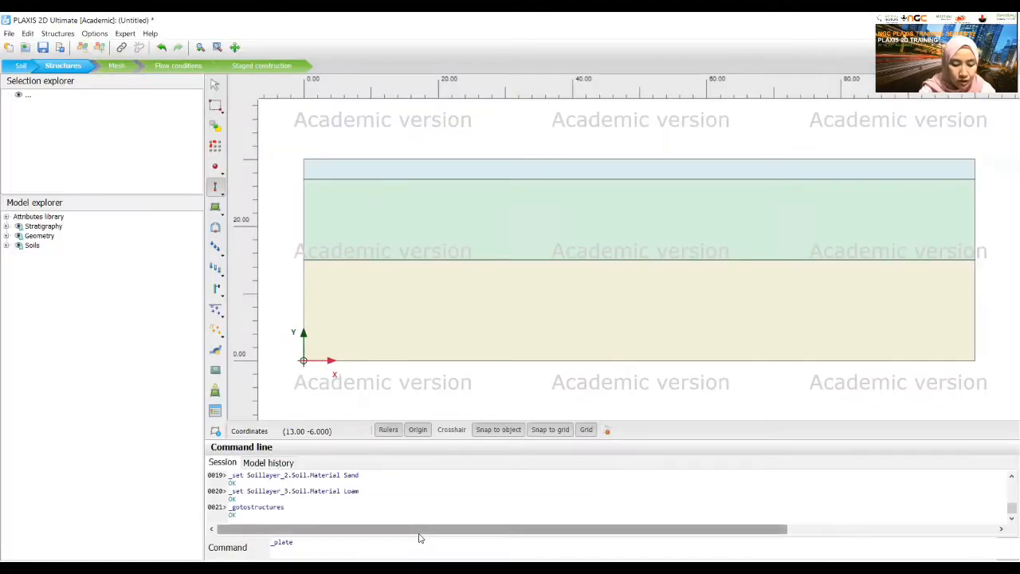
type("40 30")
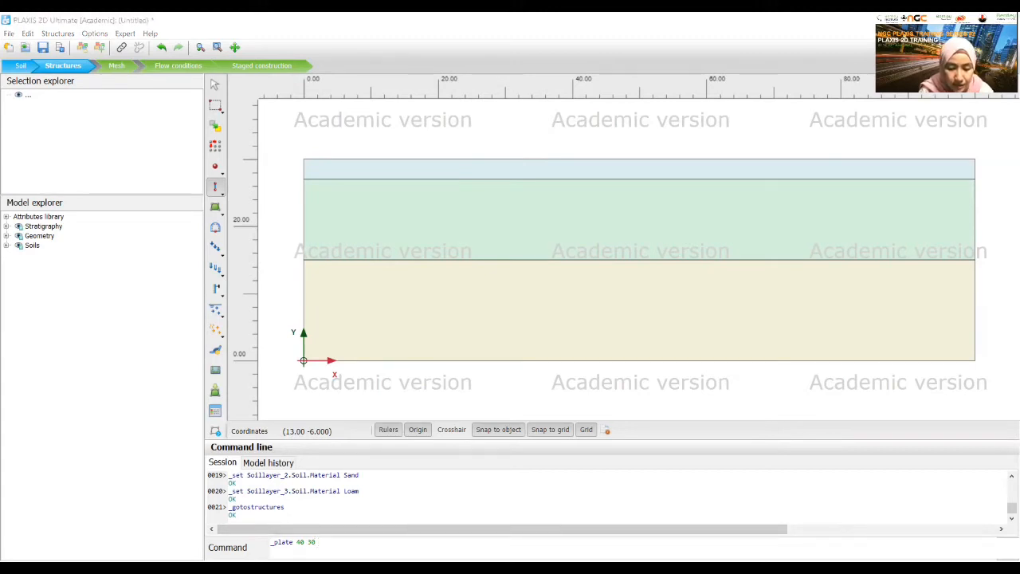
type(" 40 14")
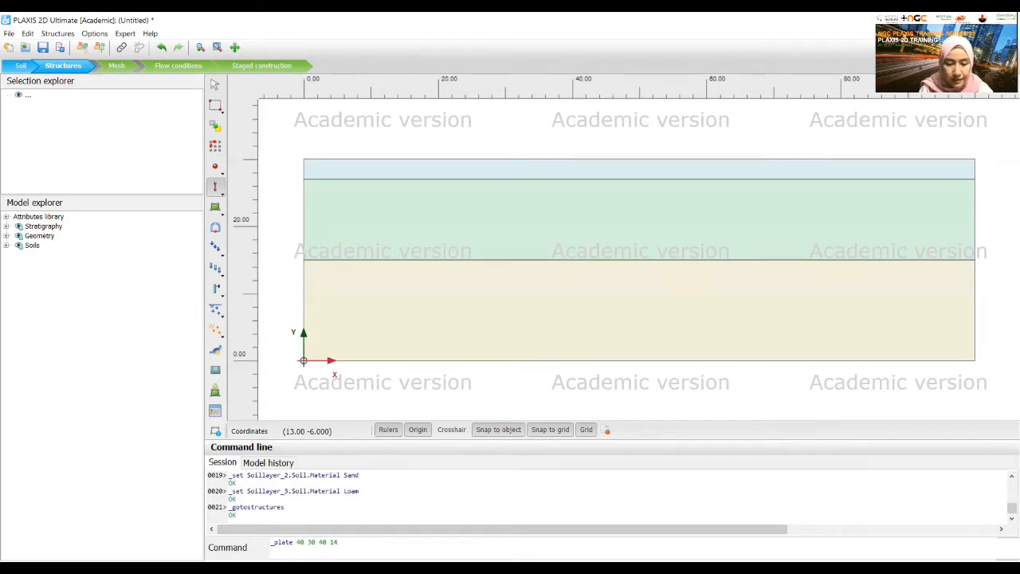
key("Return")
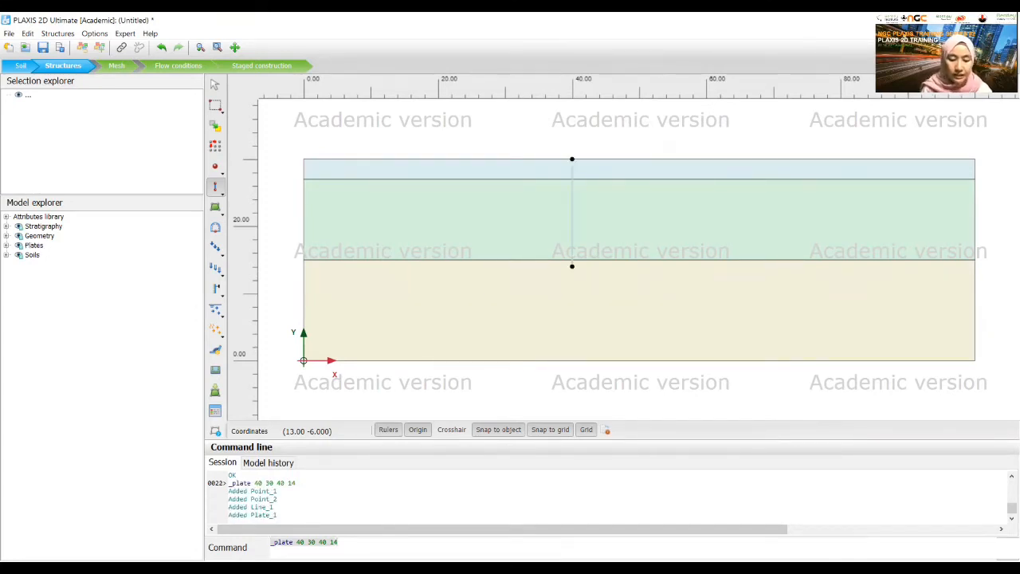
Step: Create a second vertical plate from (60, 30) to (60, 14) and end the plate command
left_click(425, 545)
key("BackSpace")
key("BackSpace")
key("BackSpace")
key("BackSpace")
key("BackSpace")
key("BackSpace")
key("BackSpace")
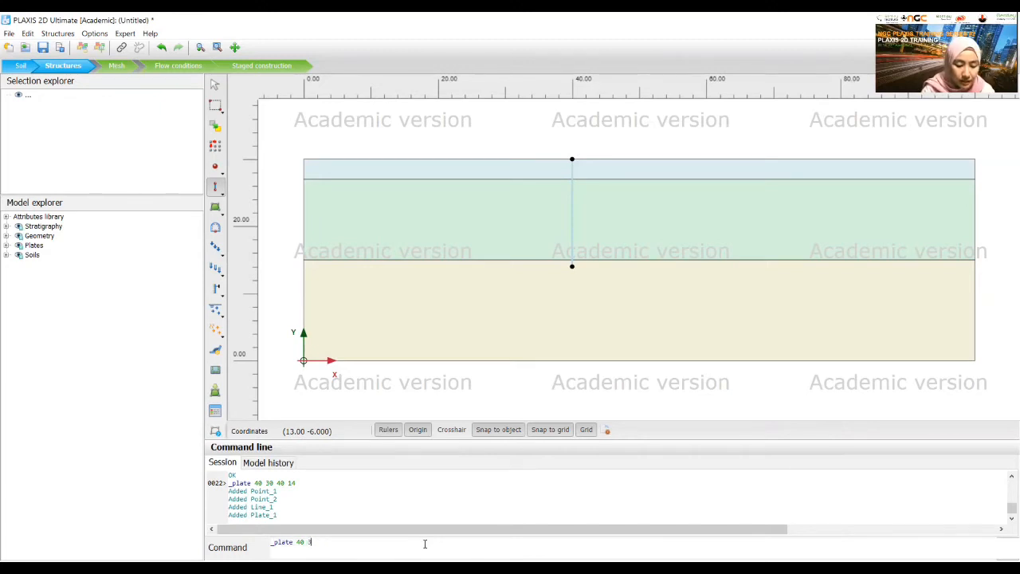
key("BackSpace")
key("BackSpace")
key("BackSpace")
key("BackSpace")
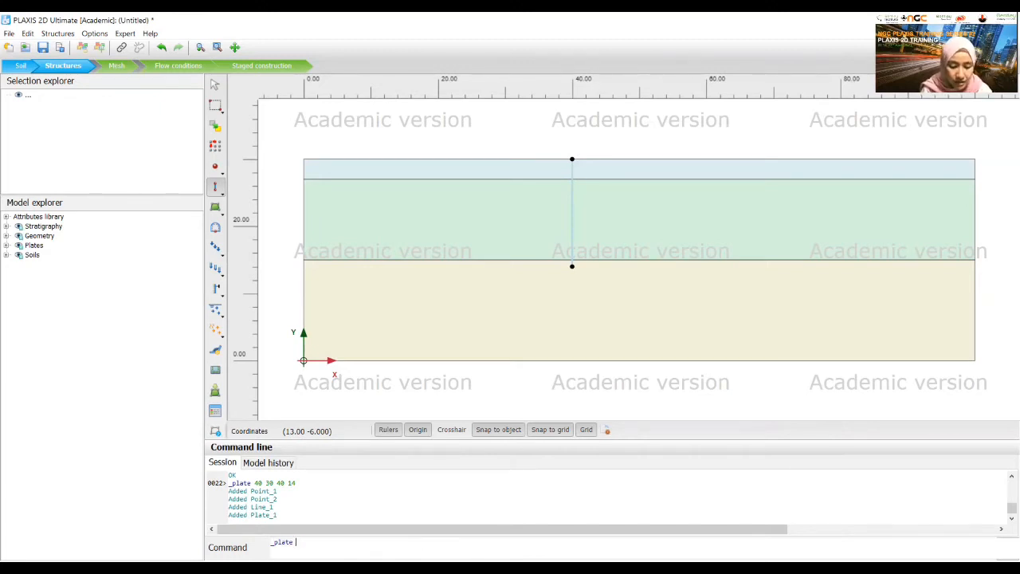
key("alt+Tab")
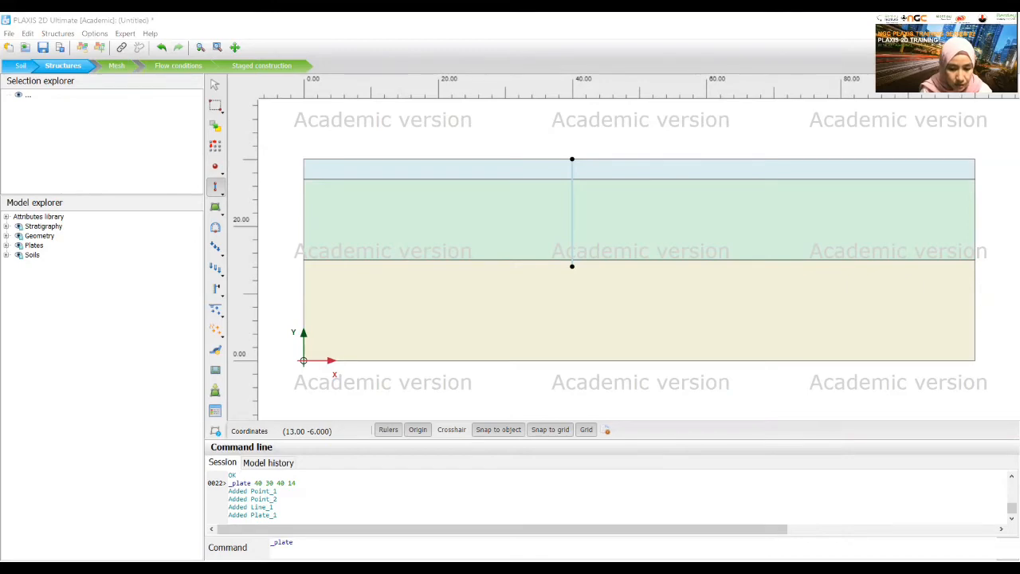
key("alt+Tab")
key("alt+Tab")
type("6")
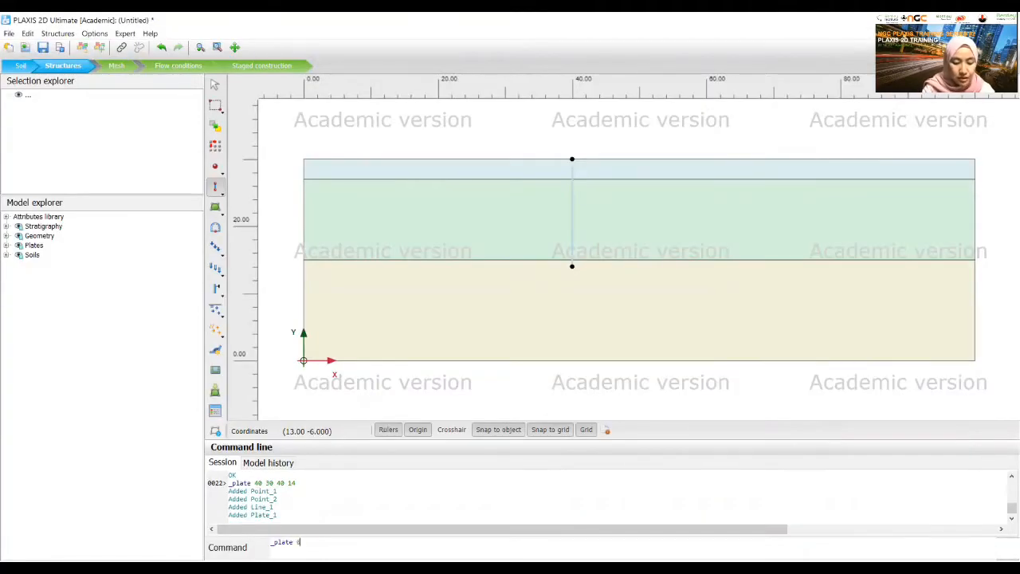
type("0 30")
key("alt+Tab")
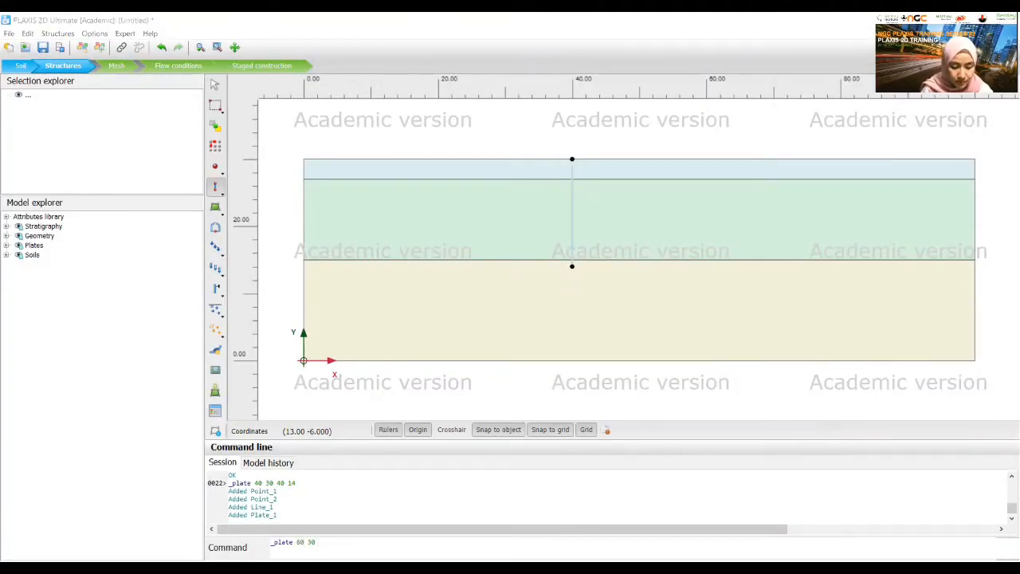
key("alt+Tab")
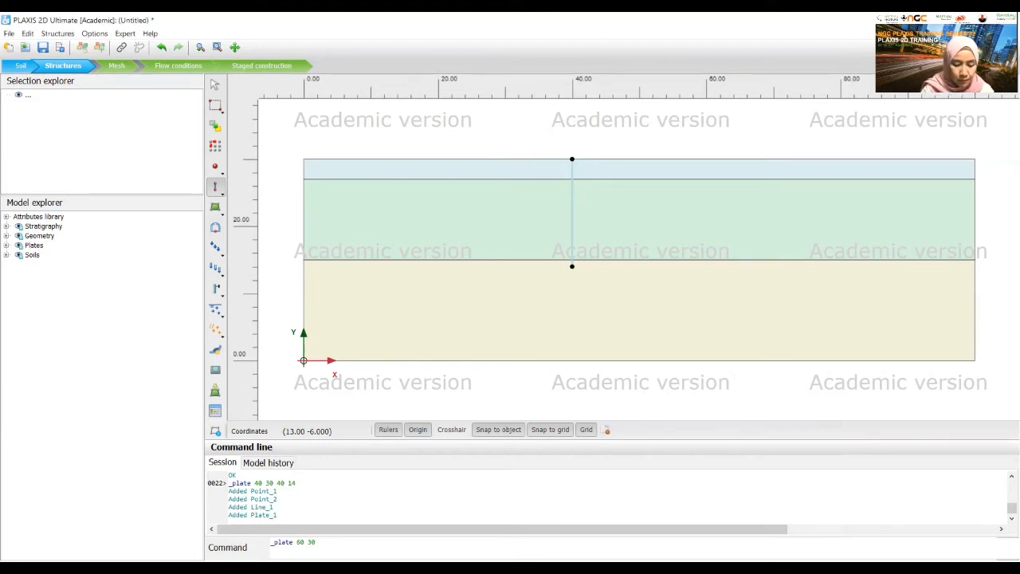
type("60 14")
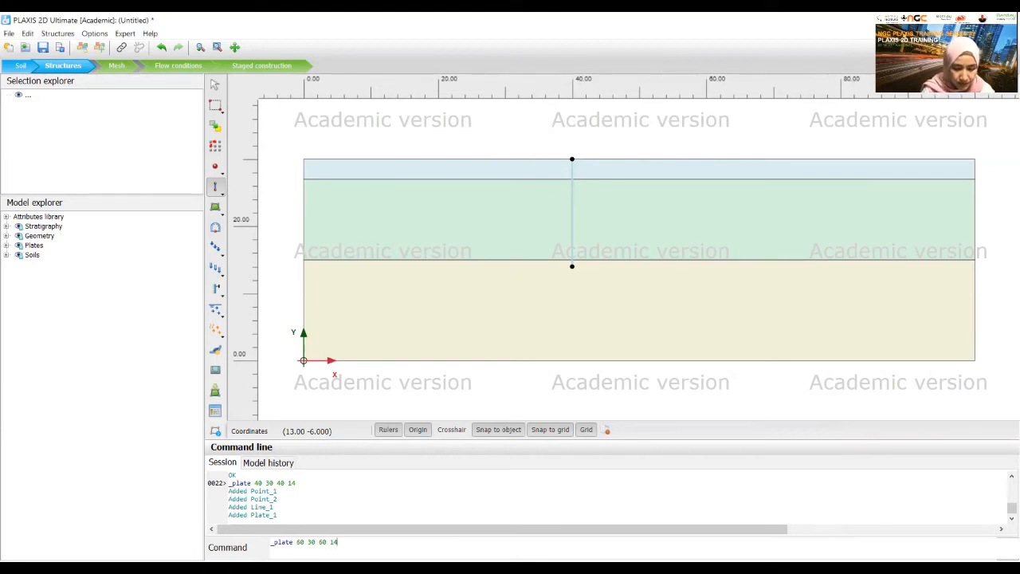
key("Return")
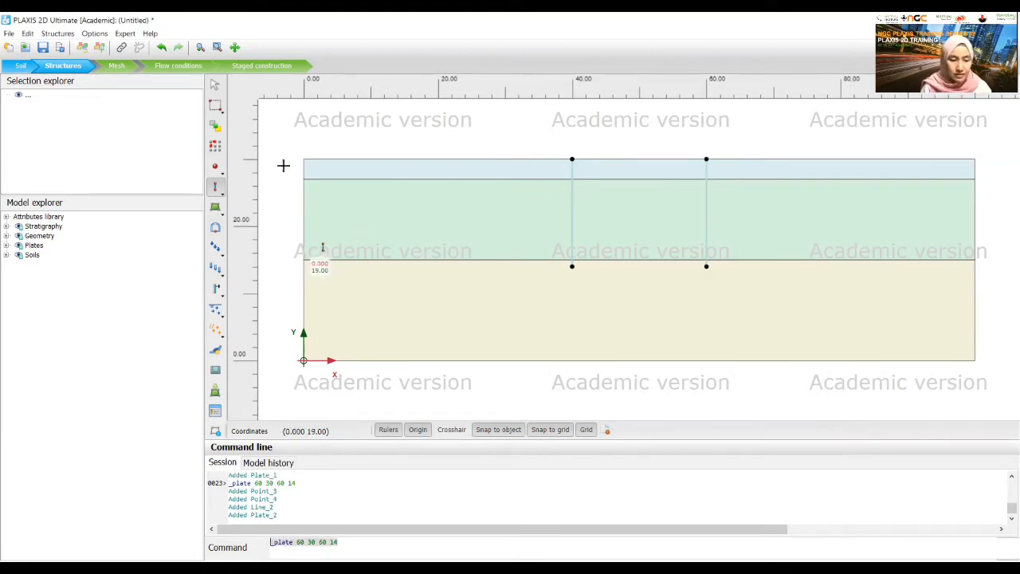
left_click(216, 85)
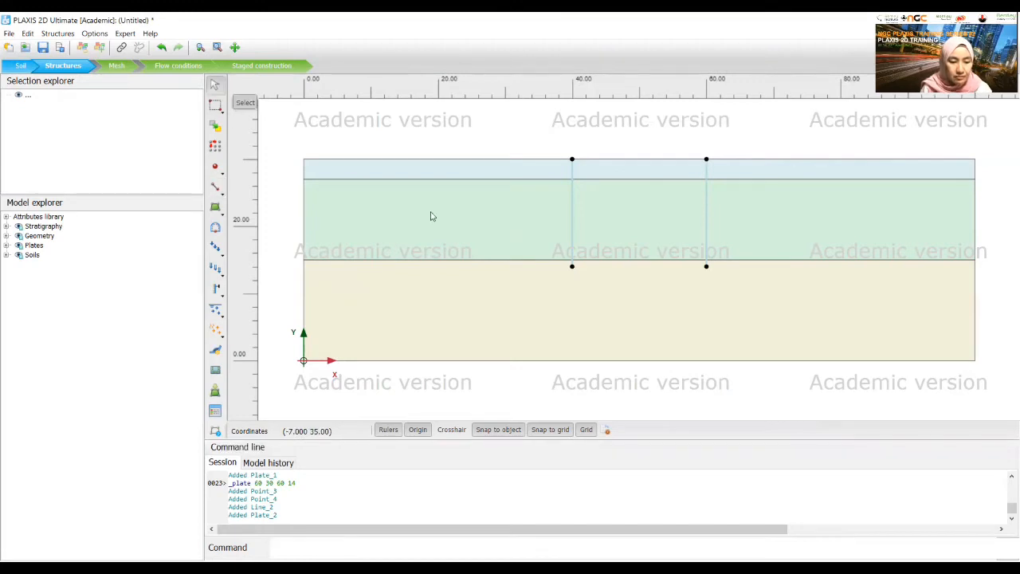
Step: Add a positive and a negative interface to the plate at x = 40 m and deselect it
left_click(572, 213)
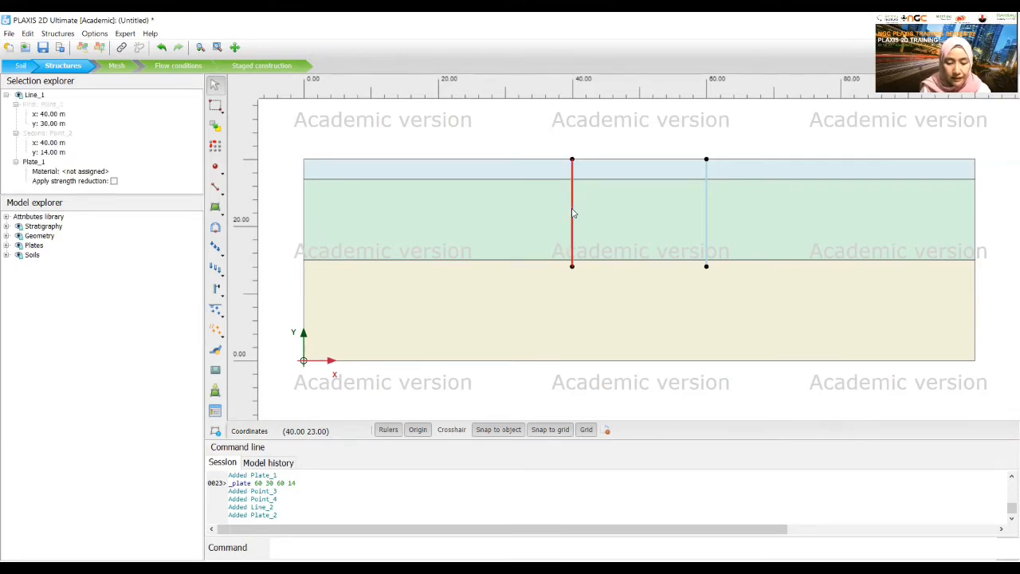
right_click(572, 213)
mouse_move(678, 247)
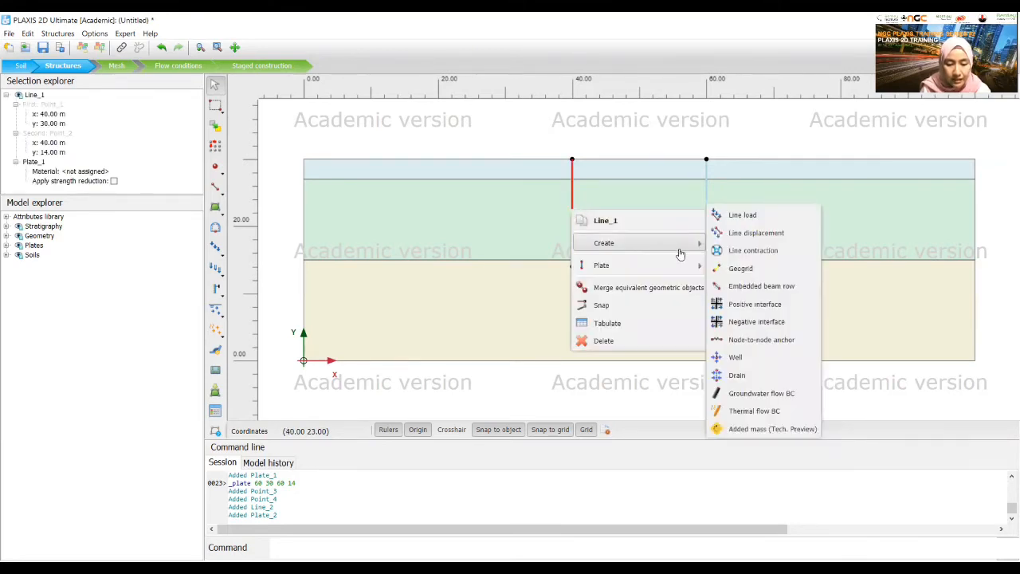
left_click(755, 309)
right_click(574, 200)
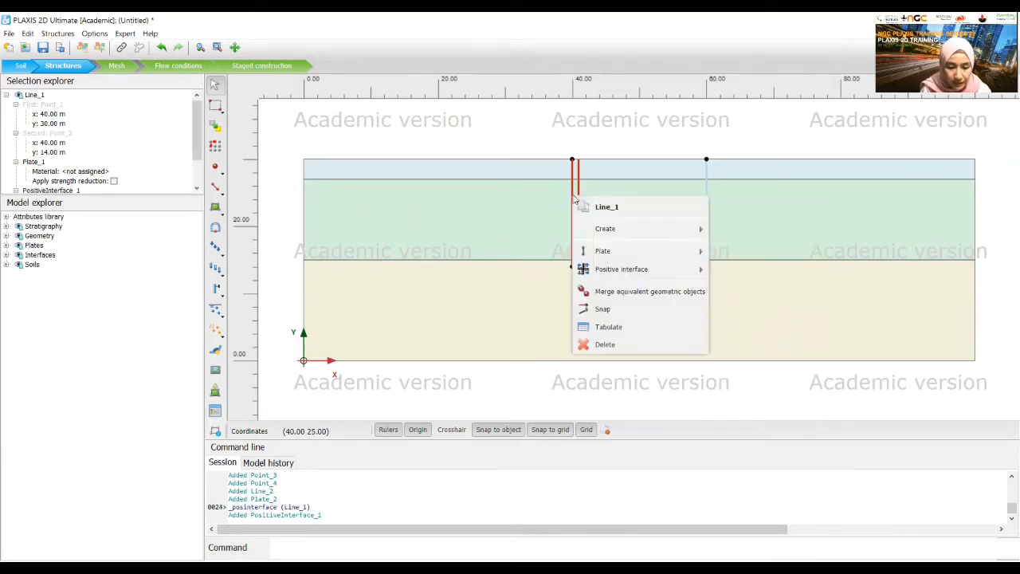
mouse_move(635, 235)
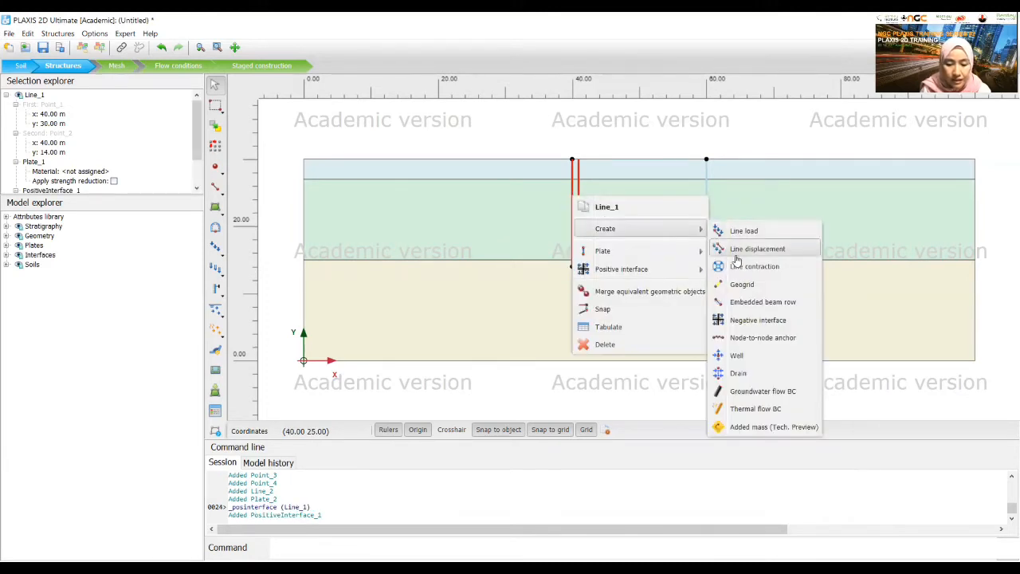
left_click(757, 320)
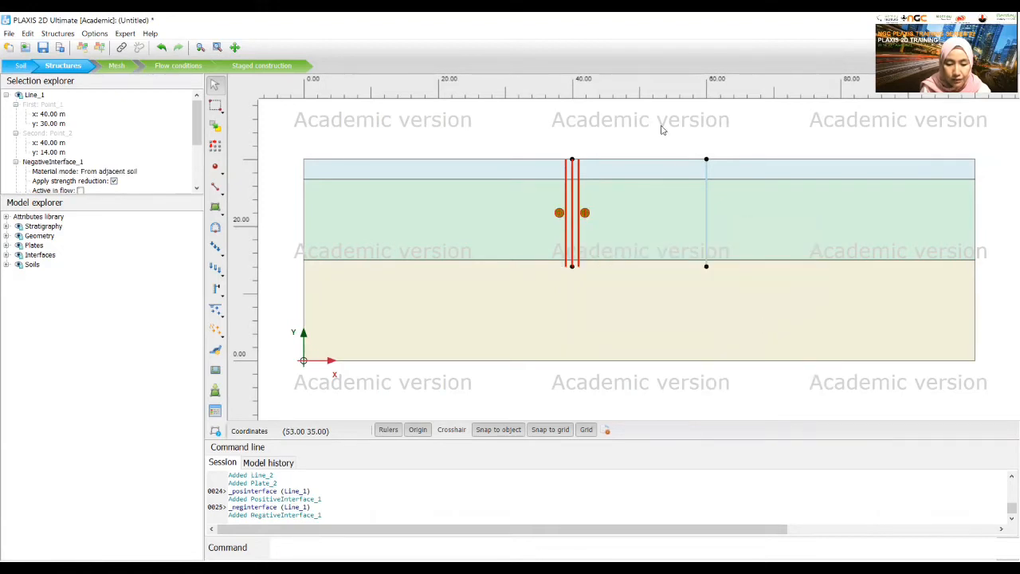
left_click(667, 145)
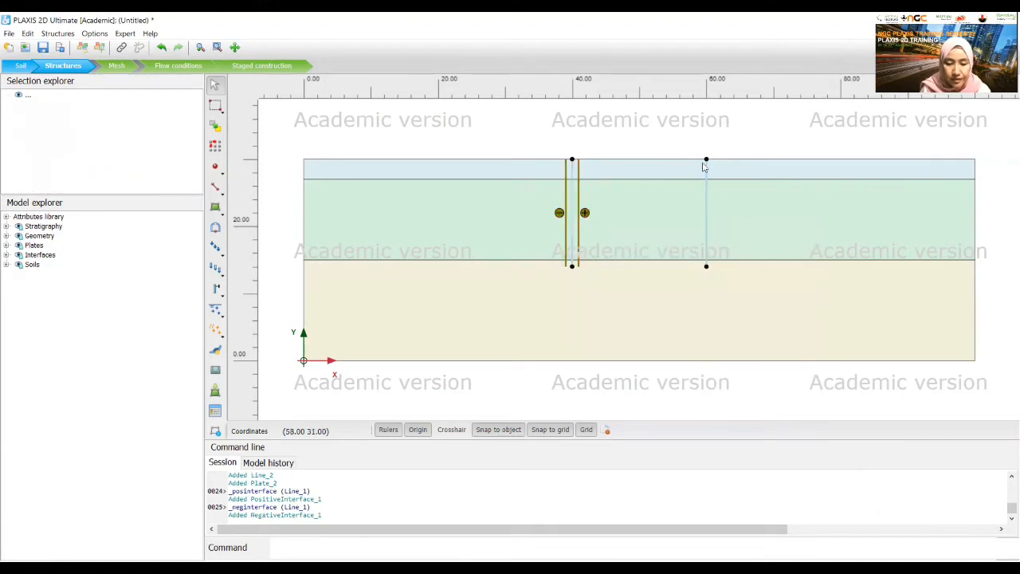
Step: Add a positive and a negative interface to the plate at x = 60 m and deselect it
left_click(706, 208)
right_click(706, 209)
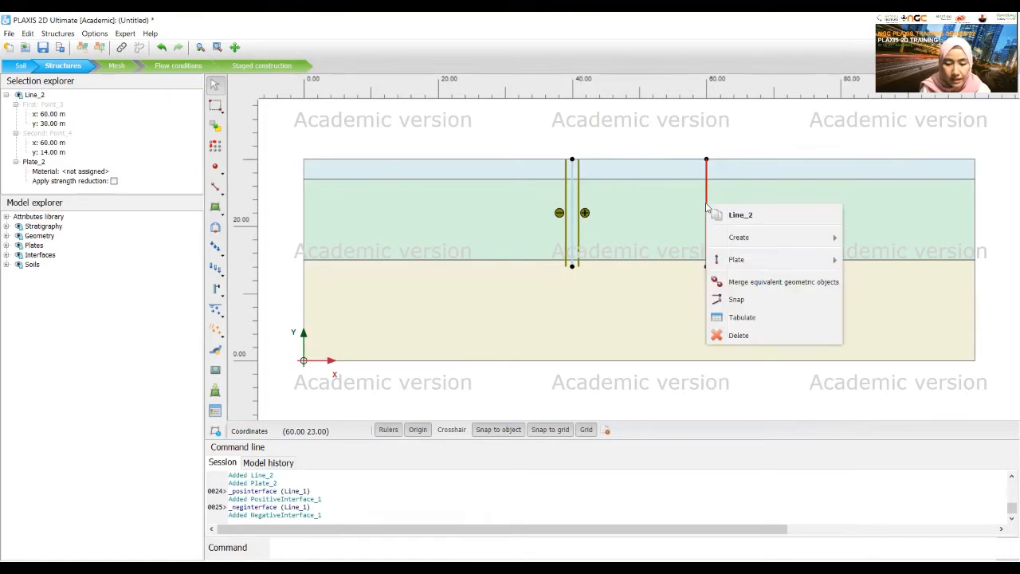
mouse_move(750, 238)
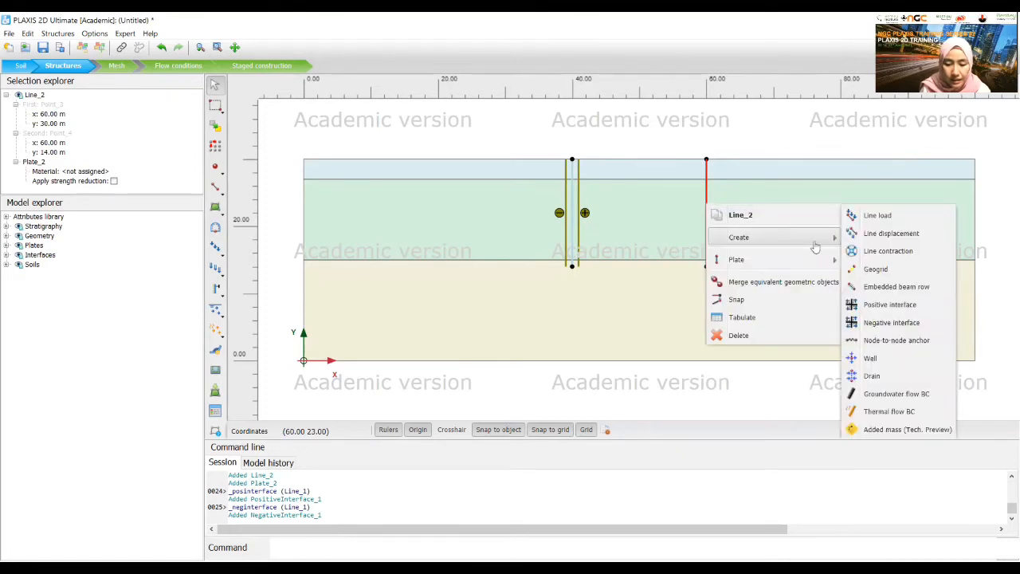
left_click(882, 310)
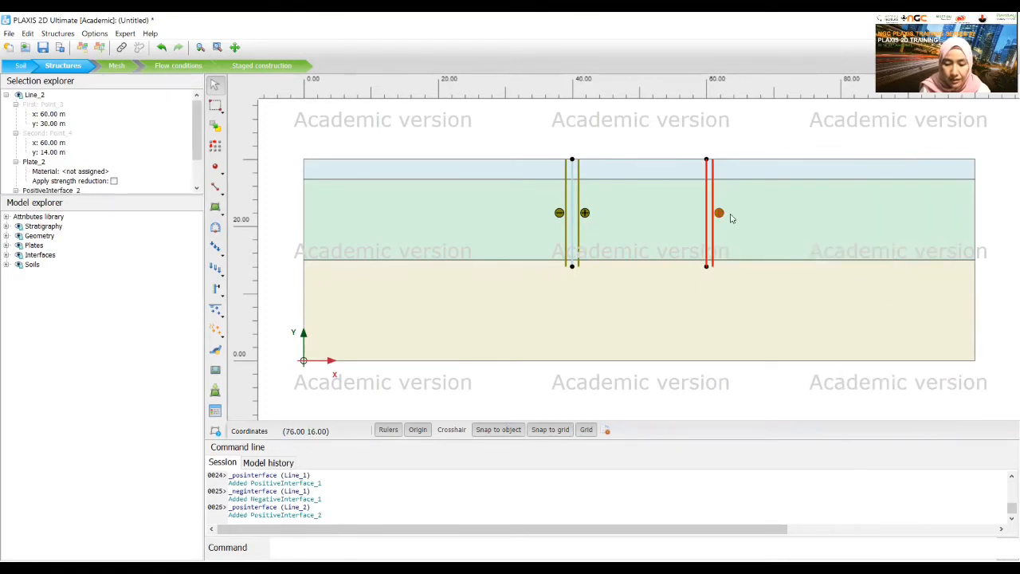
right_click(707, 220)
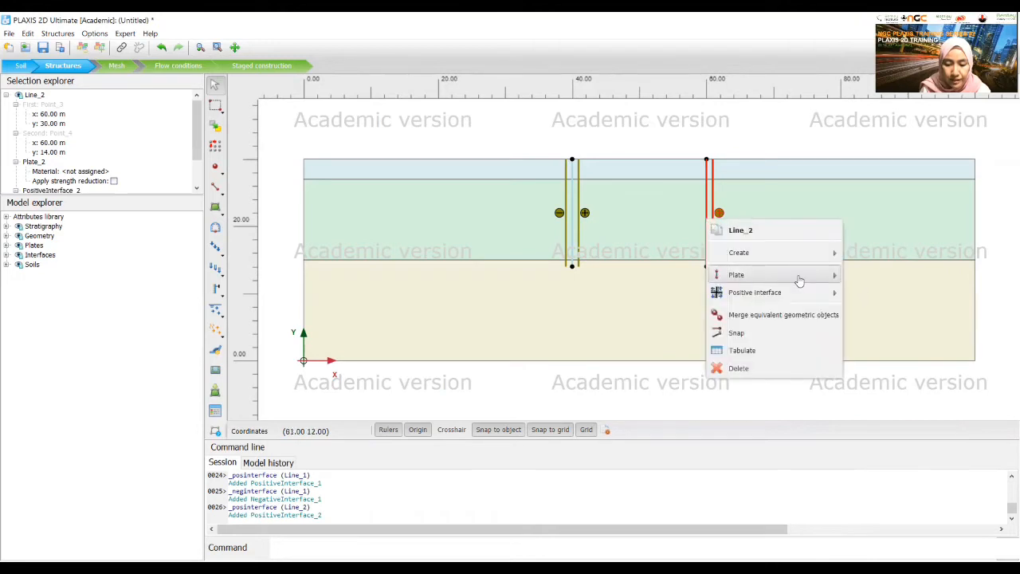
mouse_move(839, 267)
mouse_move(801, 253)
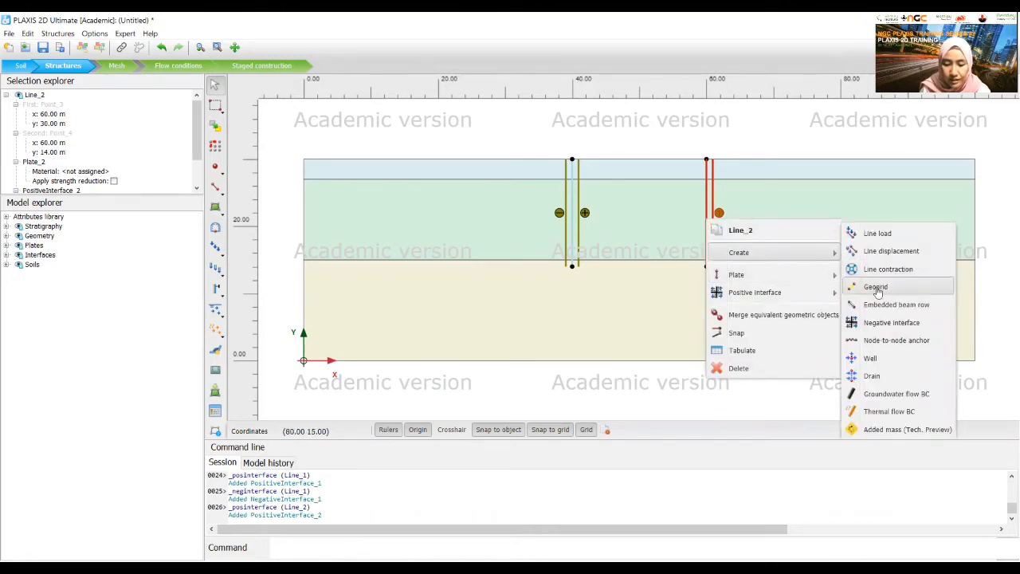
left_click(884, 325)
left_click(728, 146)
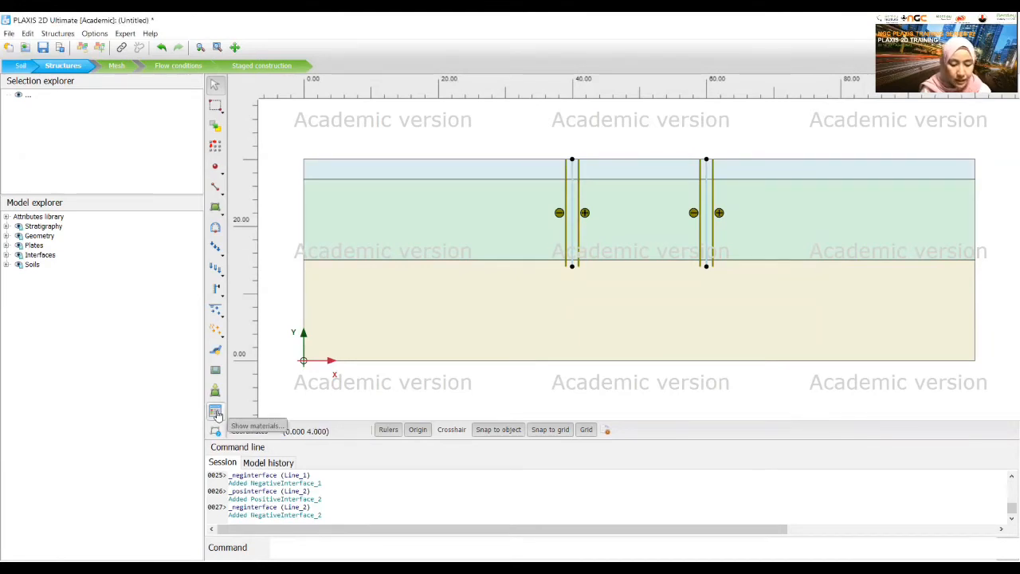
Step: Create a new material set of type Plates and name it "diaphragm wall"
left_click(216, 413)
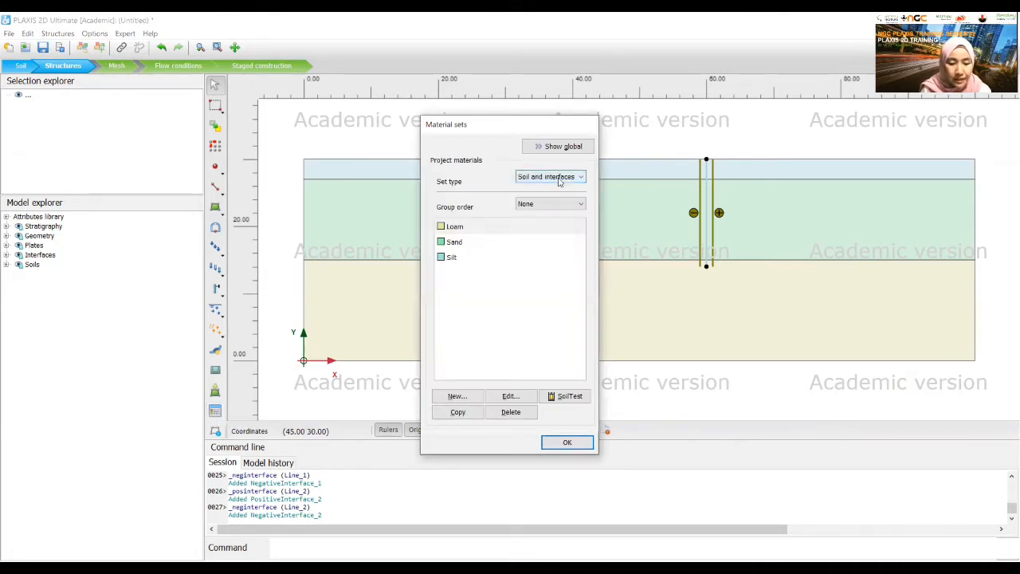
left_click(524, 179)
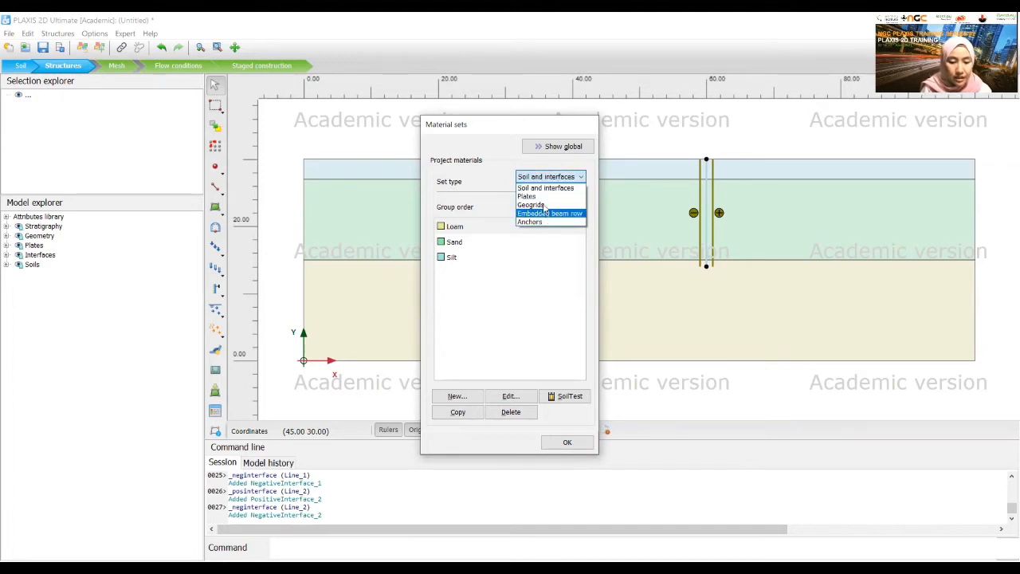
left_click(546, 197)
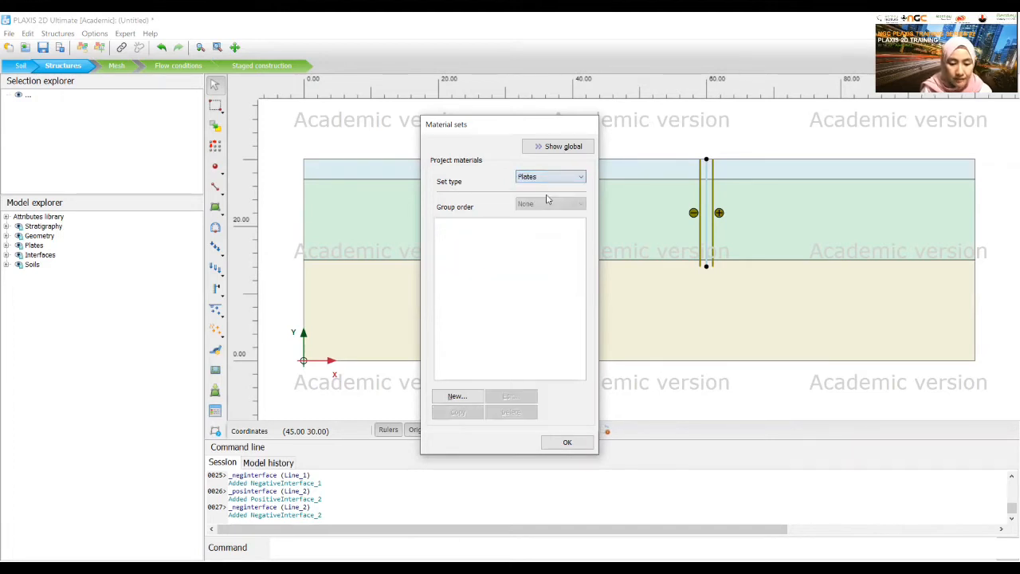
left_click(469, 394)
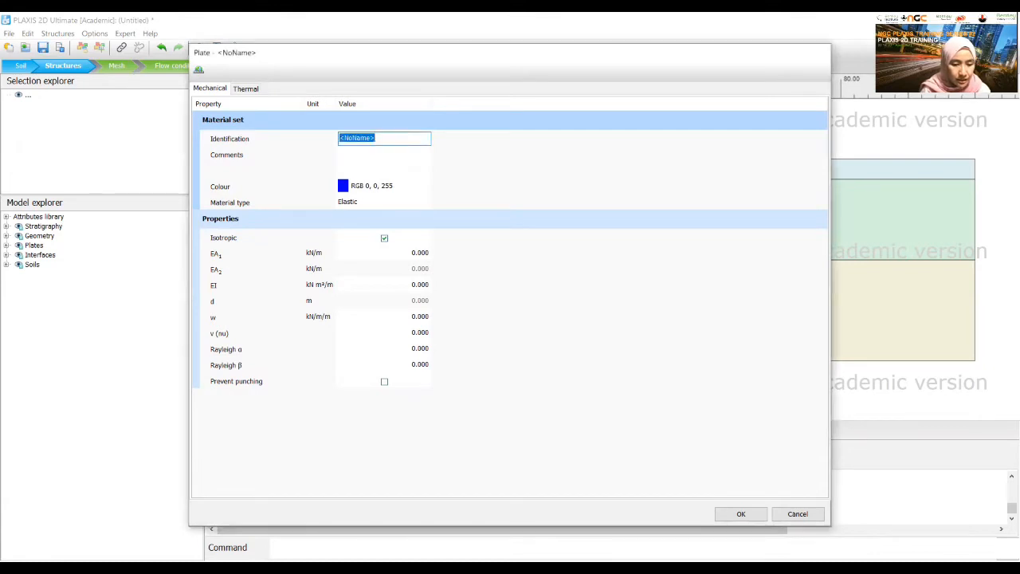
type("diaphragm wall")
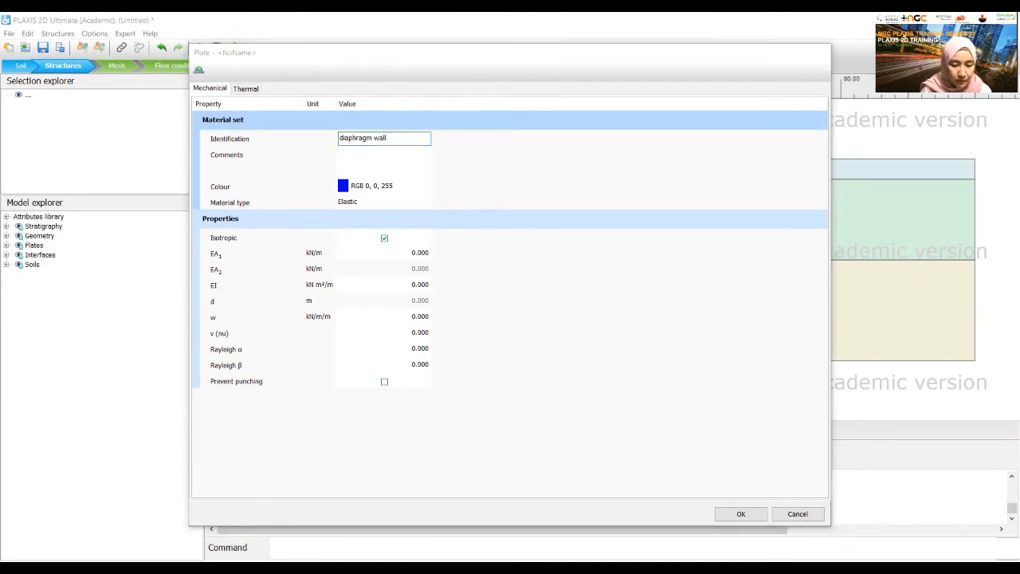
Step: Set the diaphragm wall's axial stiffness EA1 to 12E6 kN/m and its bending stiffness EI to 120E3 kN m²/m
key("alt+Tab")
key("alt+Tab")
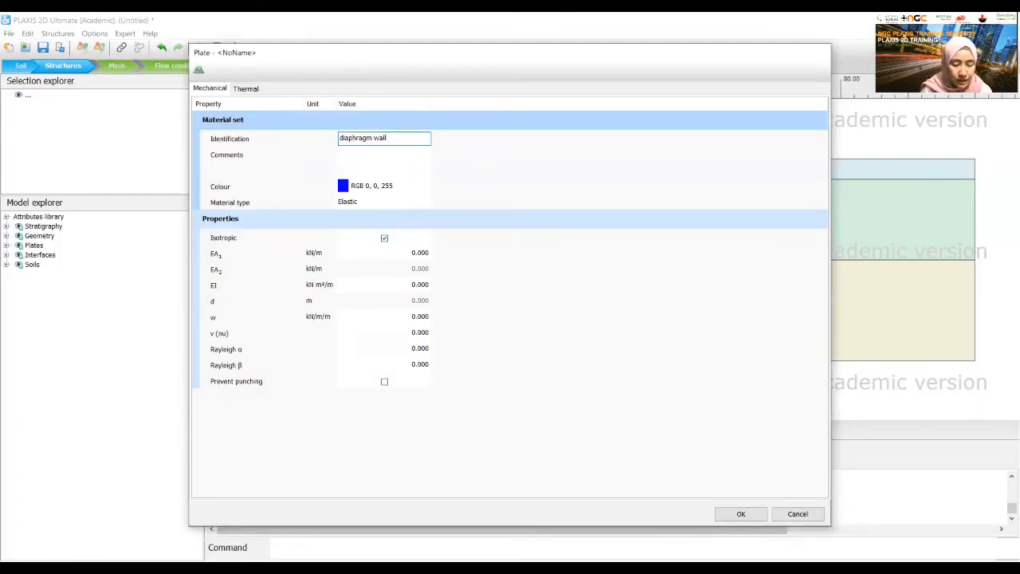
key("alt+Tab")
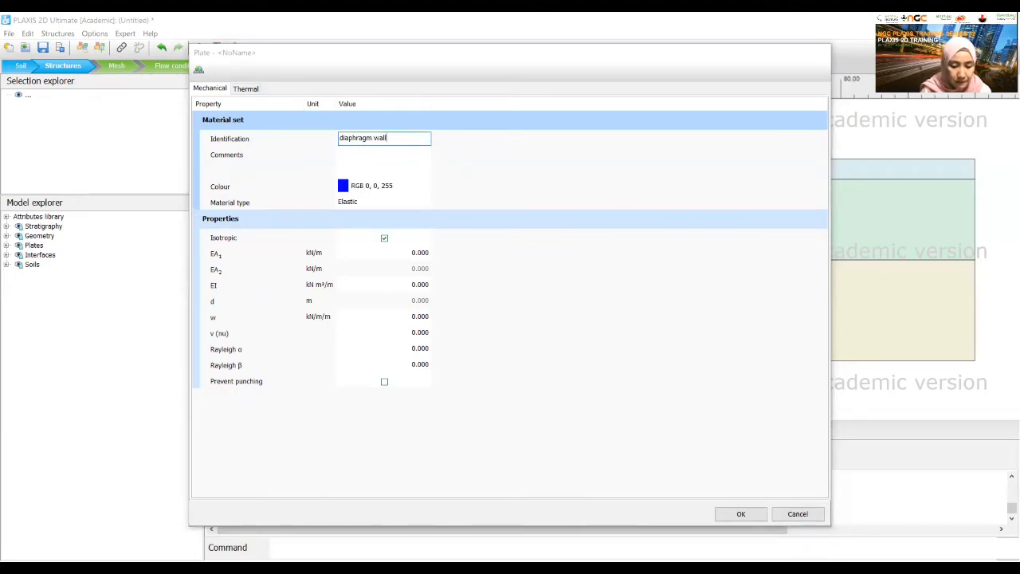
key("alt+Tab")
left_click(413, 253)
type("1")
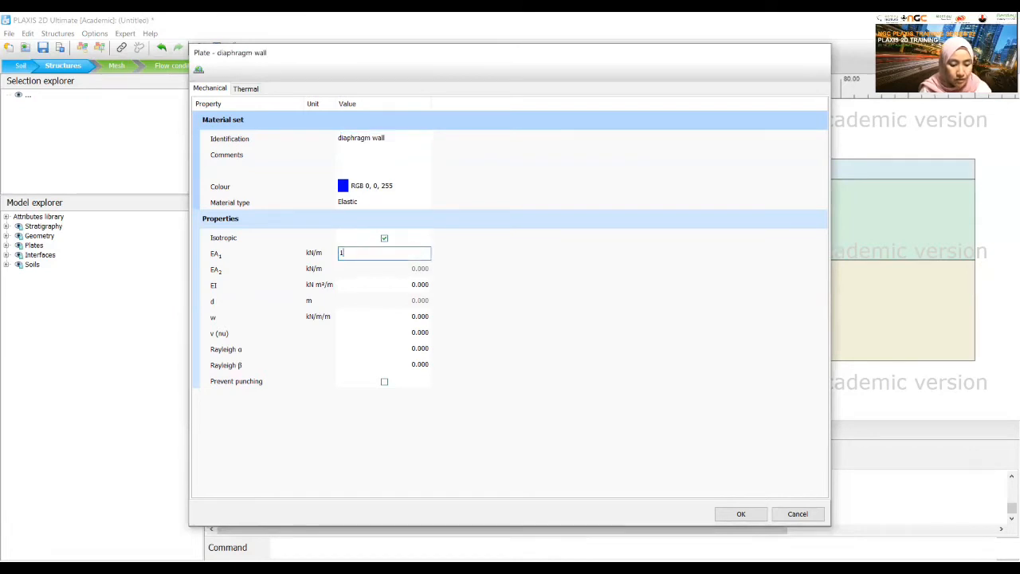
type("2.00E6")
key("Tab")
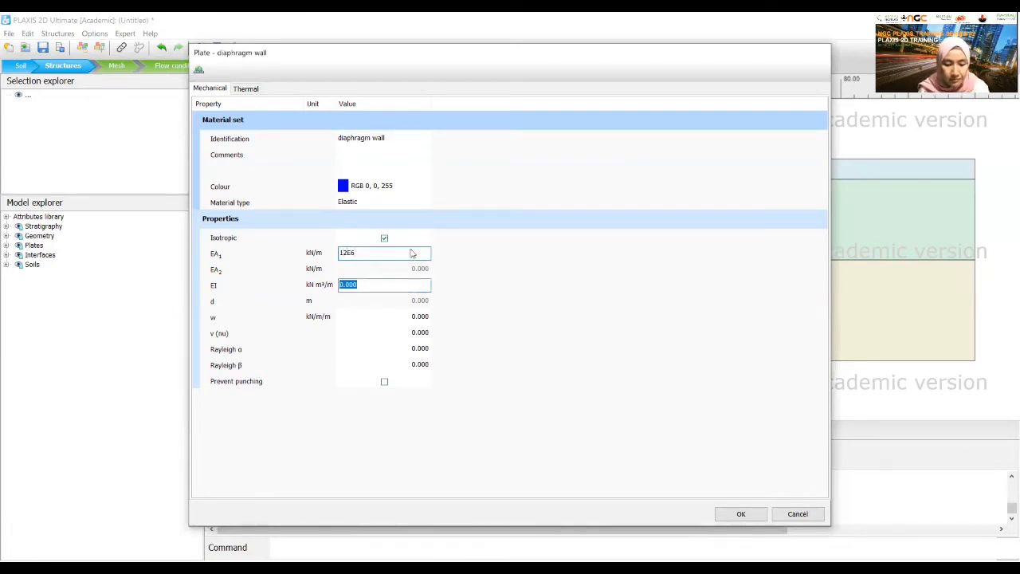
key("alt+Tab")
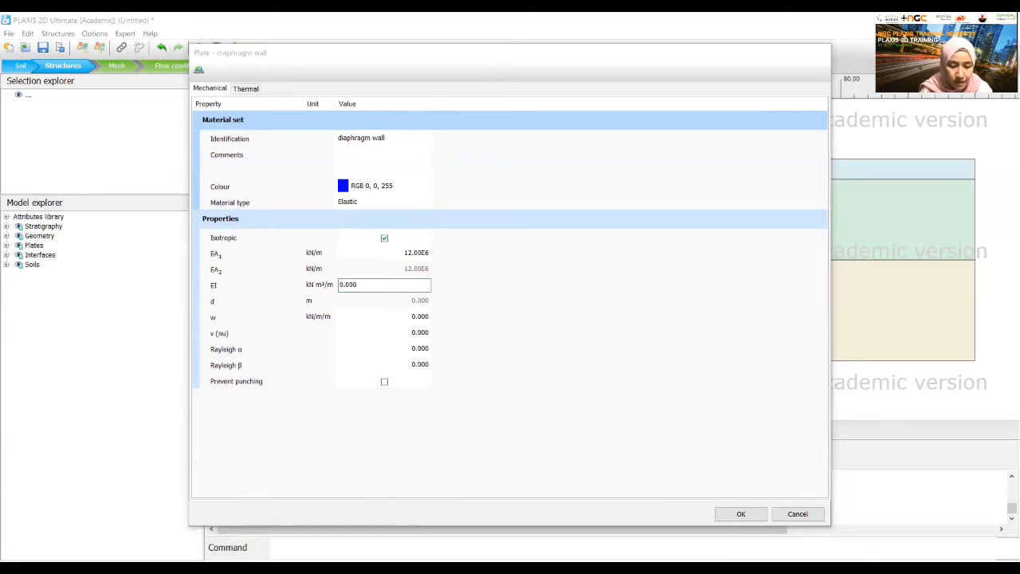
type("1")
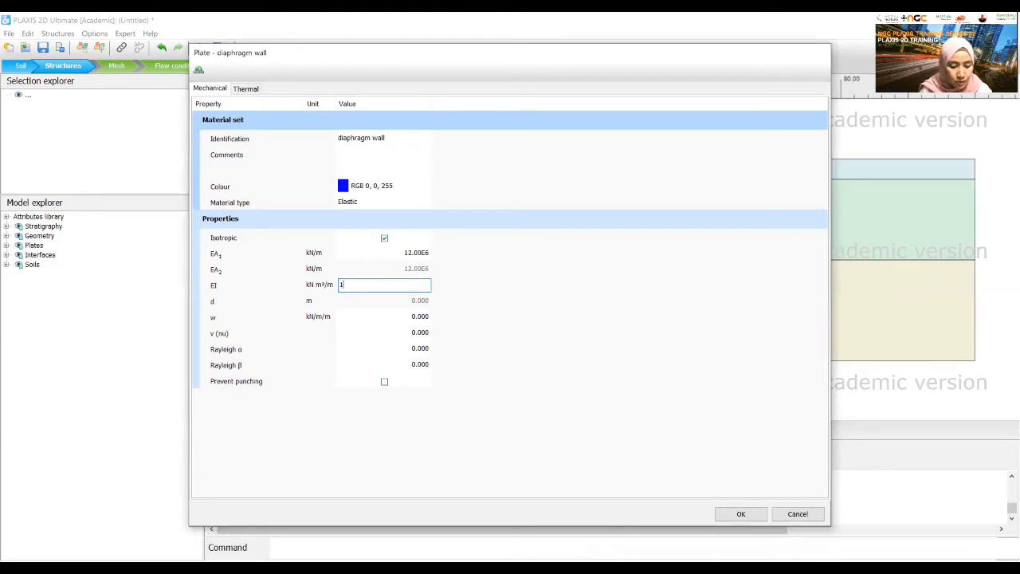
type("20.0E3")
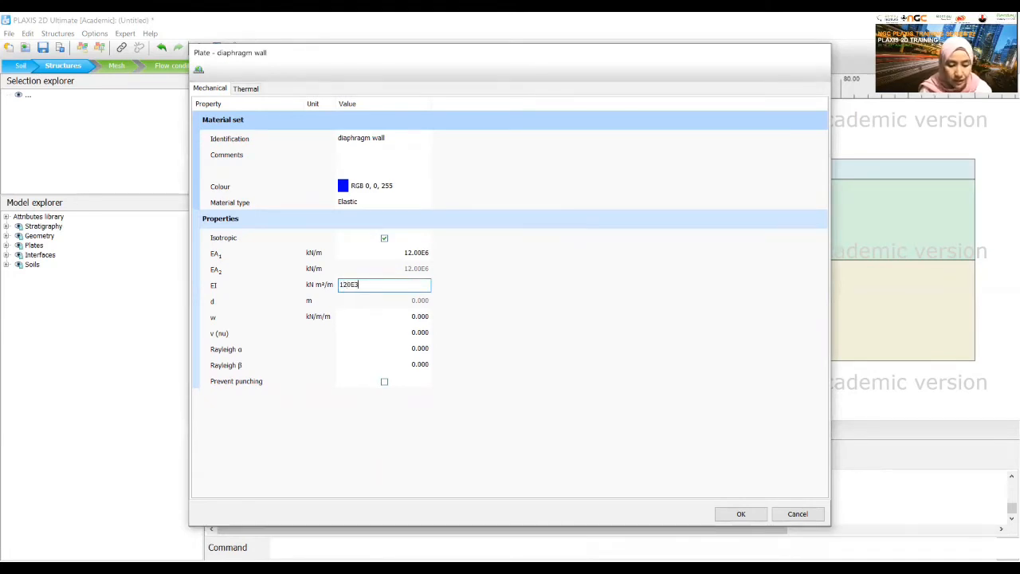
key("Tab")
Step: Set the diaphragm wall's weight w to 8.3 kN/m/m and its Poisson's ratio v (nu) to 0.15
key("alt+Tab")
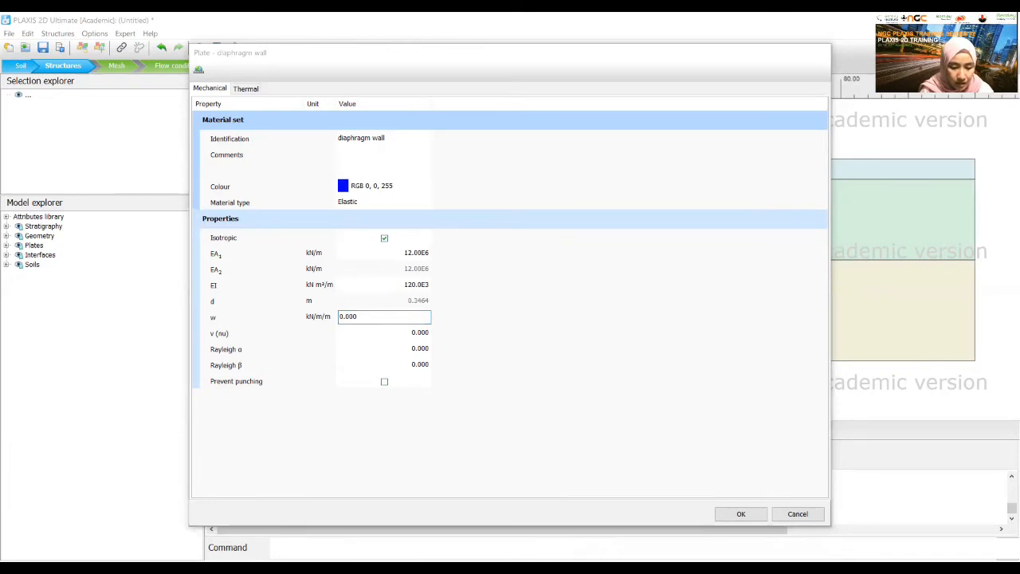
key("alt+Tab")
key("alt+Tab")
type("8.3")
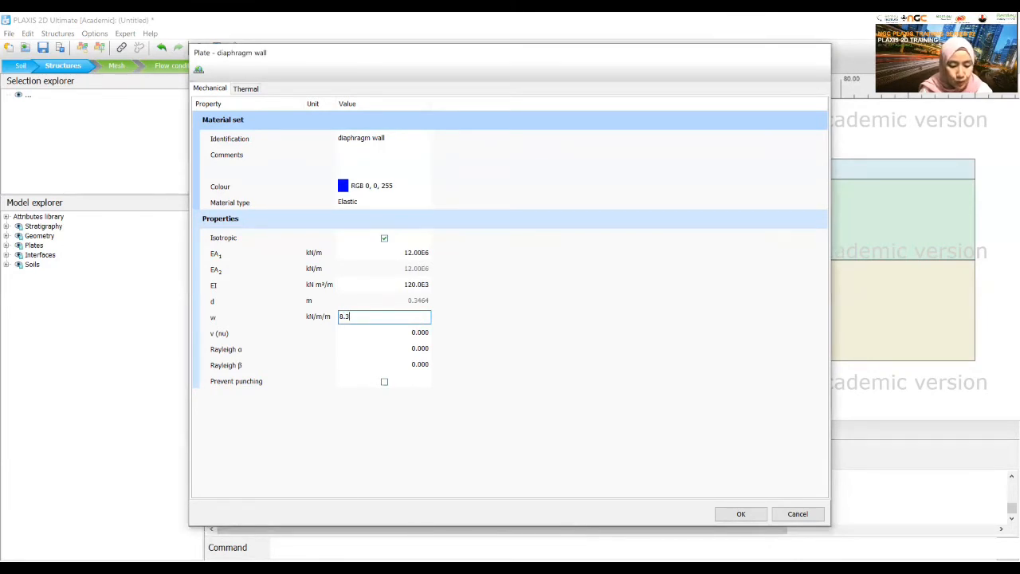
key("Tab")
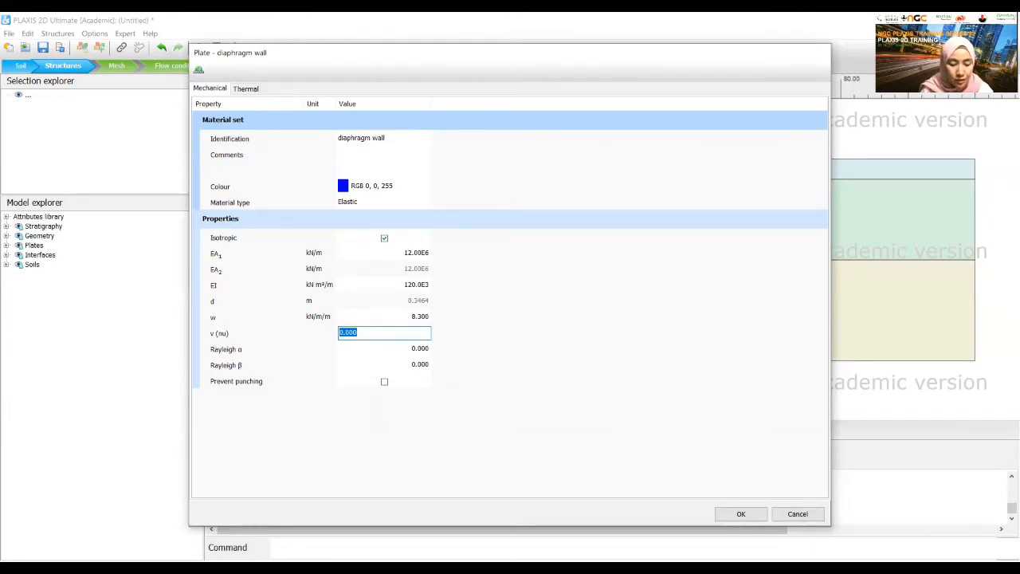
key("alt+Tab")
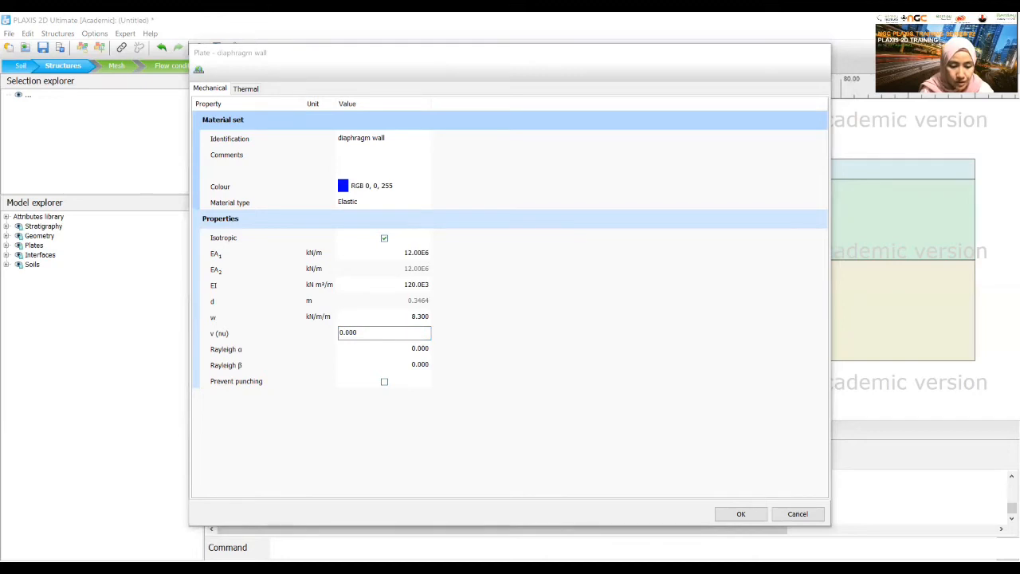
key("alt+Tab")
type("0.15")
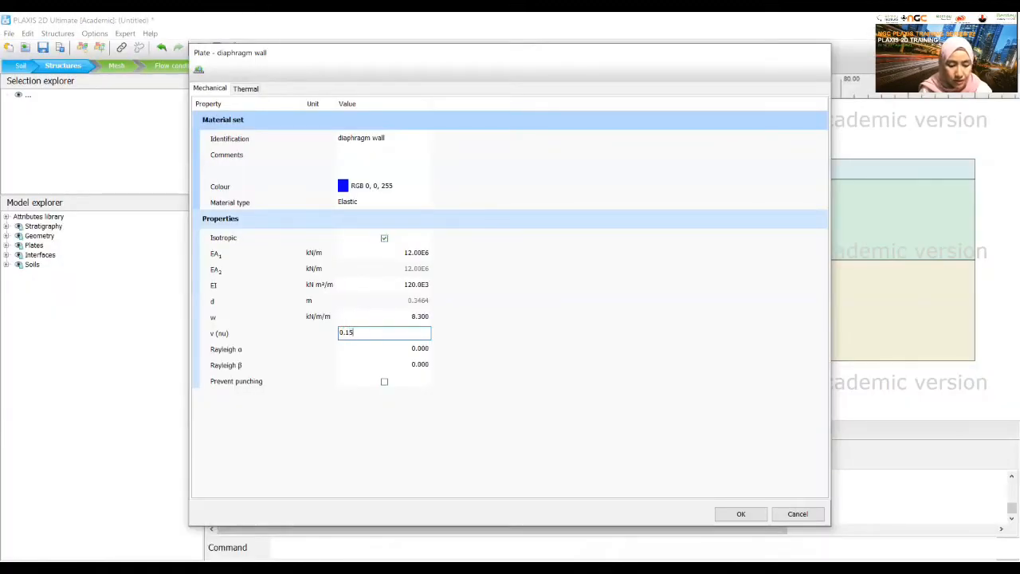
Step: Enable Prevent punching for the diaphragm wall, save the plate material and close the material sets
key("alt+Tab")
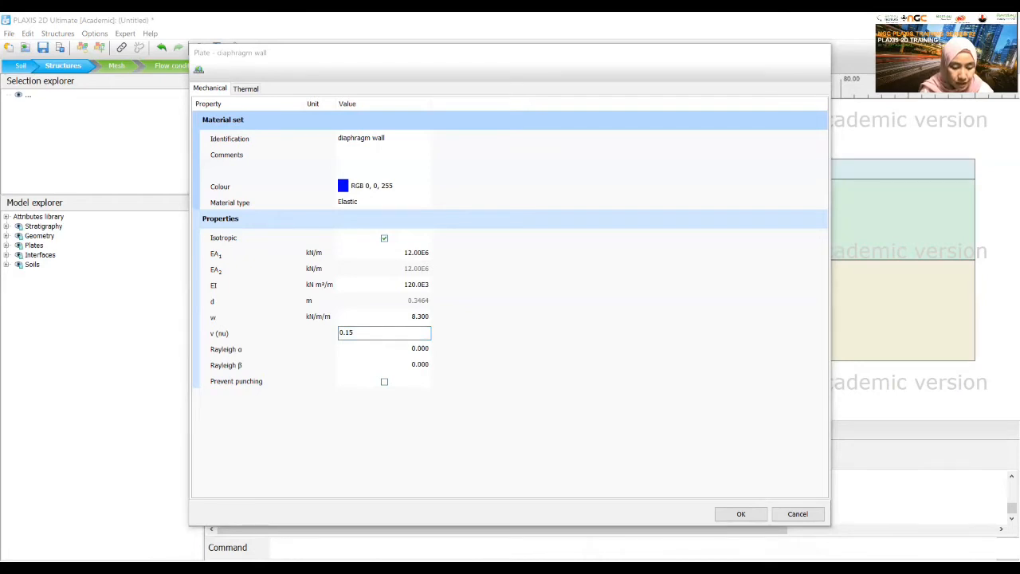
key("alt+Tab")
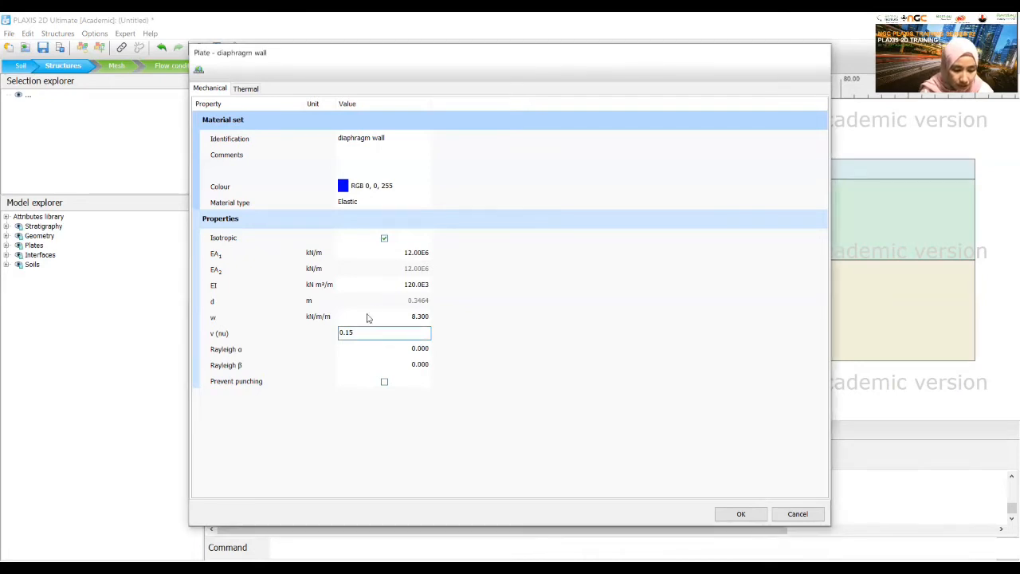
left_click(385, 383)
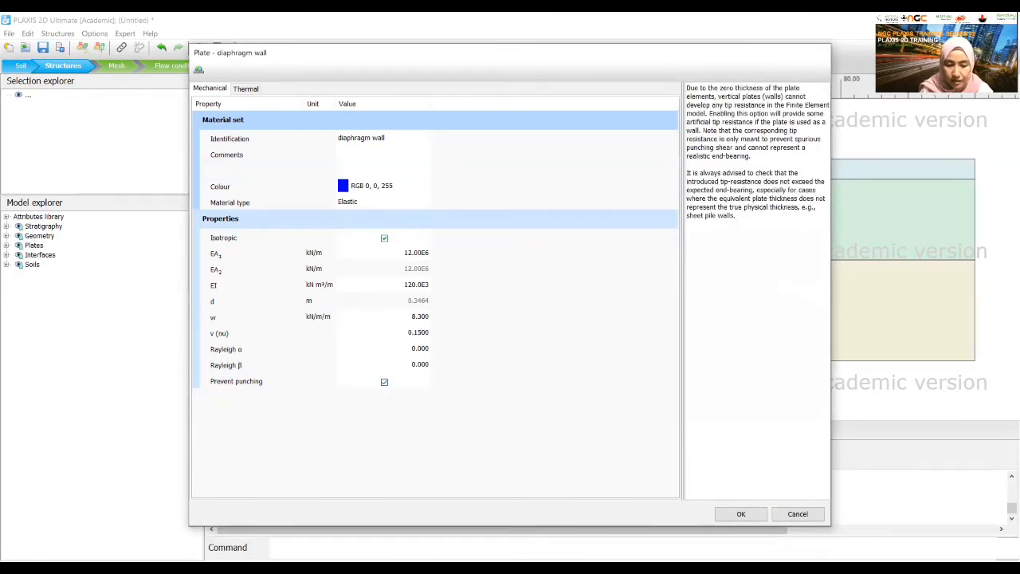
left_click(740, 515)
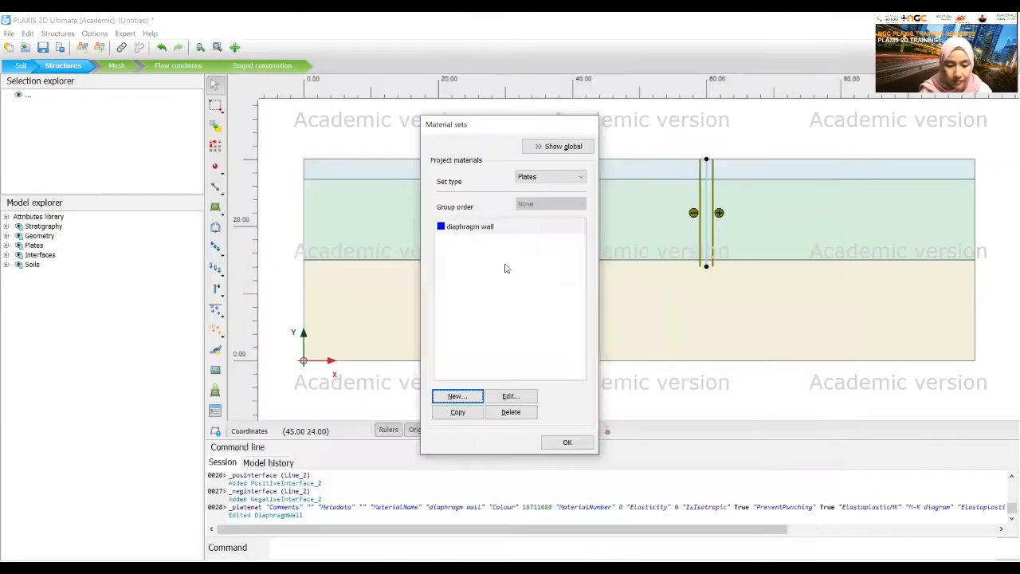
left_click(567, 443)
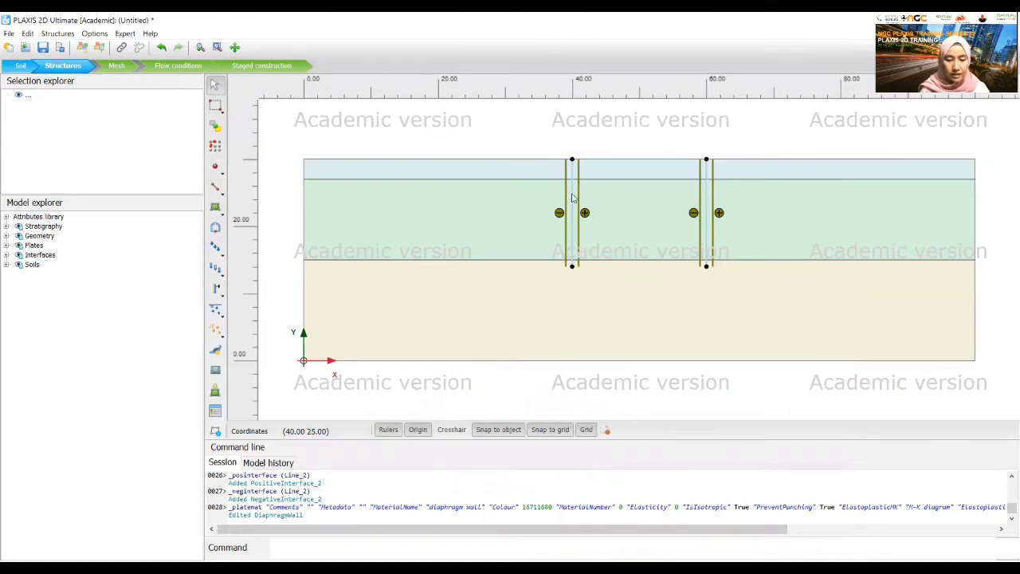
Step: Select both wall plates at x = 40 and 60 m together and assign the diaphragm wall material to them
left_click(571, 197)
left_click(706, 204, "ctrl")
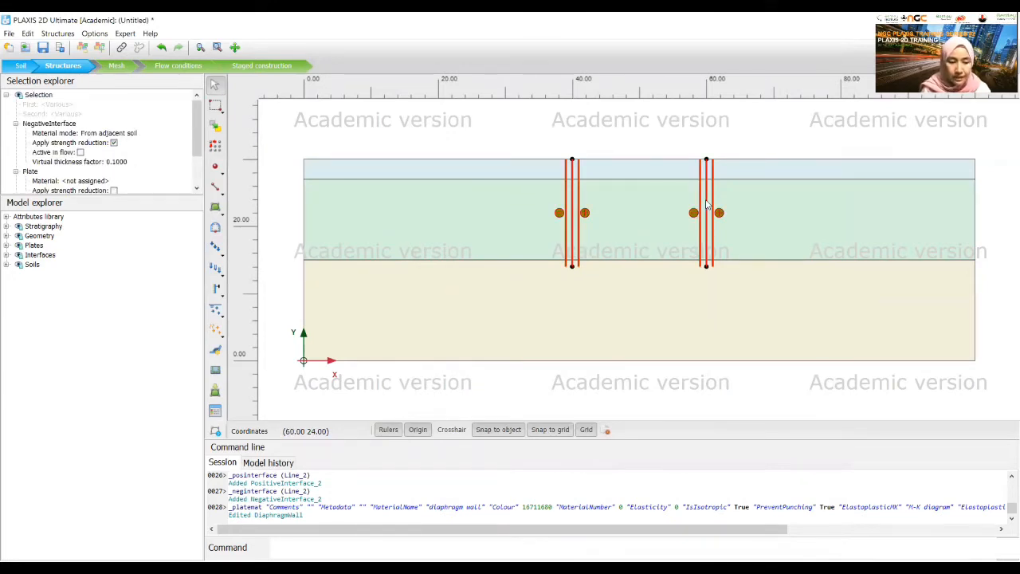
right_click(705, 205)
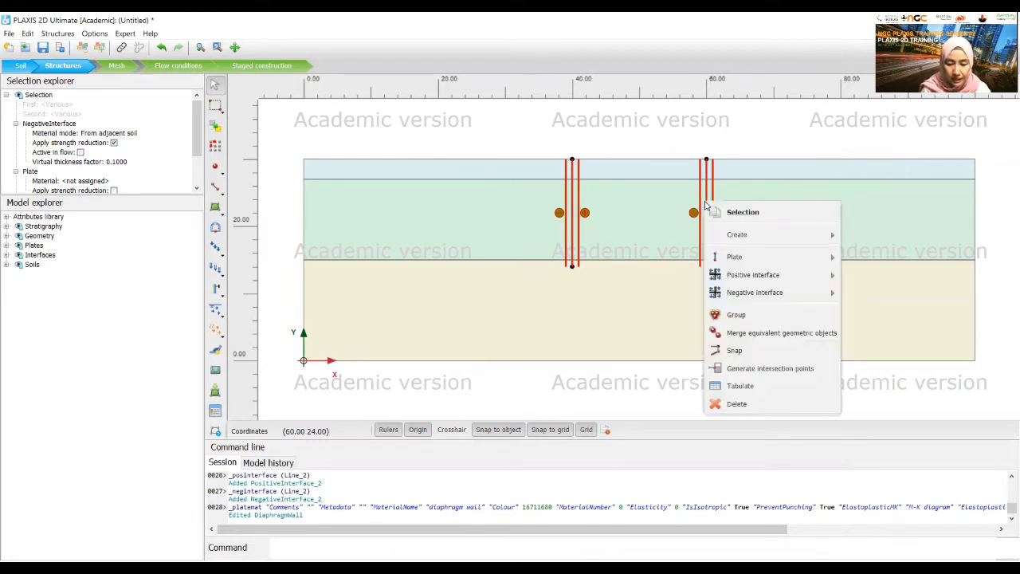
mouse_move(809, 257)
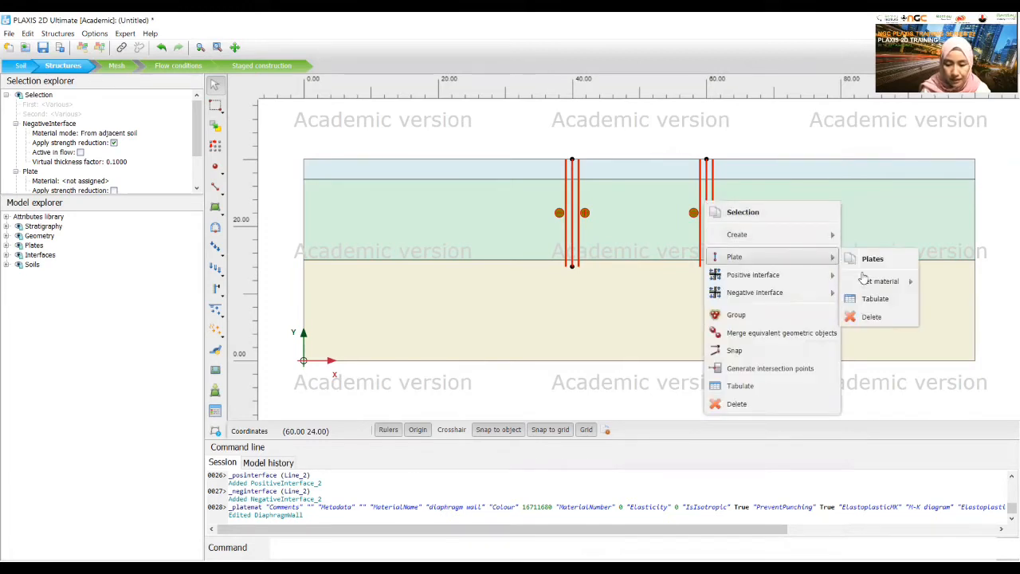
mouse_move(878, 290)
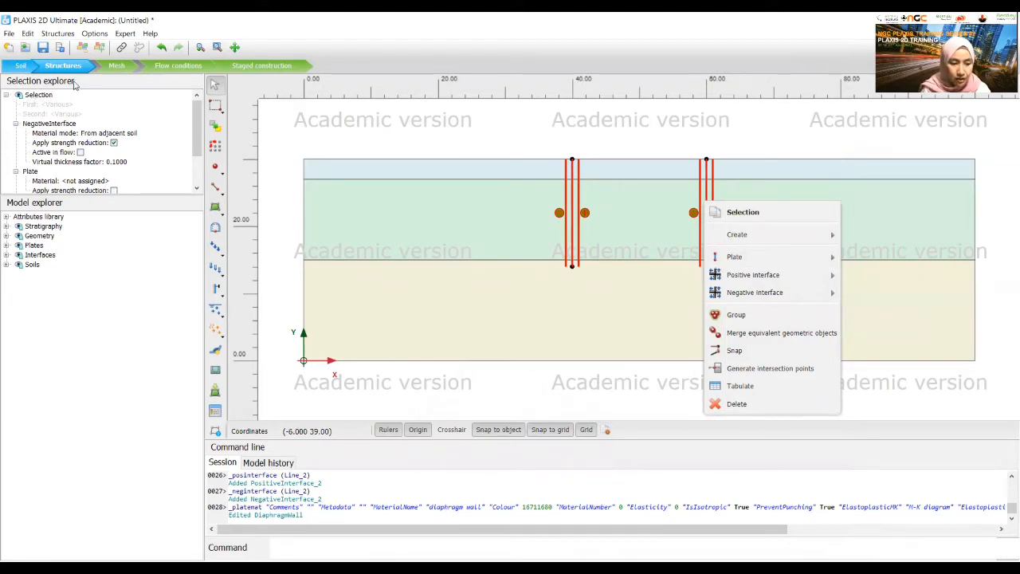
left_click(85, 183)
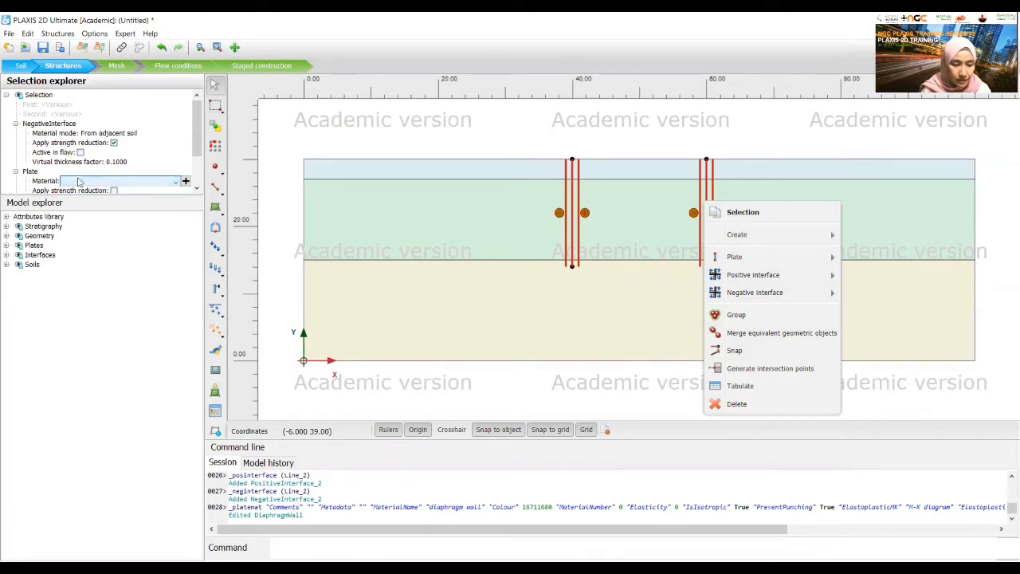
left_click(73, 183)
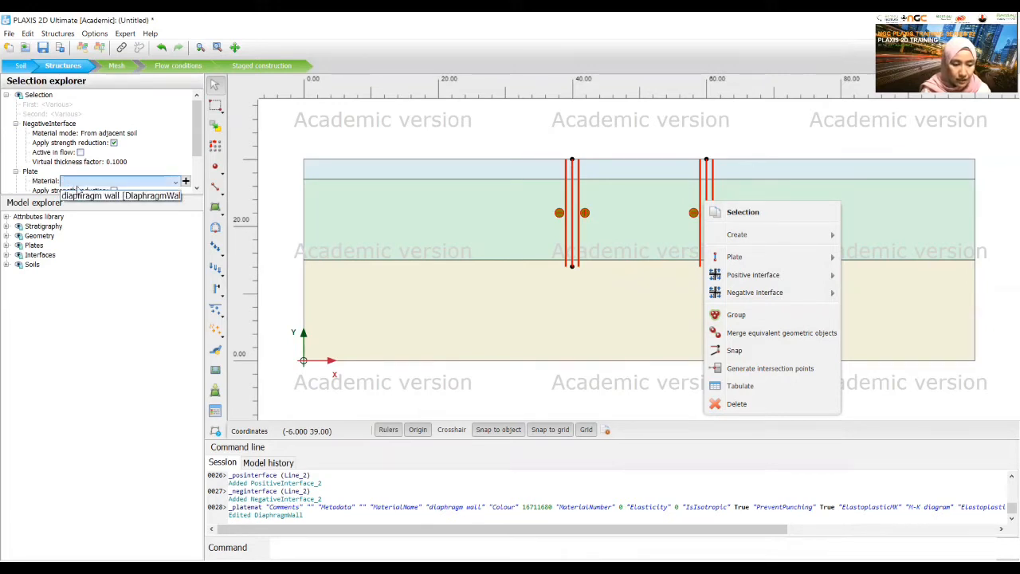
left_click(77, 199)
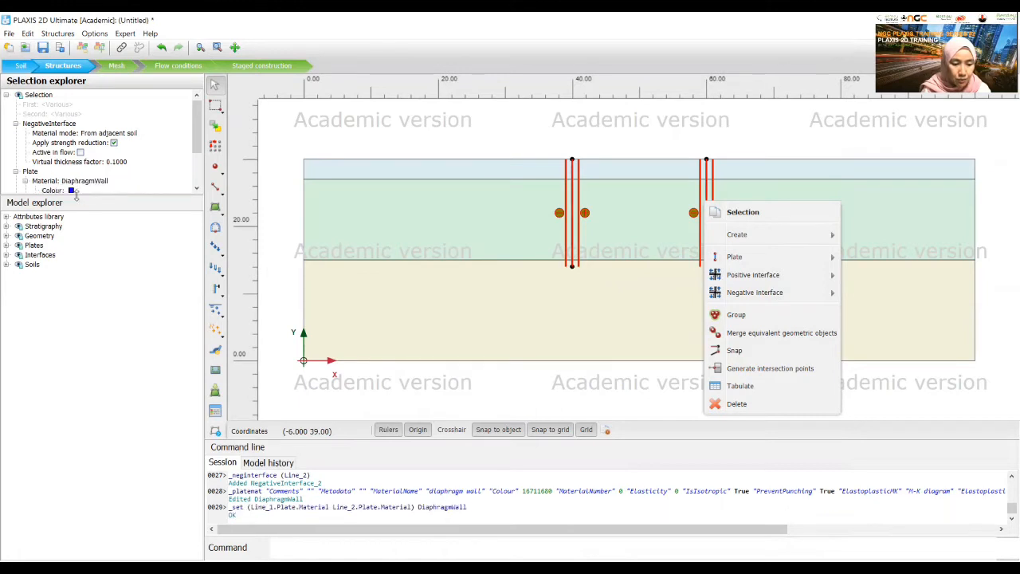
Step: Create a horizontal line between the two walls from (40, 23) to (60, 23)
left_click(301, 131)
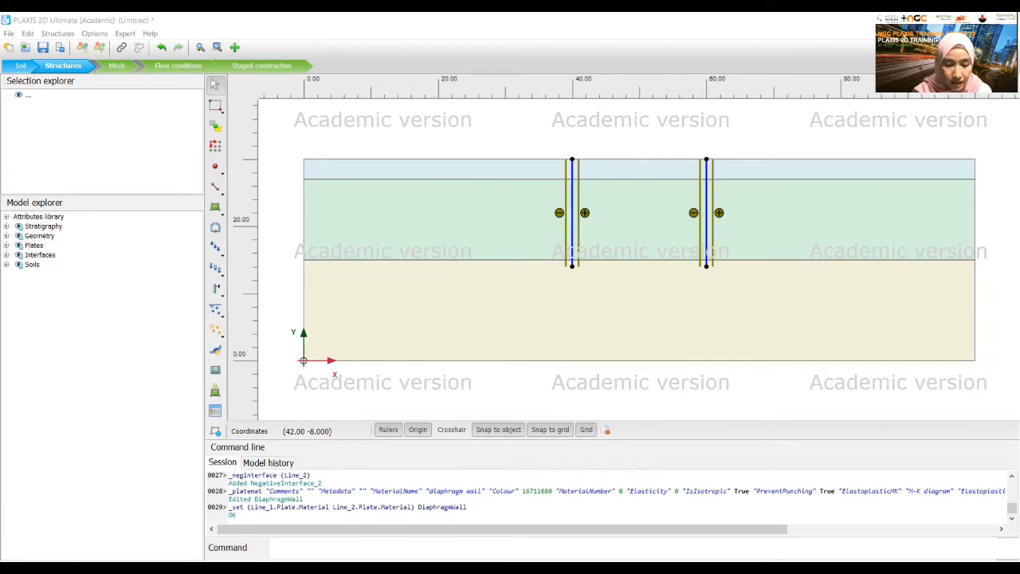
left_click(220, 191)
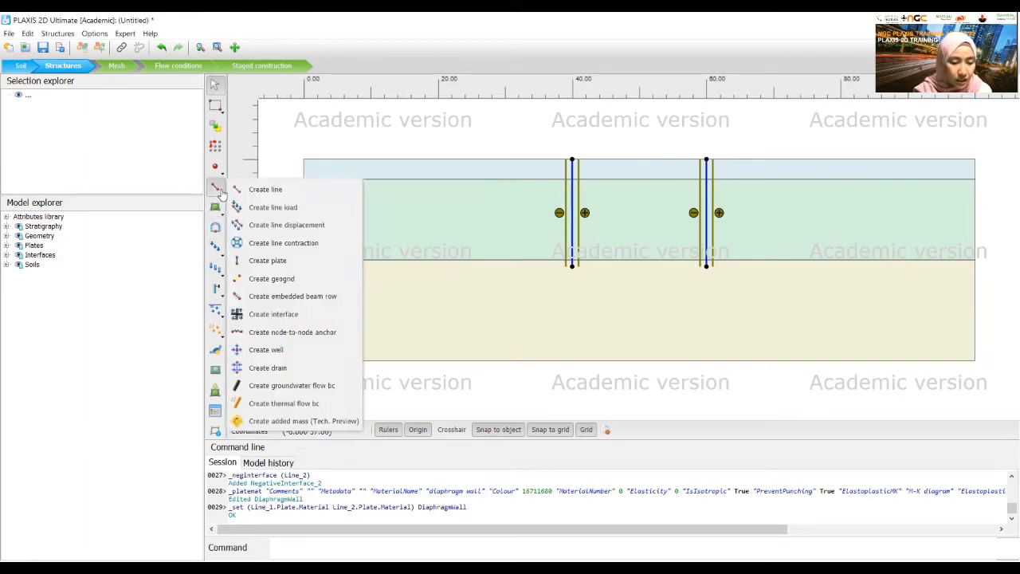
left_click(263, 191)
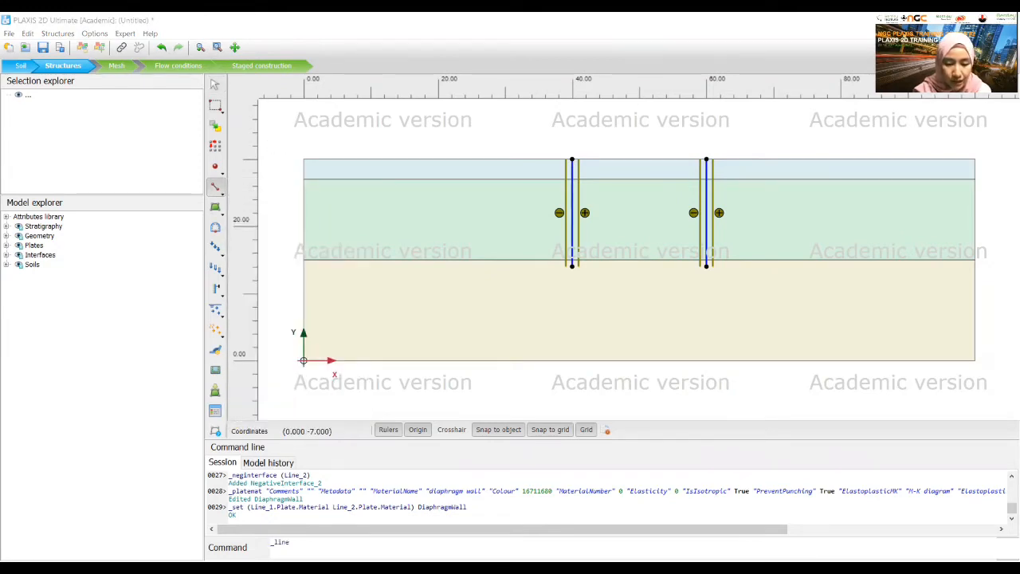
left_click(465, 542)
type("4")
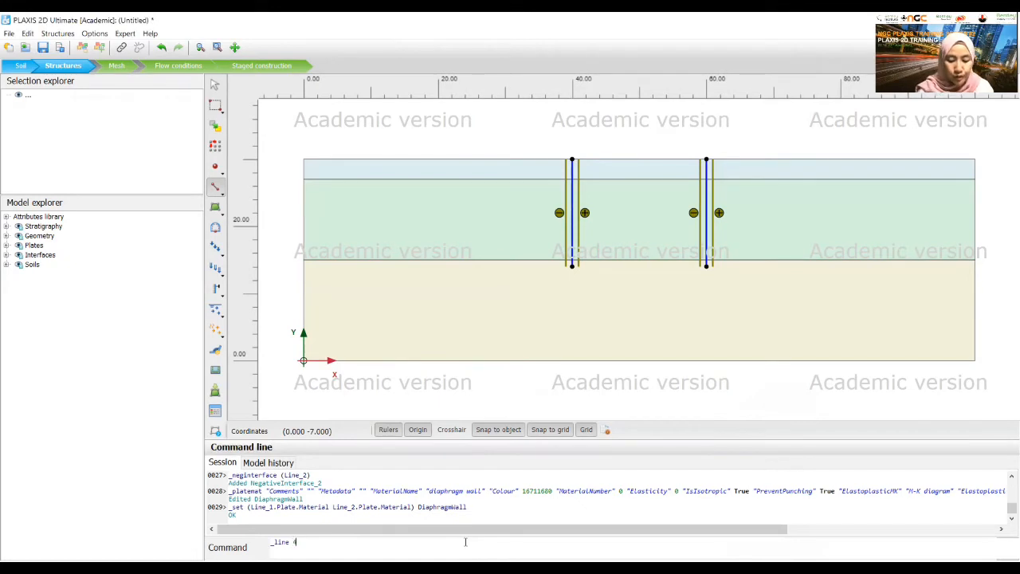
type("0 23")
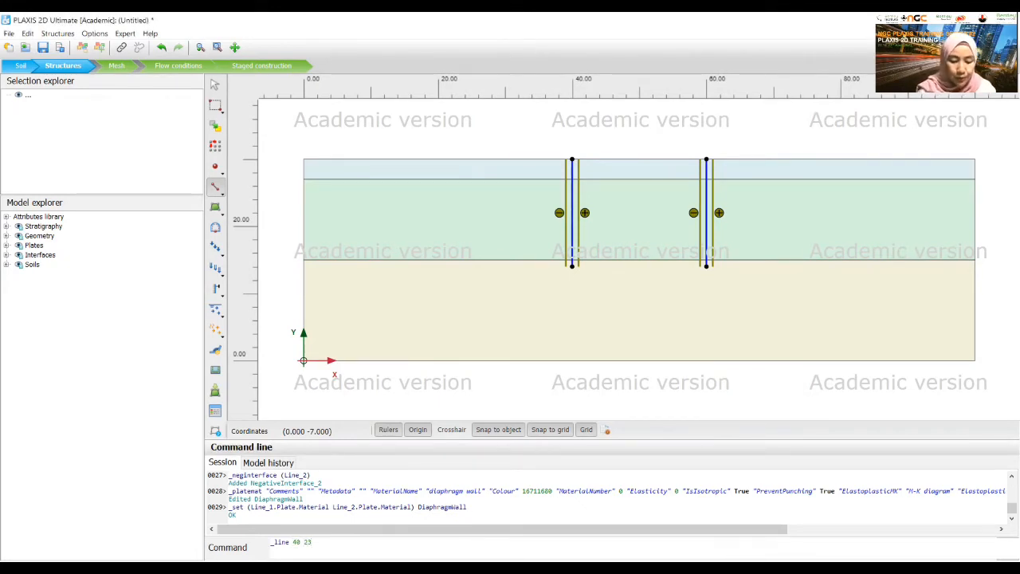
type(" 60")
type(" 23")
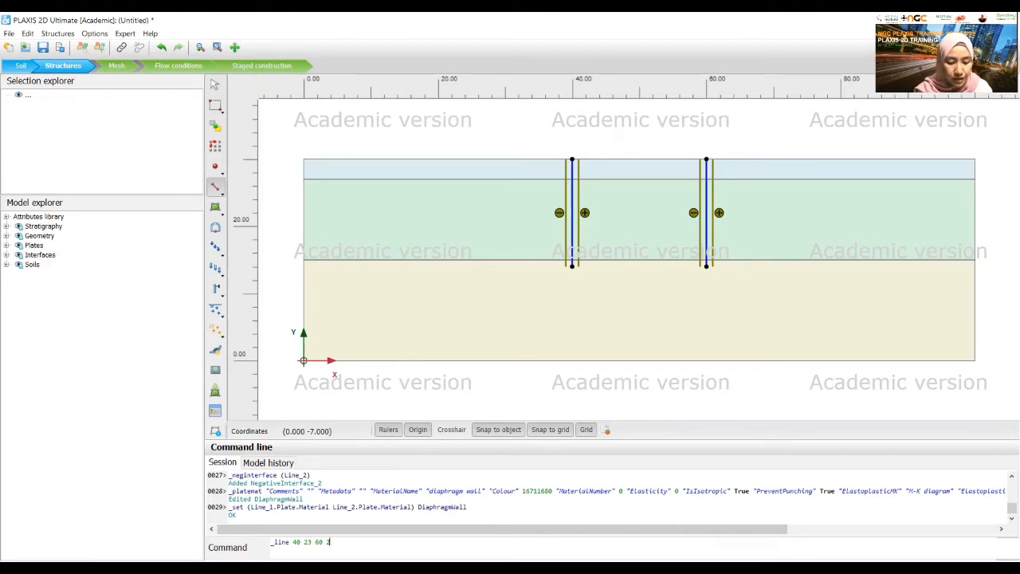
key("Return")
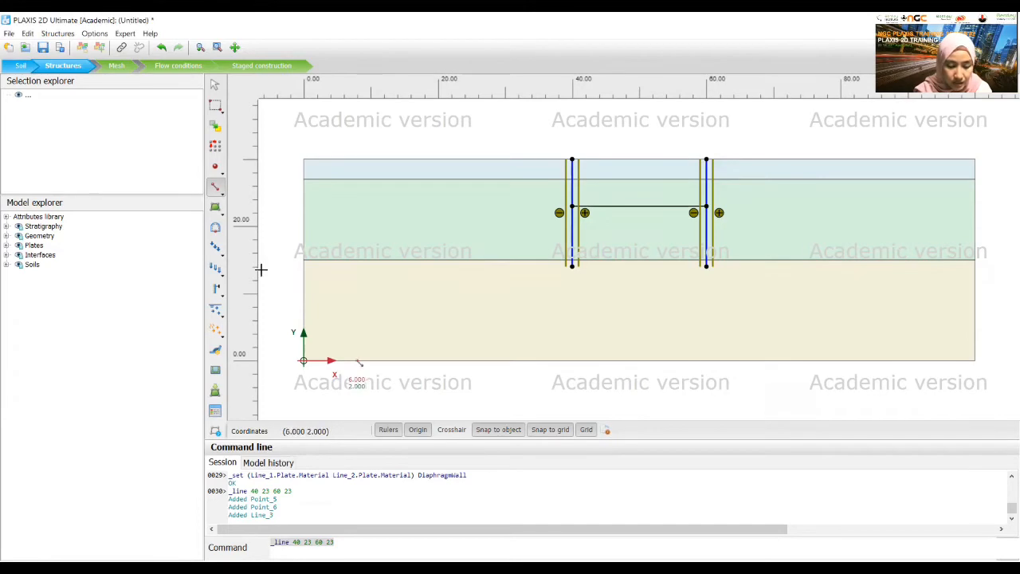
Step: Create a second horizontal line between the walls from (40, 20) to (60, 20)
left_click(342, 540)
key("BackSpace")
key("BackSpace")
key("BackSpace")
key("BackSpace")
key("BackSpace")
key("BackSpace")
key("BackSpace")
key("BackSpace")
key("BackSpace")
key("BackSpace")
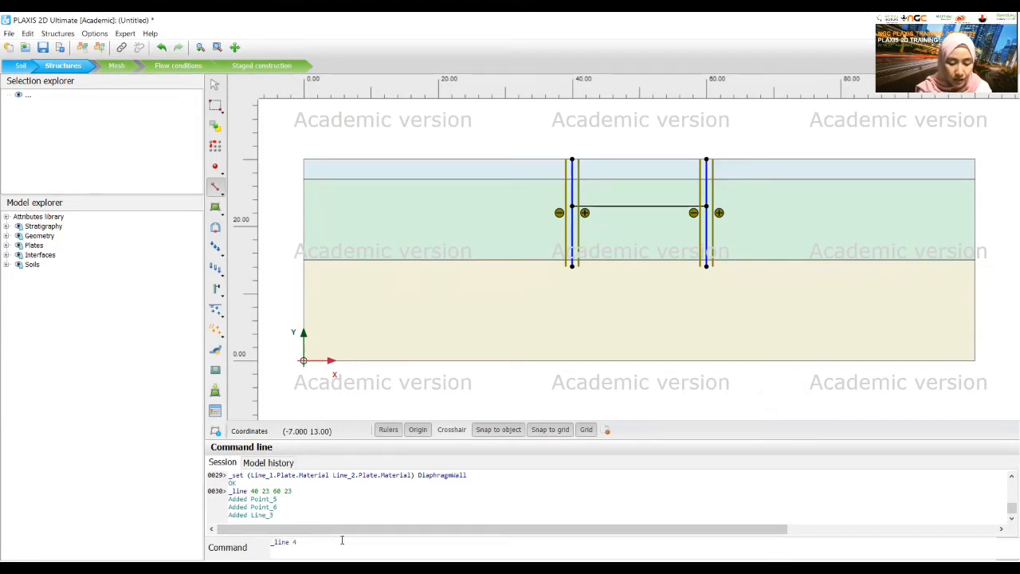
key("BackSpace")
type("40")
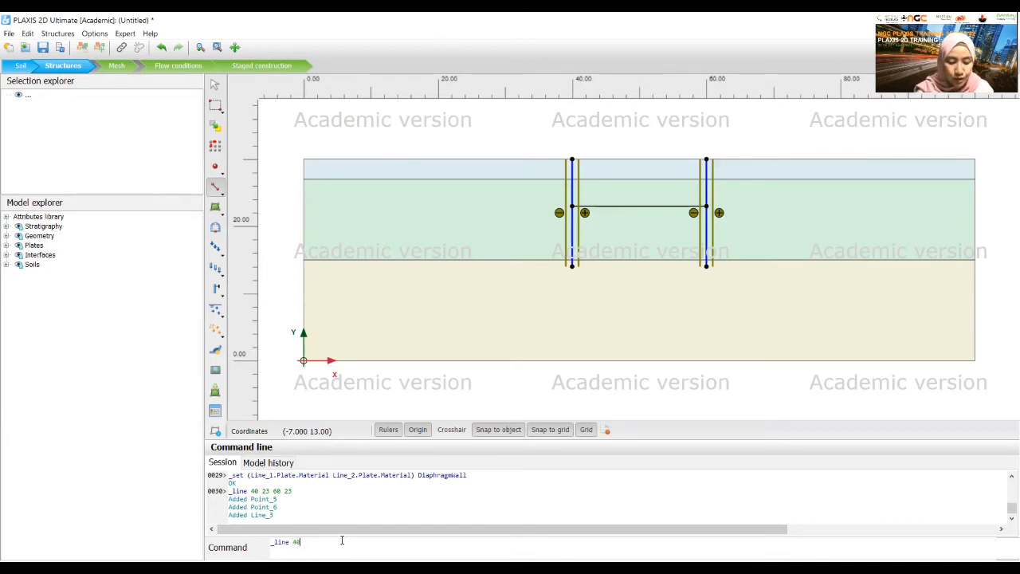
type(" 20 6")
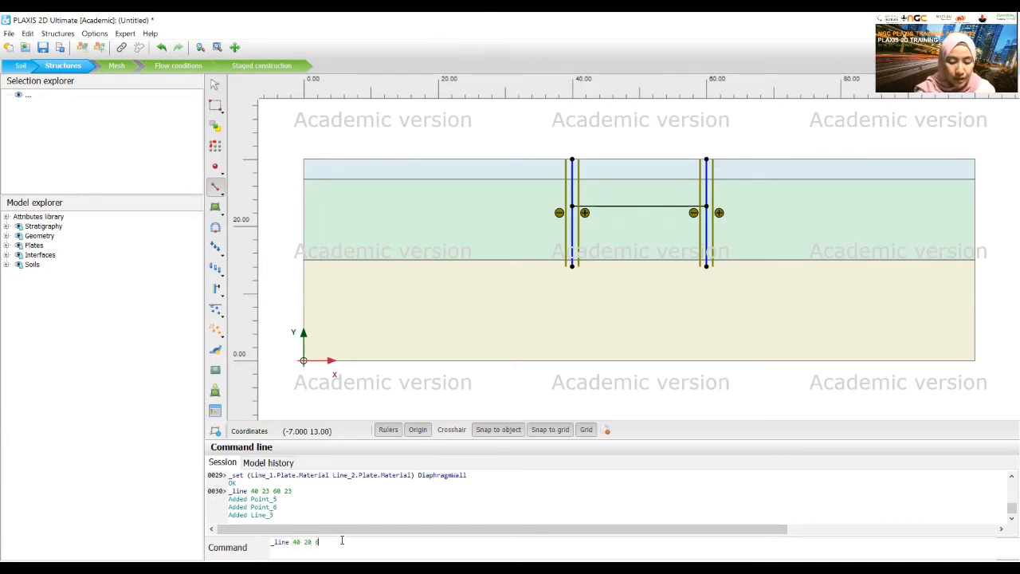
type("0 20")
key("Return")
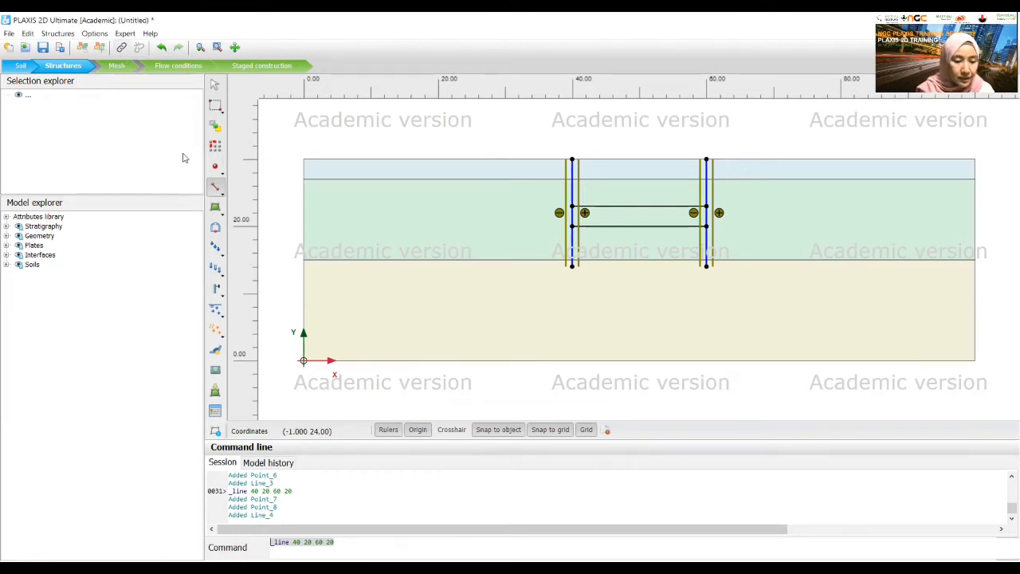
Step: Create a node-to-node anchor from the wall at (40, 27) to (31, 21)
left_click(220, 197)
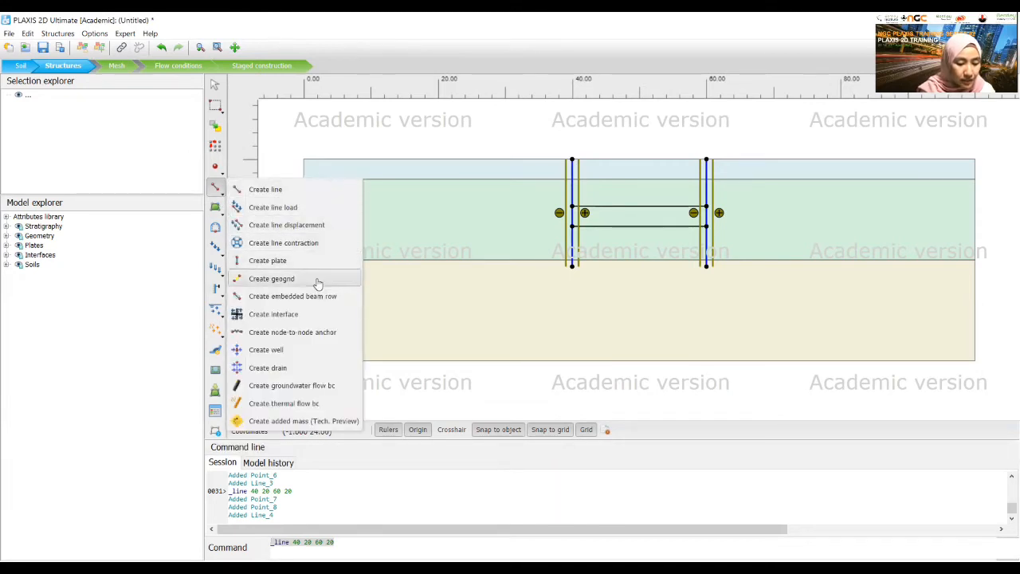
left_click(304, 338)
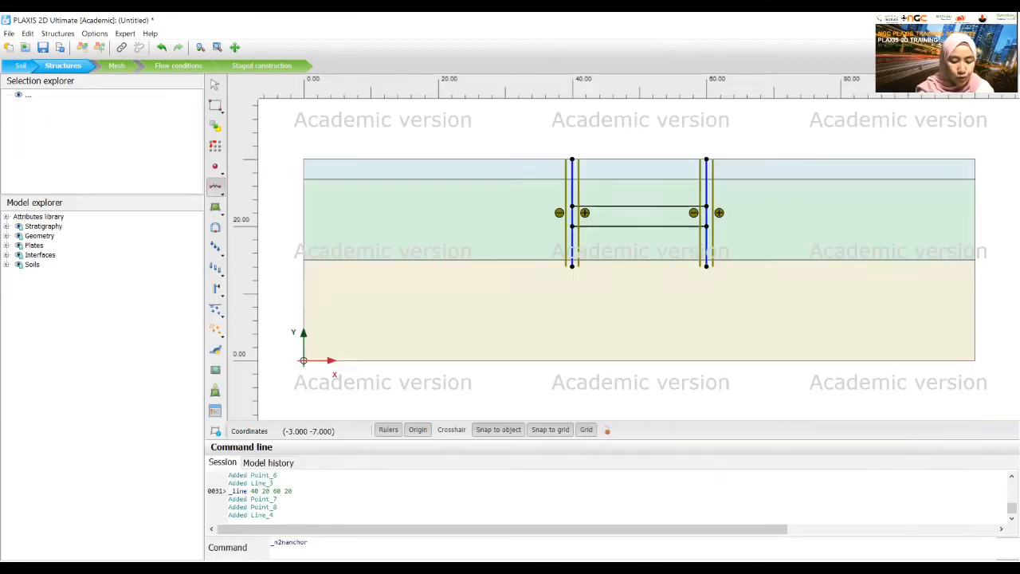
type("40 27")
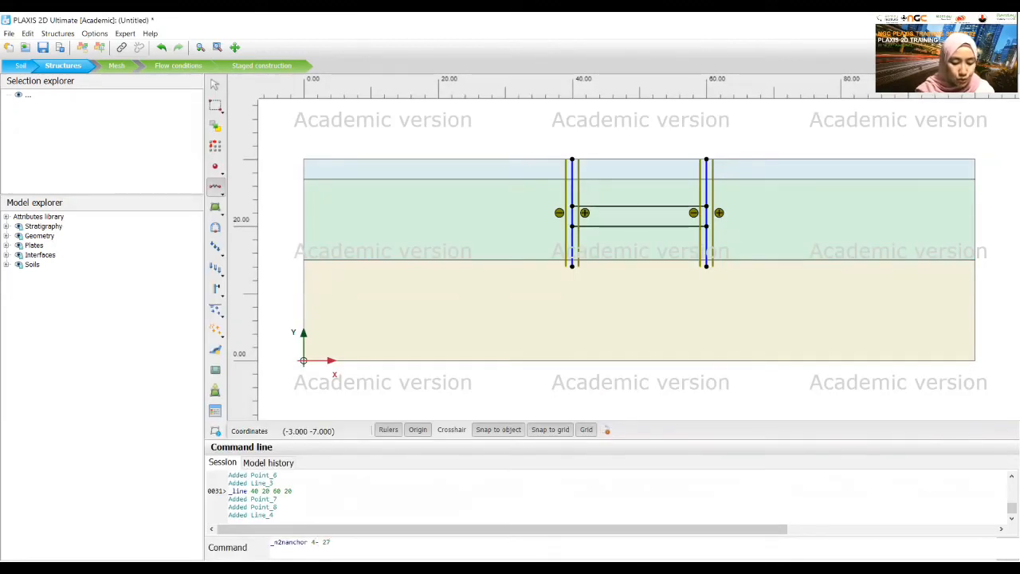
key("BackSpace")
key("BackSpace")
type("27")
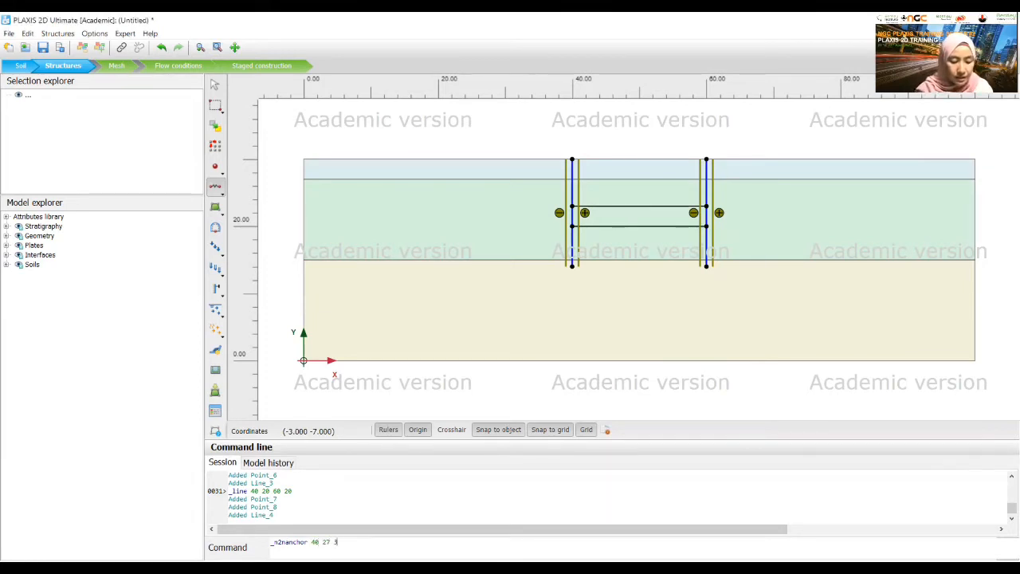
type(" 3")
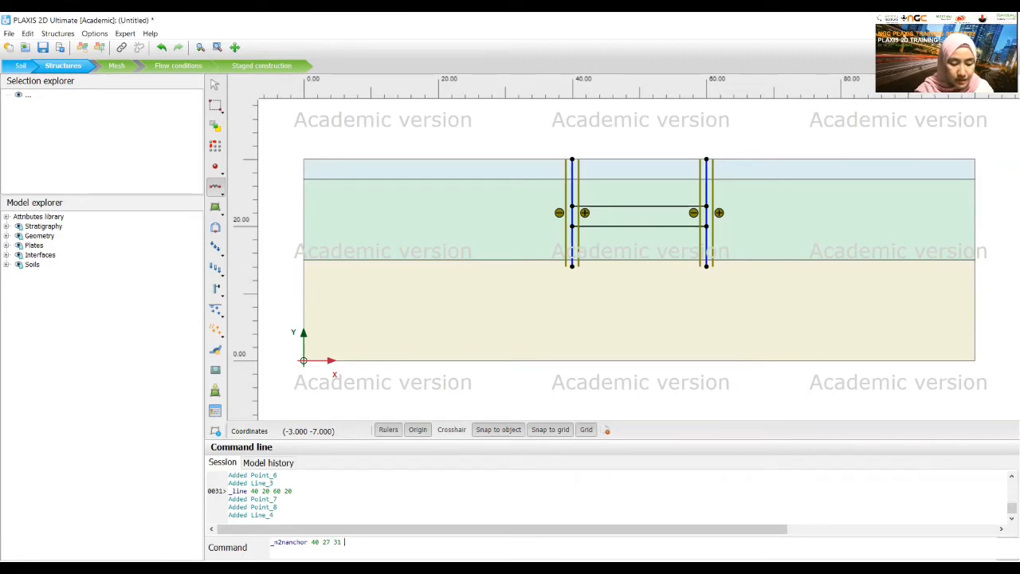
type("1")
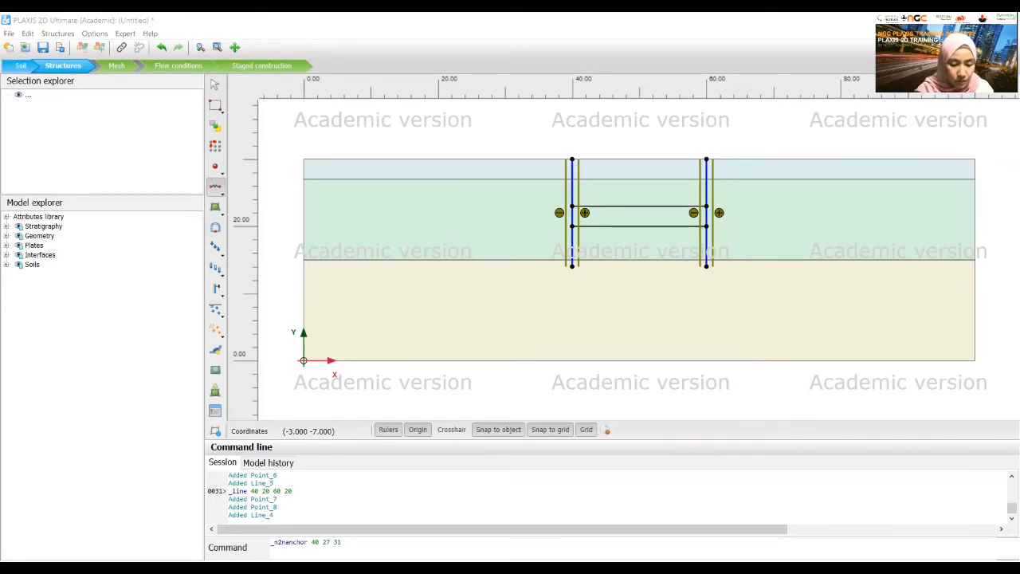
type(" 21")
key("Return")
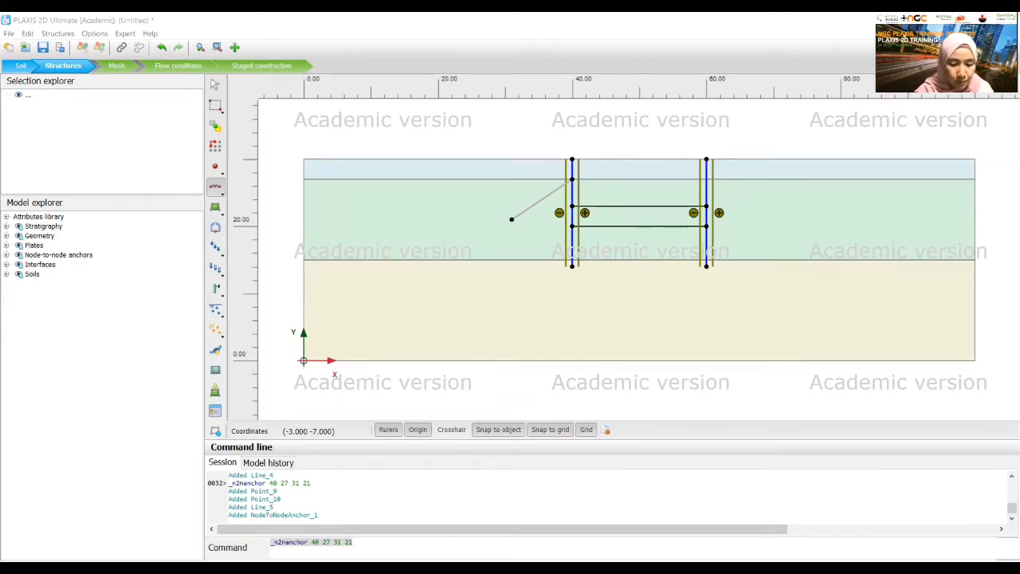
Step: Create a lower node-to-node anchor from the wall at (40, 23) to (31, 17)
key("alt+Tab")
key("alt+Tab")
double_click(326, 542)
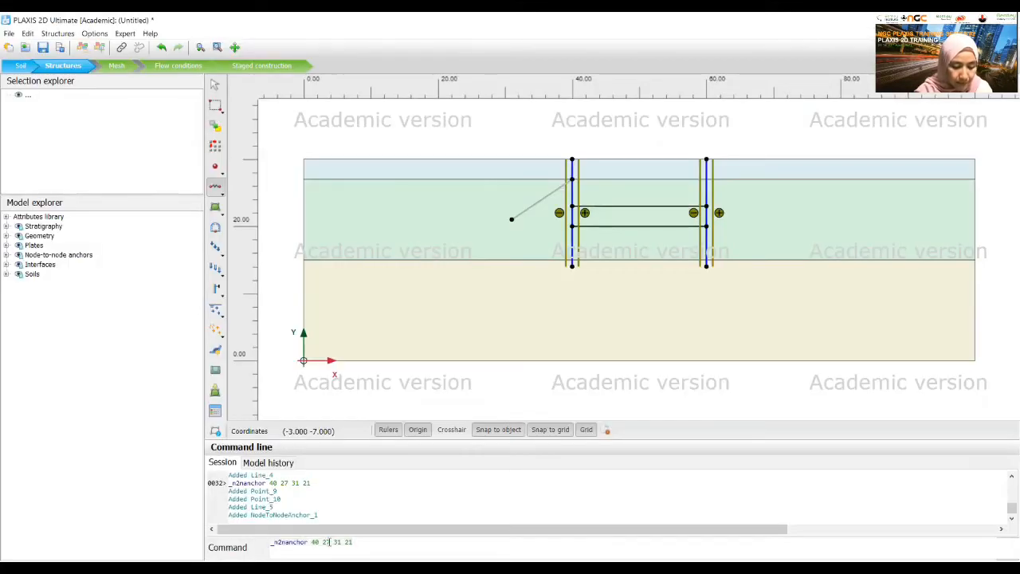
key("BackSpace")
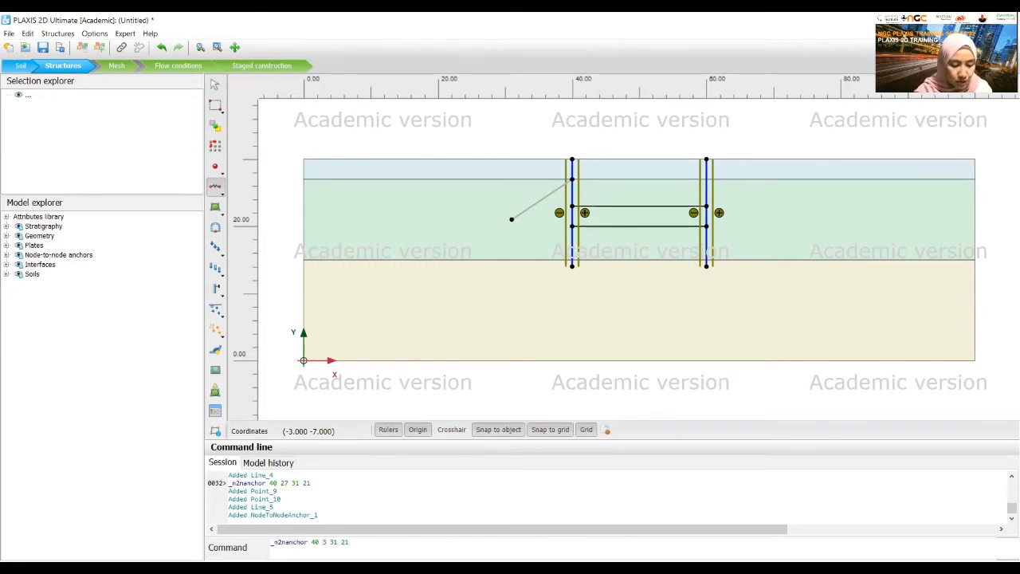
type("23")
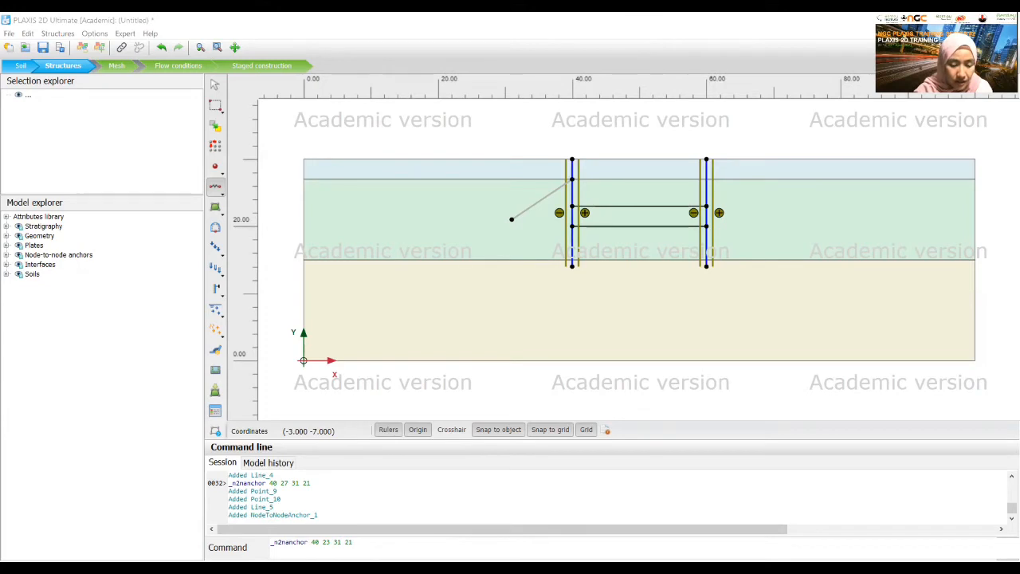
key("End")
key("BackSpace")
key("BackSpace")
type("17")
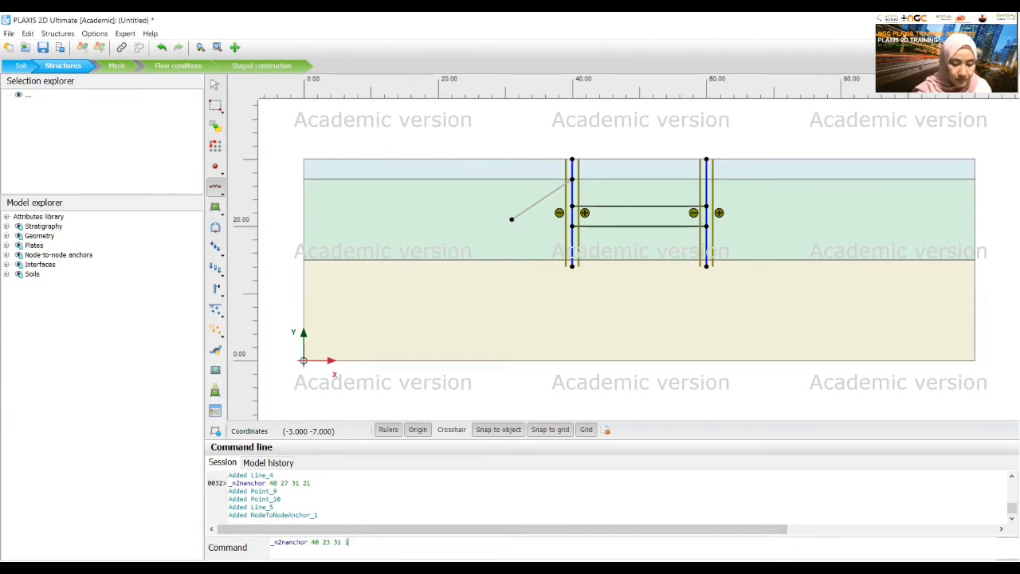
key("Return")
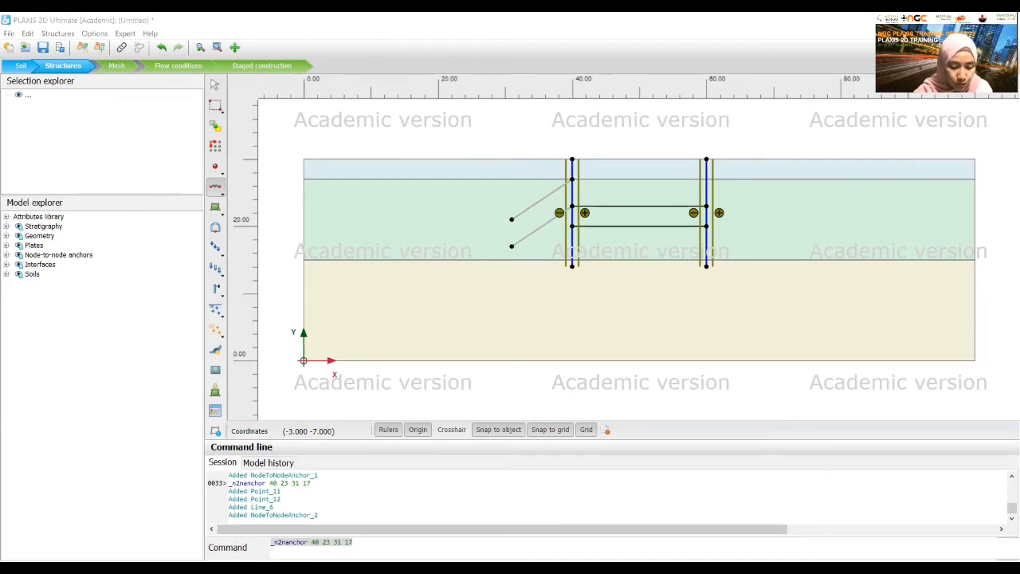
Step: Create a node-to-node anchor from the second wall at (60, 27) to (69, 21)
key("alt+Tab")
key("alt+Tab")
left_click(360, 541)
key("BackSpace")
key("BackSpace")
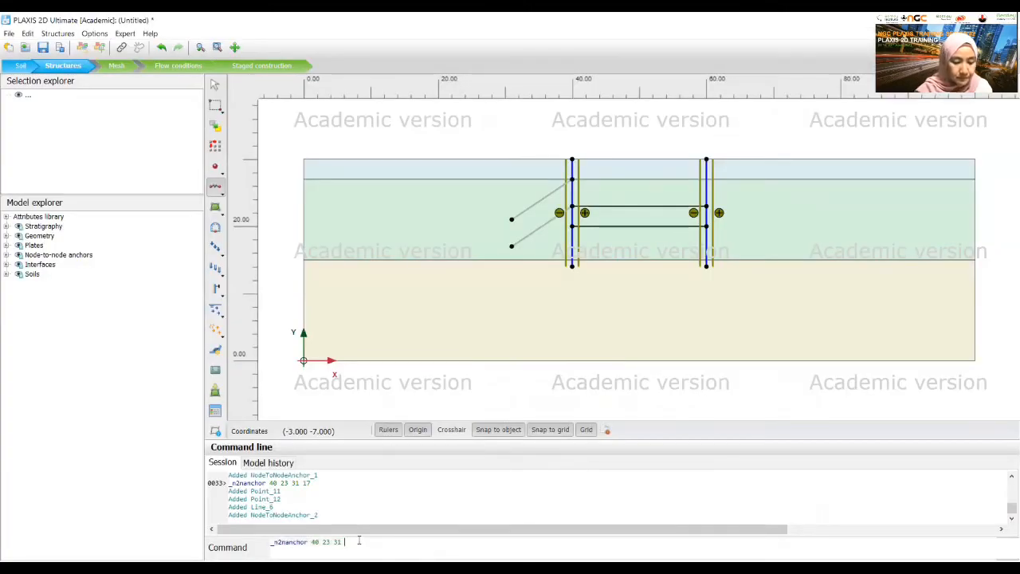
key("BackSpace")
key("BackSpace")
key("BackSpace")
key("BackSpace")
key("BackSpace")
key("BackSpace")
key("BackSpace")
key("BackSpace")
key("BackSpace")
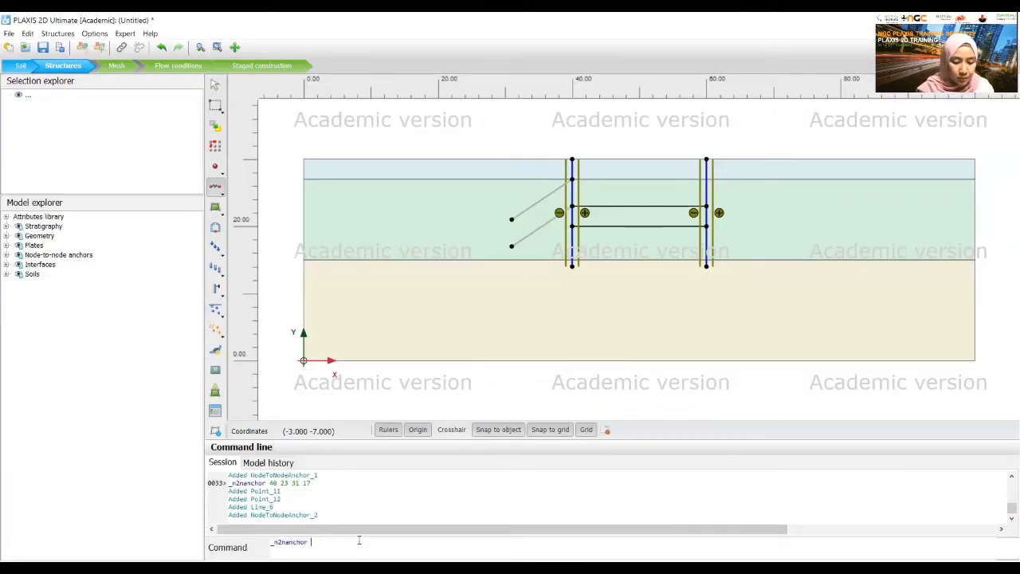
type("60 27")
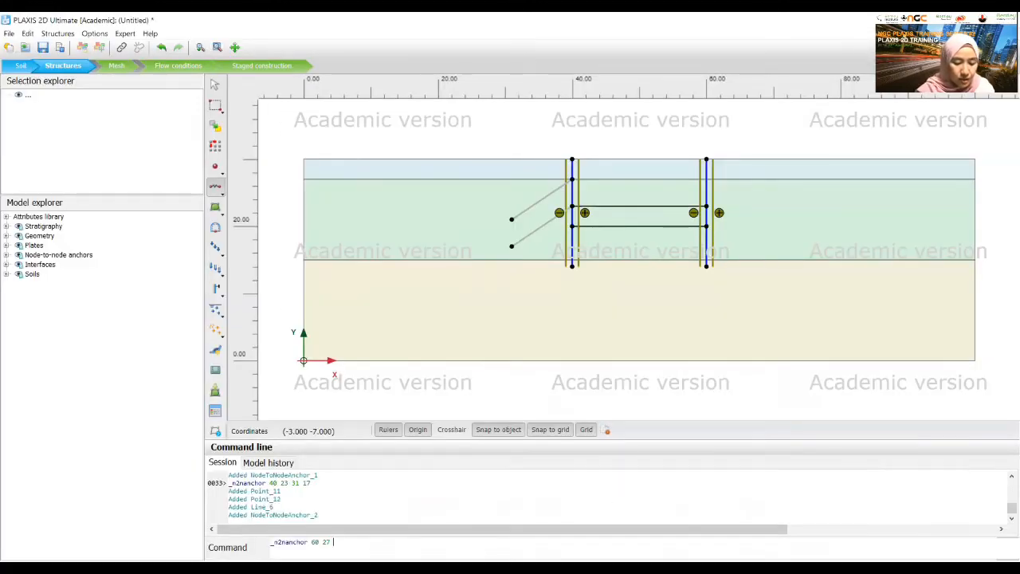
type("69 21")
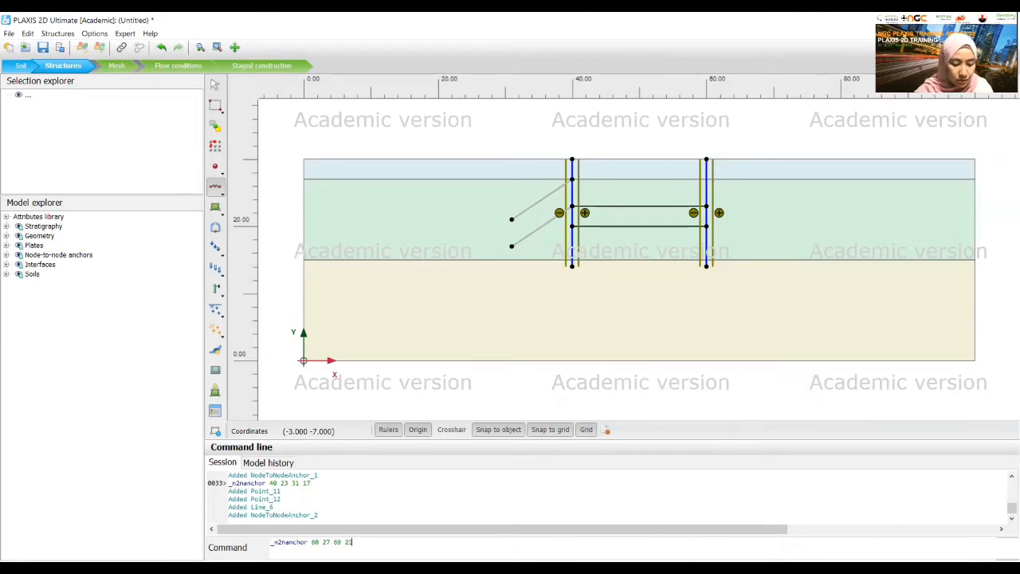
key("Return")
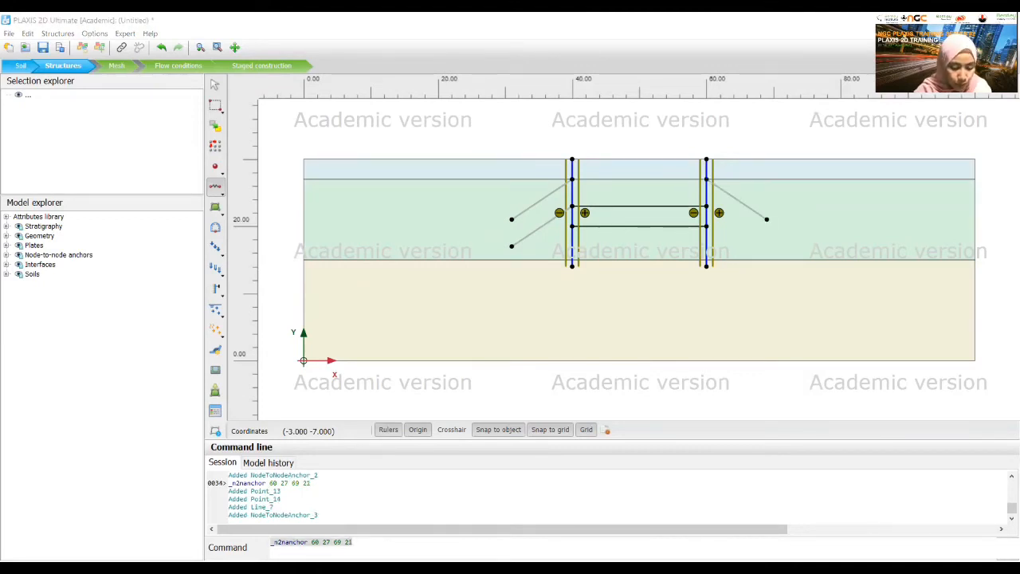
Step: Create a lower node-to-node anchor from the second wall at (60, 23) to (69, 17)
left_click(330, 542)
key("BackSpace")
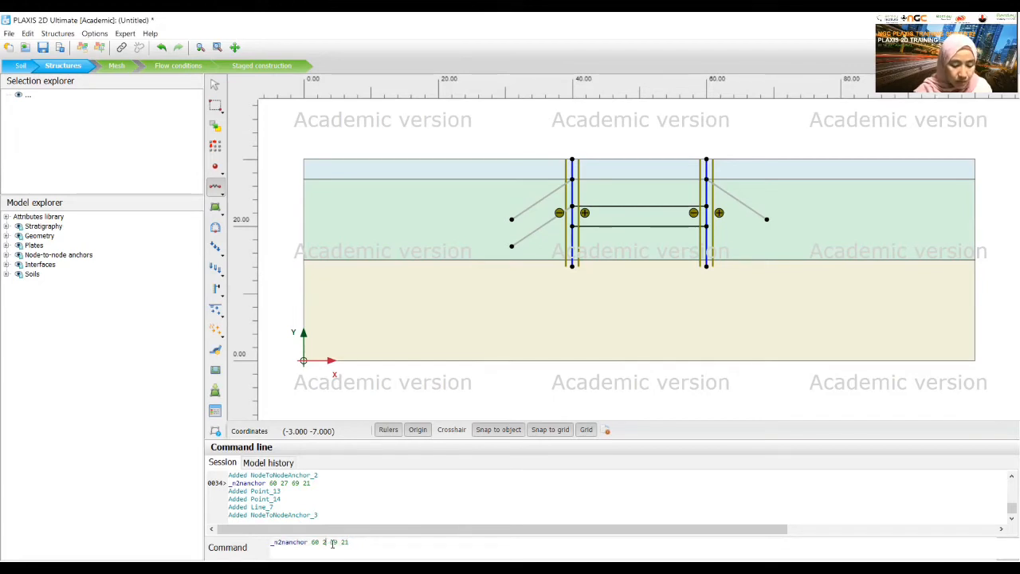
type("3")
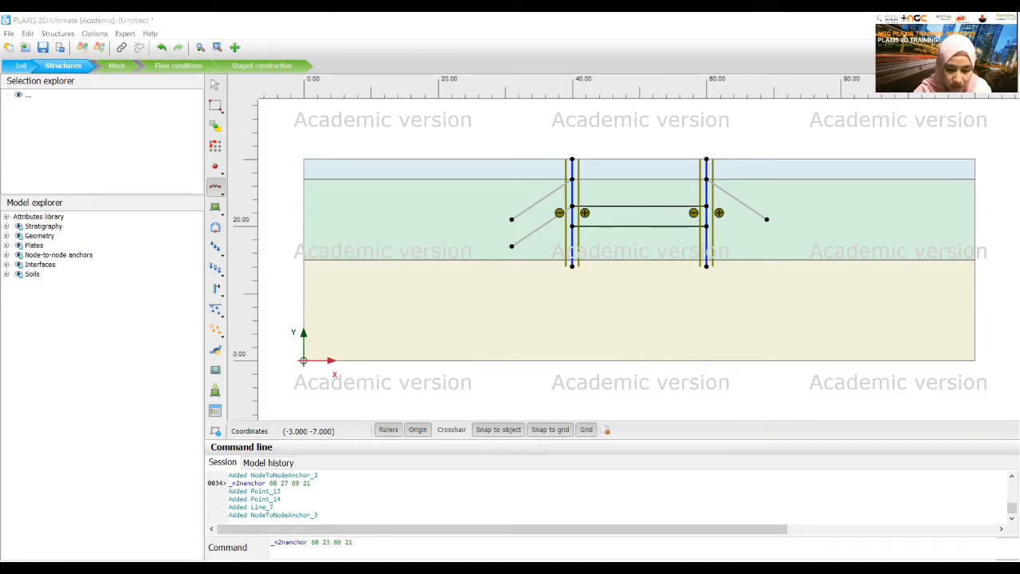
left_click(454, 544)
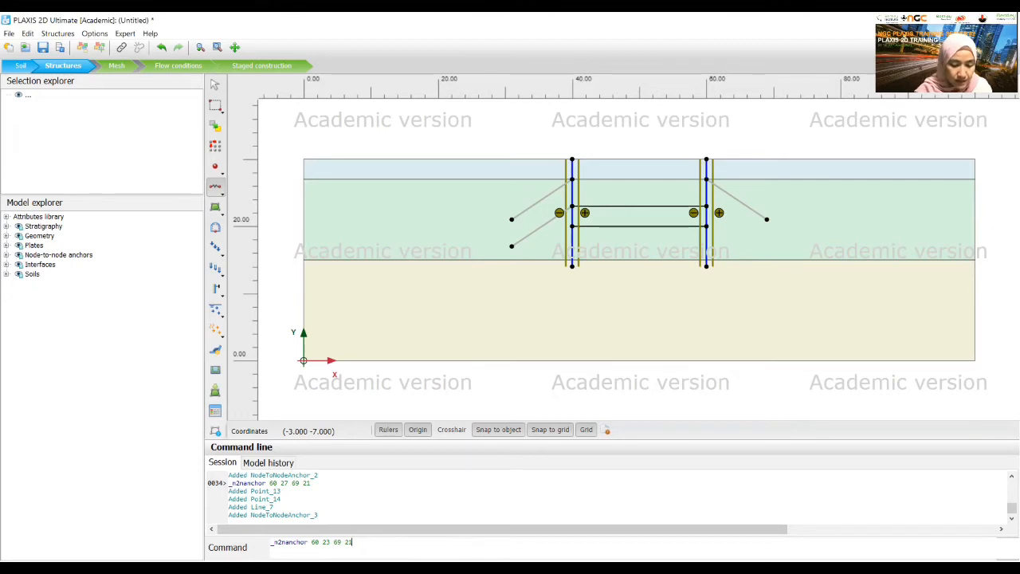
key("BackSpace")
key("BackSpace")
type("17")
key("Return")
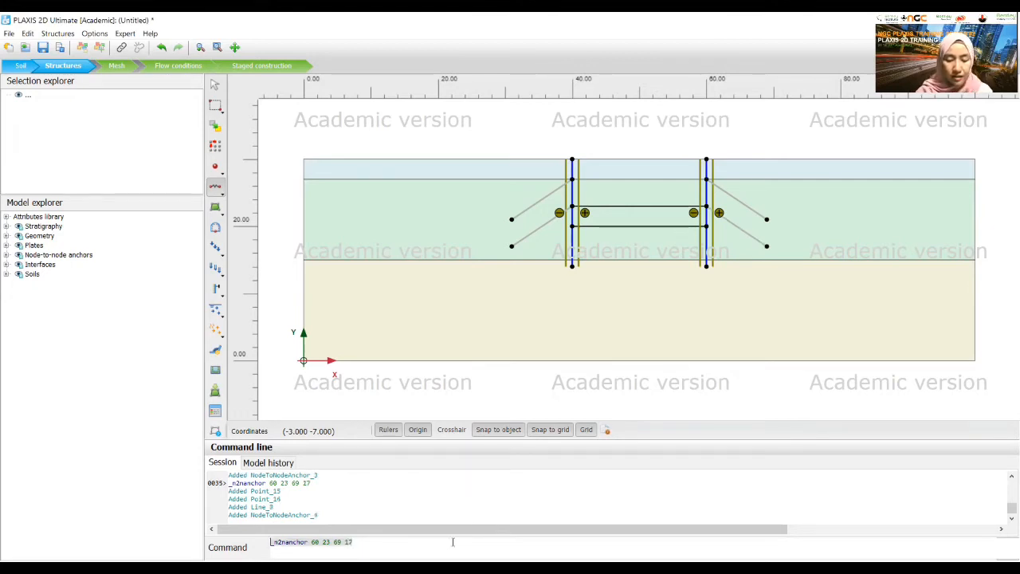
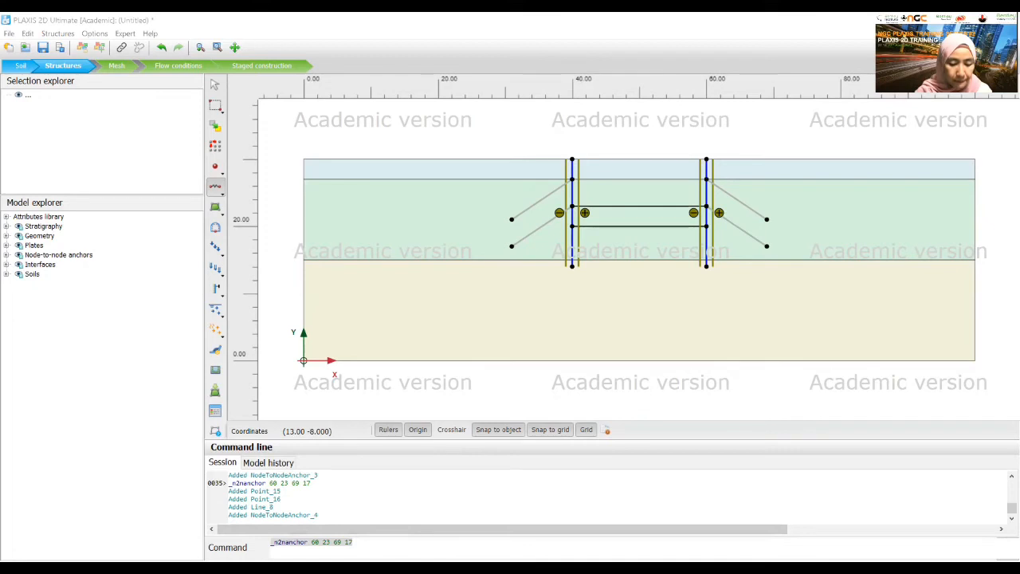
Step: Create an embedded beam row from (31, 21) to (28, 19), extending the upper anchor on the left side
left_click(219, 191)
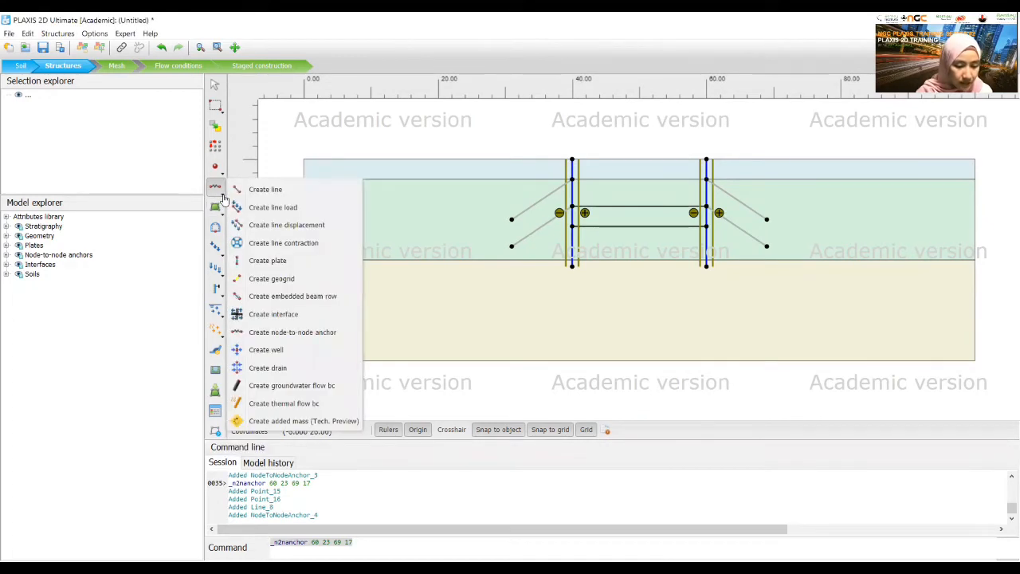
left_click(317, 297)
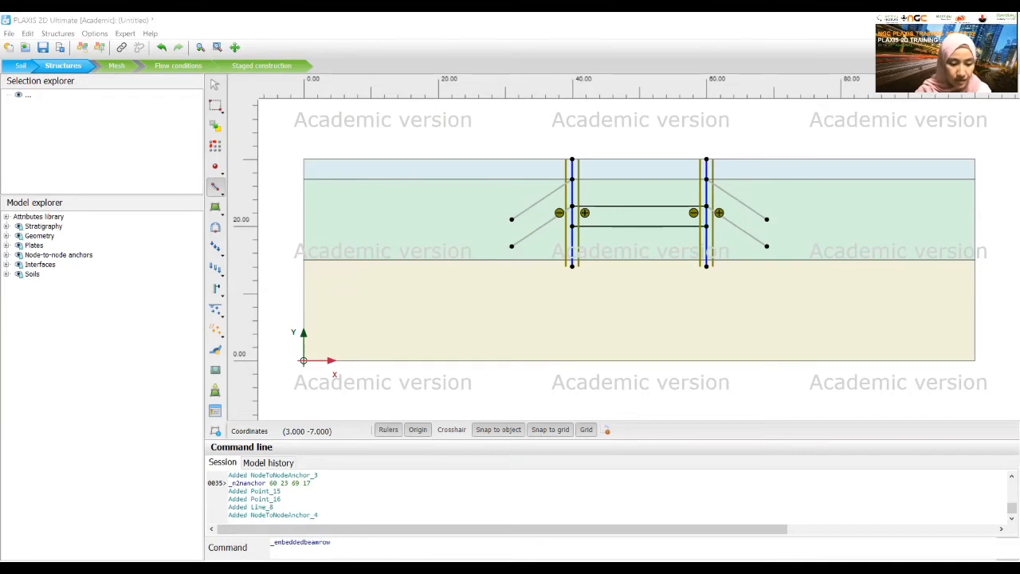
left_click(341, 543)
type("31 21")
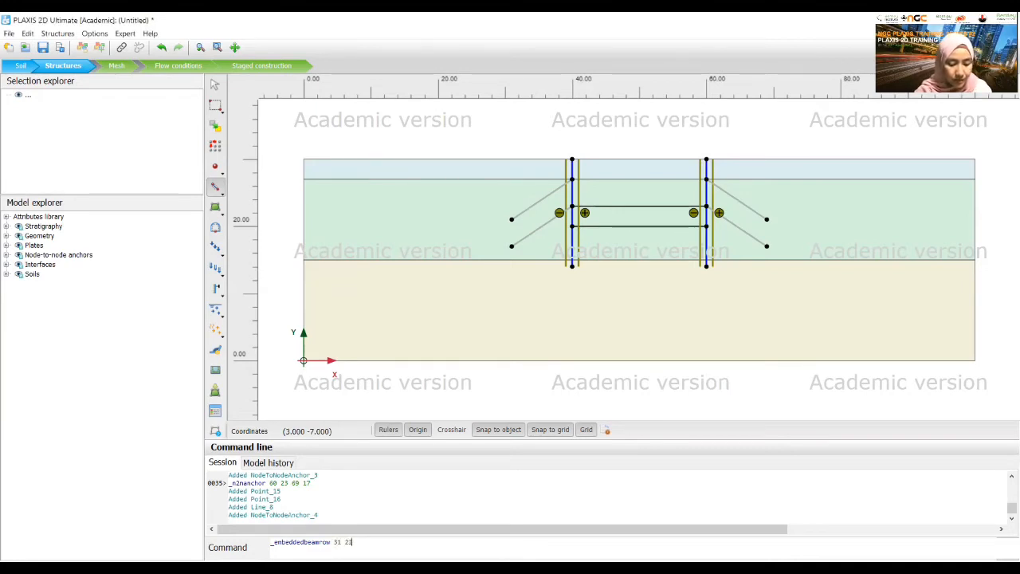
key("alt+Tab")
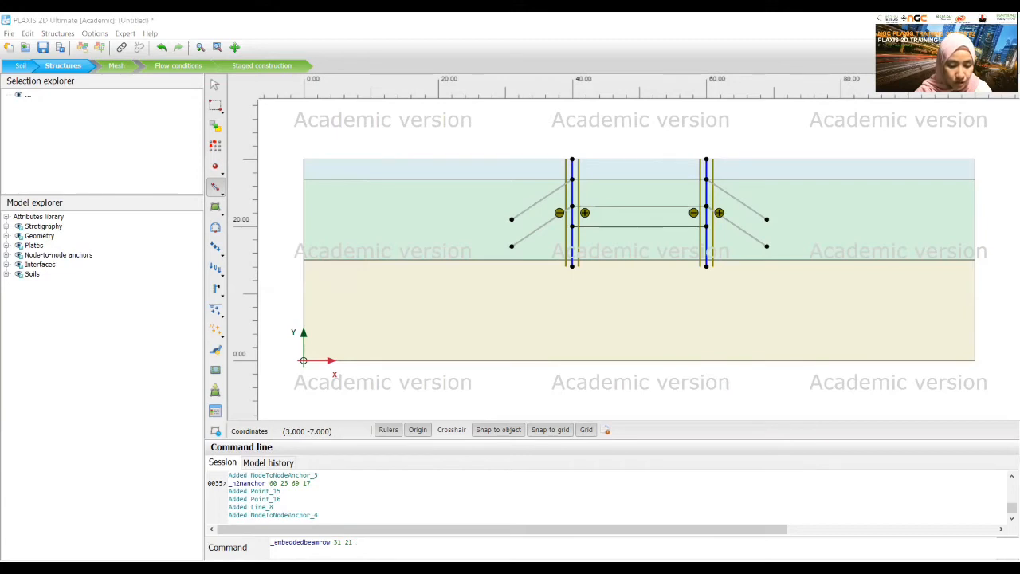
key("alt+Tab")
type("28 15")
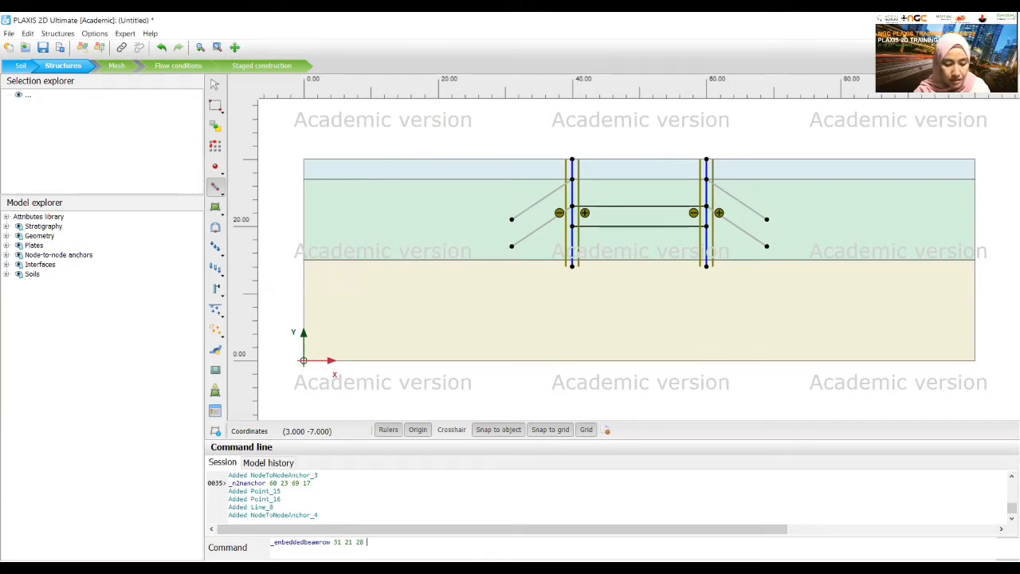
key("Return")
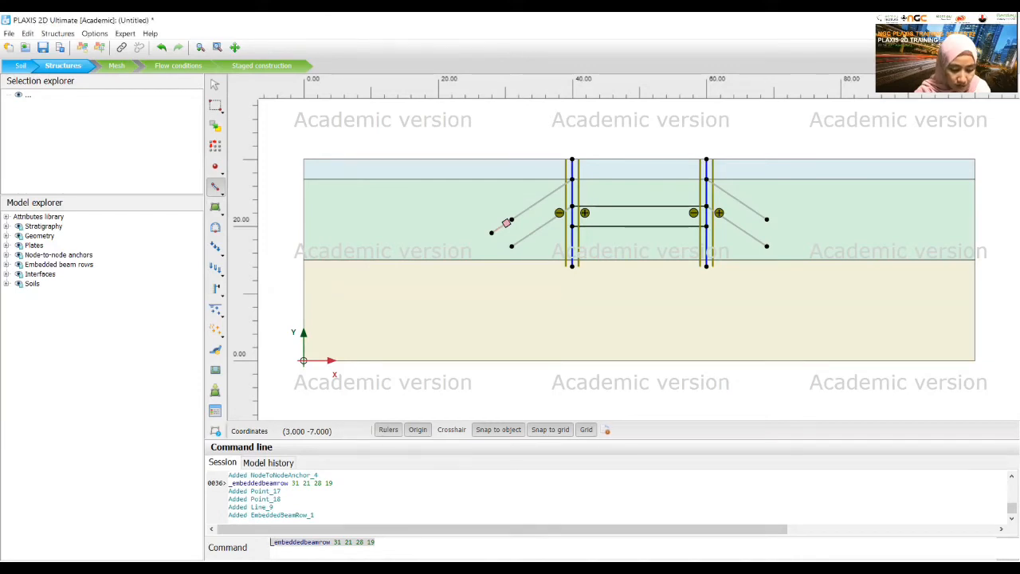
Step: Create an embedded beam row from (31, 17) to (28, 15), extending the lower anchor on the left side
left_click(349, 542)
key("BackSpace")
key("BackSpace")
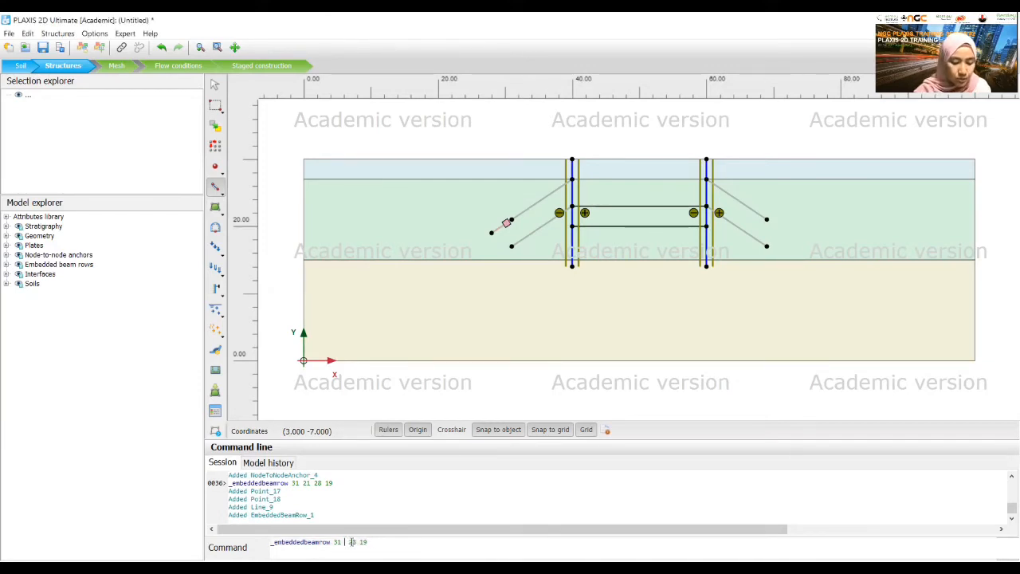
type("17")
left_click(397, 543)
key("BackSpace")
key("BackSpace")
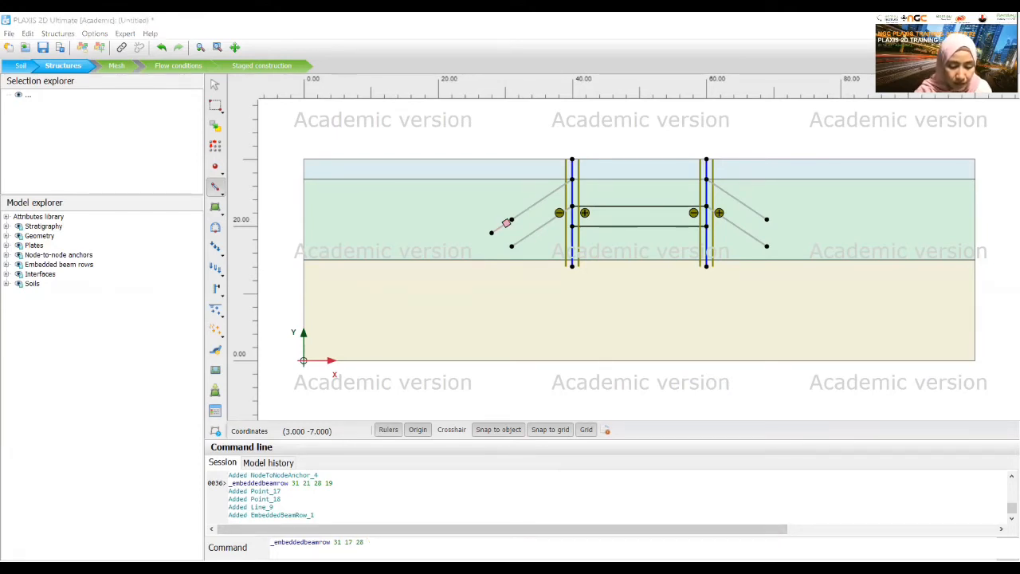
type("5")
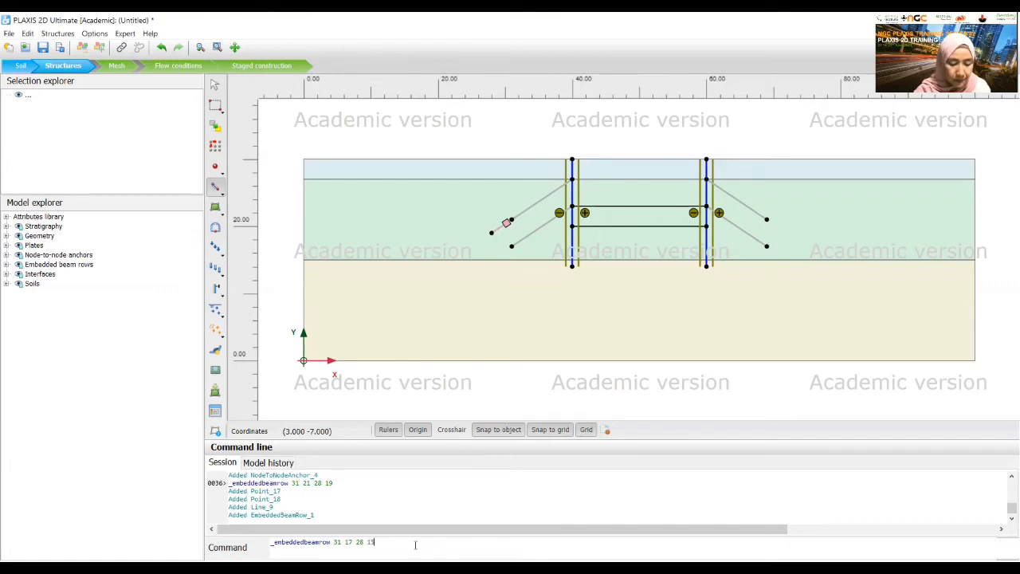
key("Return")
Step: Create an embedded beam row from (69, 21) to (72, 19), extending the upper anchor on the right side
left_click(406, 544)
key("BackSpace")
key("BackSpace")
key("BackSpace")
key("BackSpace")
key("BackSpace")
key("BackSpace")
key("BackSpace")
key("BackSpace")
key("BackSpace")
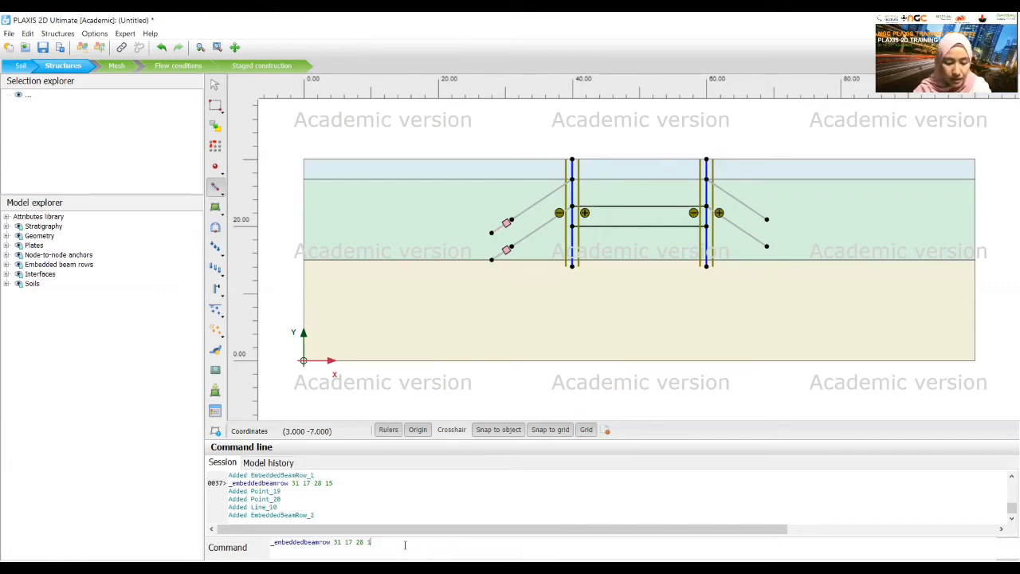
key("BackSpace")
key("BackSpace")
key("BackSpace")
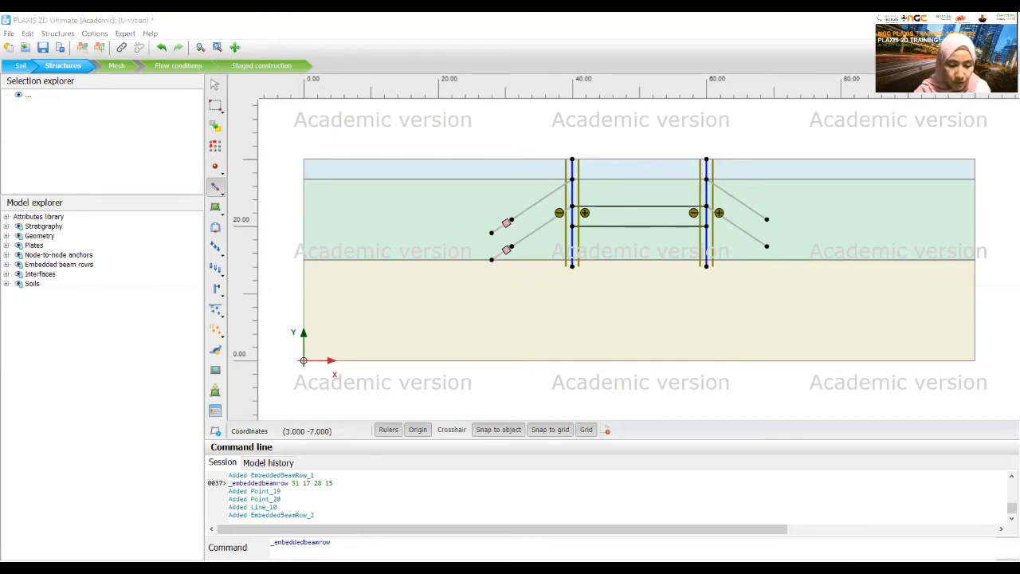
type("69 21")
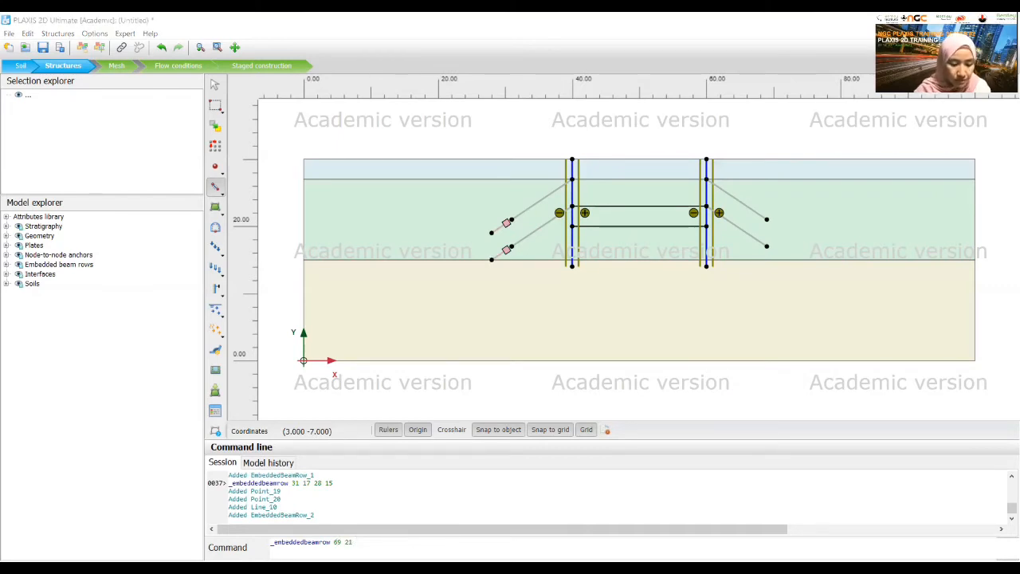
type("72 19")
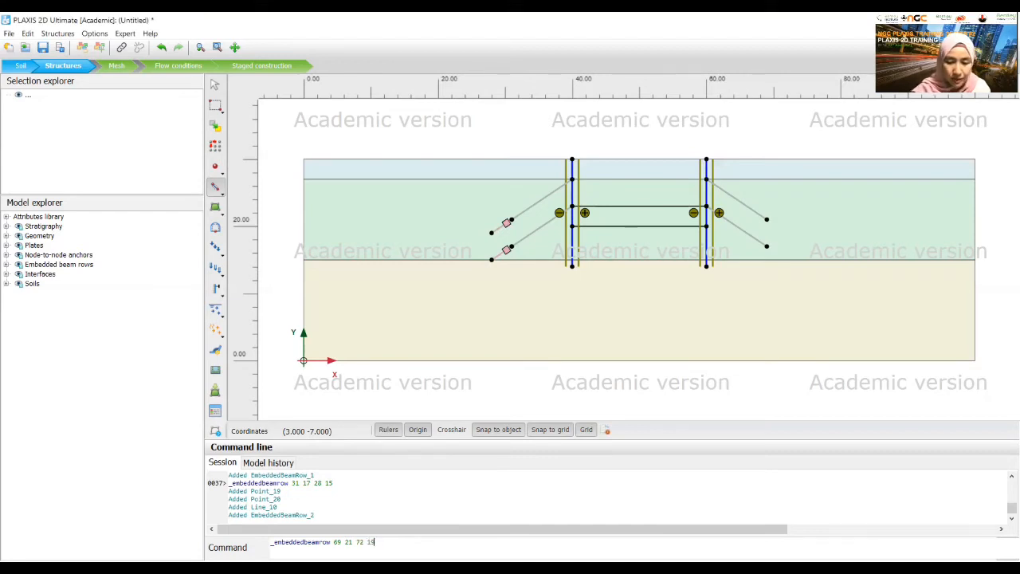
key("Return")
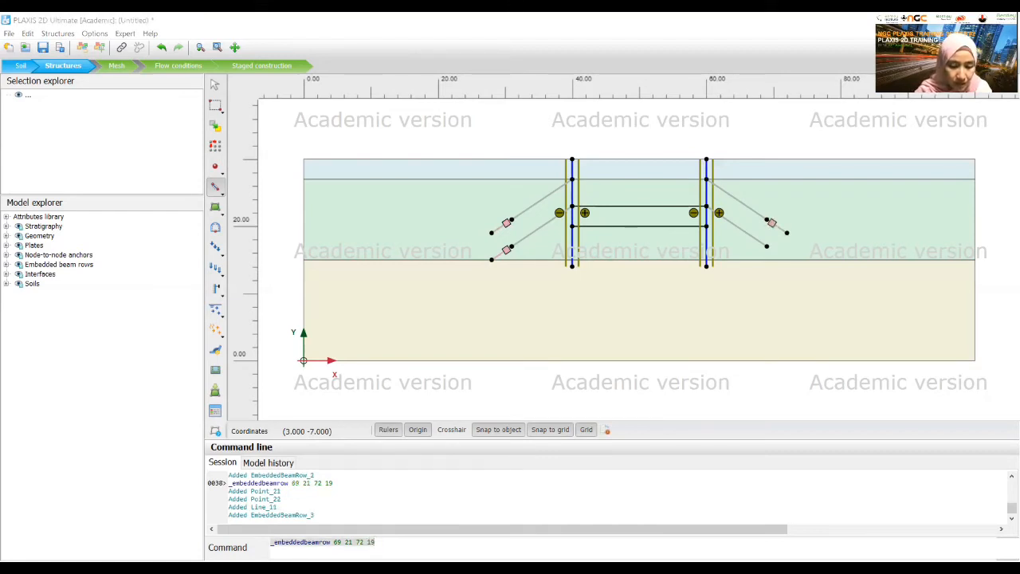
Step: Create an embedded beam row from (69, 17) to (72, 15) at the lower right anchor and leave the drawing command
left_click(351, 543)
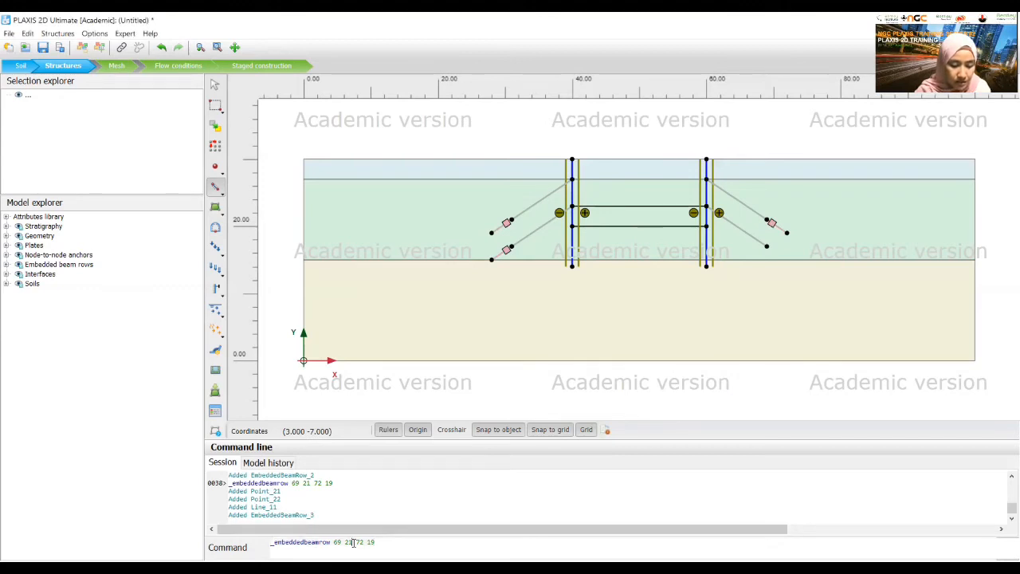
key("BackSpace")
key("BackSpace")
type("17")
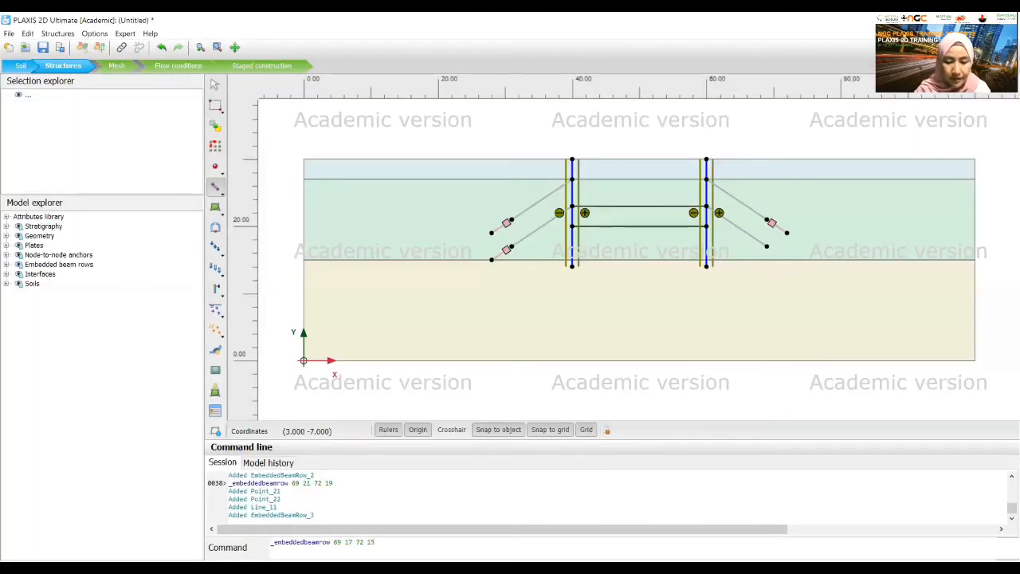
key("Return")
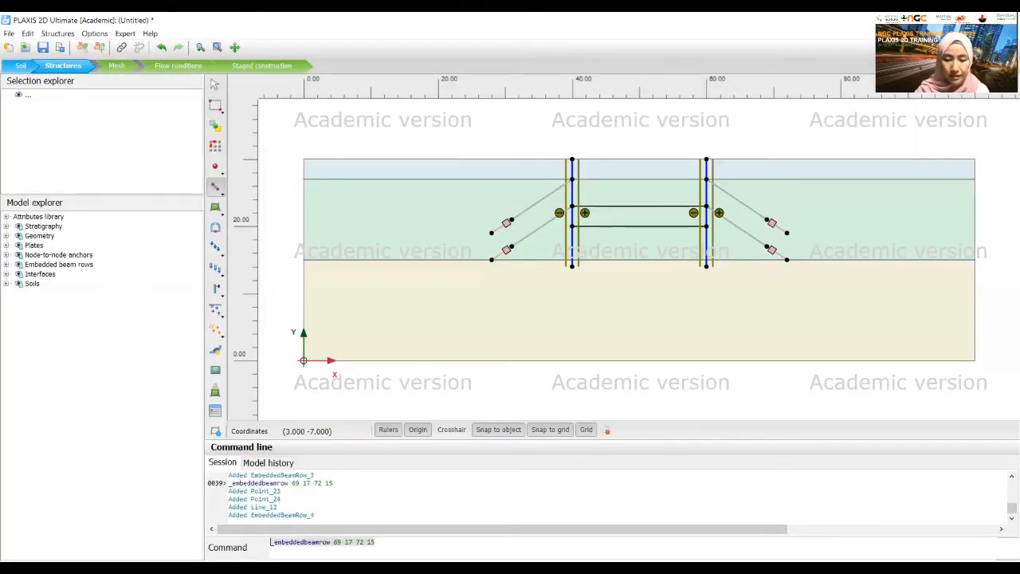
left_click(215, 85)
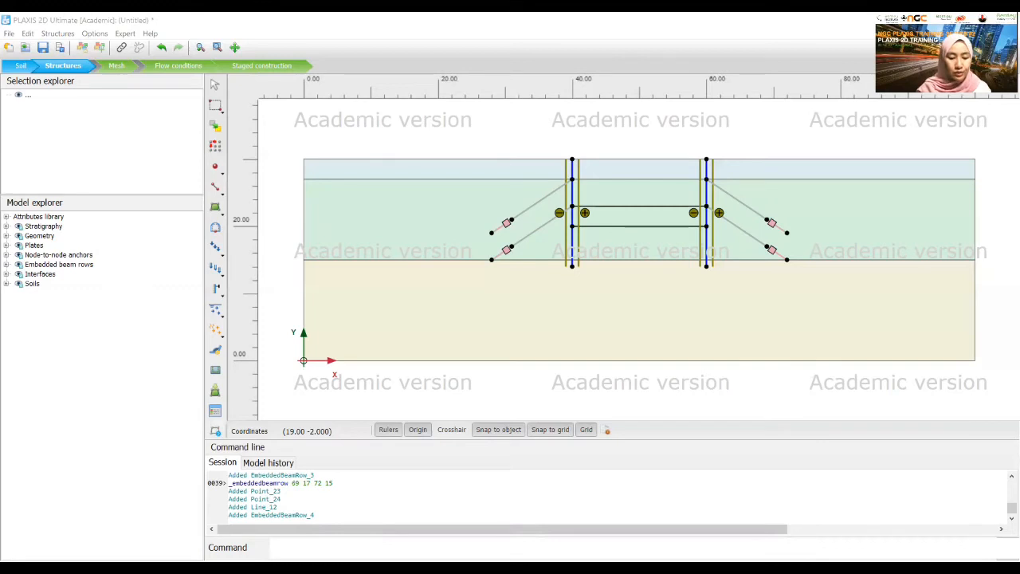
Step: Add a new anchor material set to the project materials and name it "anchor rod"
left_click(216, 412)
left_click(542, 176)
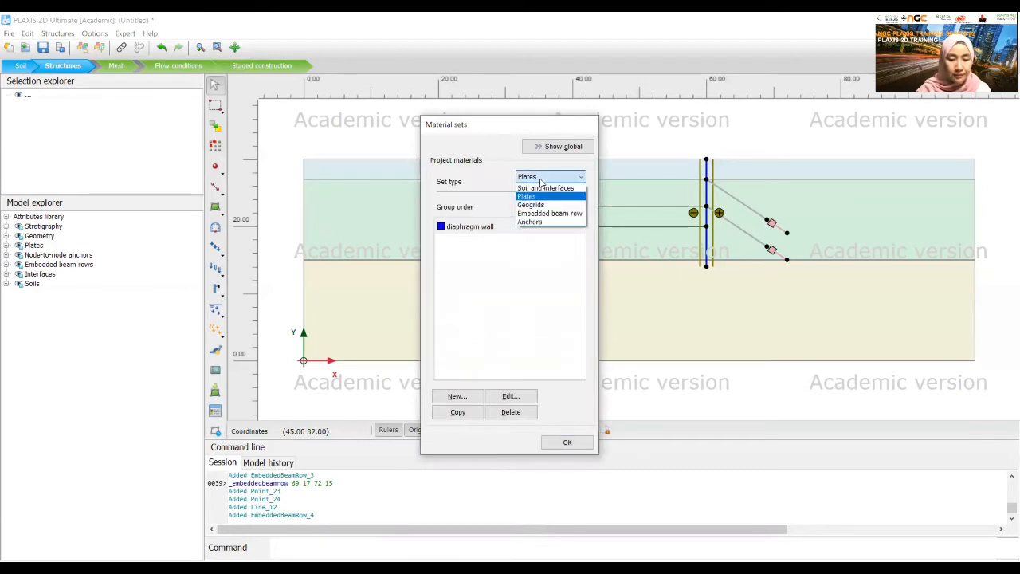
left_click(530, 221)
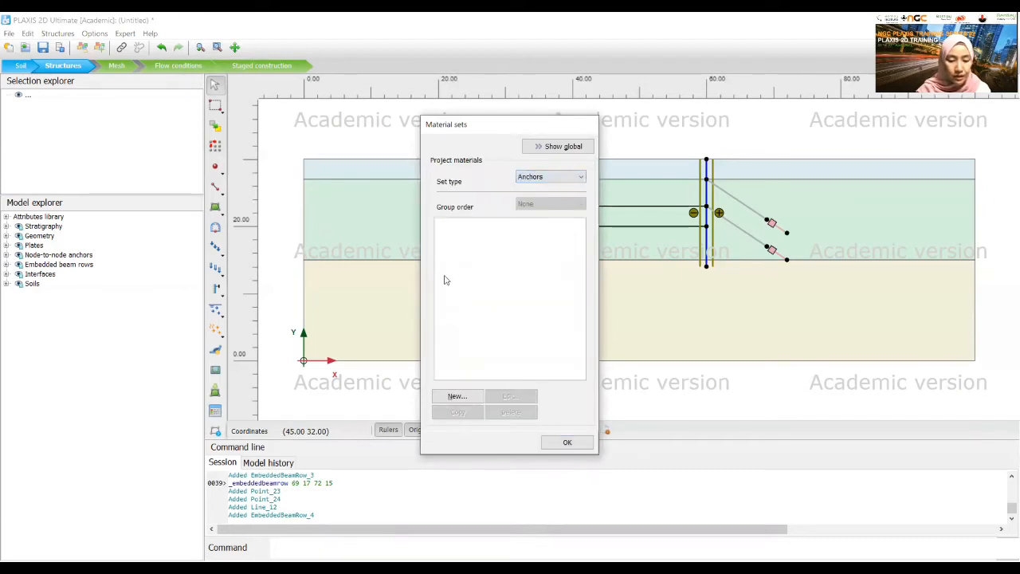
left_click(457, 397)
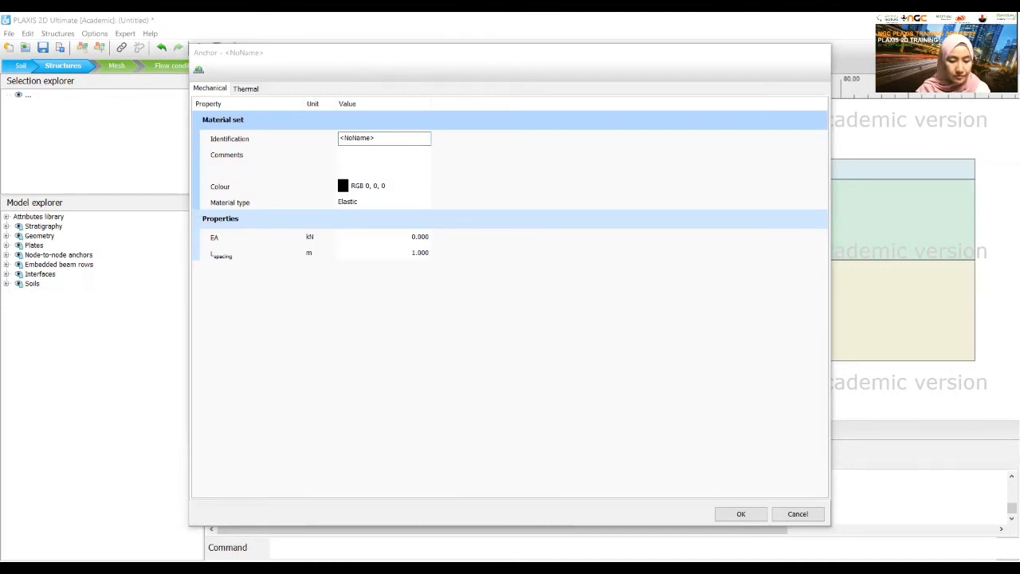
type("anchor rod")
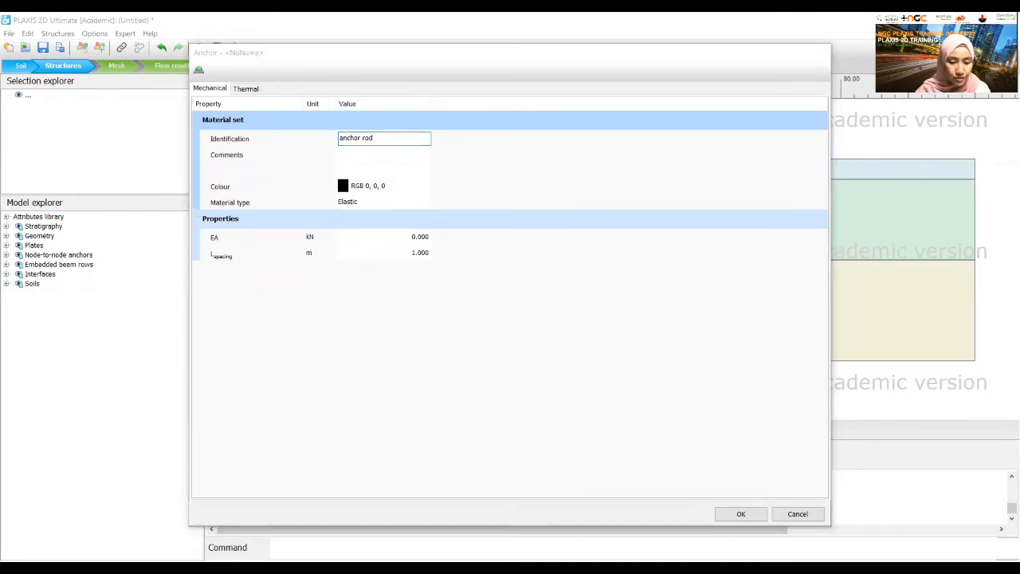
Step: Set the anchor rod's EA to 500E3 kN and its spacing to 2.5 m, and save the material
left_click(417, 241)
type("5")
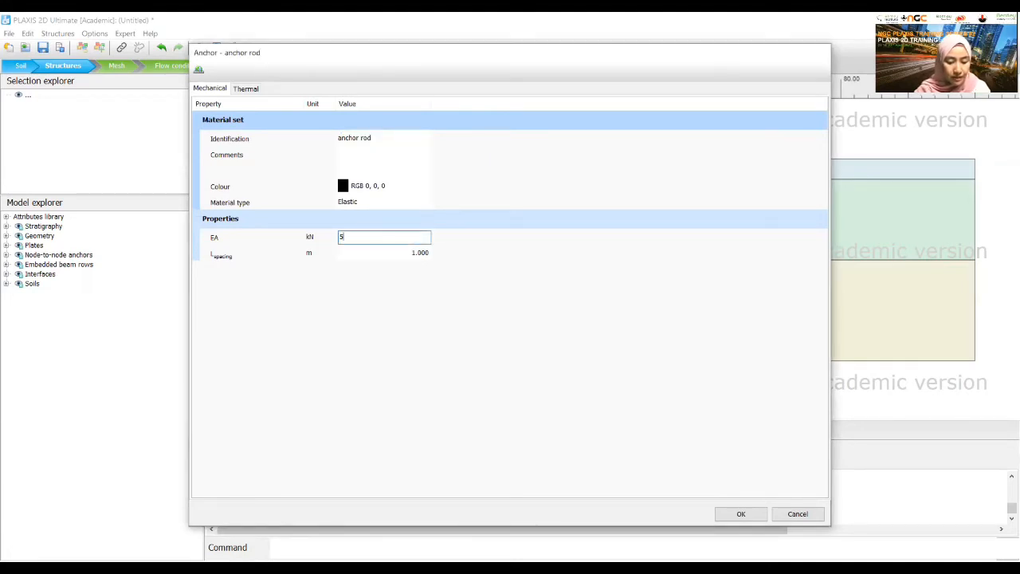
type("00E3")
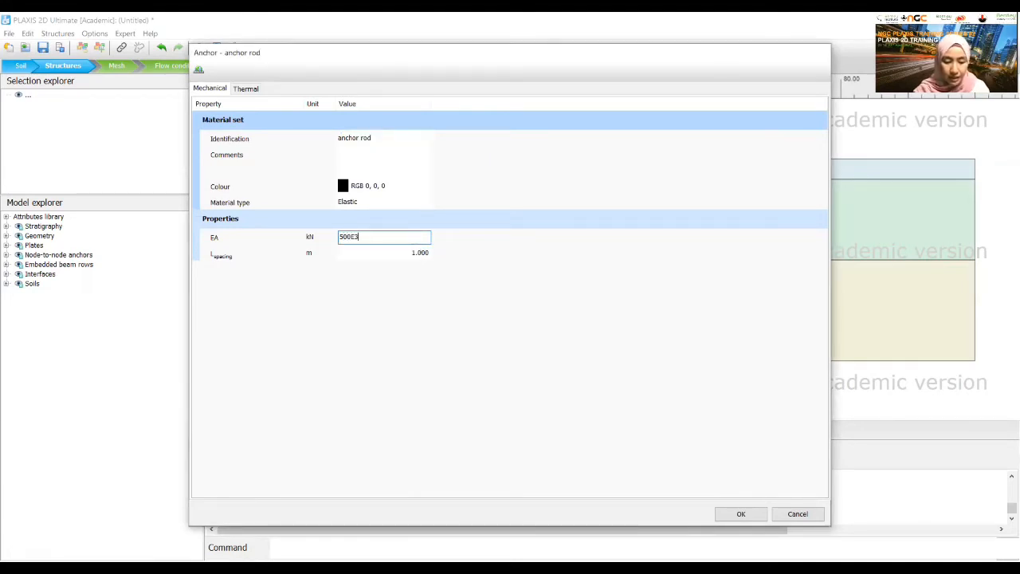
key("Tab")
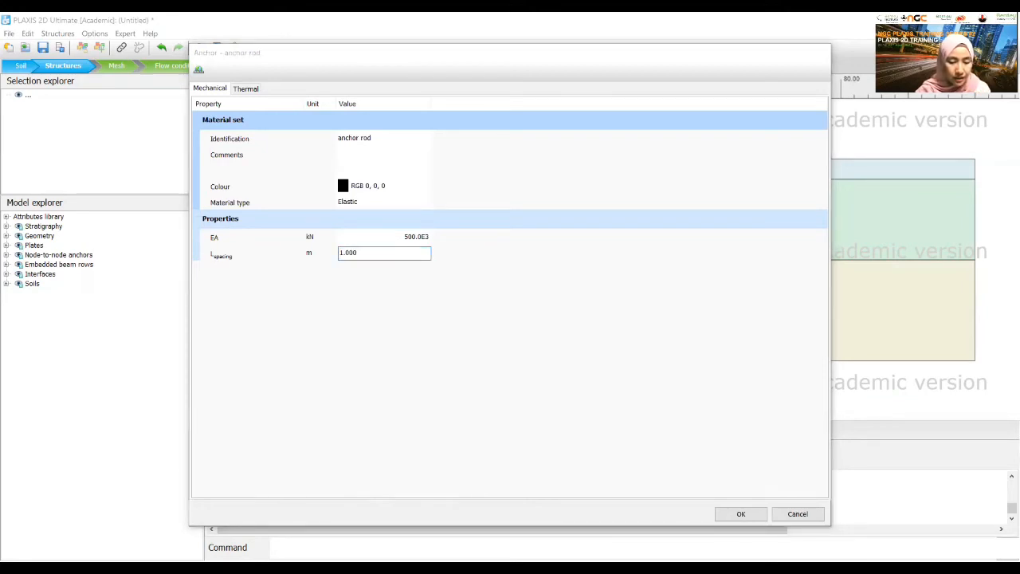
left_click(296, 247)
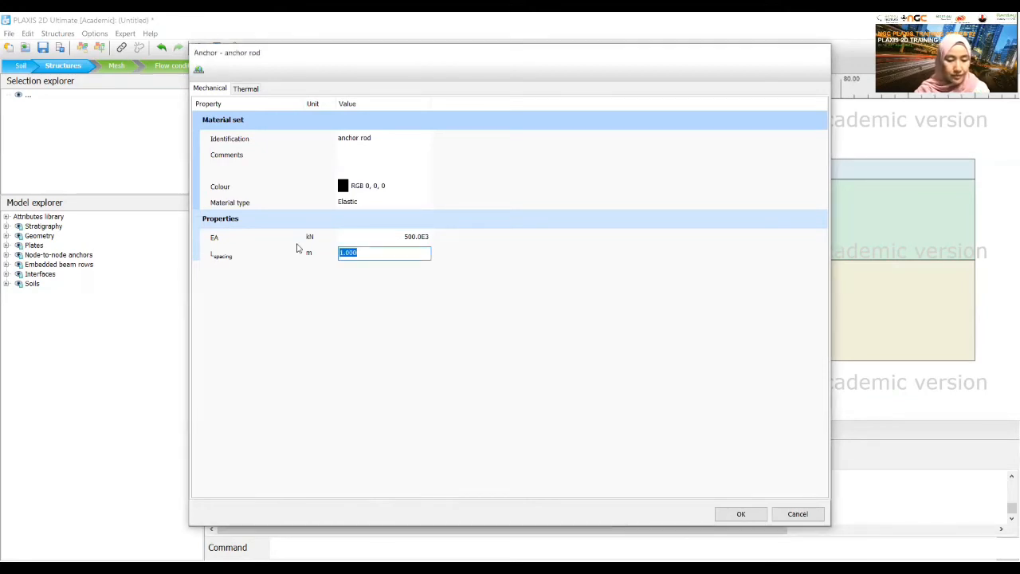
type("2.5")
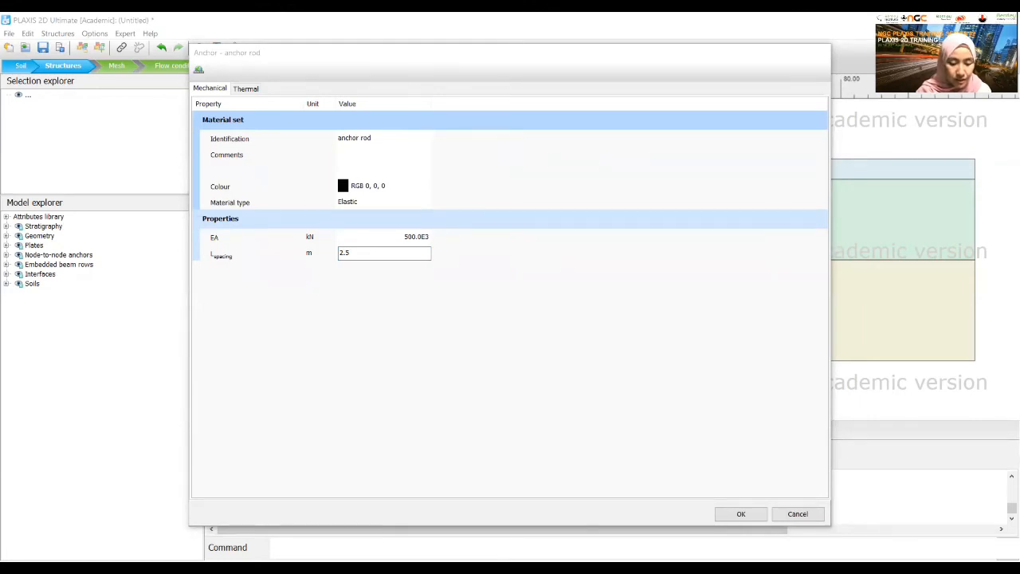
left_click(749, 514)
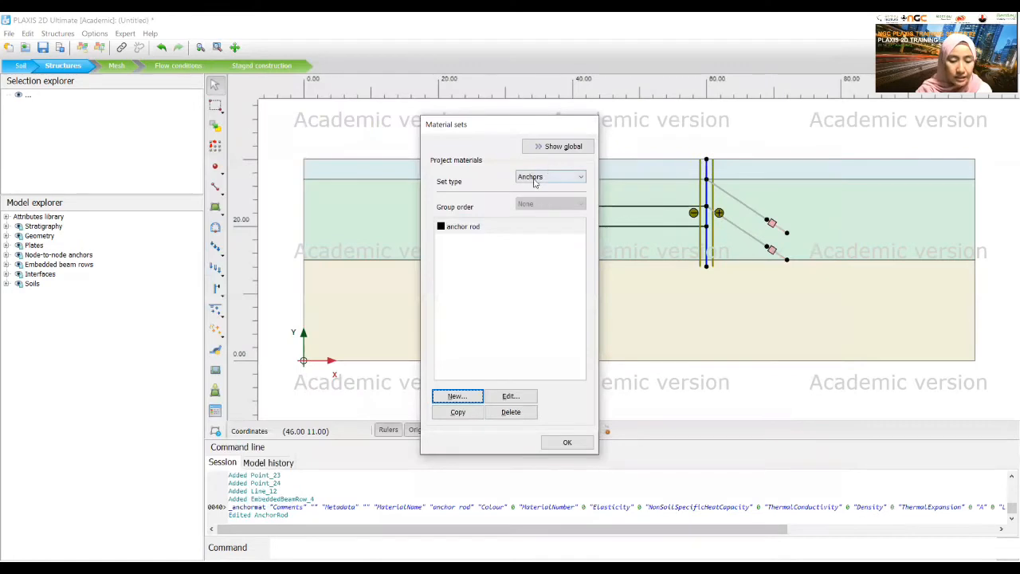
Step: Add a new embedded beam row material set to the project materials and name it "grout body"
left_click(535, 179)
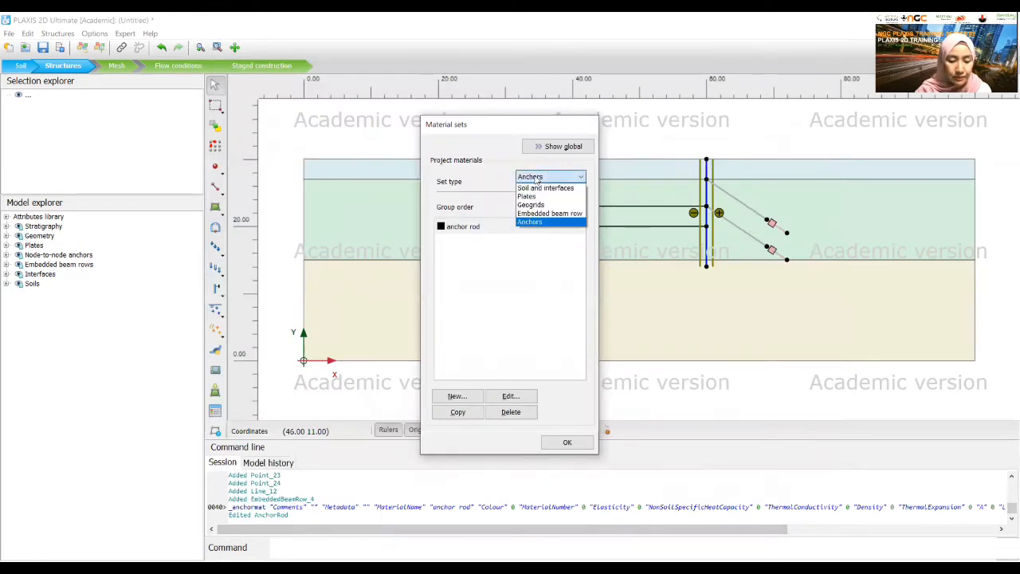
left_click(538, 215)
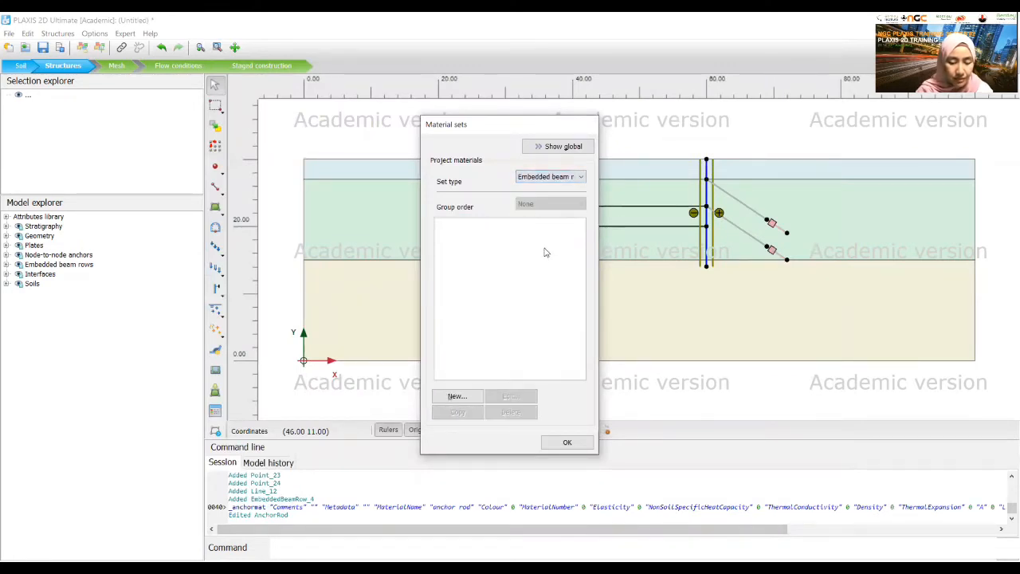
left_click(456, 397)
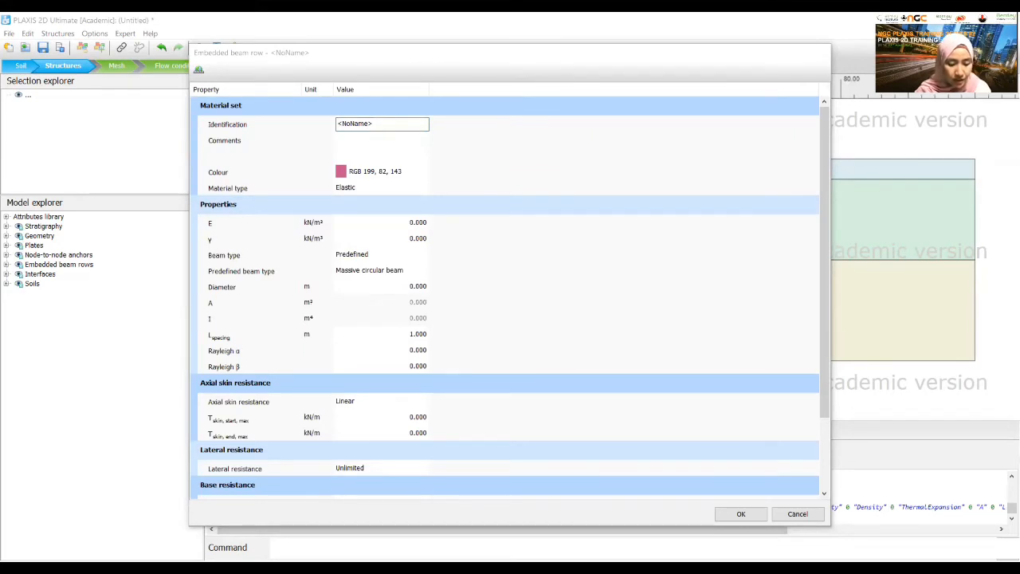
type("grout body")
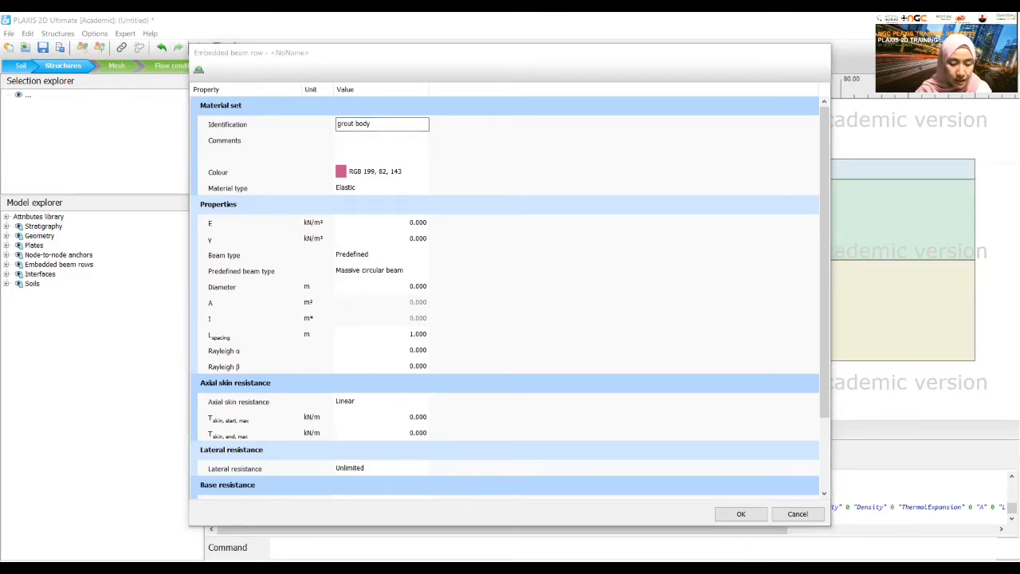
Step: Set the grout body's stiffness E to 7.07E6 kN/m² and its unit weight to 0
left_click(434, 241)
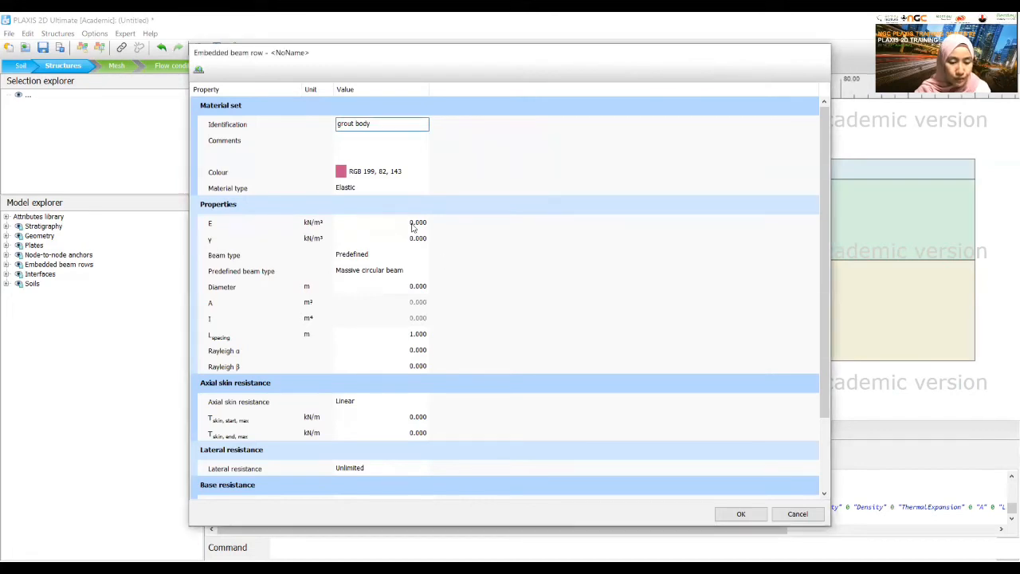
left_click(401, 223)
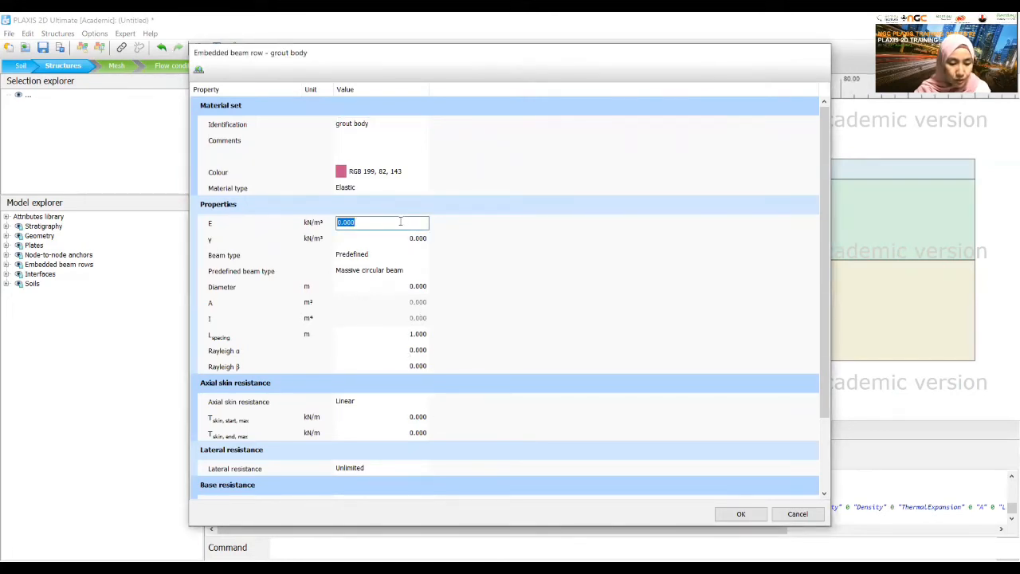
type("7.07E6")
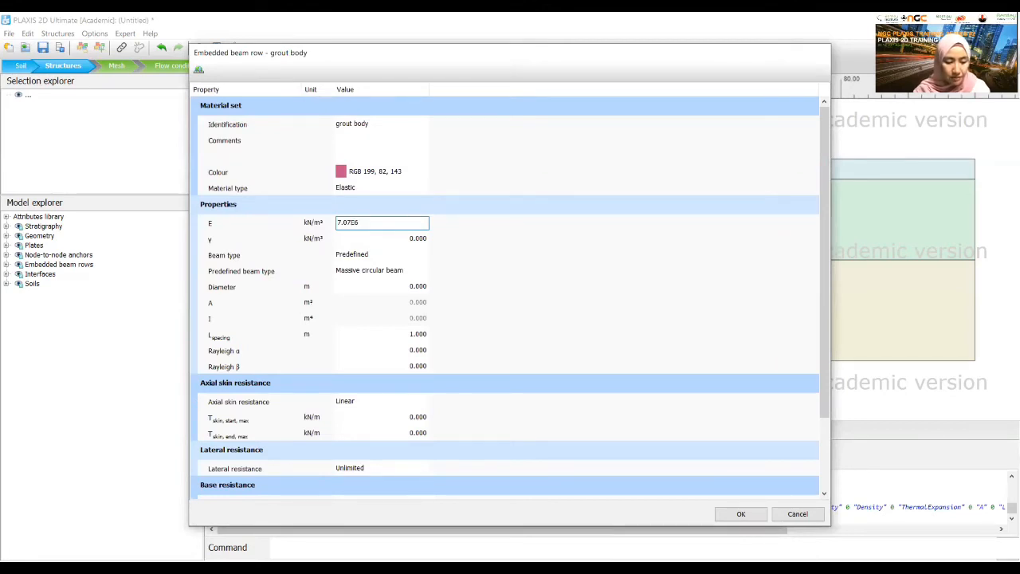
key("Tab")
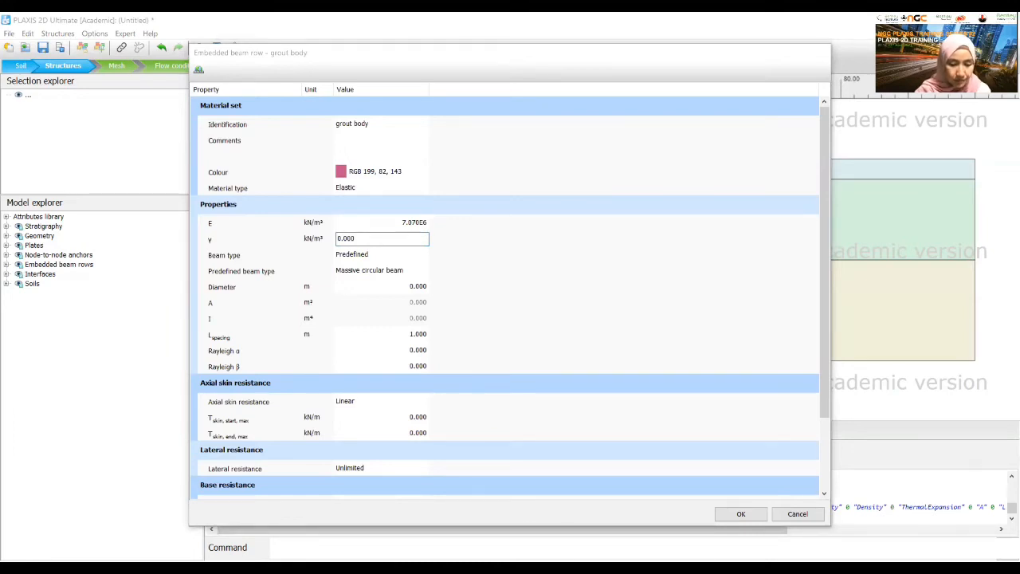
type("0")
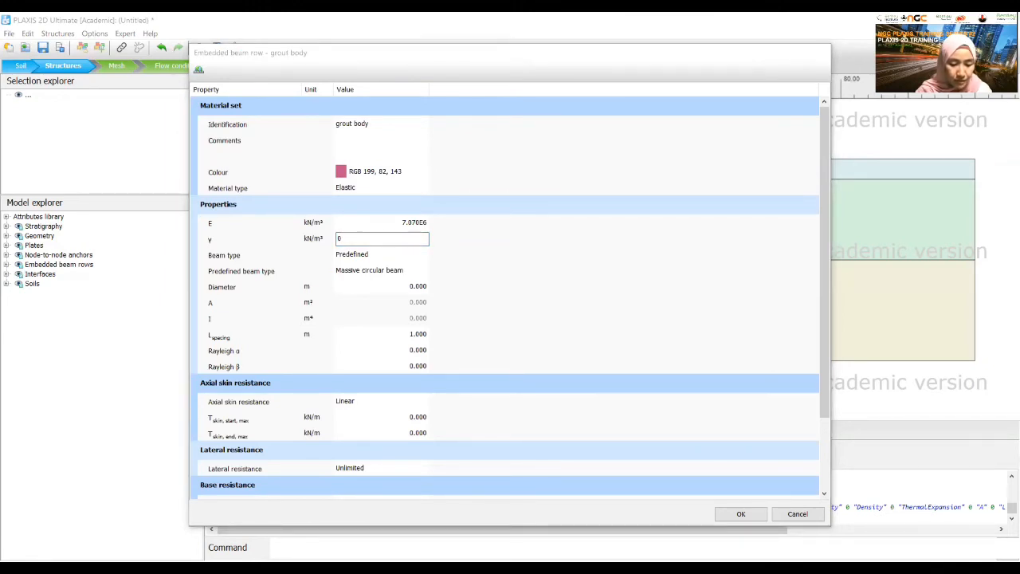
left_click(474, 520)
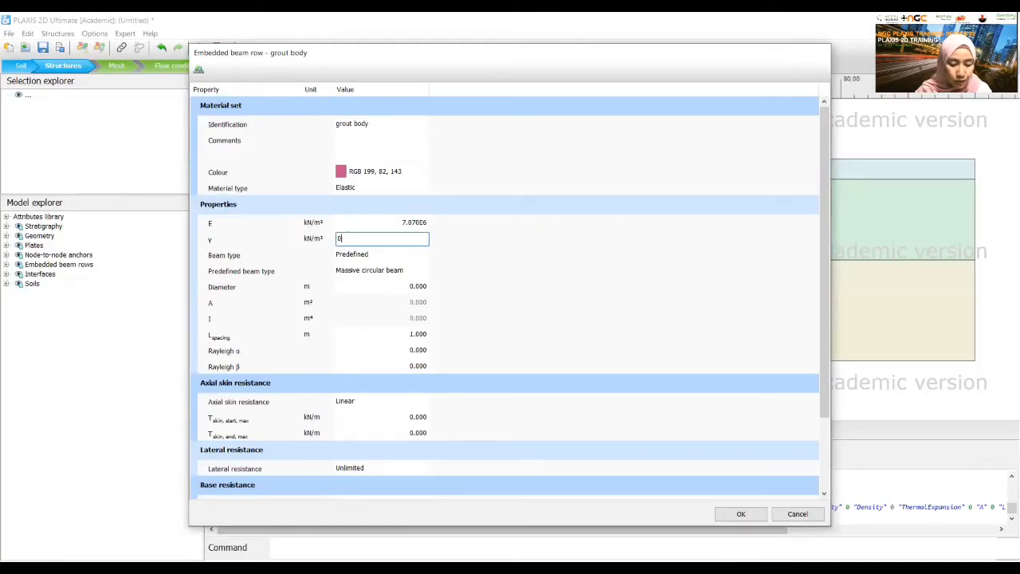
key("alt+Tab")
key("alt+Tab")
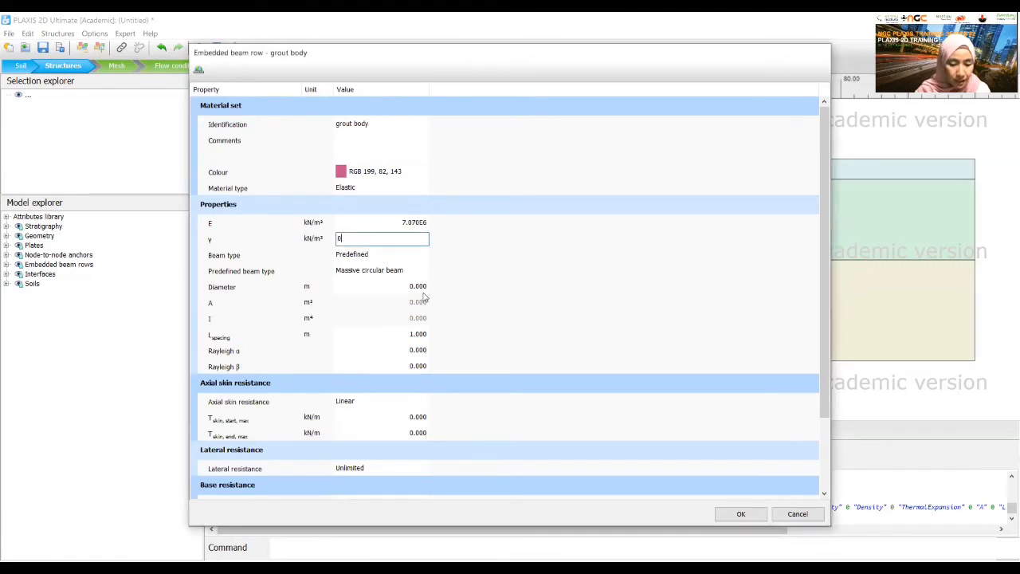
Step: Set the grout body's beam diameter to 0.3 m and its out-of-plane spacing to 2.5 m
key("Tab")
type("0")
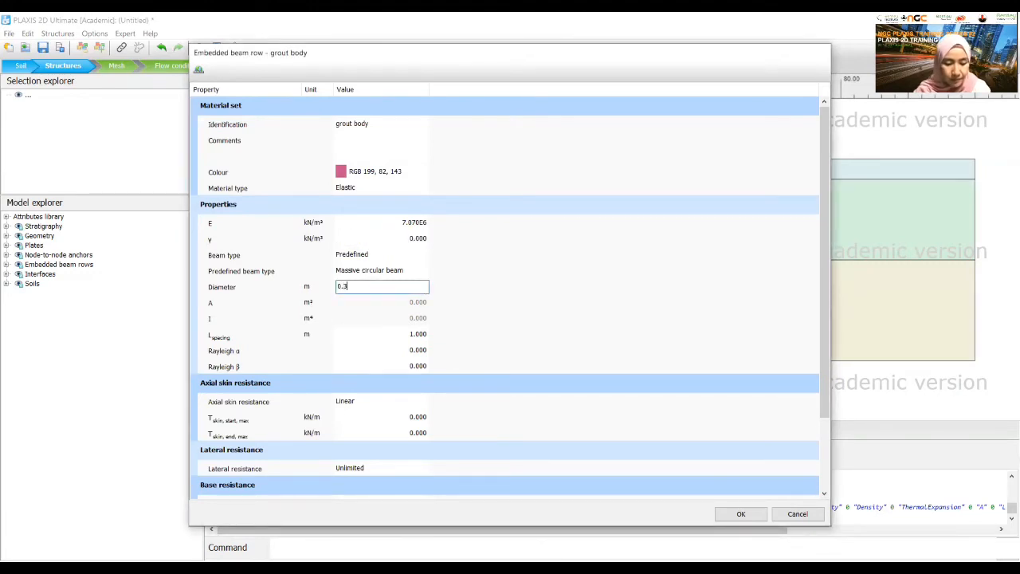
type(".3")
key("Tab")
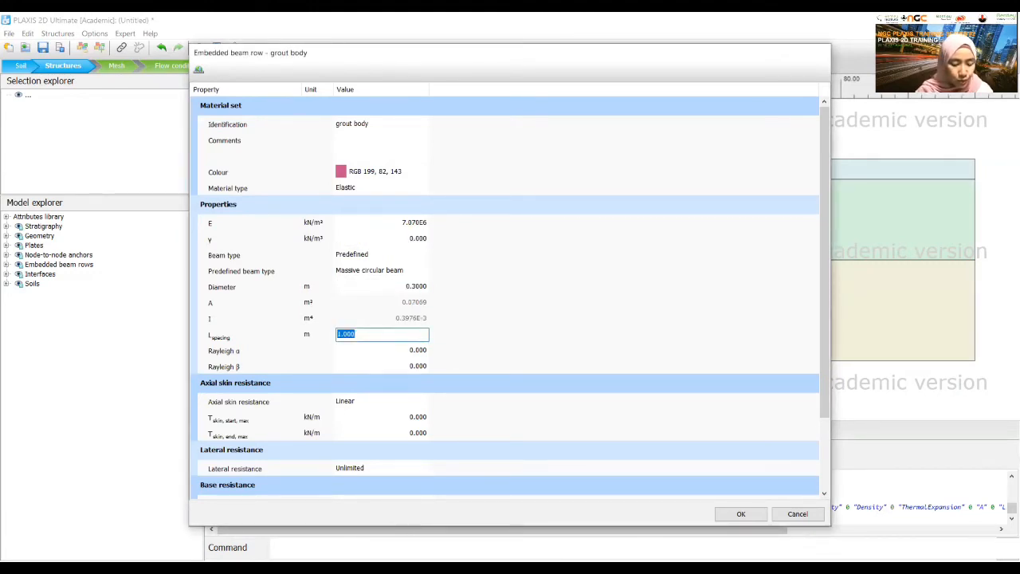
key("alt+Tab")
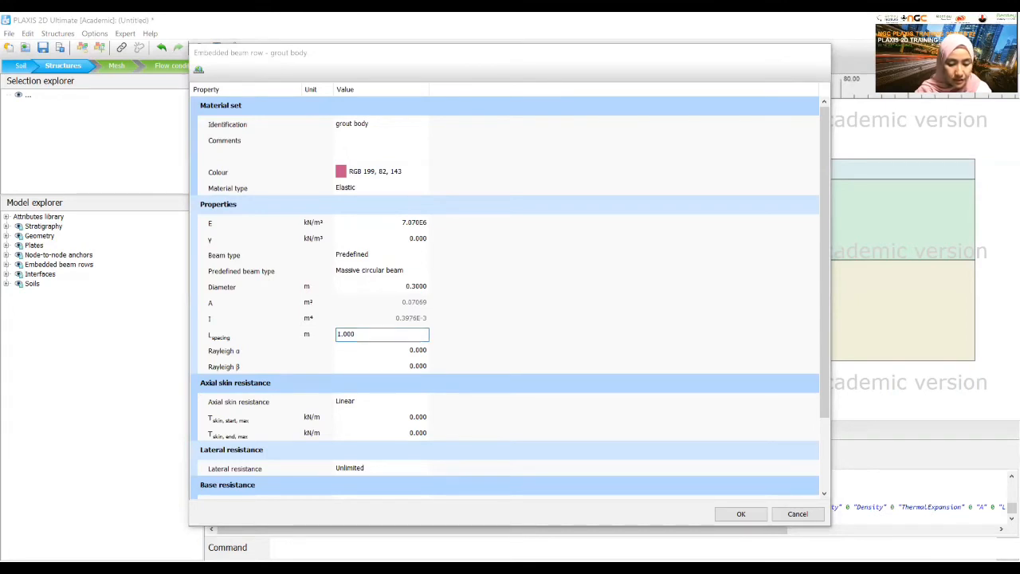
key("alt+Tab")
type("2")
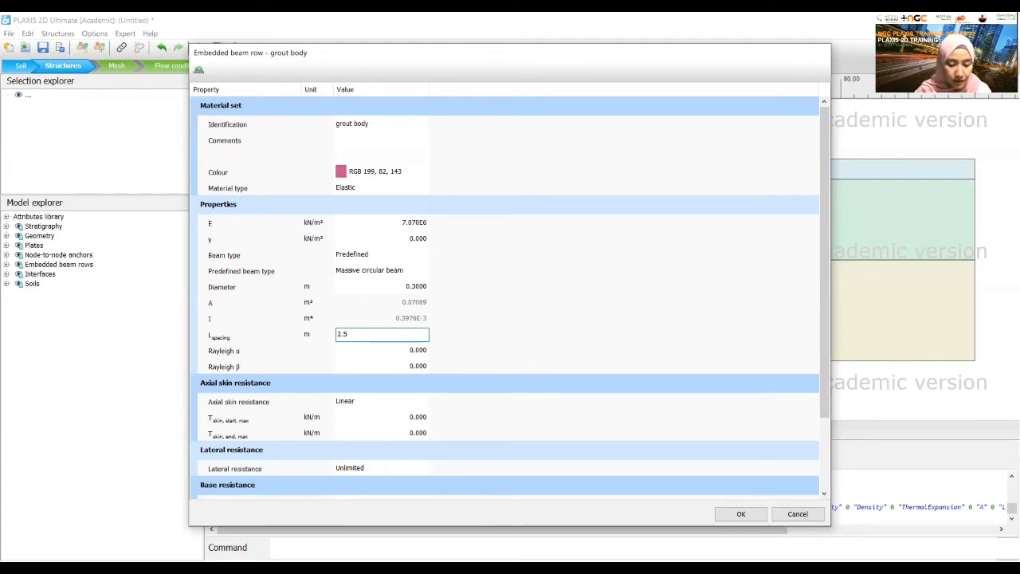
key("alt+Tab")
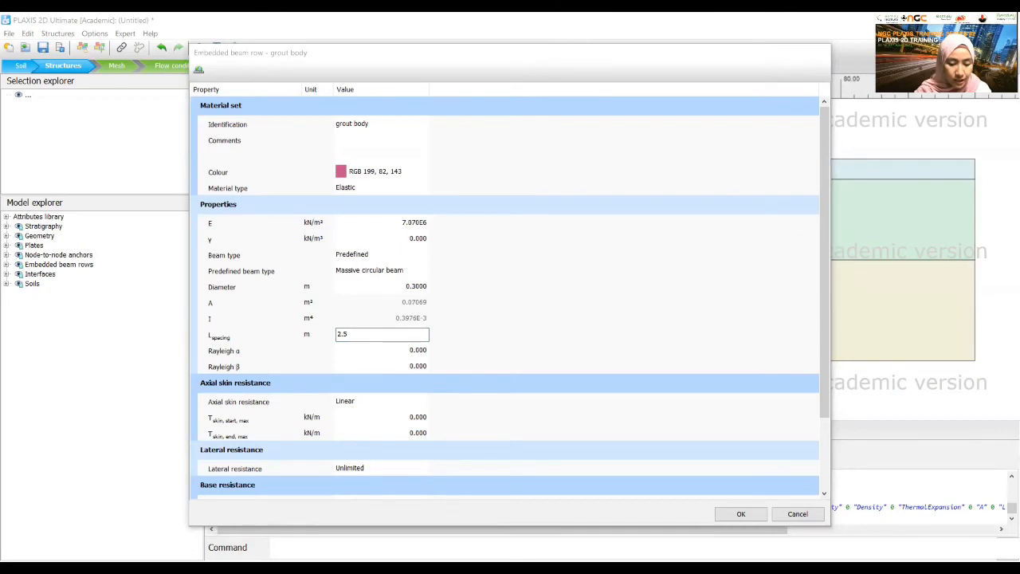
key("alt+Tab")
Step: Set the grout body's maximum axial skin resistance to 400 kN/m at both the start and the end
left_click(402, 417)
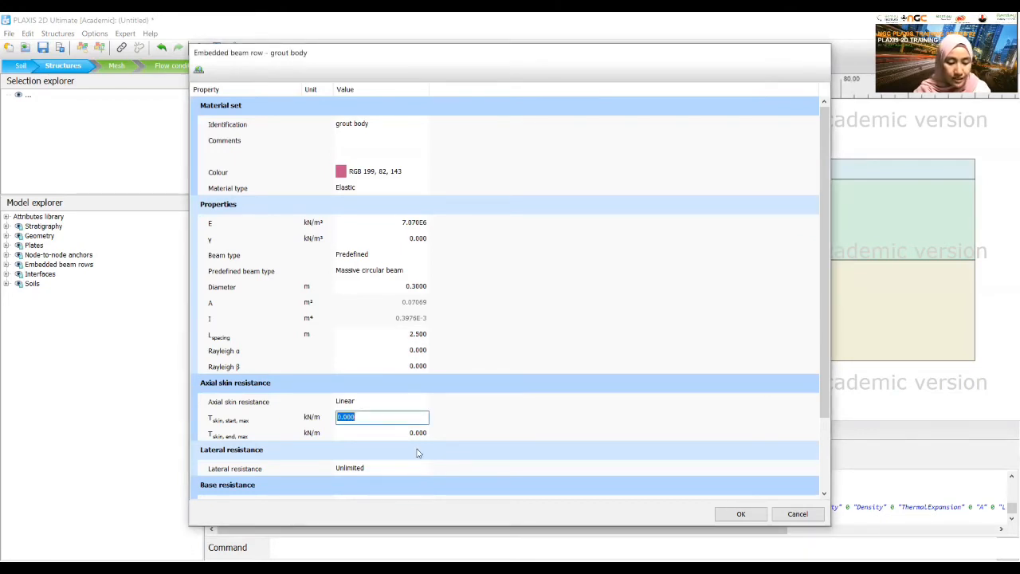
type("4")
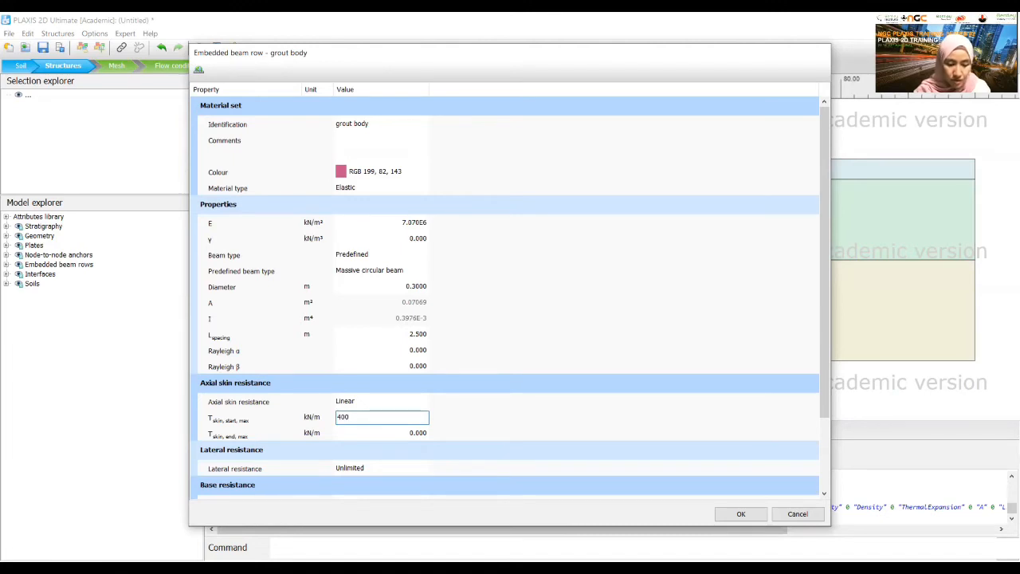
key("Tab")
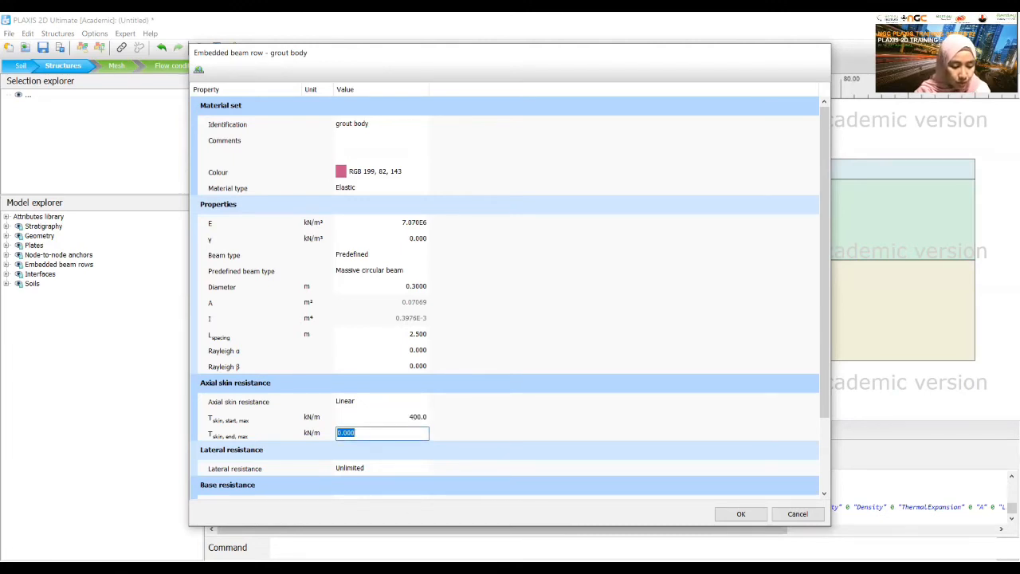
key("alt+Tab")
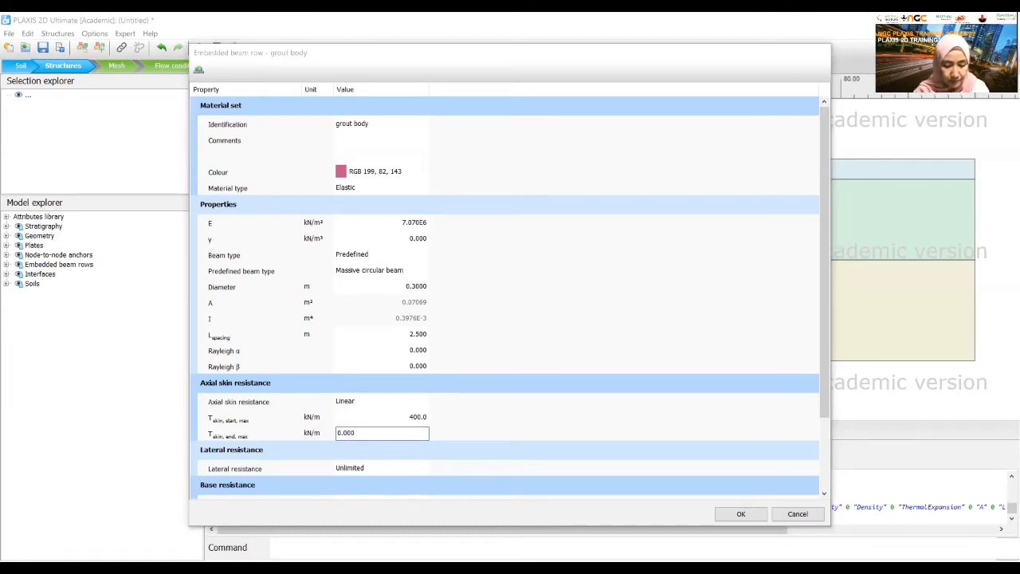
key("alt+Tab")
type("400")
key("alt+Tab")
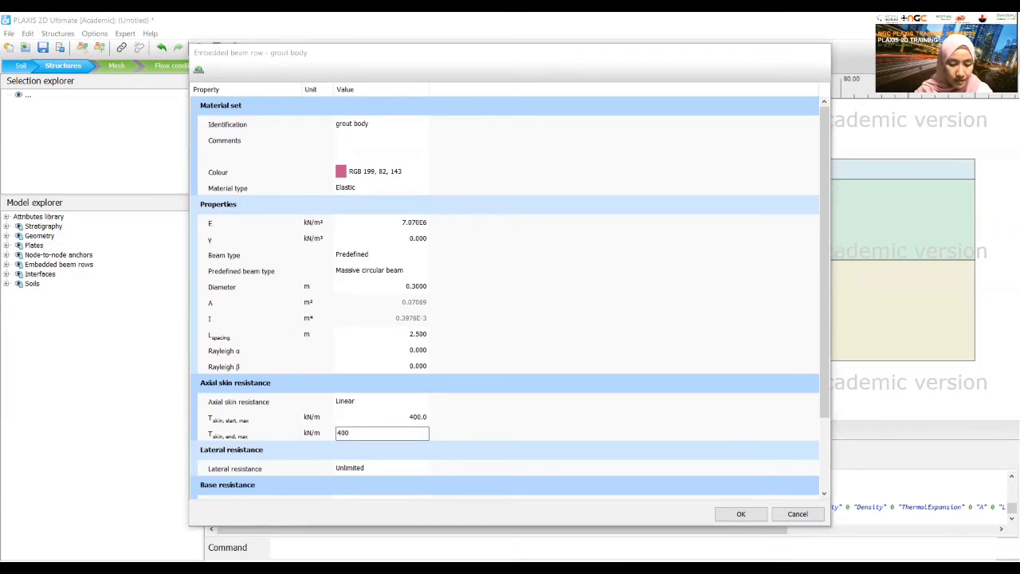
key("alt+Tab")
key("Return")
scroll(533, 433, "down", 3)
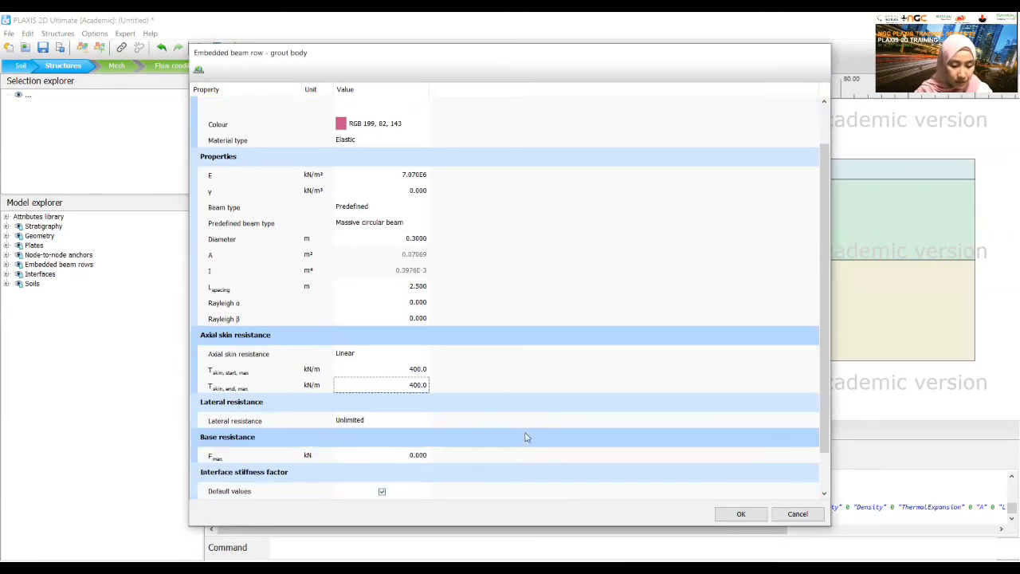
Step: Save the grout body material with the default interface stiffness factors and close the material sets
key("alt+Tab")
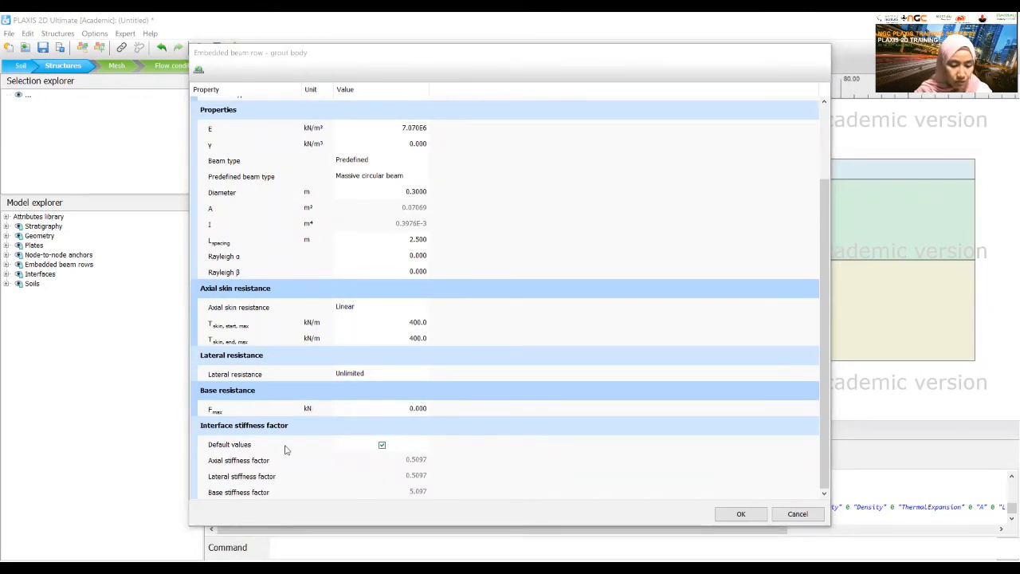
key("alt+Tab")
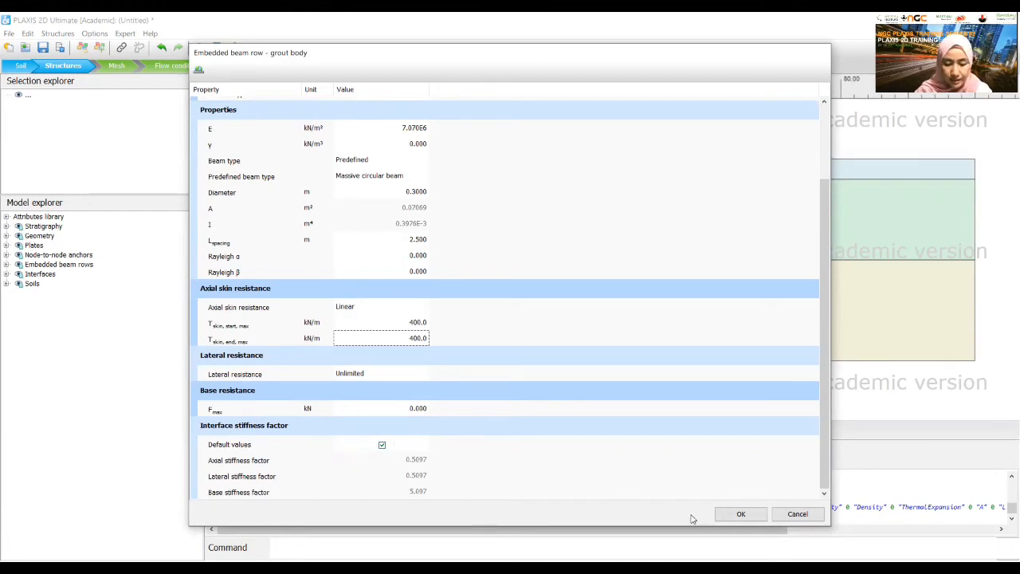
left_click(742, 515)
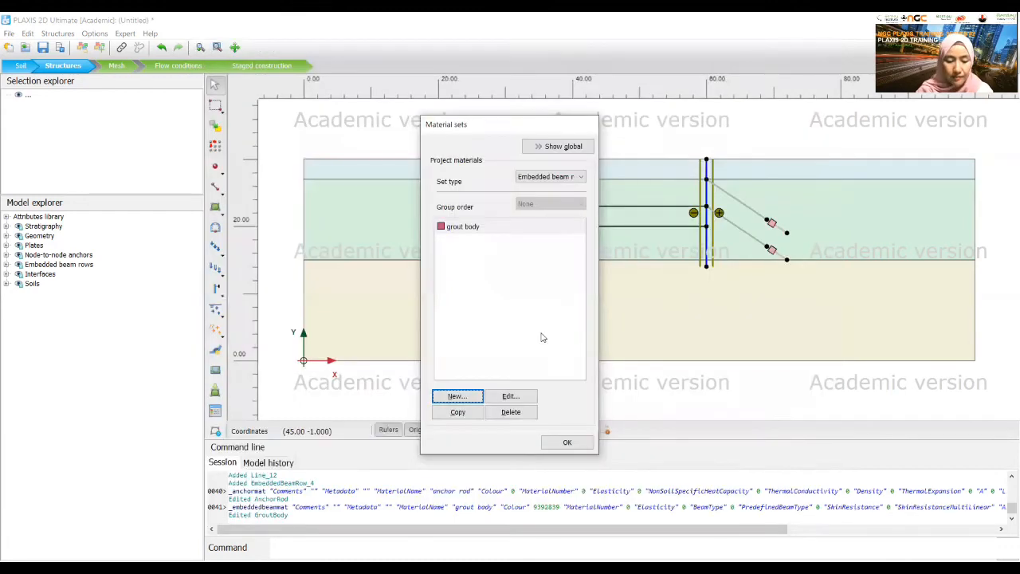
left_click(558, 444)
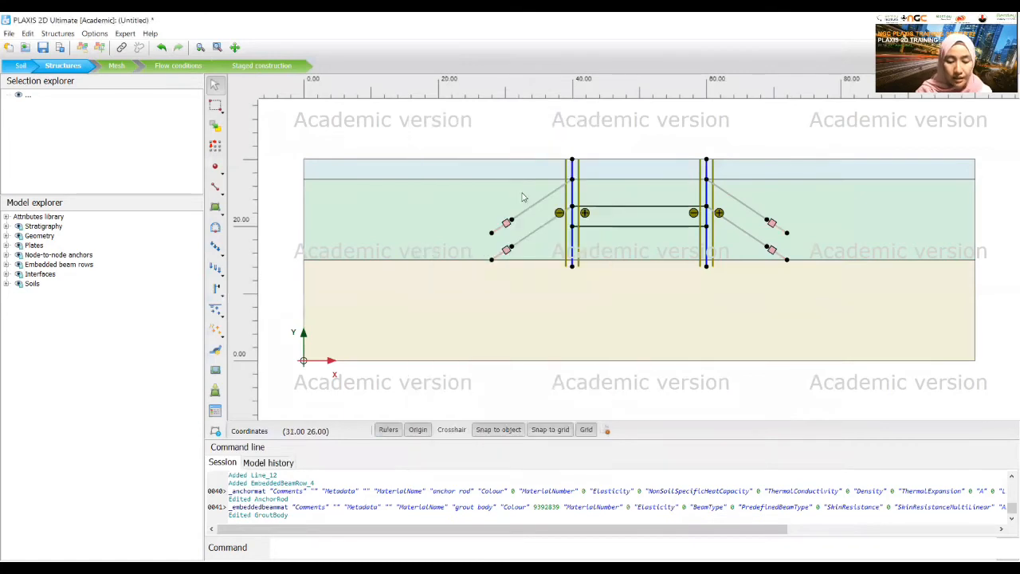
Step: Assign the anchor rod material to the four inclined node-to-node anchors on both sides of the excavation and clear the selection
left_click(537, 205)
left_click(540, 229, "ctrl")
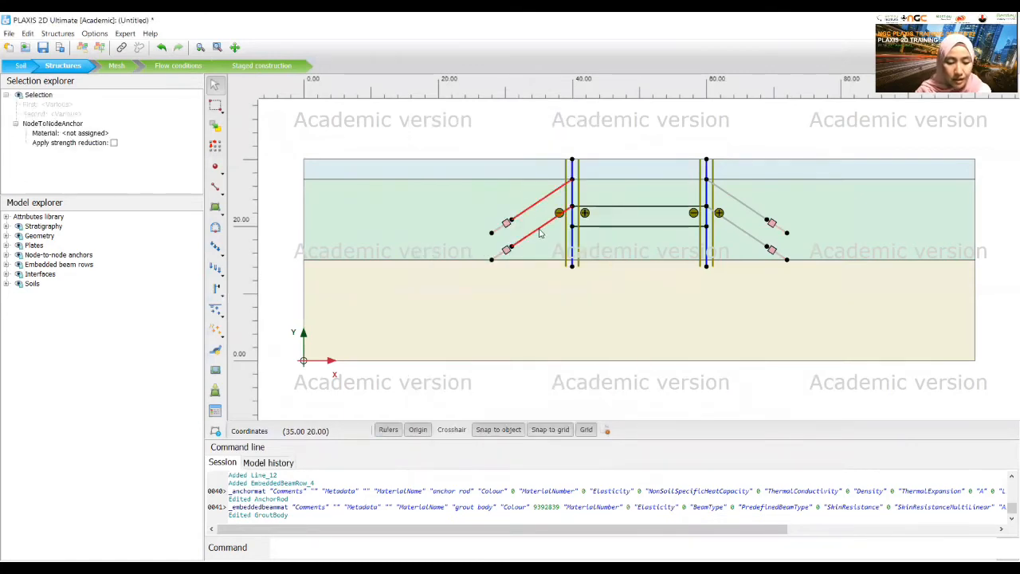
left_click(742, 205, "ctrl")
left_click(737, 230, "ctrl")
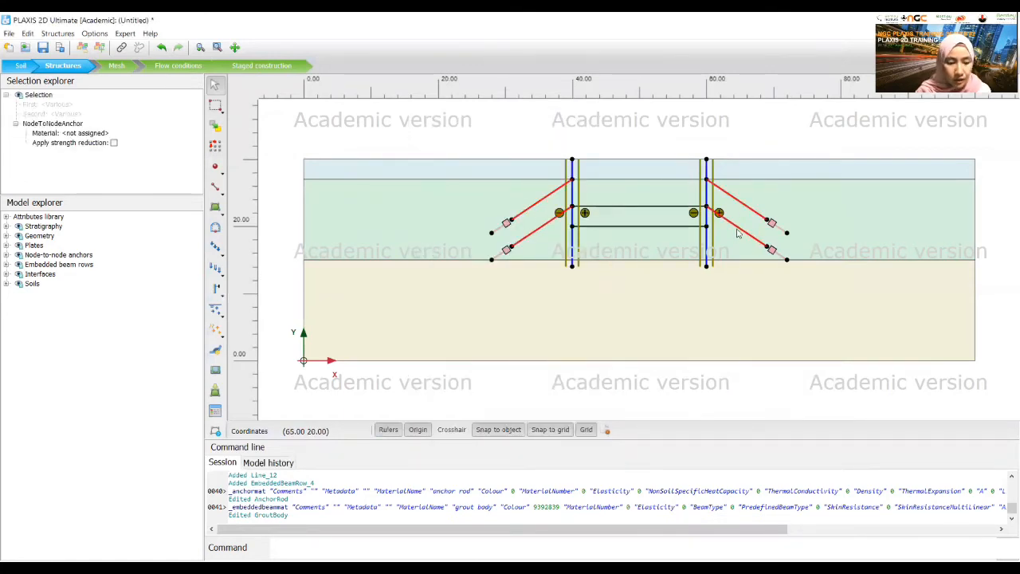
left_click(102, 135)
left_click(102, 137)
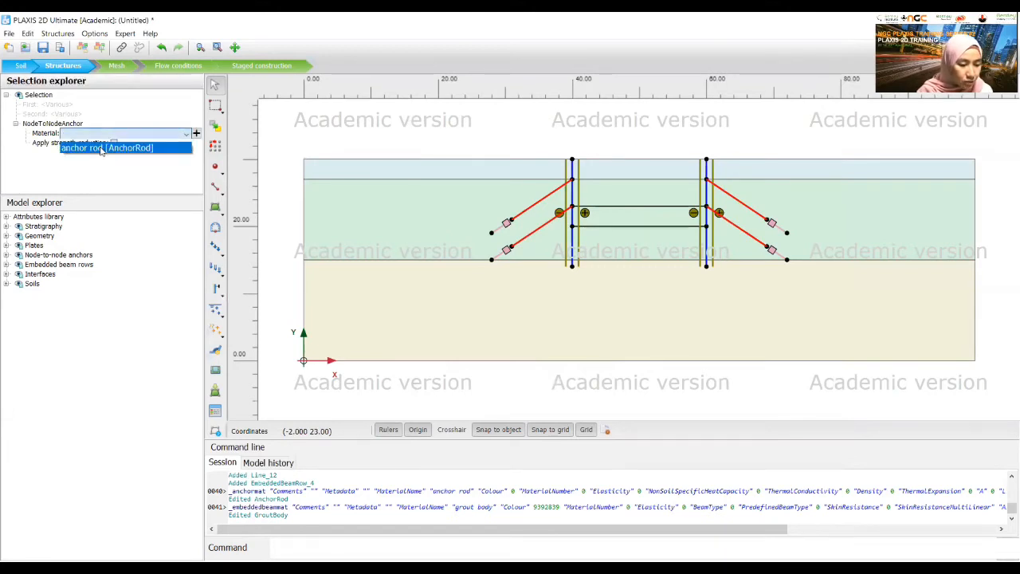
left_click(148, 146)
left_click(468, 194)
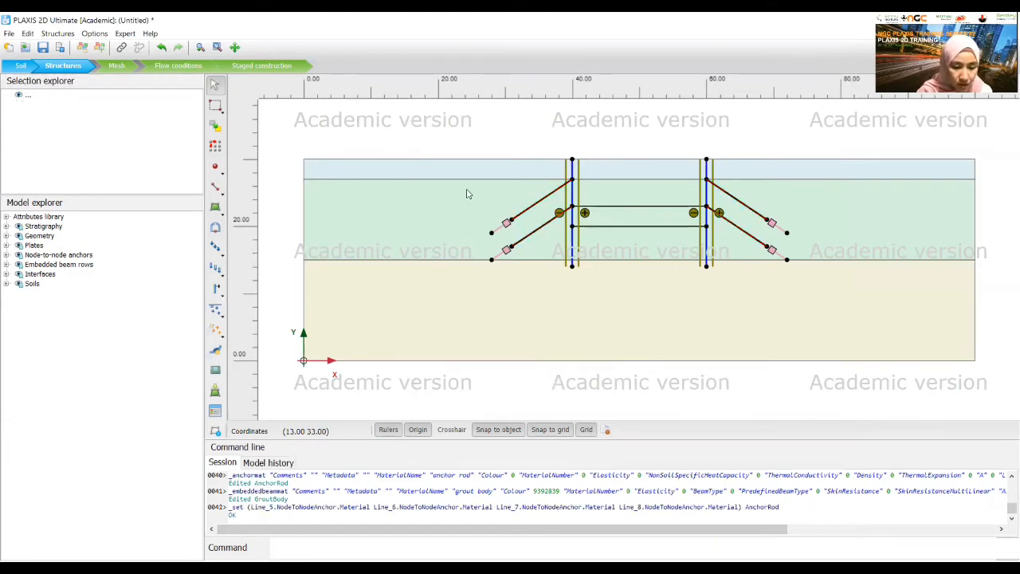
Step: Assign the grout body material to all four embedded beam rows and set their behaviour to Grout body
left_click(501, 227)
left_click(500, 256, "ctrl")
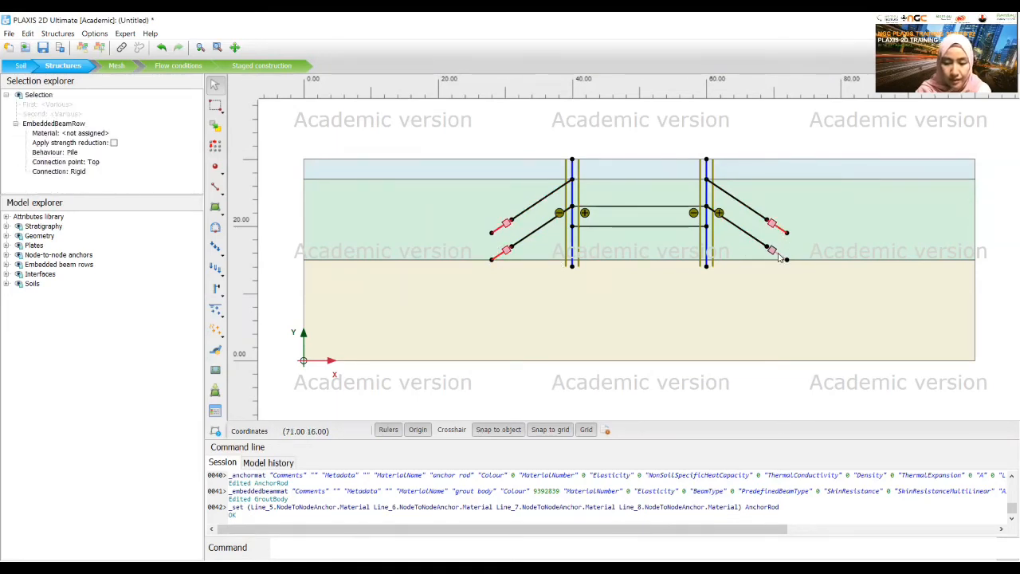
left_click(778, 254, "ctrl")
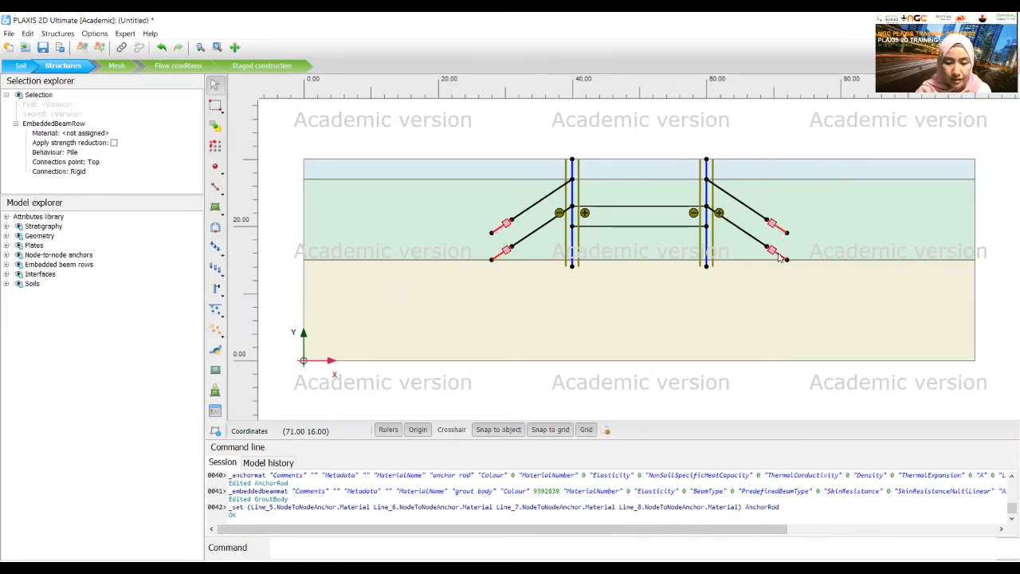
left_click(100, 134)
left_click(102, 148)
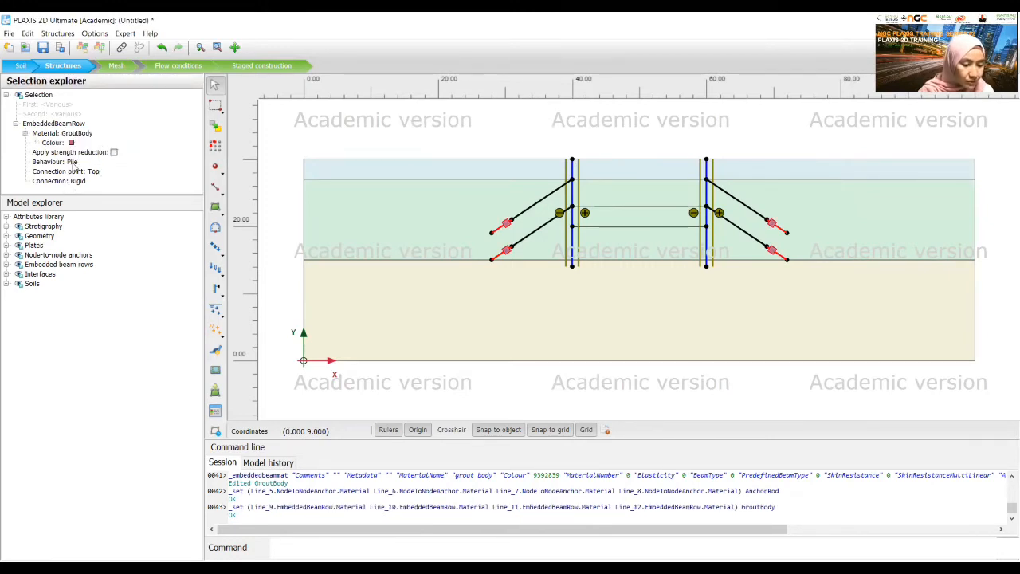
left_click(73, 164)
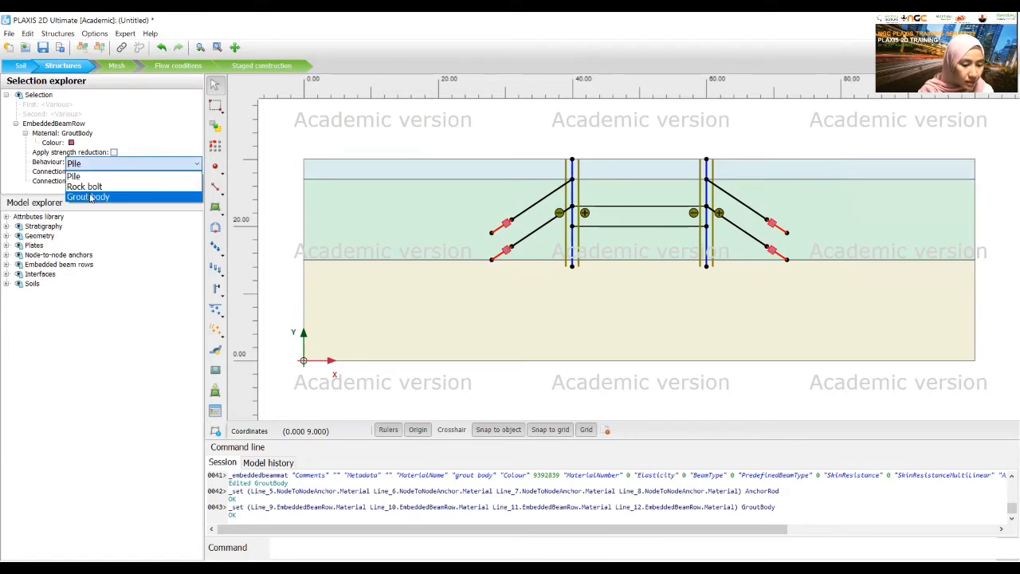
left_click(90, 197)
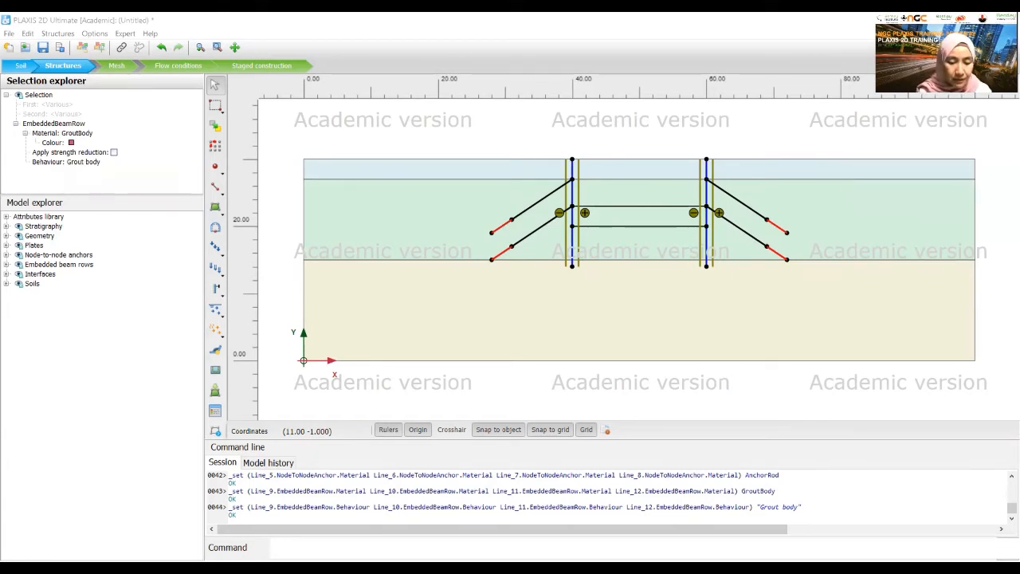
Step: Group the upper anchor rods and their grout bodies on both sides of the excavation
left_click(526, 141)
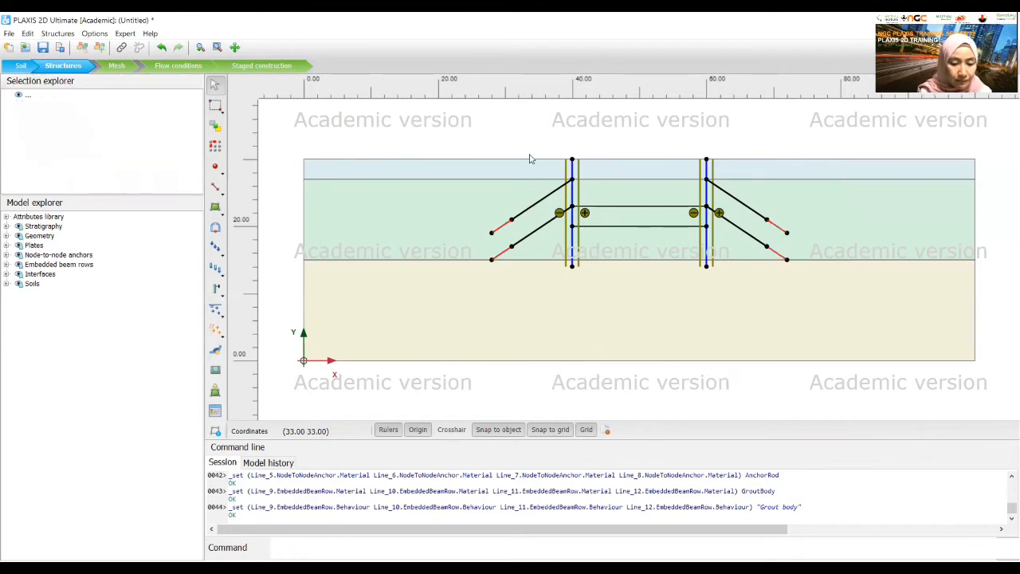
left_click(546, 202)
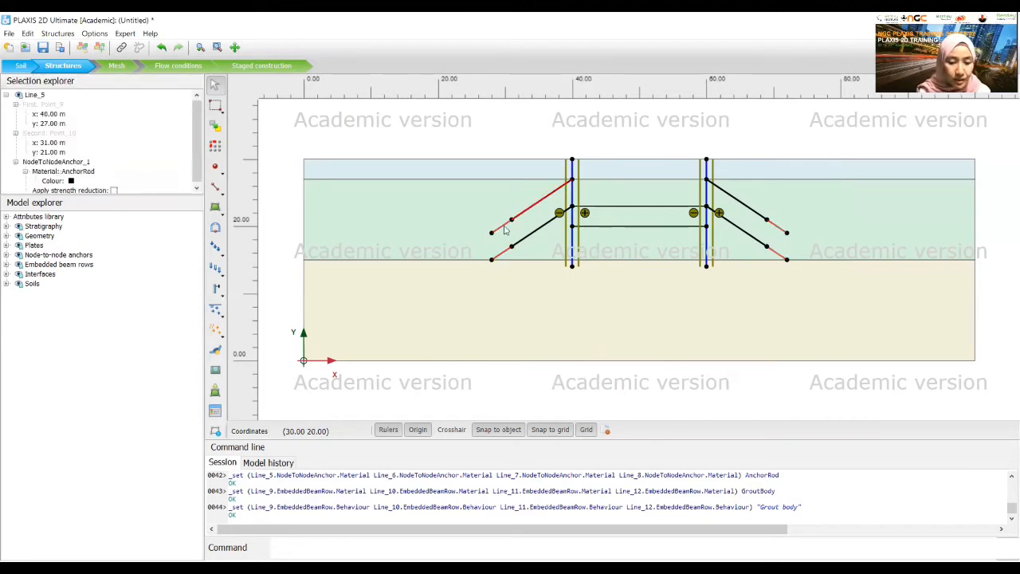
left_click(737, 201, "ctrl")
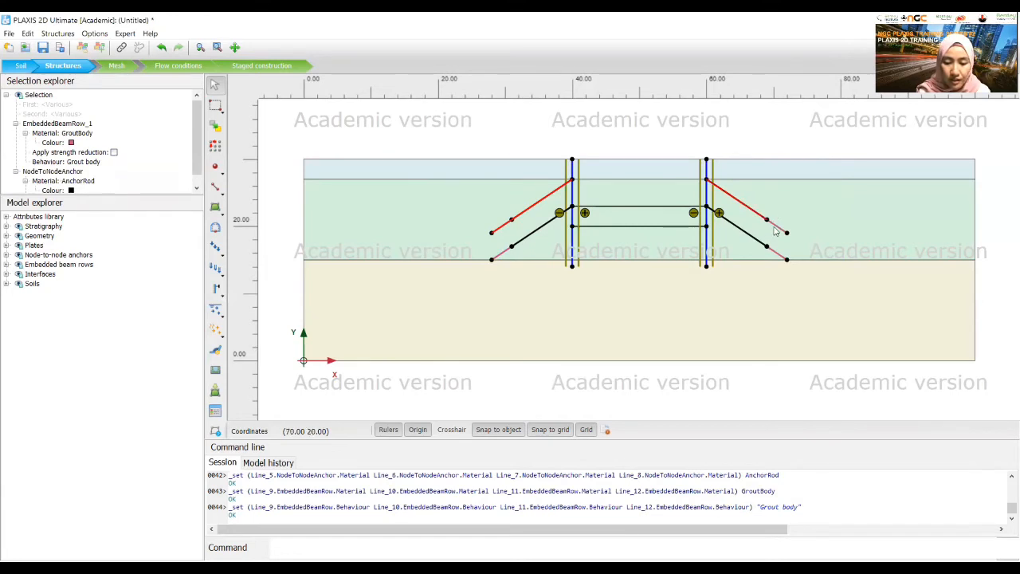
left_click(775, 231, "ctrl")
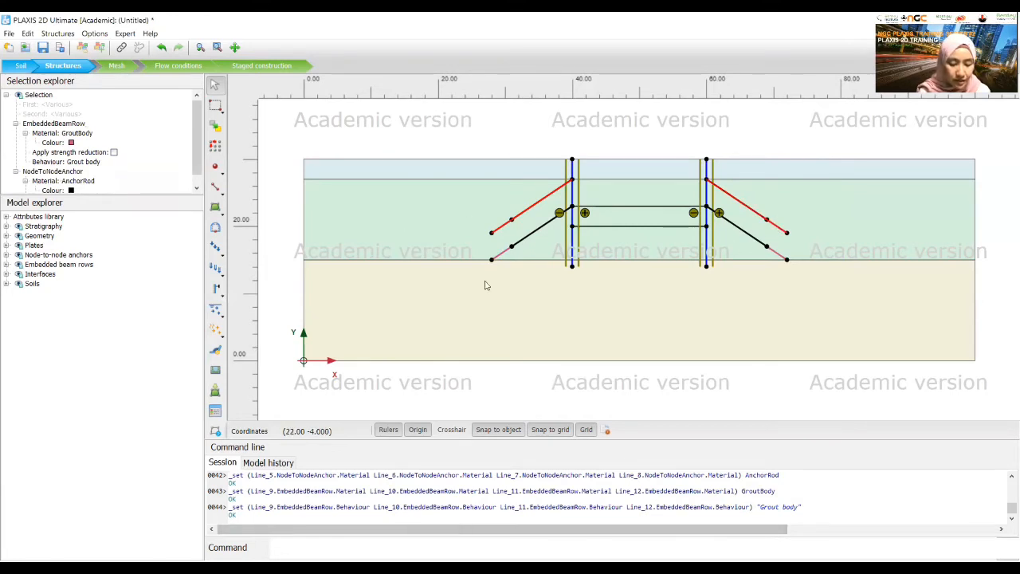
right_click(531, 208)
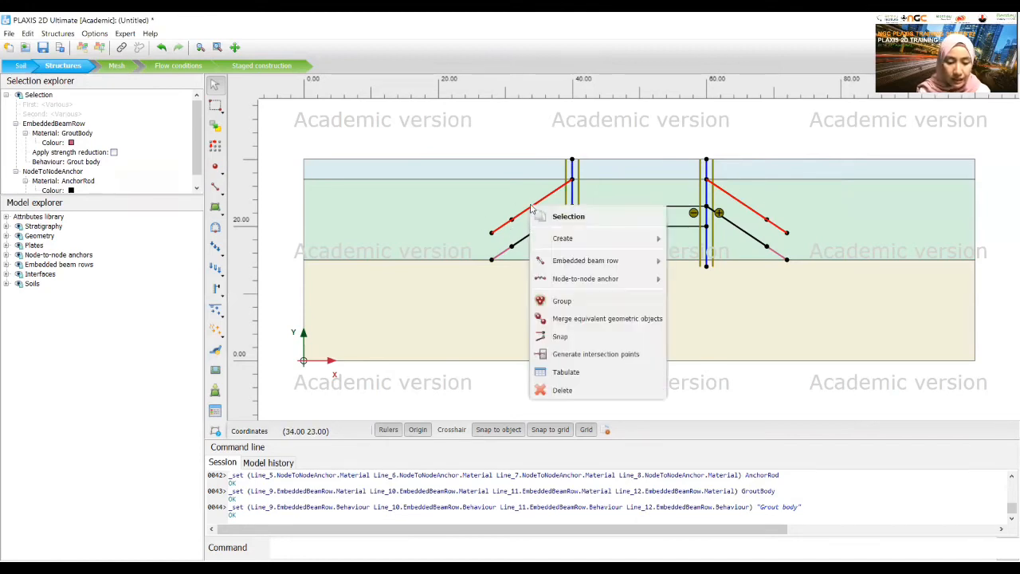
left_click(641, 308)
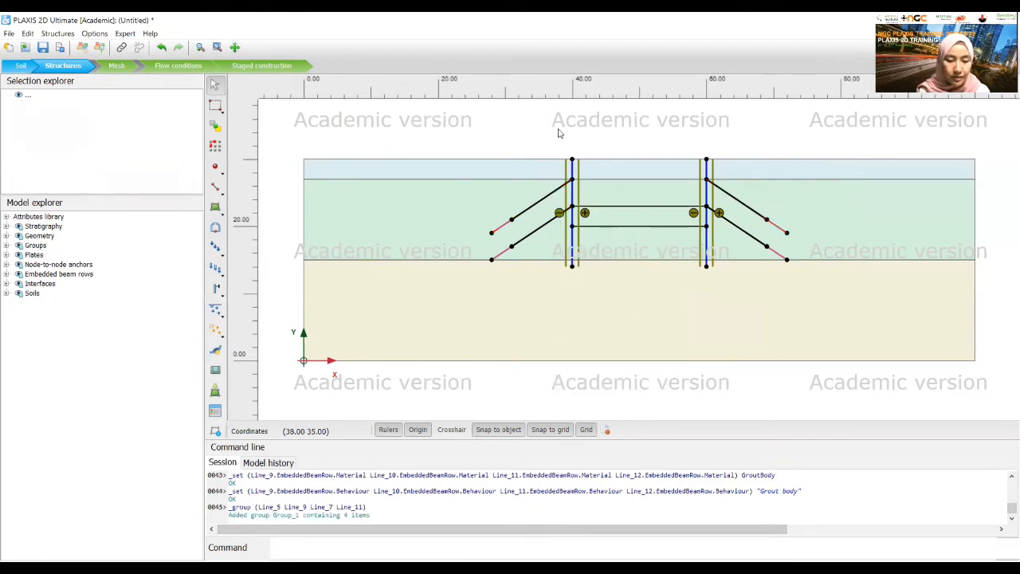
Step: Reselect the upper anchor rods and grout bodies on both sides and check which lines their group contains
left_click(536, 204)
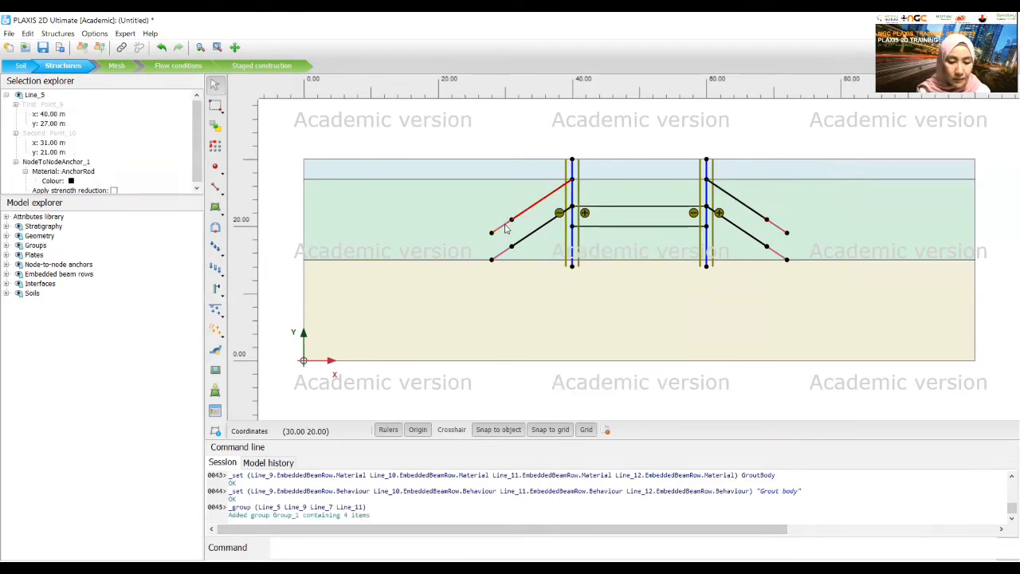
left_click(503, 225, "ctrl")
left_click(728, 197, "ctrl")
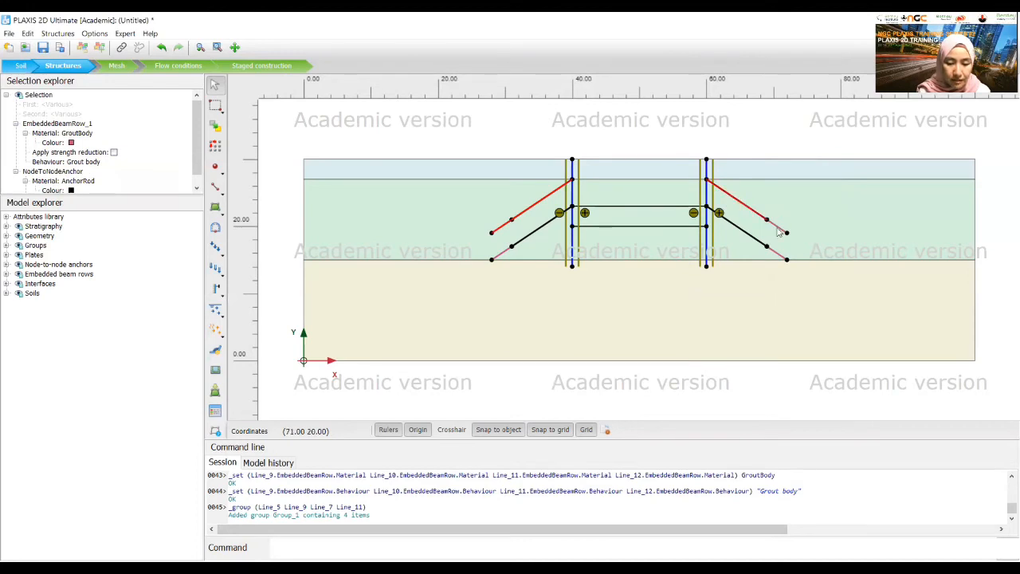
left_click(778, 227, "ctrl")
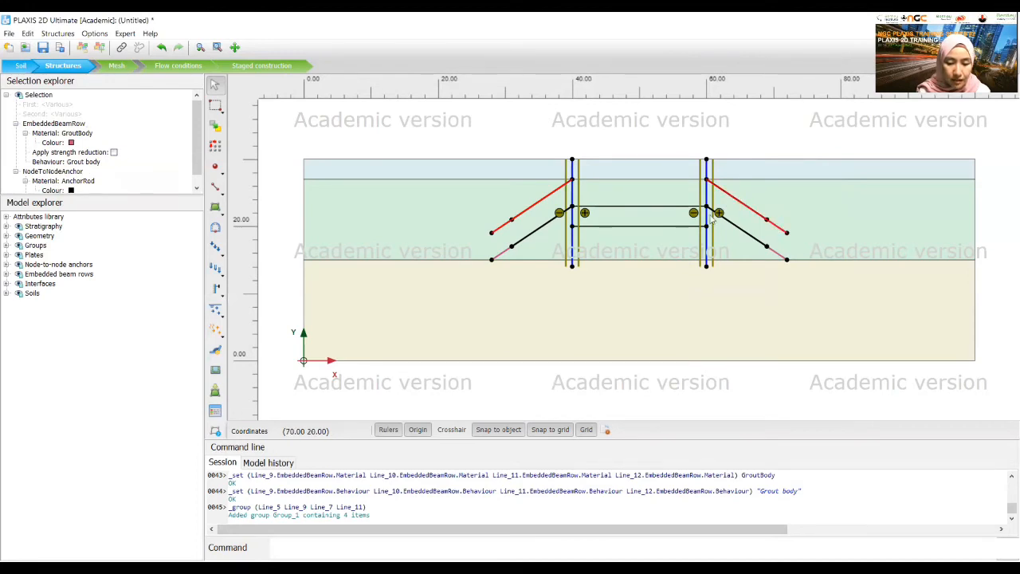
left_click(7, 245)
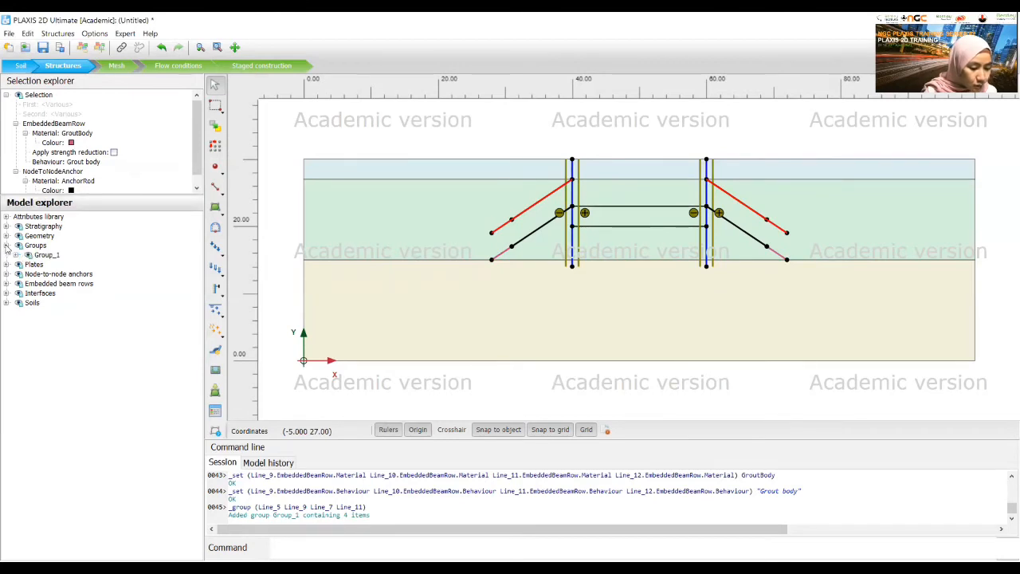
left_click(16, 255)
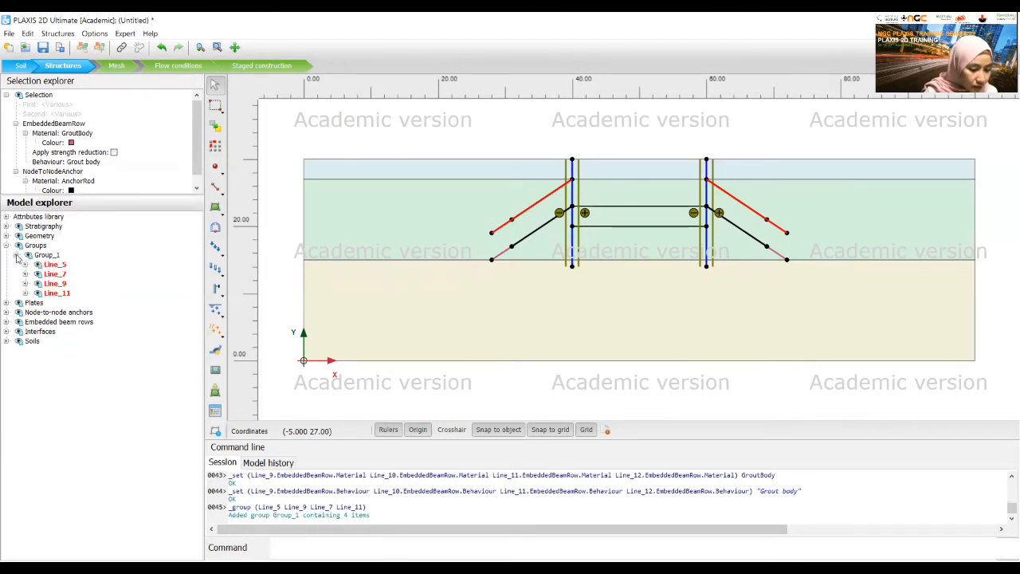
left_click(16, 255)
left_click(16, 255)
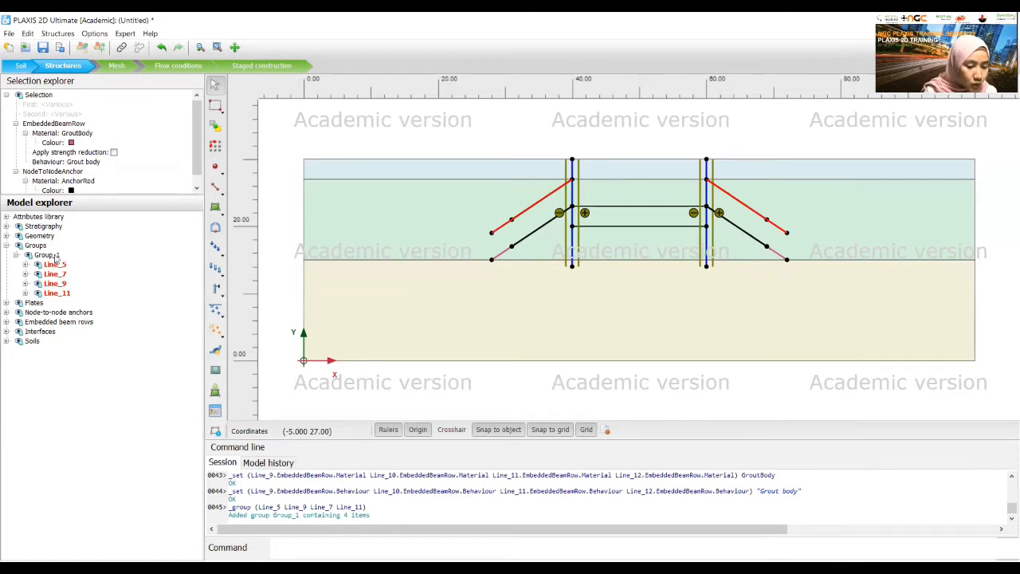
Step: Rename the group of upper ground anchors as GroundAnchor_Top and collapse its list of members
left_click(55, 255)
left_click(50, 256)
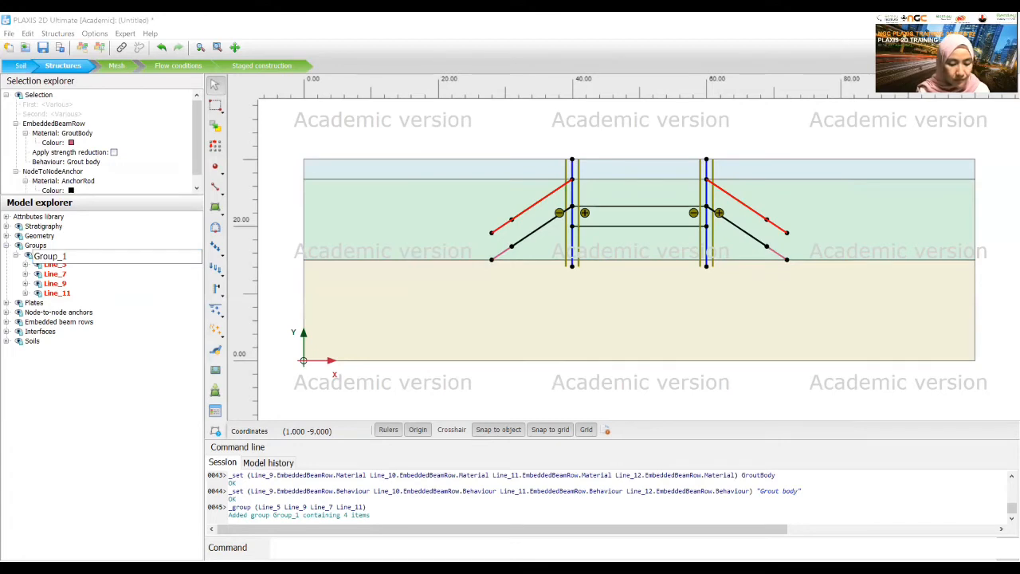
type("GroundAnchor_Top")
left_click(295, 137)
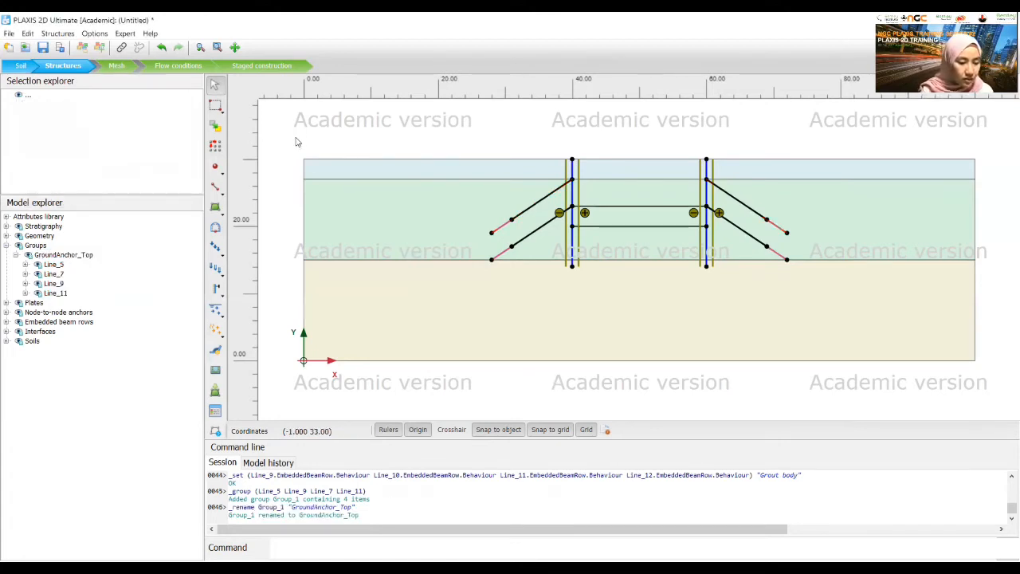
left_click(16, 255)
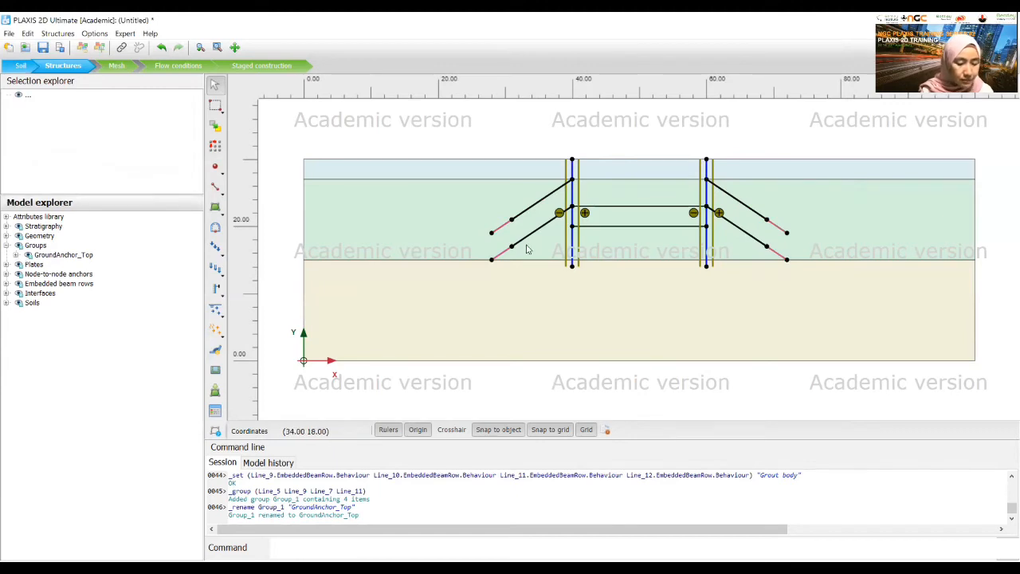
Step: Group the lower anchor rods and their grout bodies on both sides of the excavation
left_click(533, 235)
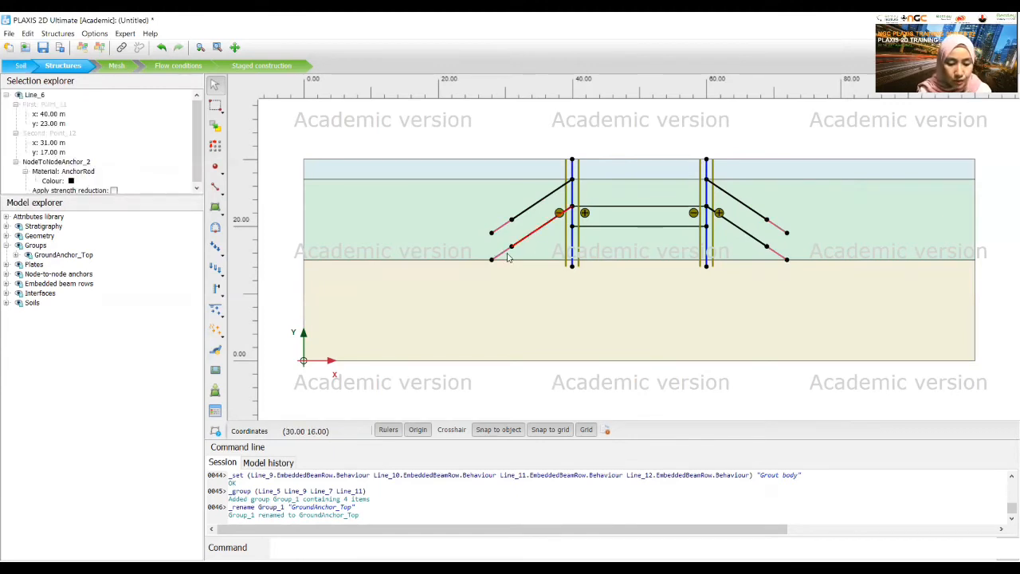
left_click(783, 258, "ctrl")
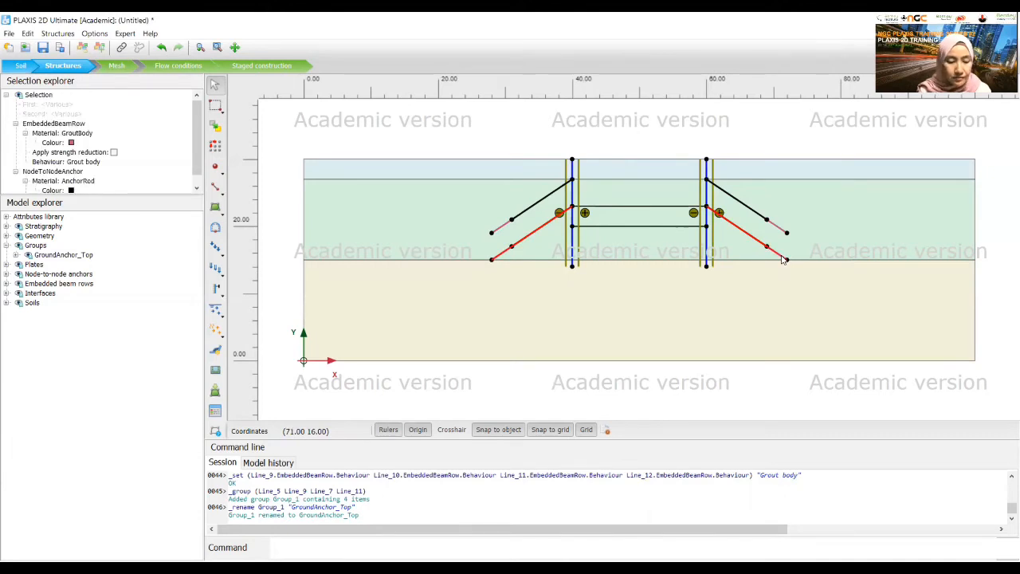
right_click(784, 259)
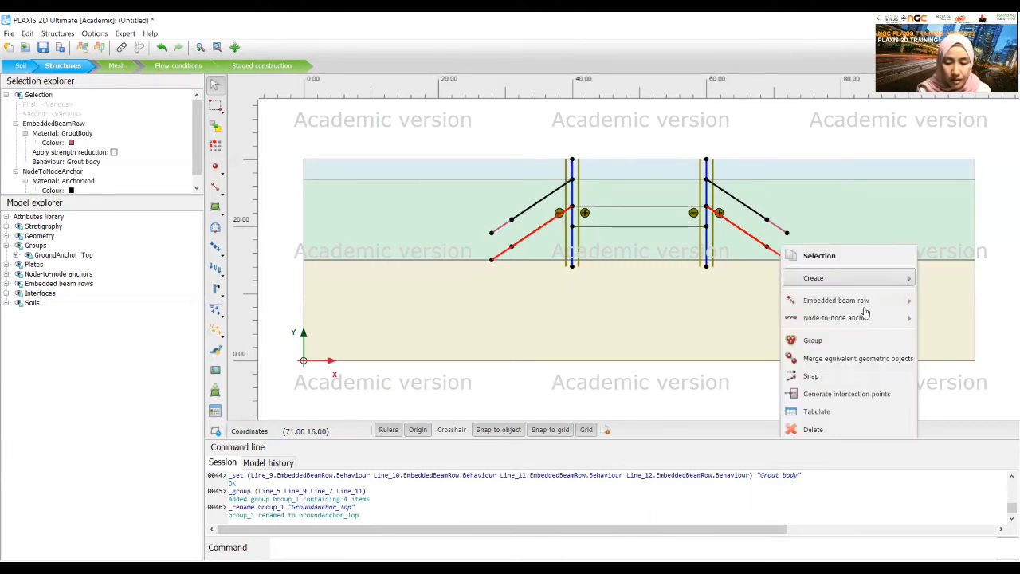
left_click(846, 347)
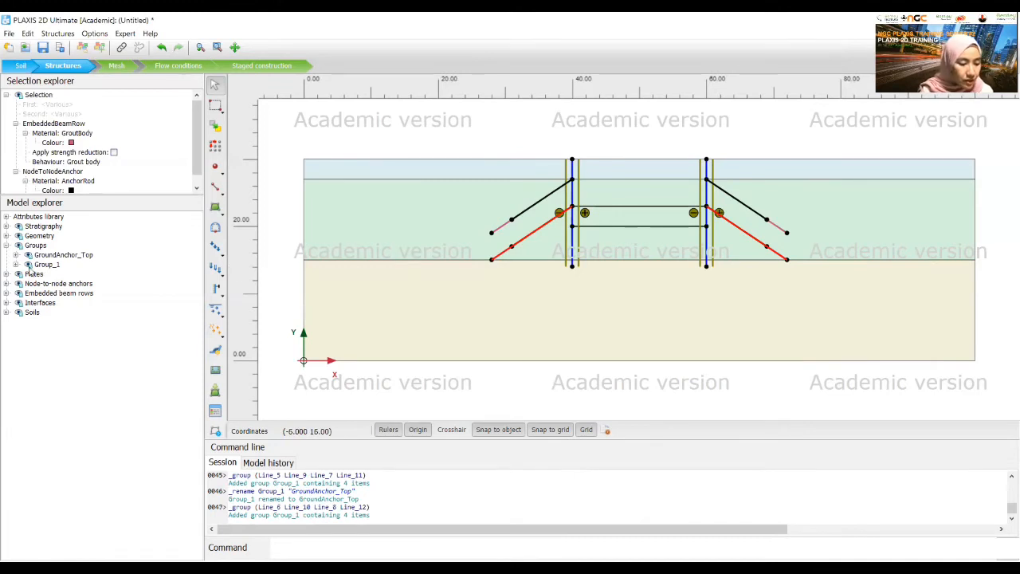
Step: Rename the group of lower ground anchors as GroundAnchor_Bottom and clear the selection
double_click(52, 268)
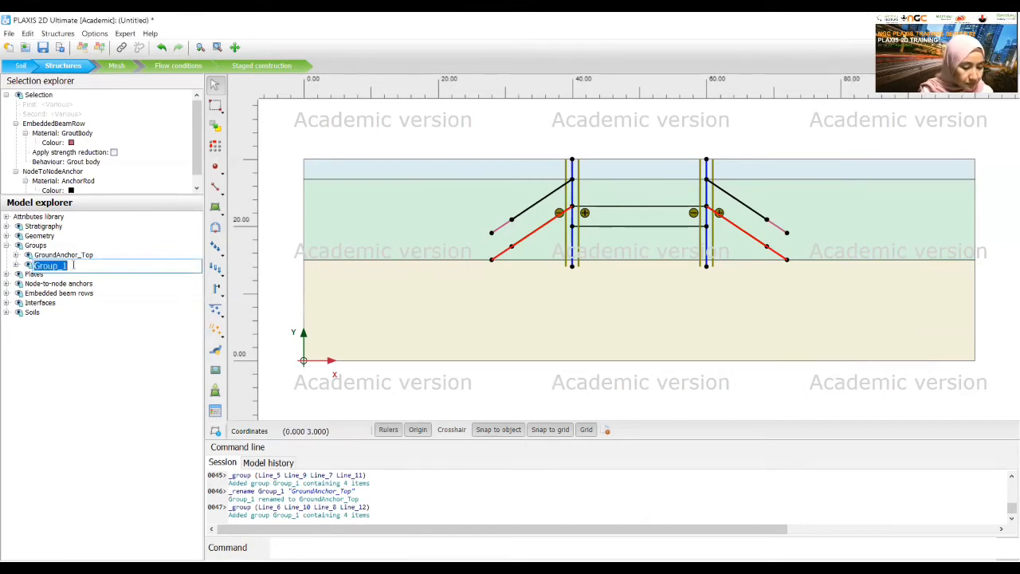
type("GroundAnchor_Top")
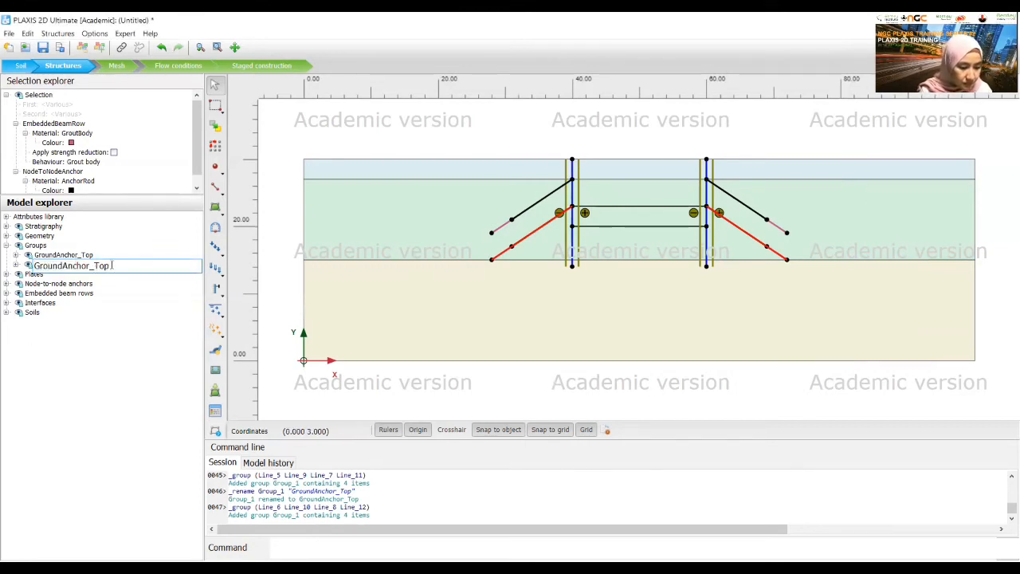
key("BackSpace")
type("Bott")
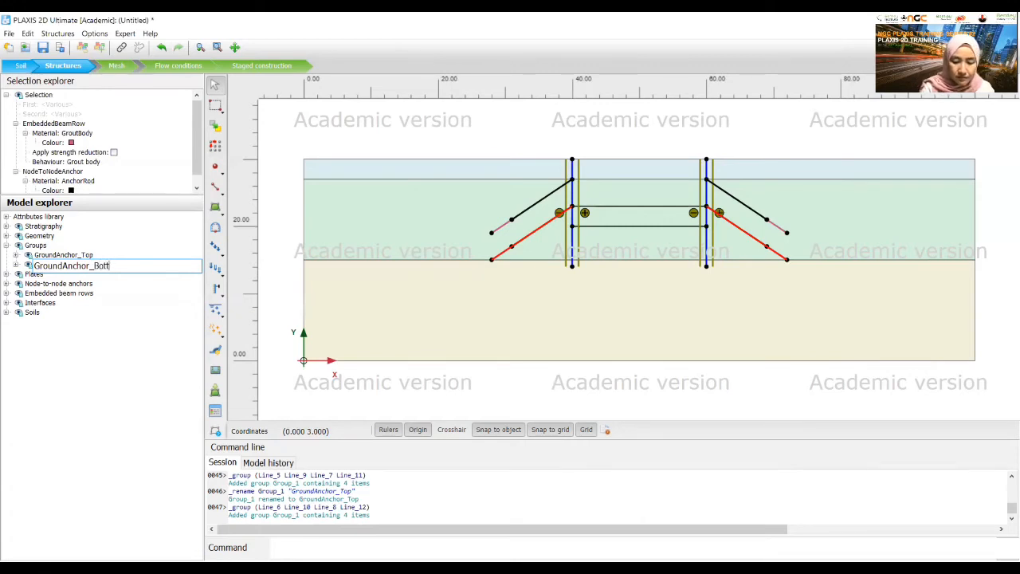
type("om")
key("Return")
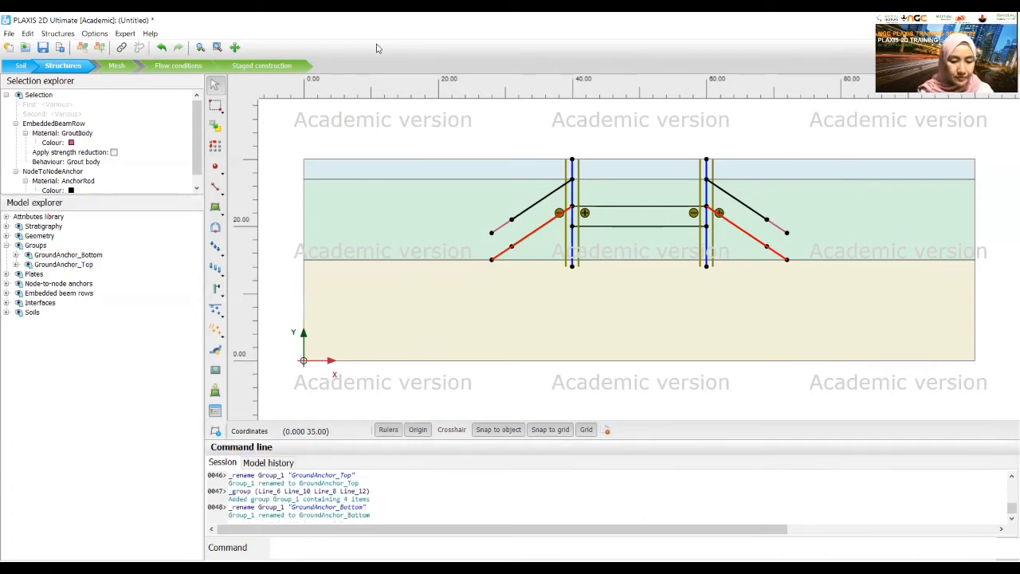
left_click(386, 137)
left_click(403, 567)
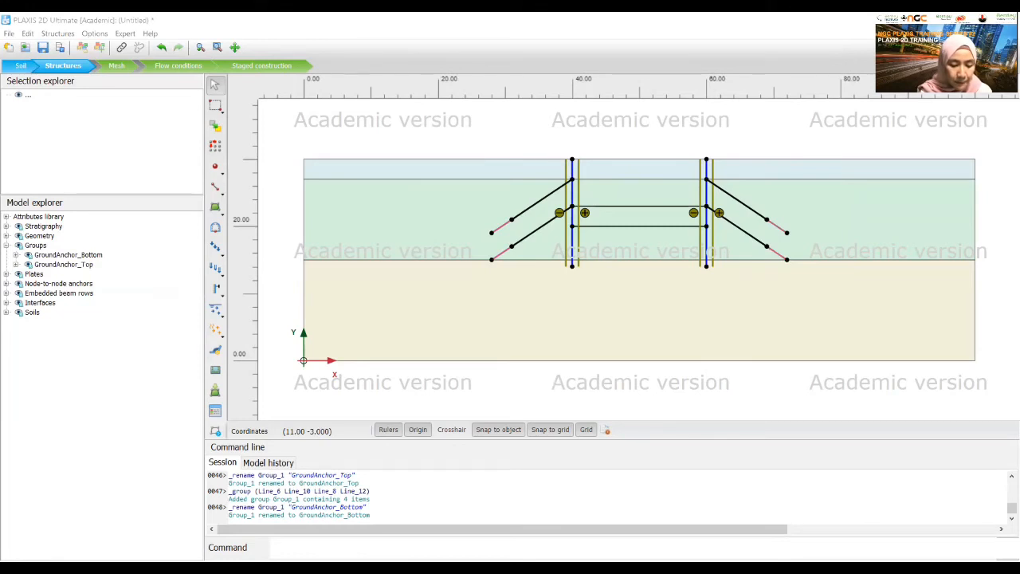
Step: Create a line load on the ground surface from (28, 30) to (38, 30)
left_click(220, 253)
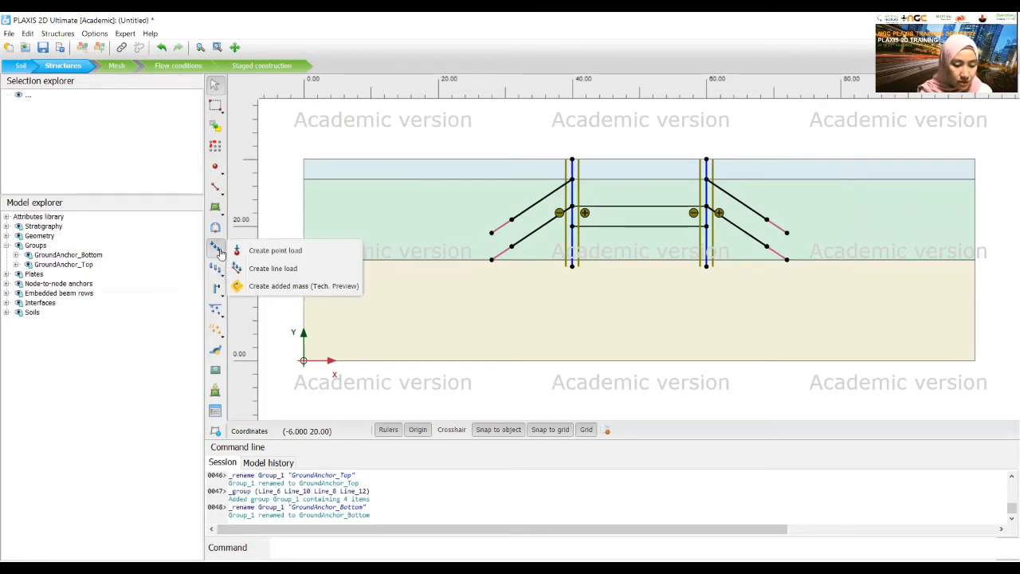
left_click(273, 269)
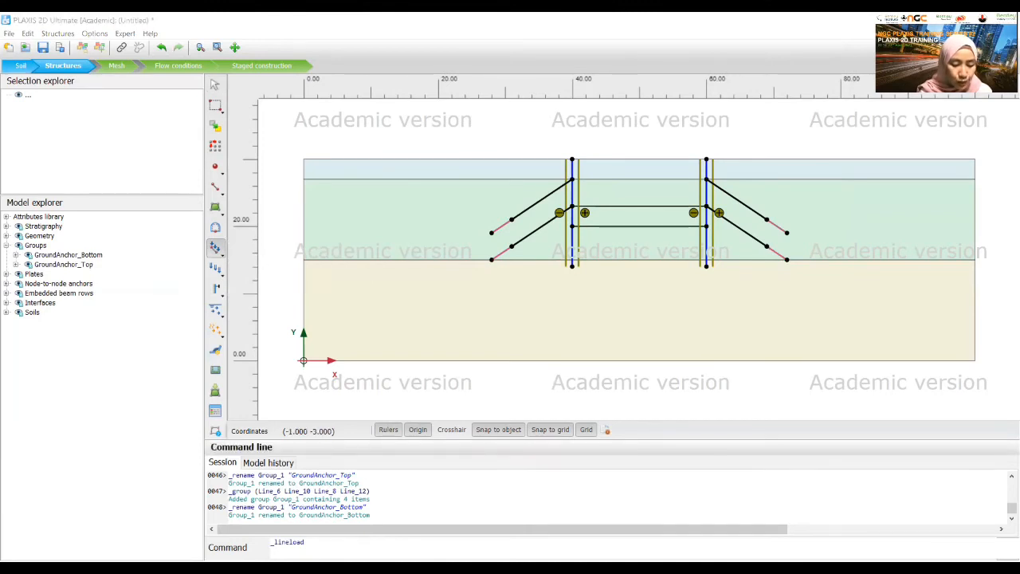
type("28 ")
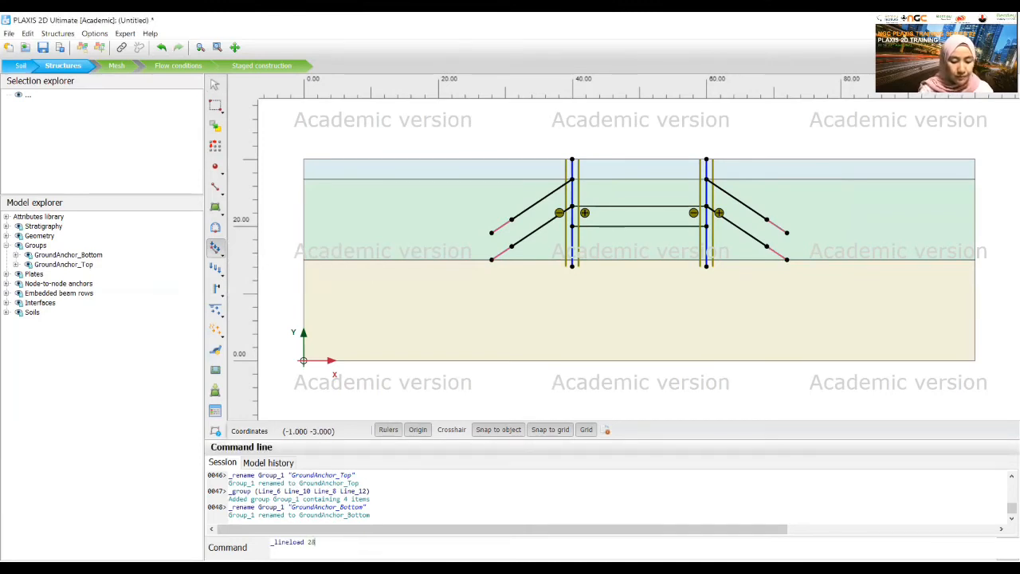
type("30")
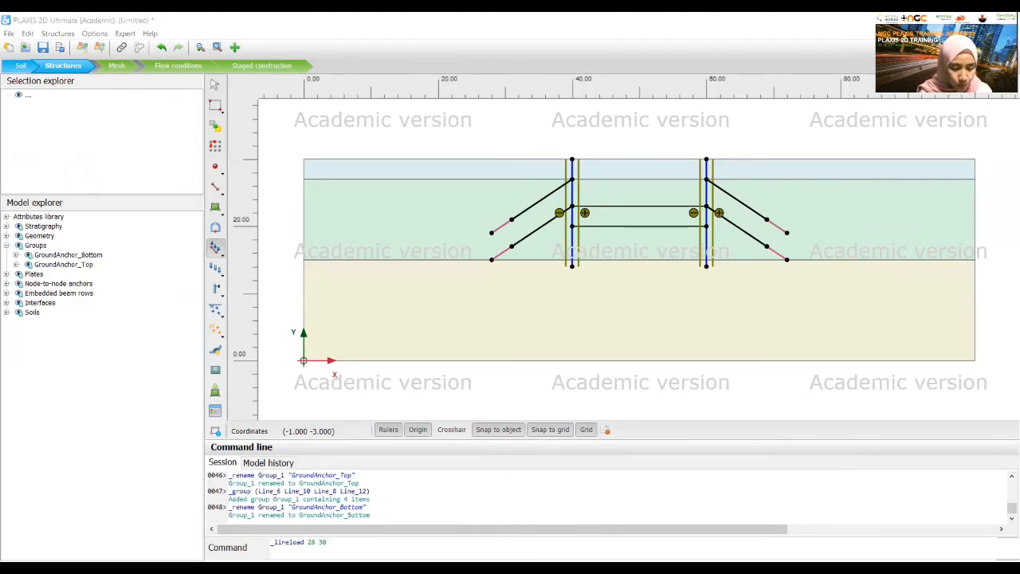
type(" 3")
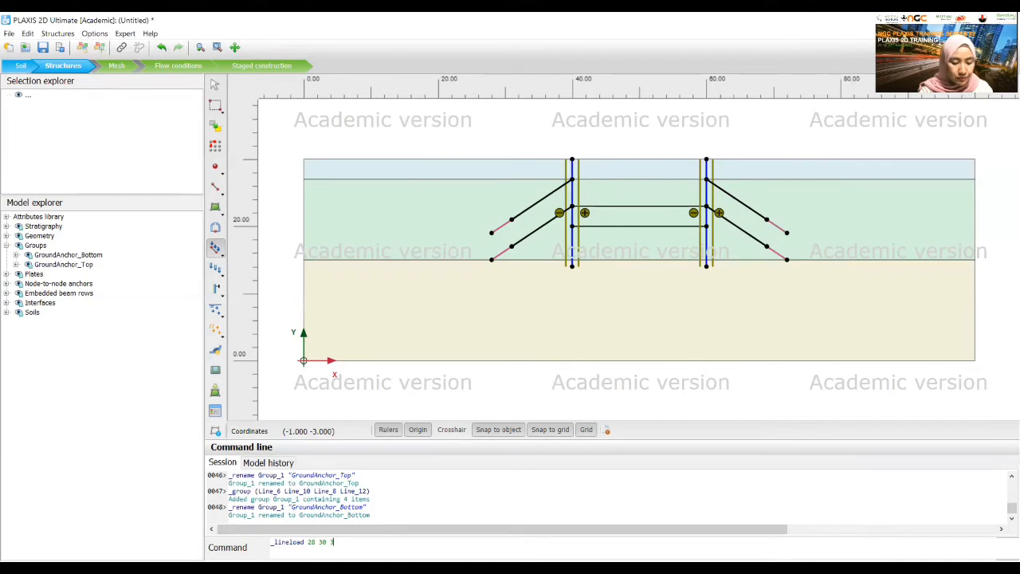
type("8 30")
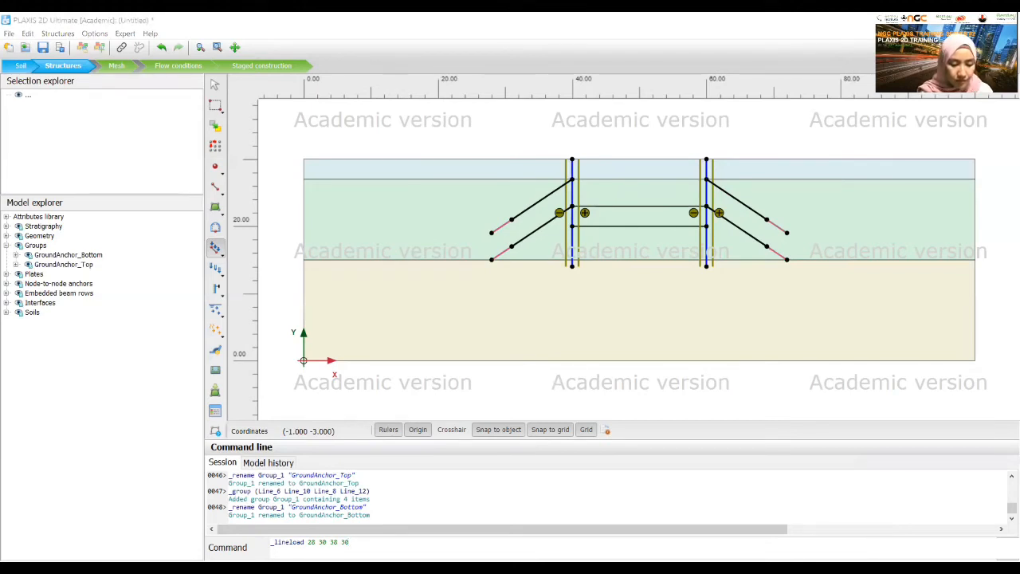
key("Return")
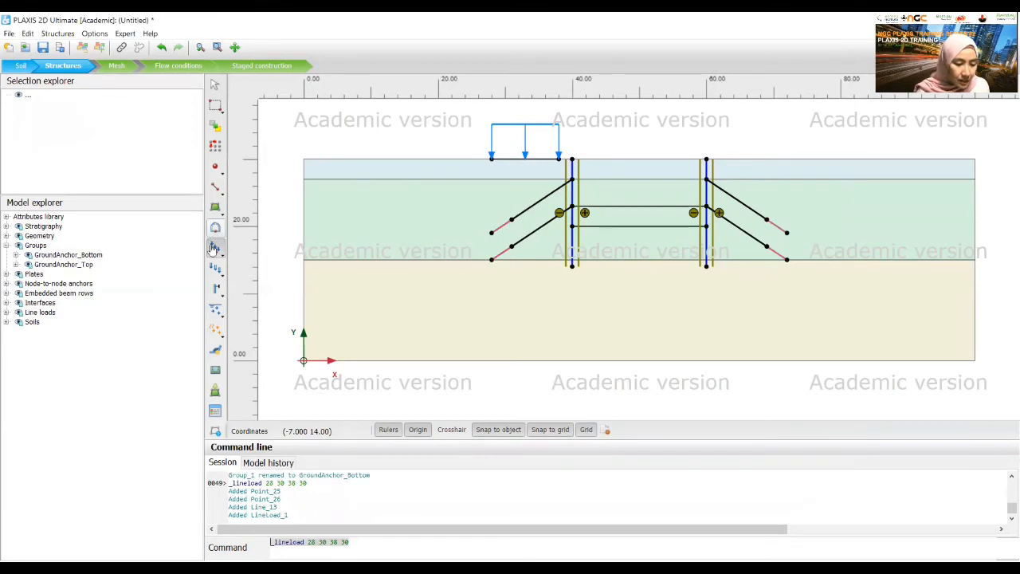
Step: Create a well inside the excavation from (42, 20) to (42, 17)
left_click(223, 318)
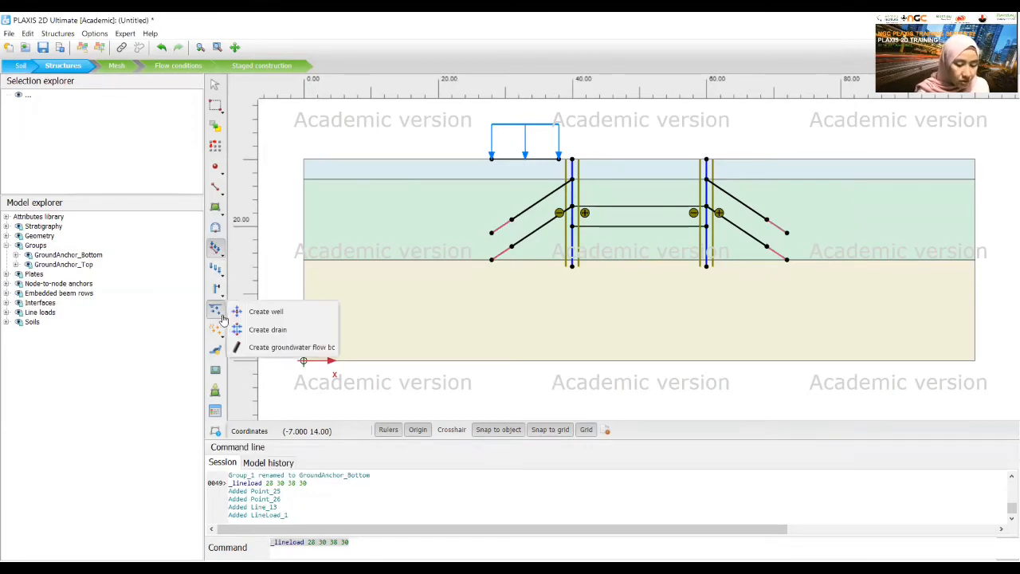
left_click(285, 315)
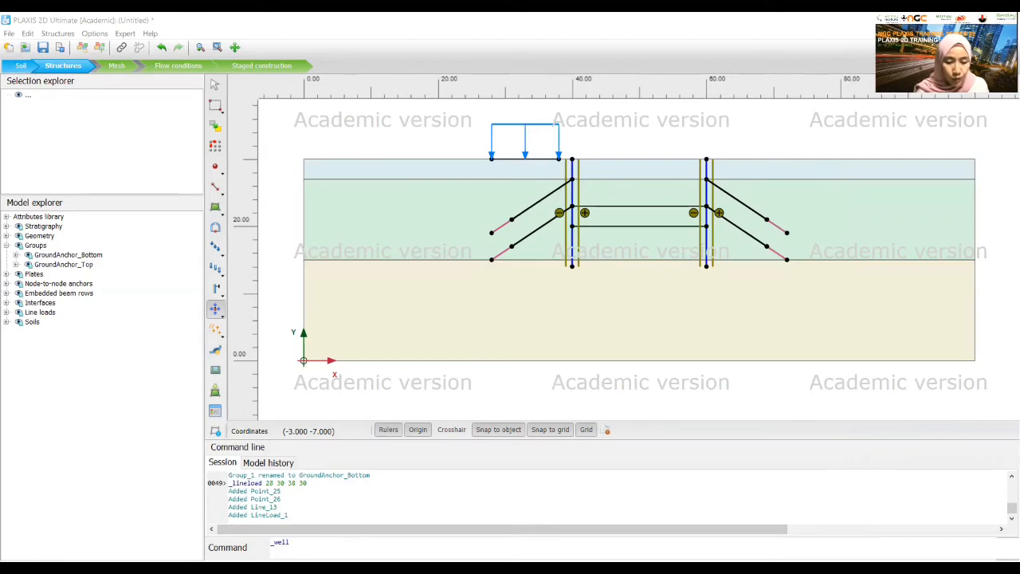
left_click(397, 541)
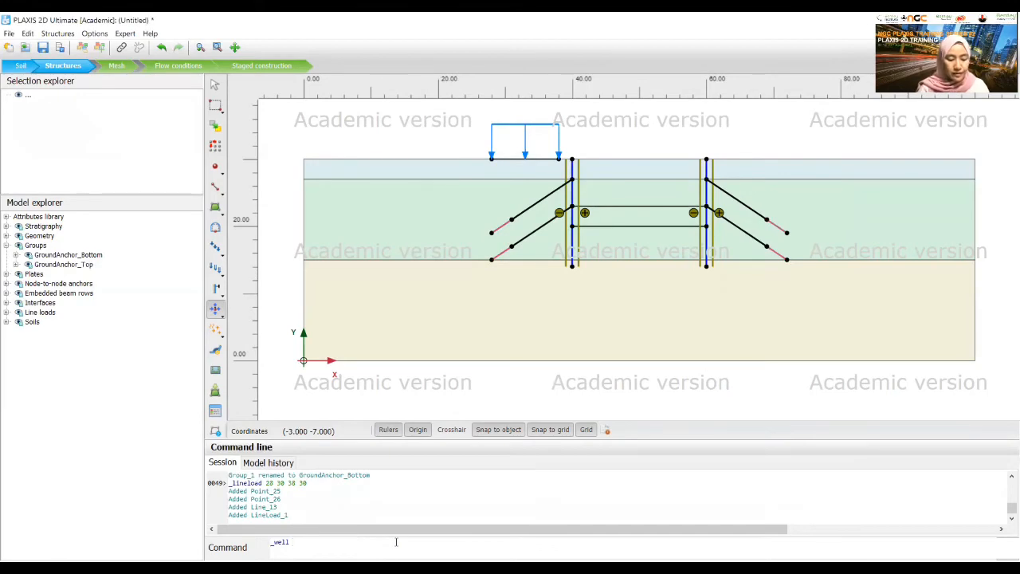
type("42 28")
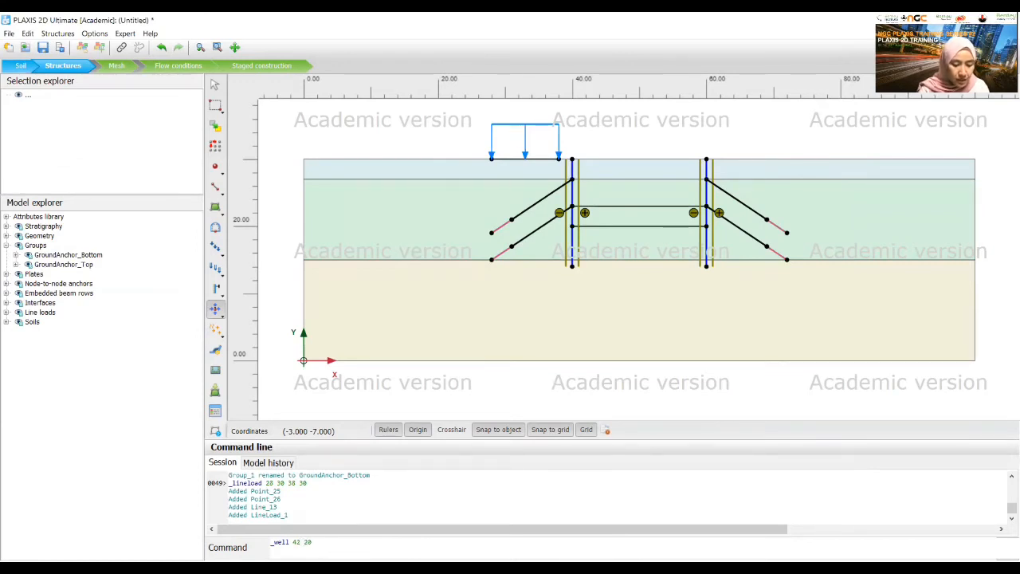
type(" 42 17")
key("Return")
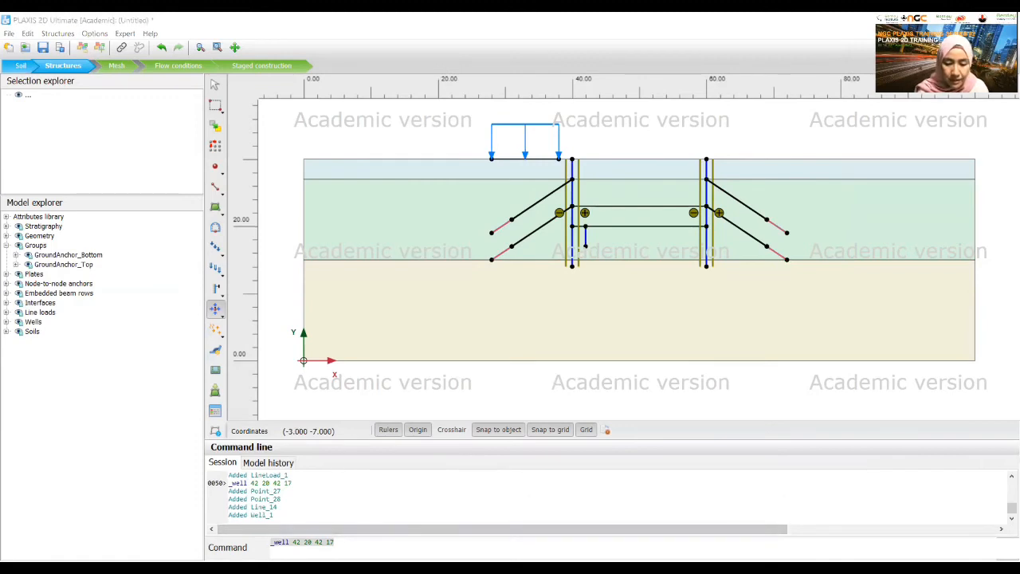
Step: Create a second well inside the excavation from (58, 20) to (58, 17) and leave the well command
left_click(301, 543)
key("BackSpace")
key("BackSpace")
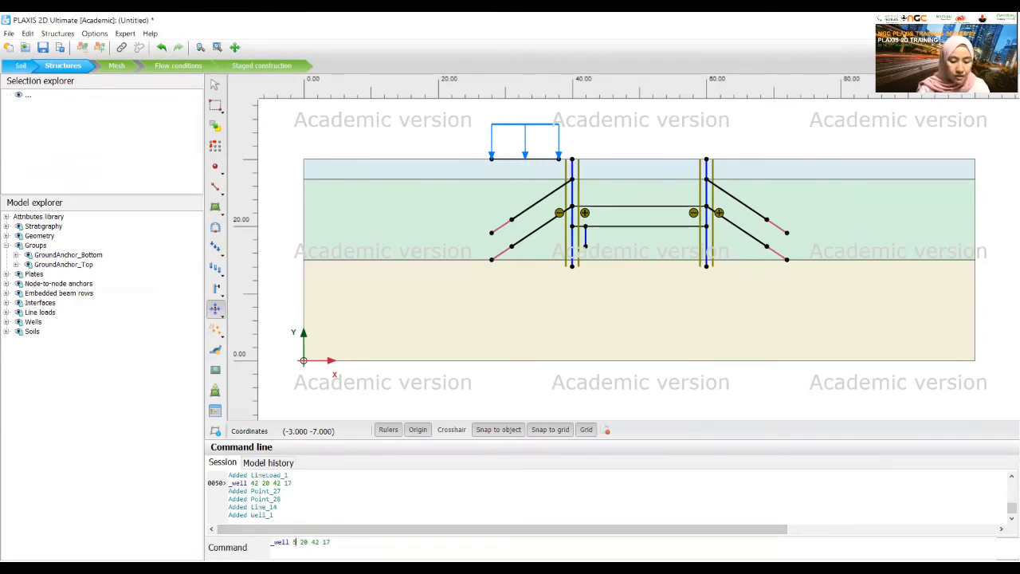
type("58")
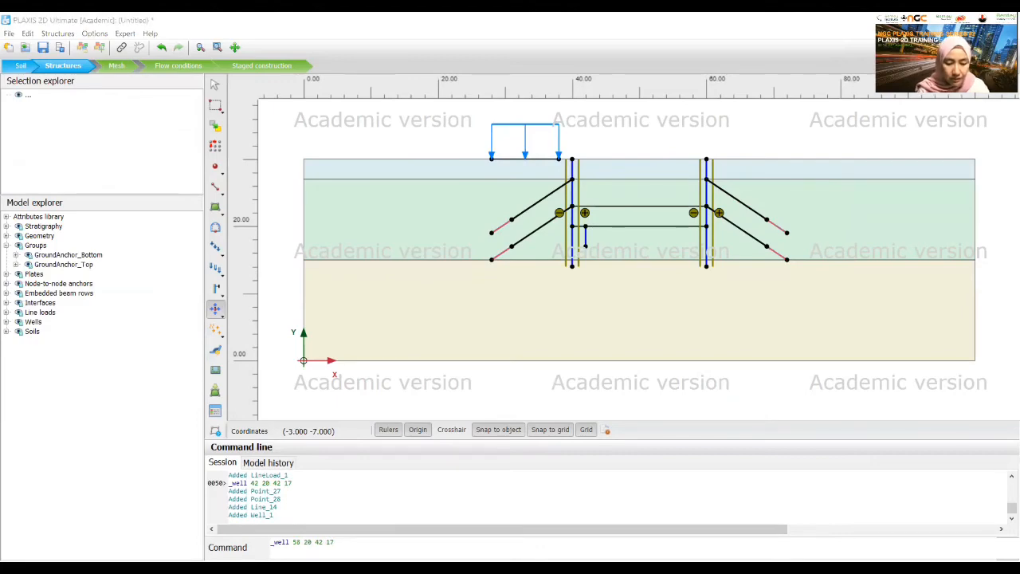
key("alt+Tab")
key("alt+Tab")
left_click(323, 543)
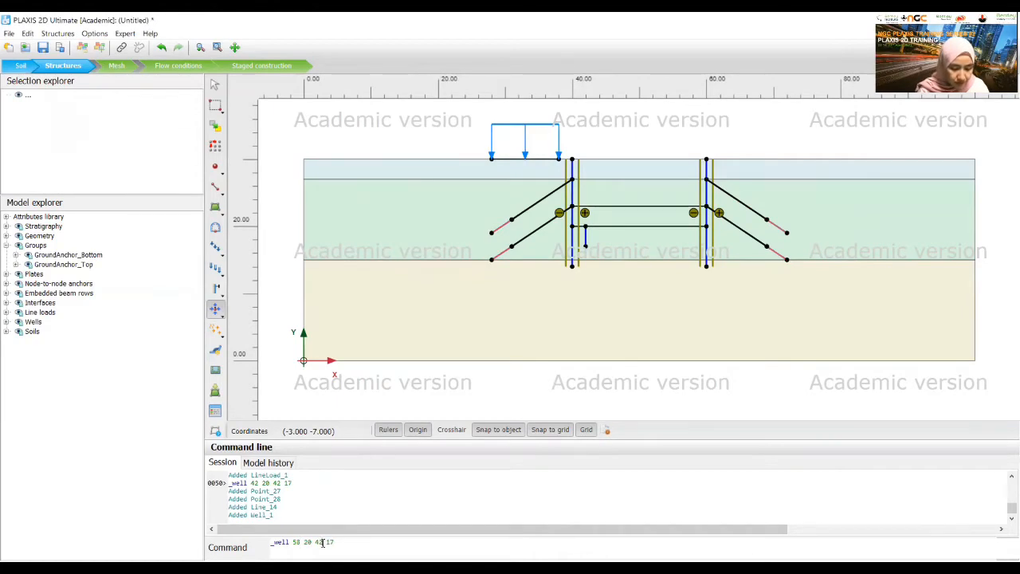
key("BackSpace")
key("BackSpace")
type("58")
key("Return")
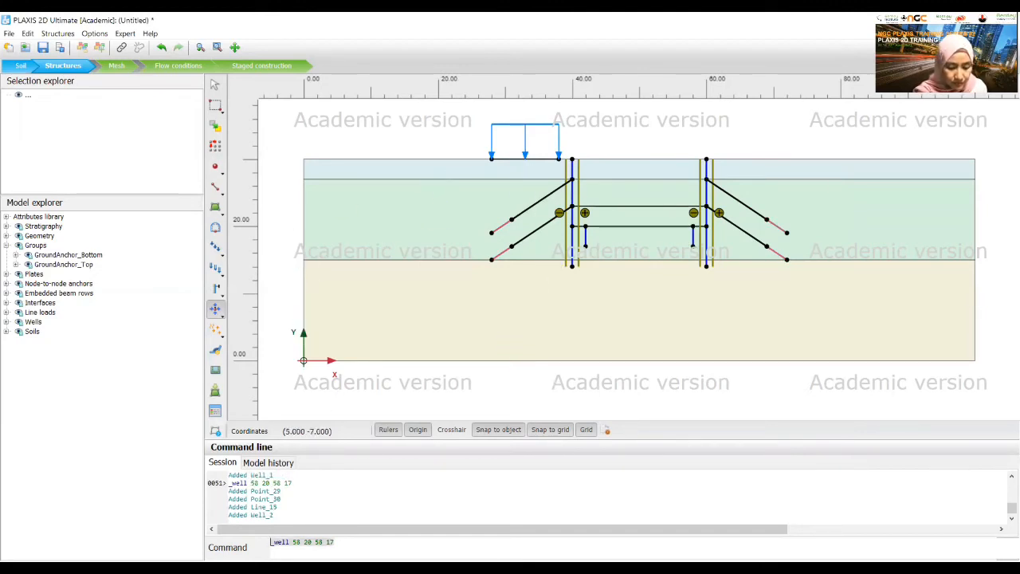
key("alt+Tab")
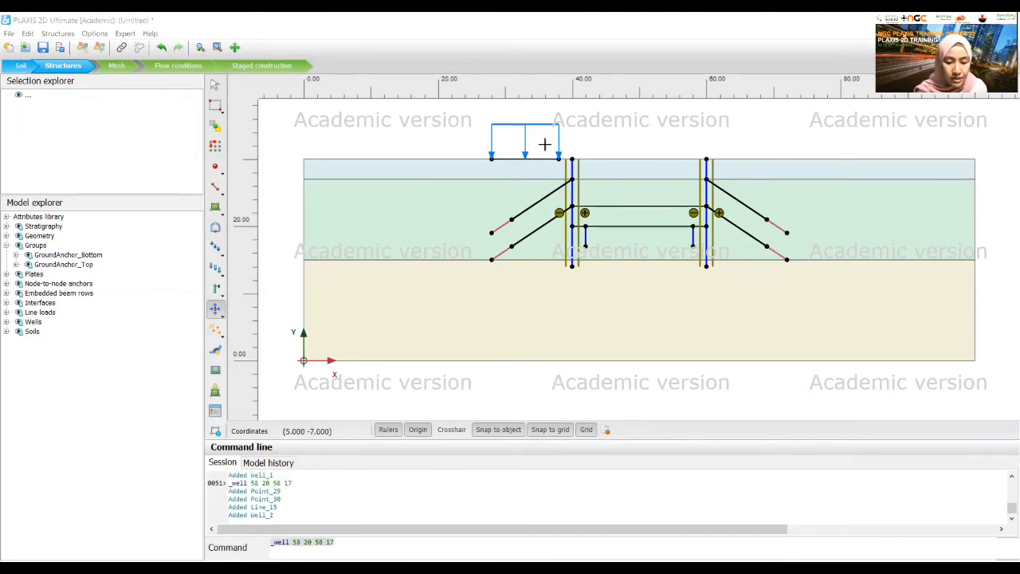
left_click(211, 93)
left_click(211, 93)
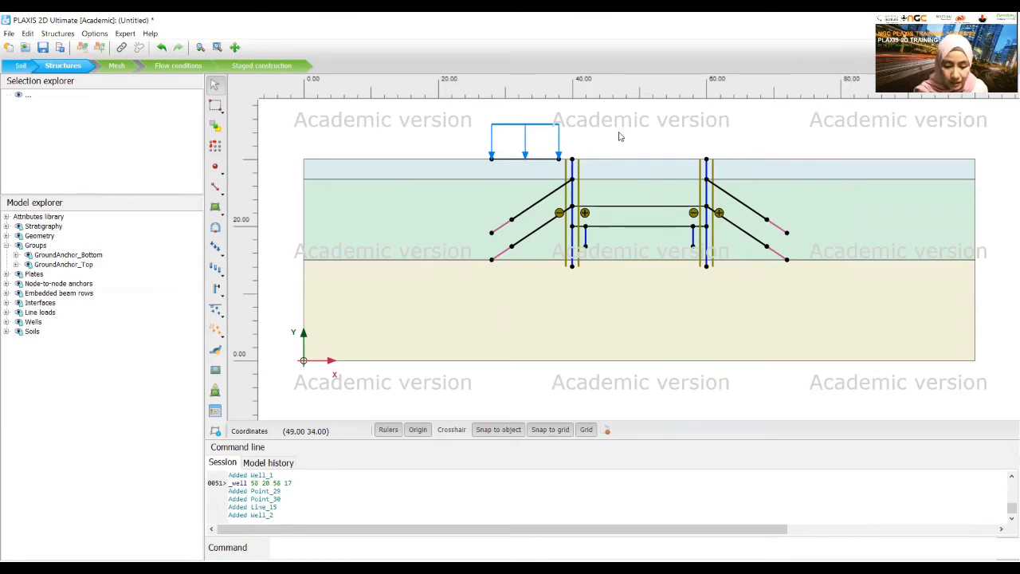
Step: Switch to mesh mode and set the coarseness factor of the soil polygon directly below the excavation bottom to 0.25
left_click(116, 68)
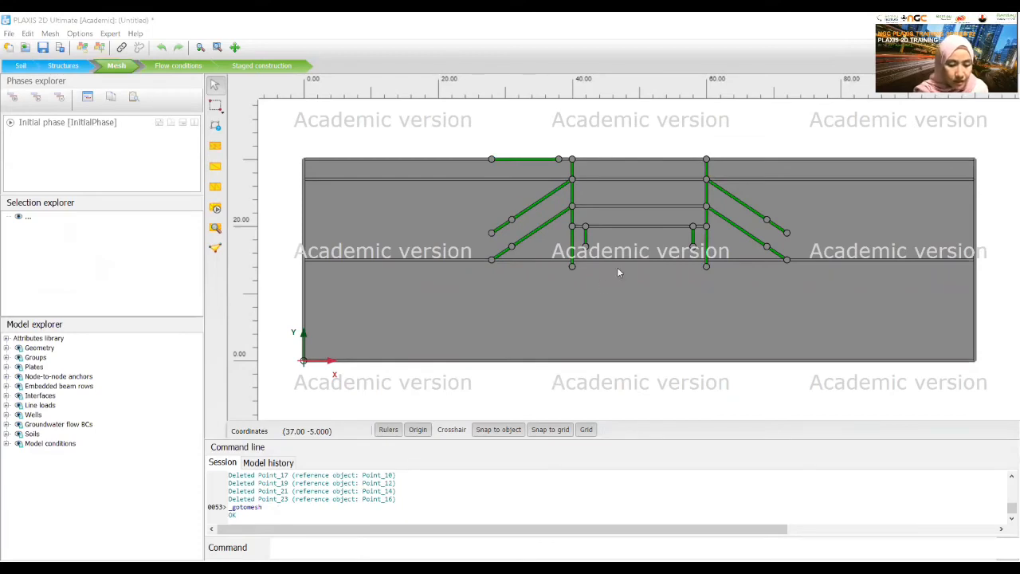
left_click(642, 244)
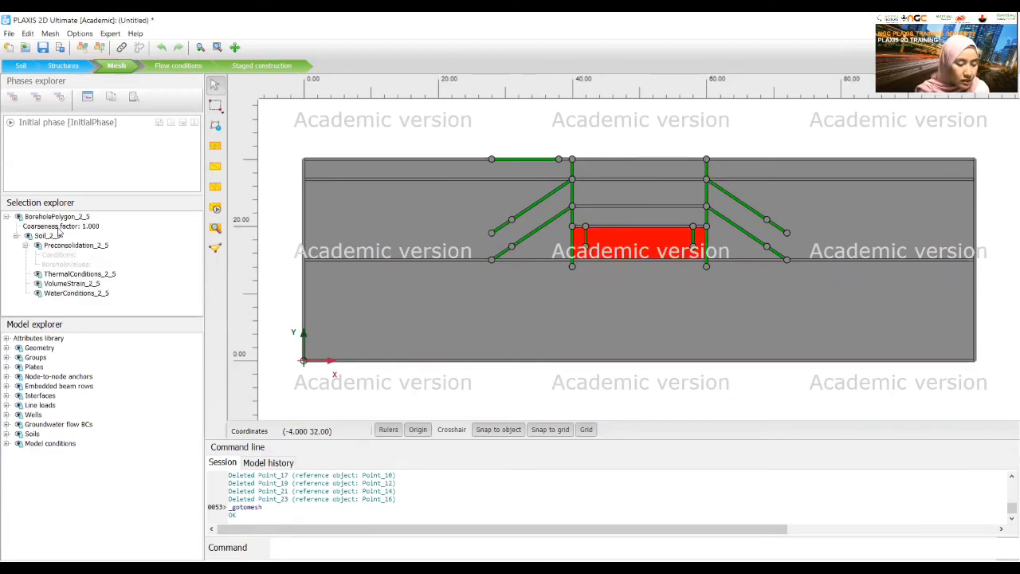
left_click(94, 226)
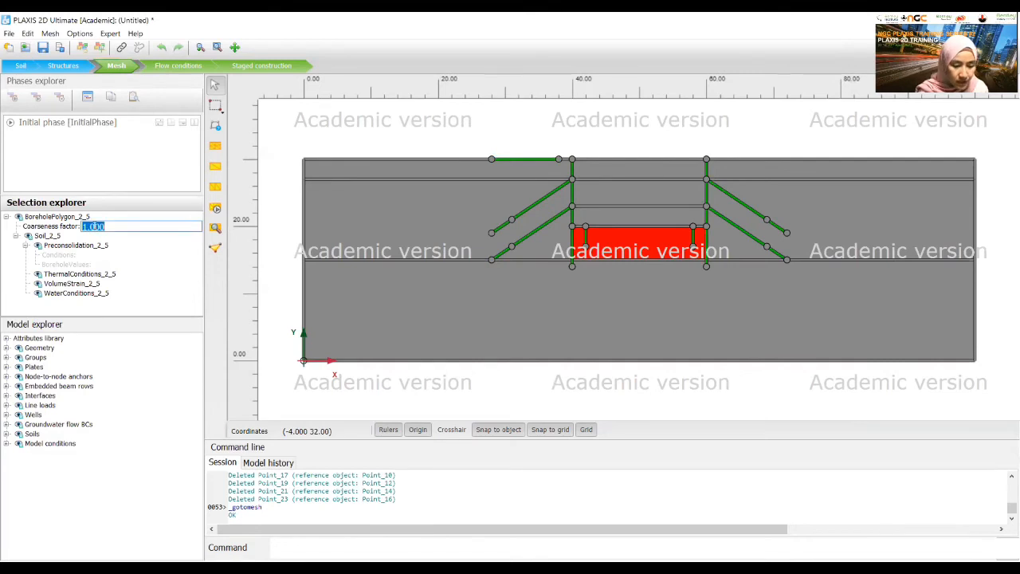
type("0.25")
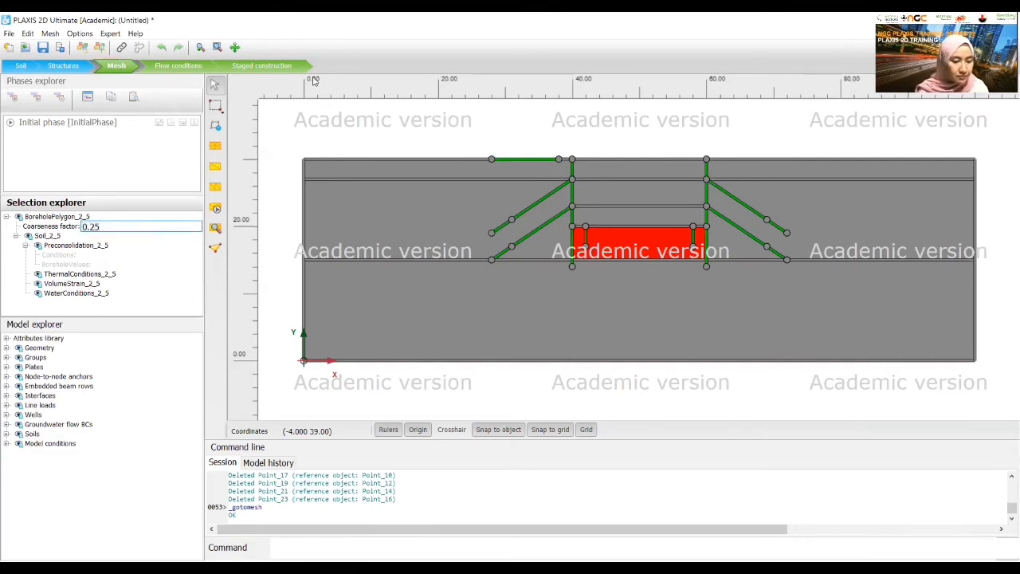
left_click(285, 130)
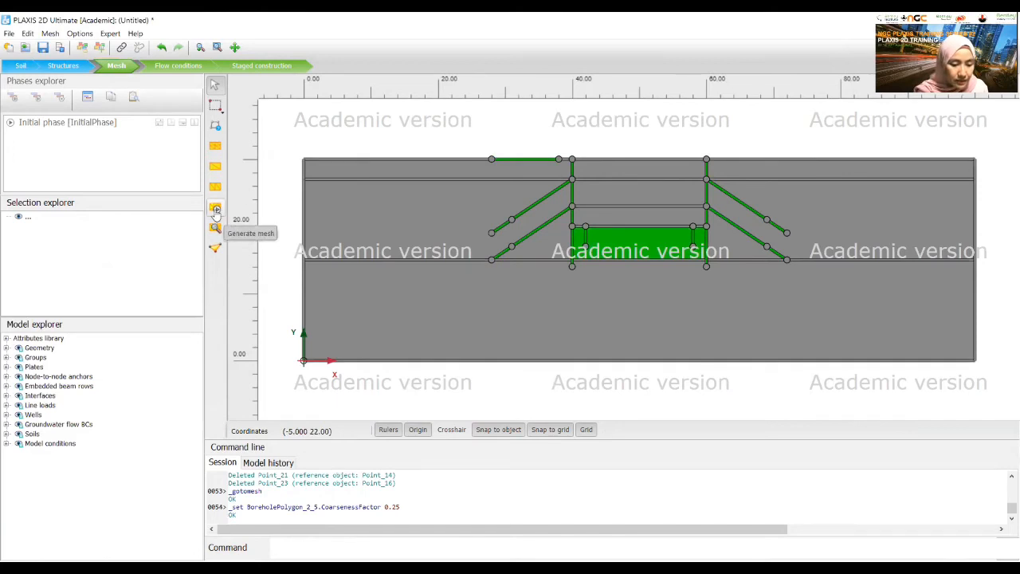
Step: Generate the mesh with Medium element distribution and enhanced mesh refinements, and close the mesh view
left_click(216, 209)
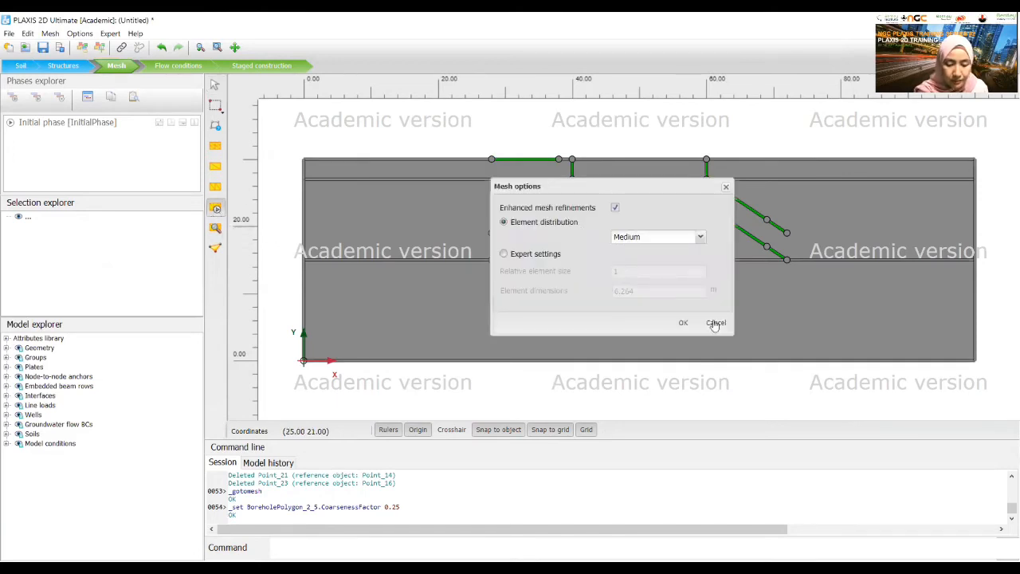
left_click(683, 324)
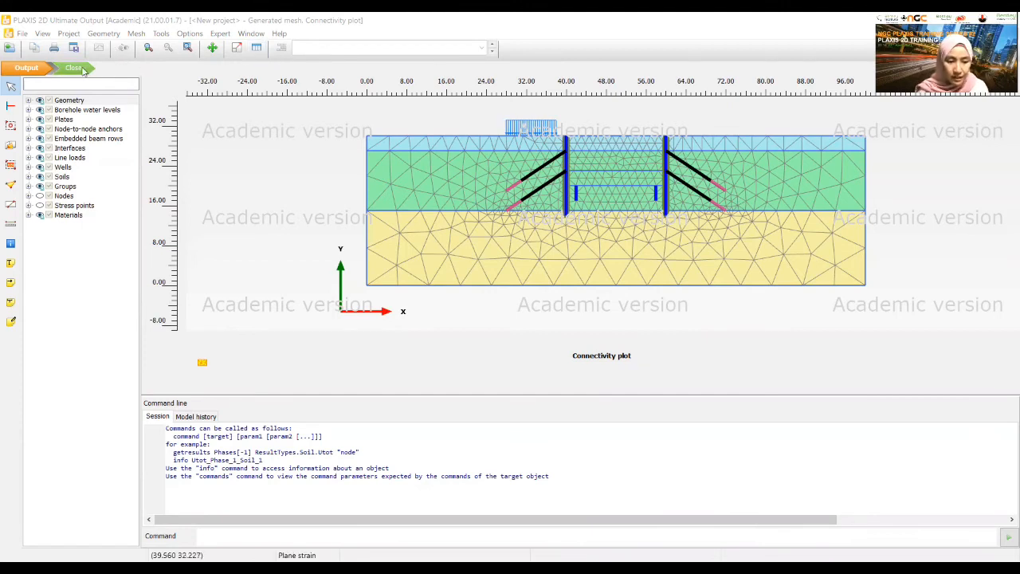
left_click(83, 70)
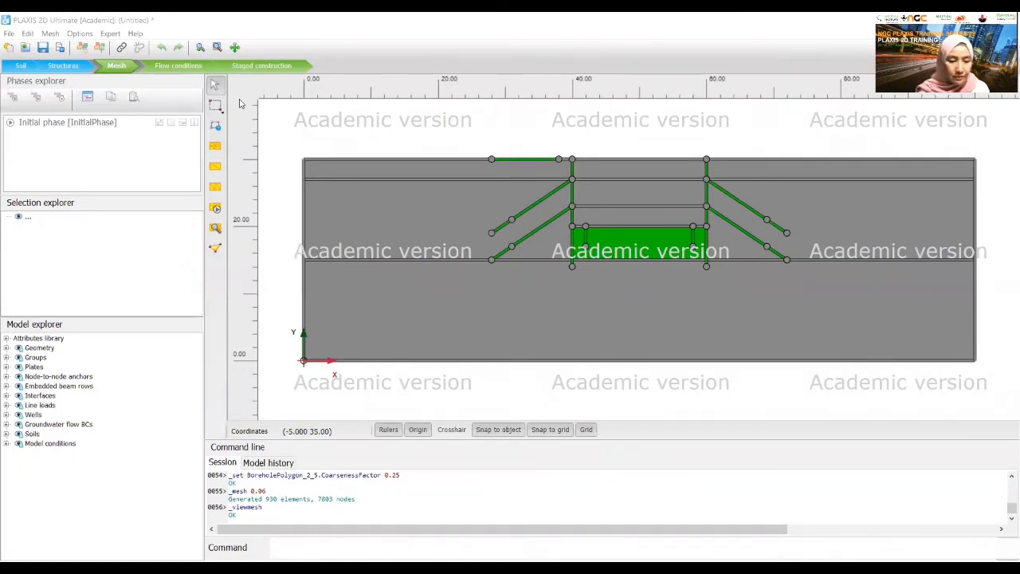
Step: Check the global water level in the flow conditions and the initial phase's calculation settings in staged construction
left_click(169, 69)
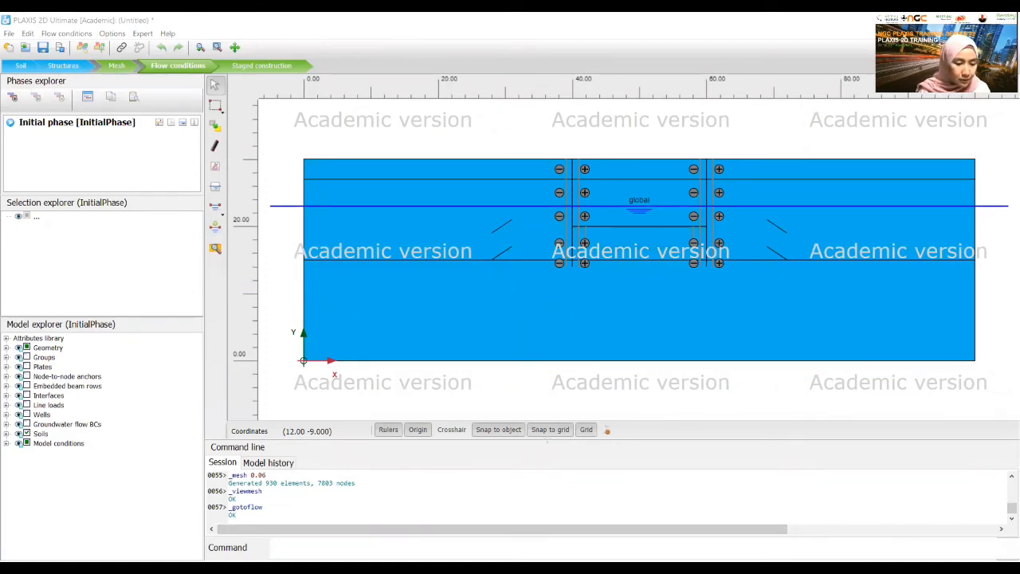
left_click(624, 206)
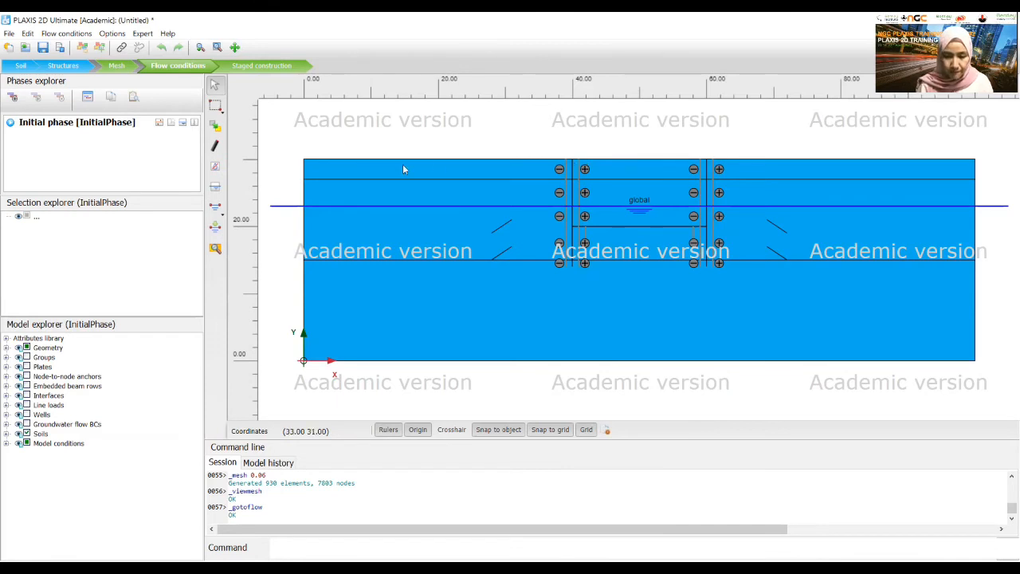
left_click(261, 66)
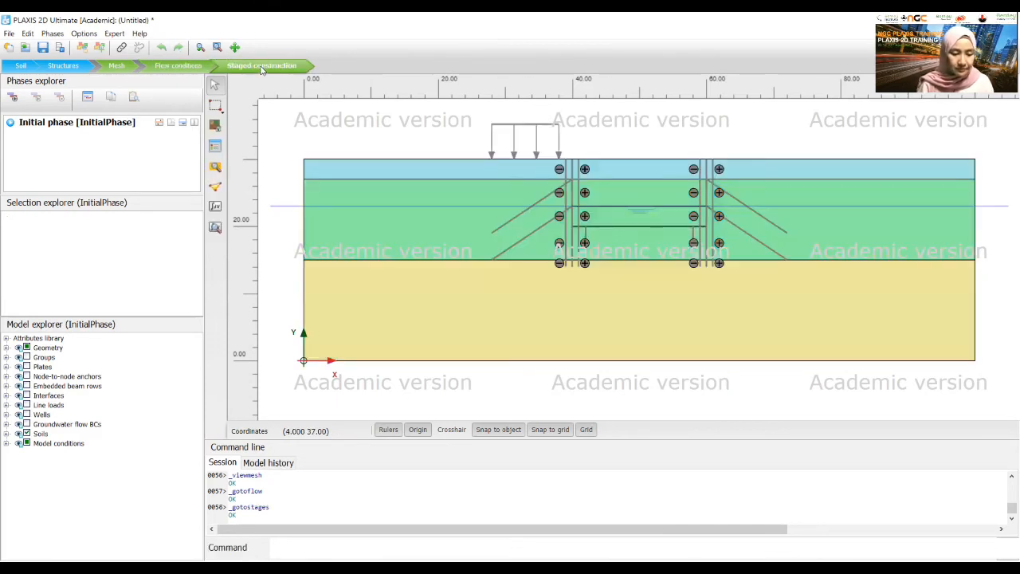
left_click(98, 128)
double_click(98, 128)
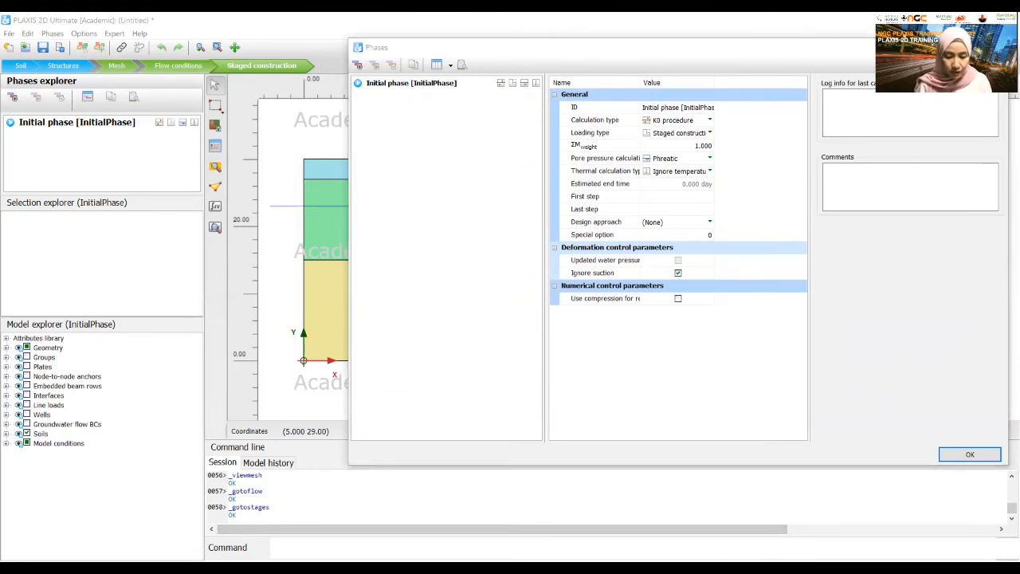
left_click(970, 454)
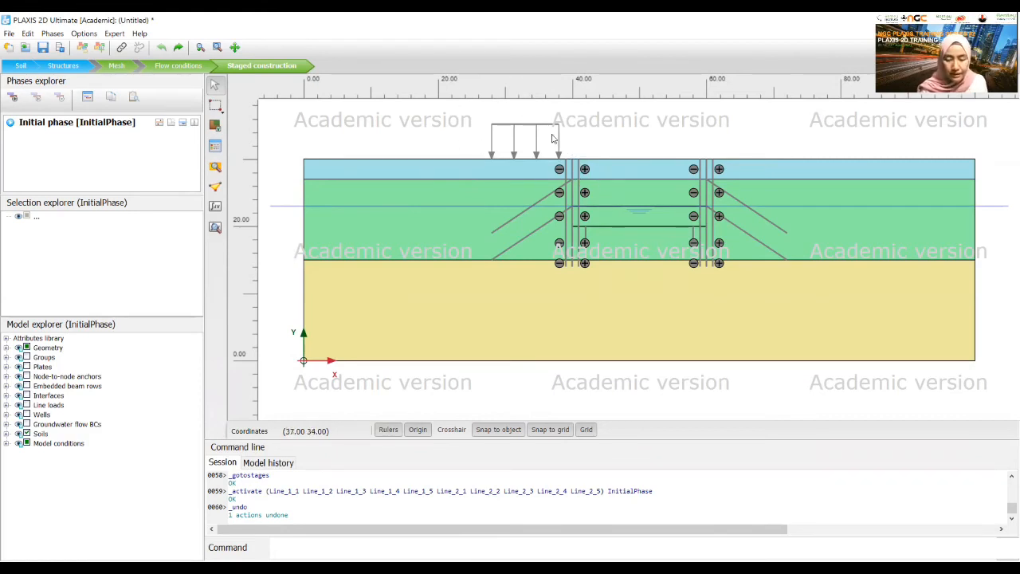
Step: Add a calculation phase after the initial phase and name it "Activation of wall and load"
left_click(13, 101)
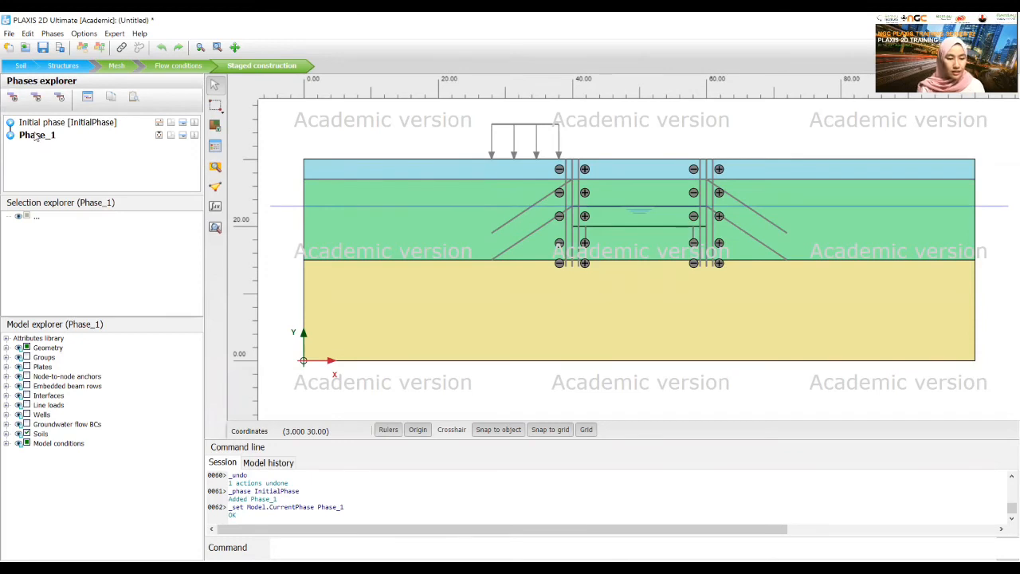
double_click(35, 137)
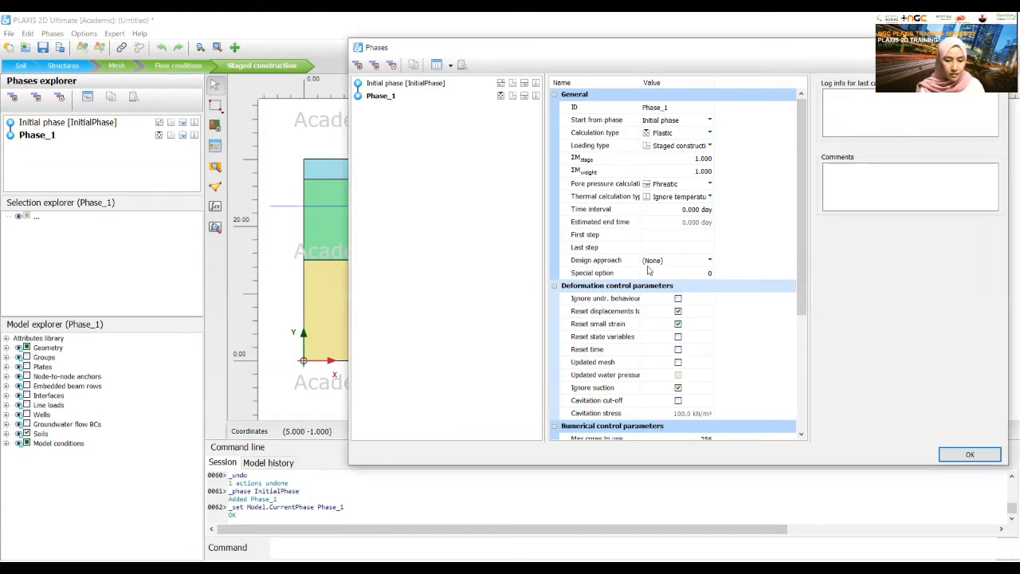
double_click(687, 108)
key("ctrl+v")
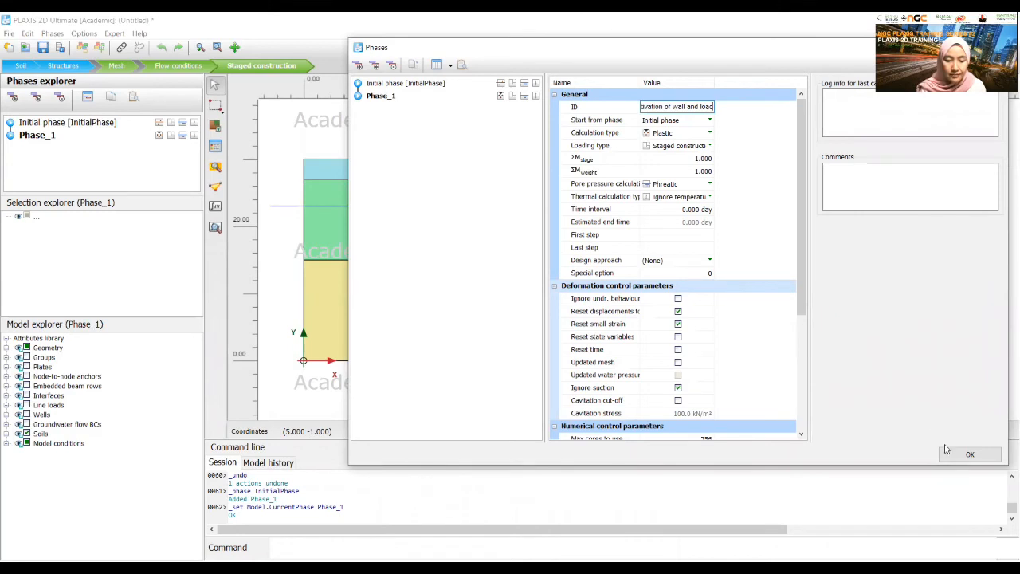
left_click(967, 455)
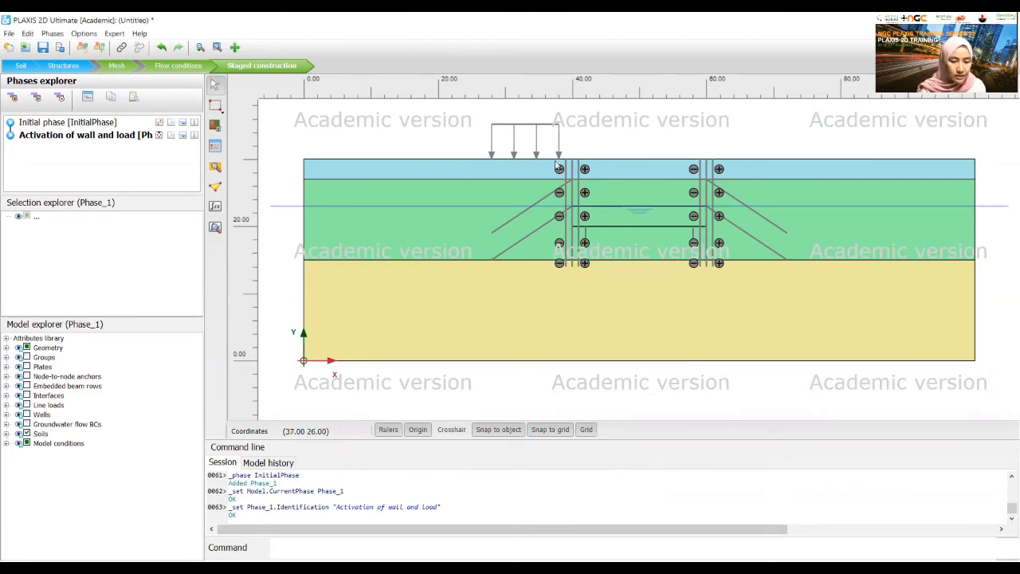
Step: Activate the plates and interfaces of both diaphragm walls in the wall and load phase
left_click(218, 107)
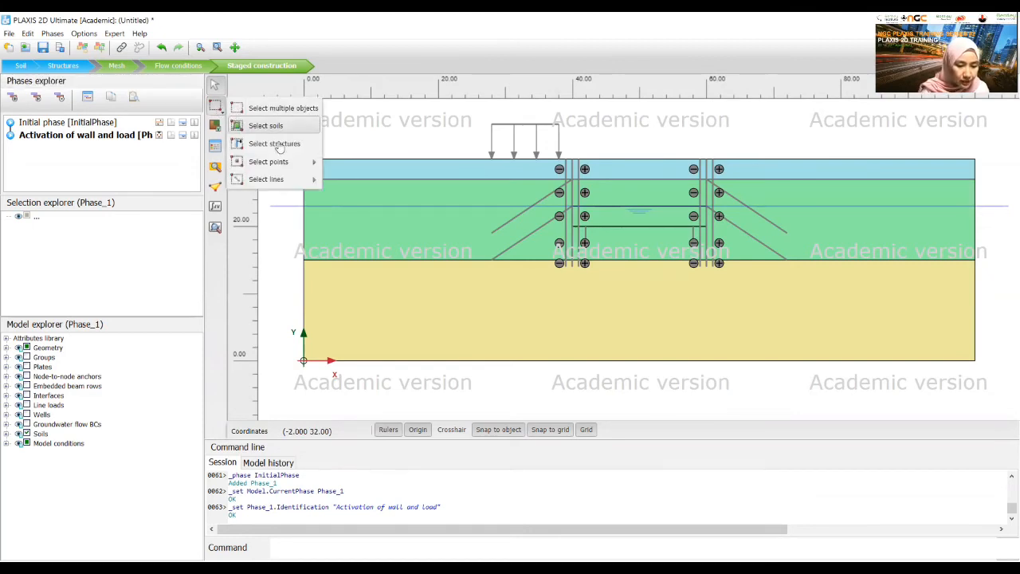
mouse_move(275, 179)
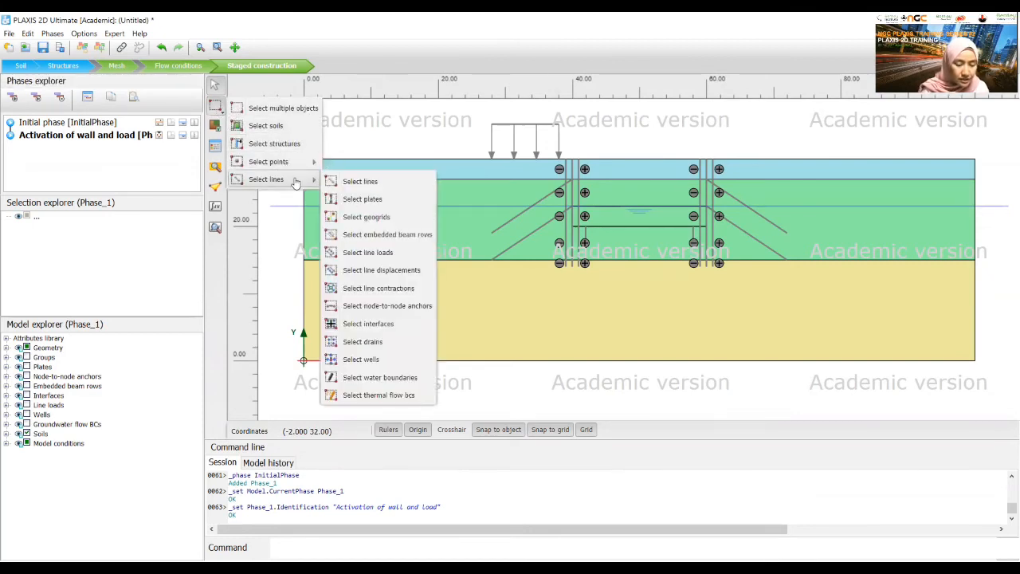
left_click(373, 200)
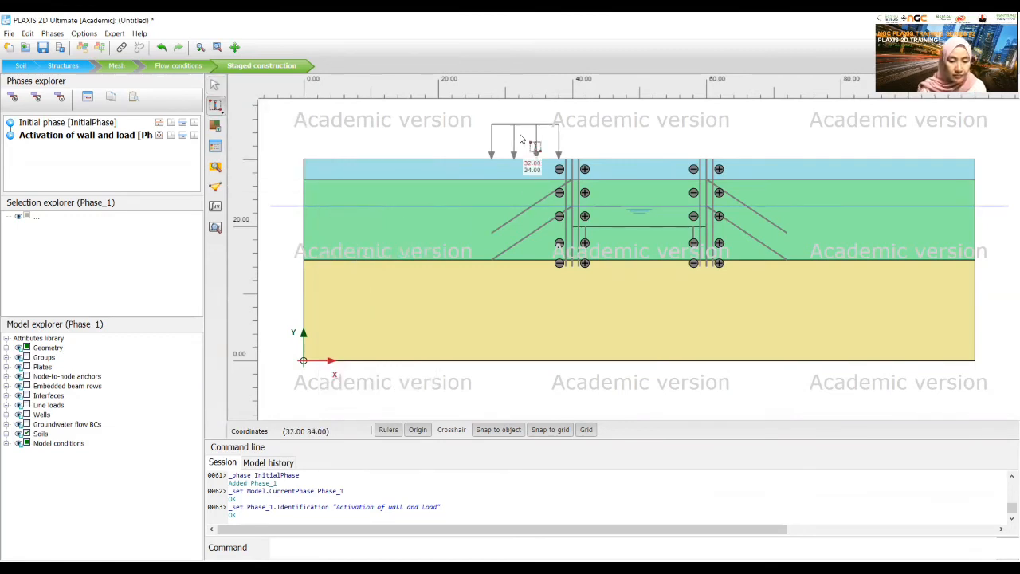
left_click_drag(516, 132, 751, 330)
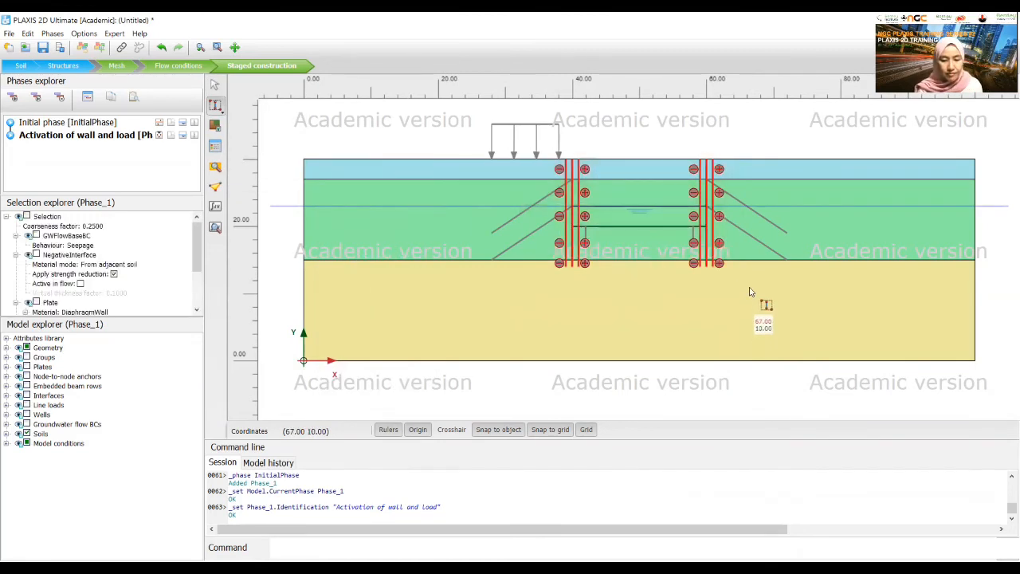
right_click(707, 243)
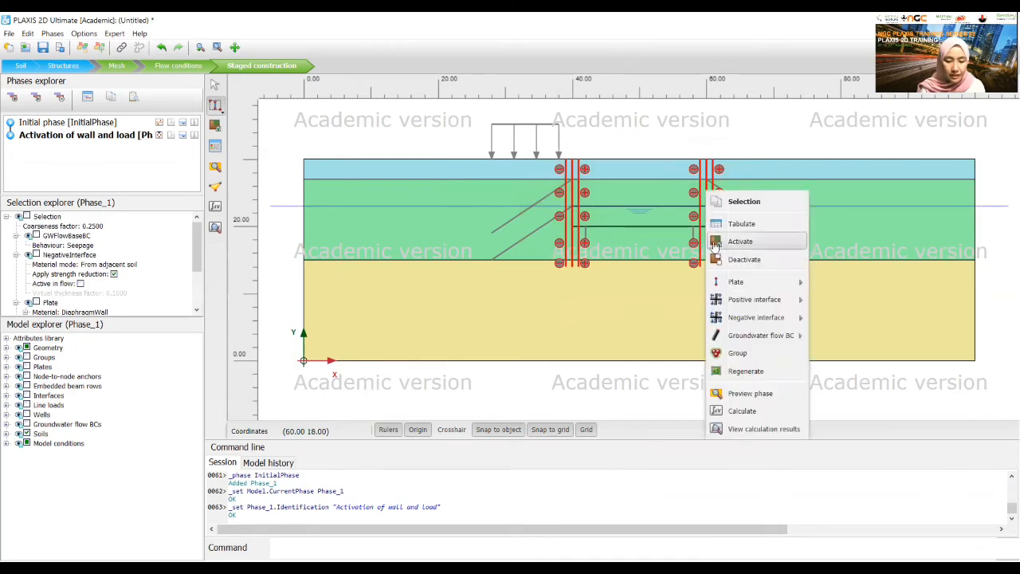
left_click(729, 243)
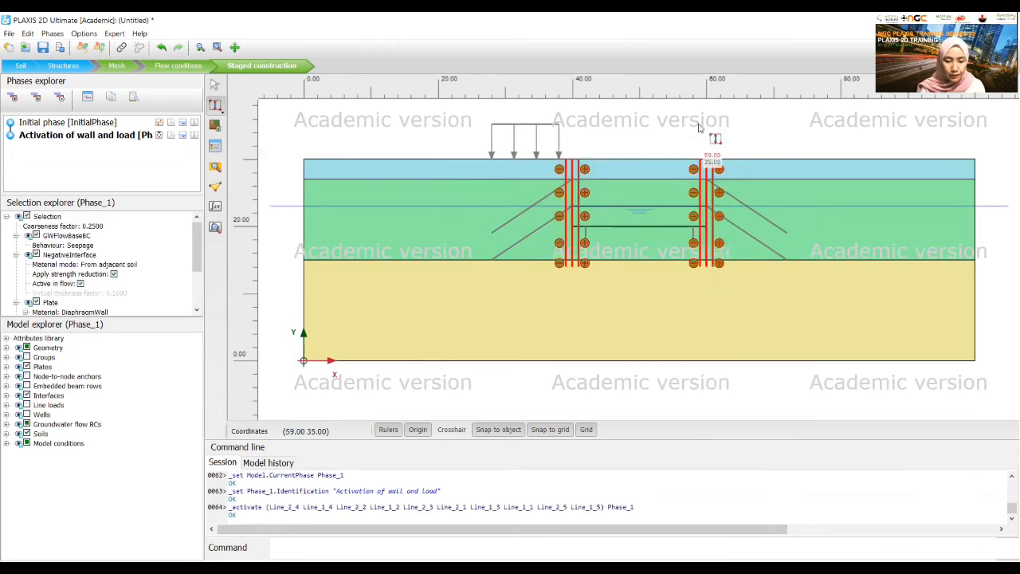
Step: Activate the surface line load beside the excavation in the wall and load phase
left_click(216, 84)
left_click(540, 130)
left_click(519, 126)
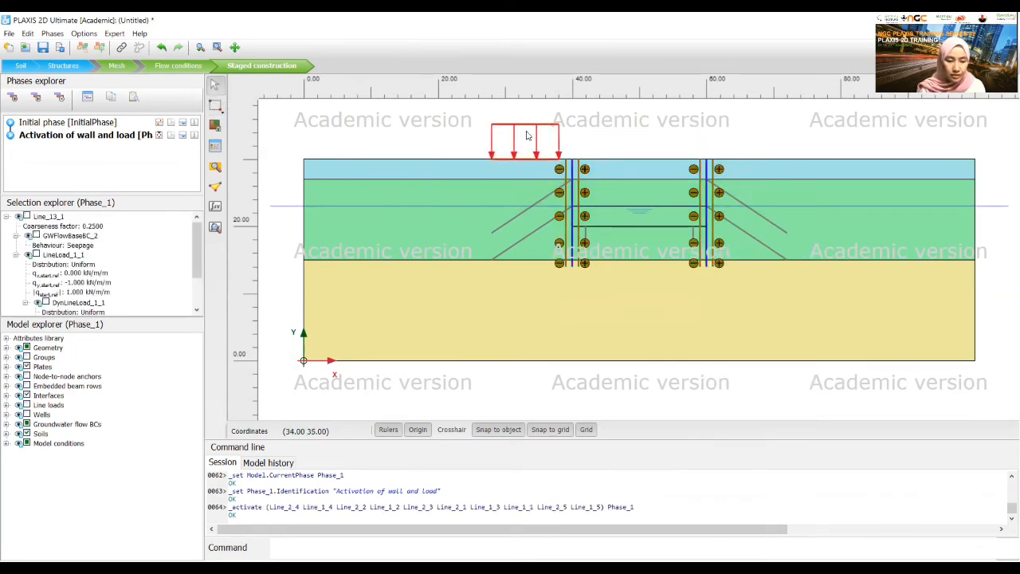
right_click(526, 127)
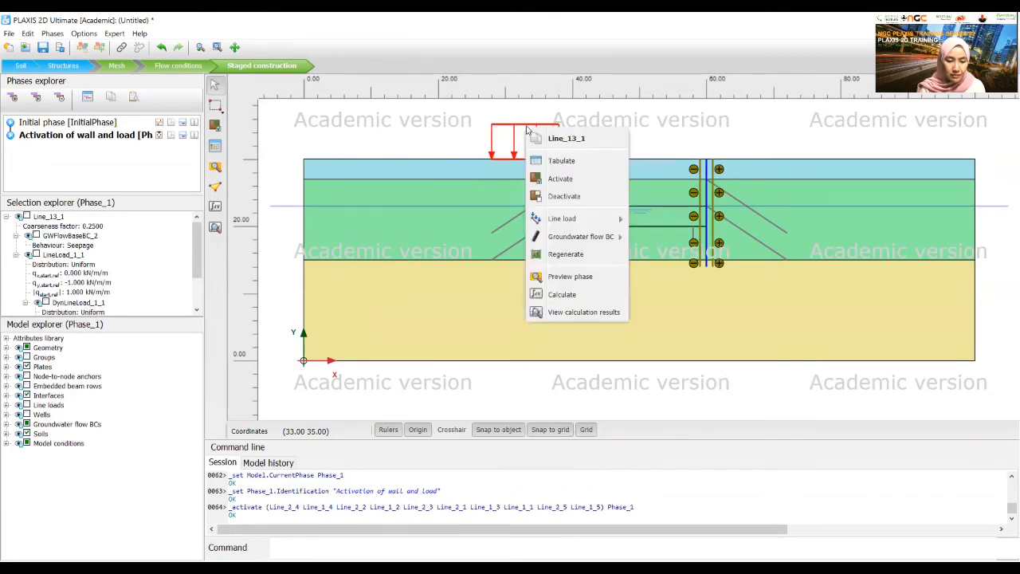
left_click(597, 180)
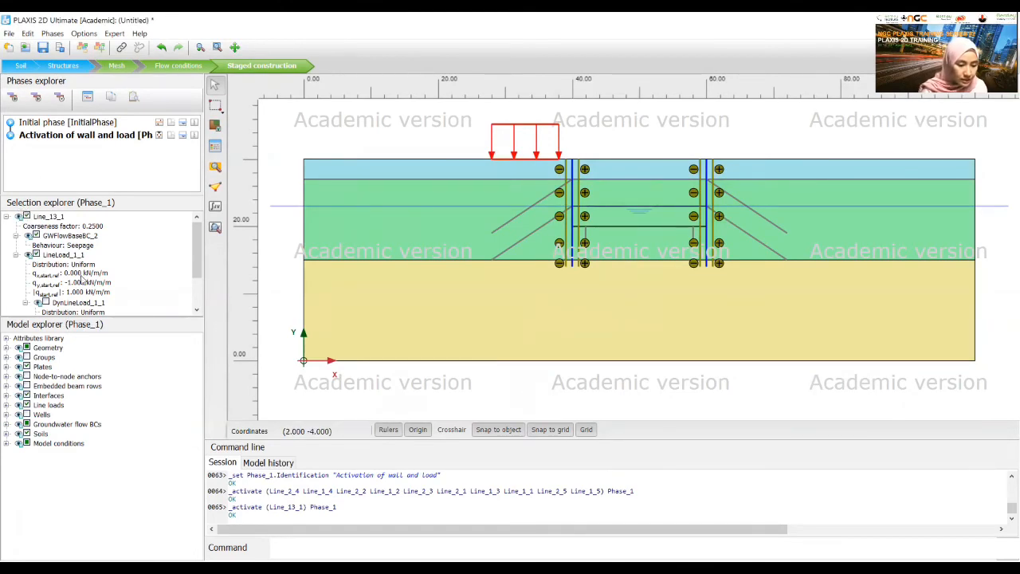
Step: Set the line load's vertical component to -10 kN/m/m and clear the selection
left_click(77, 284)
left_click(73, 284)
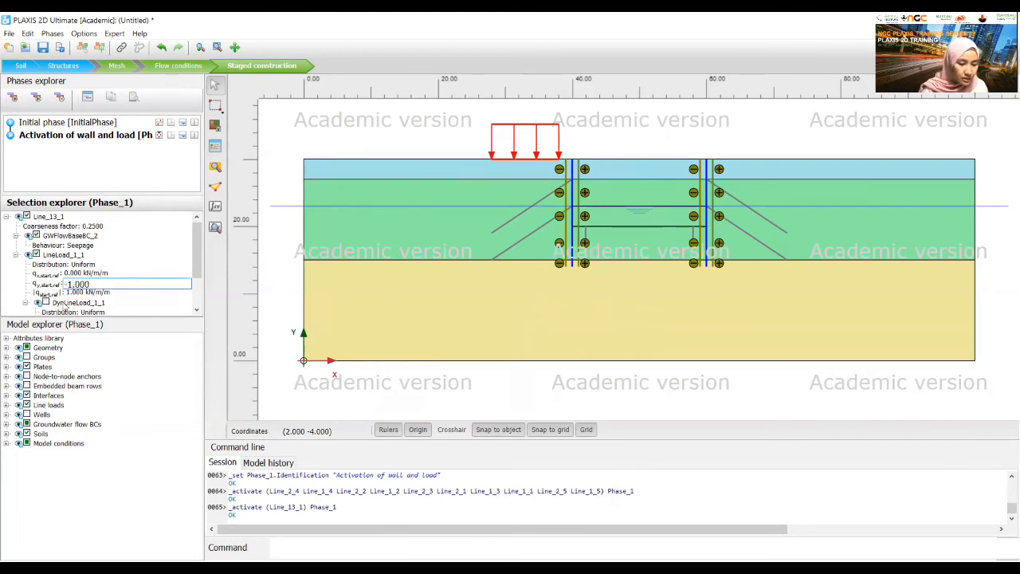
type("0")
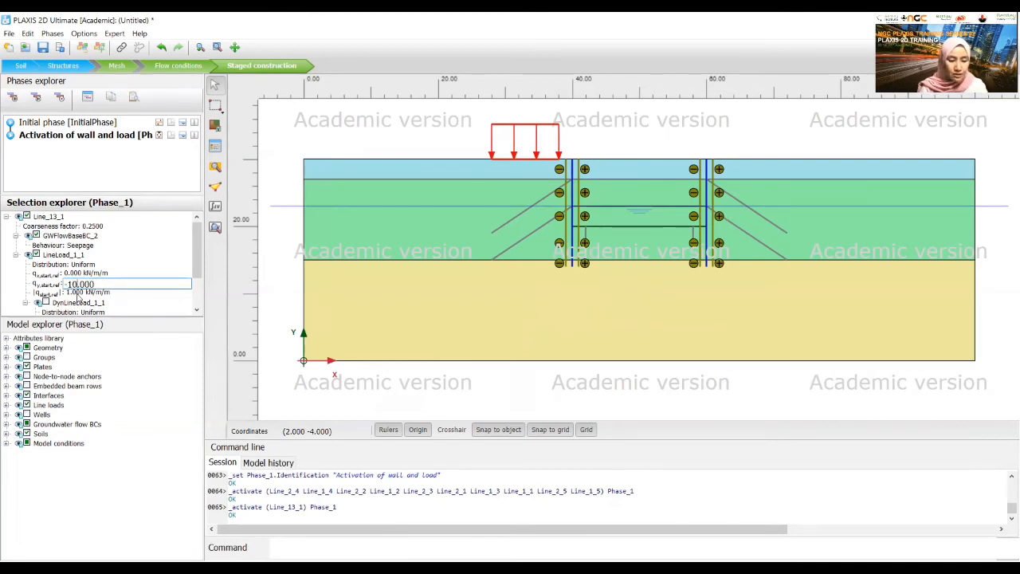
key("Return")
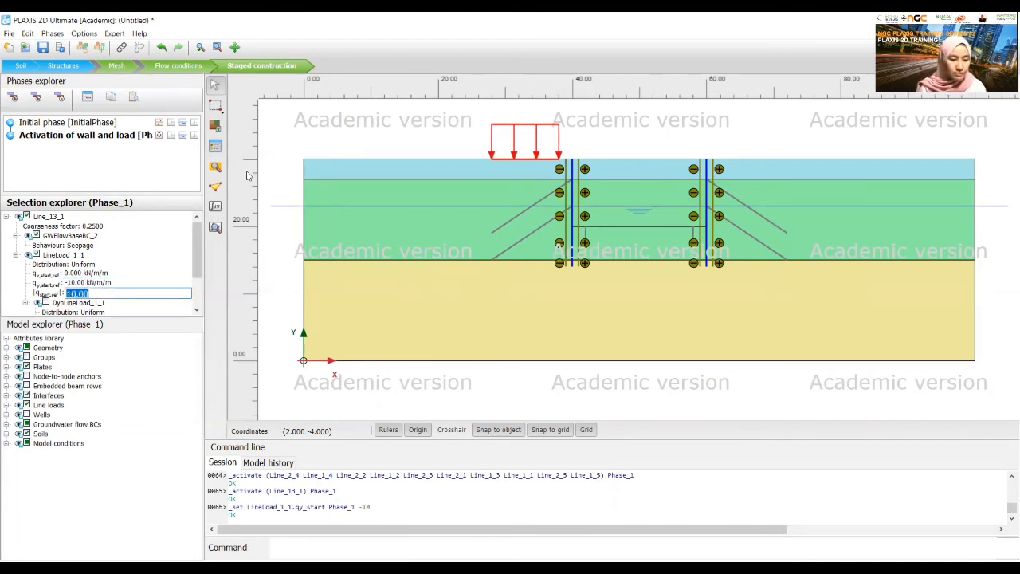
left_click(290, 137)
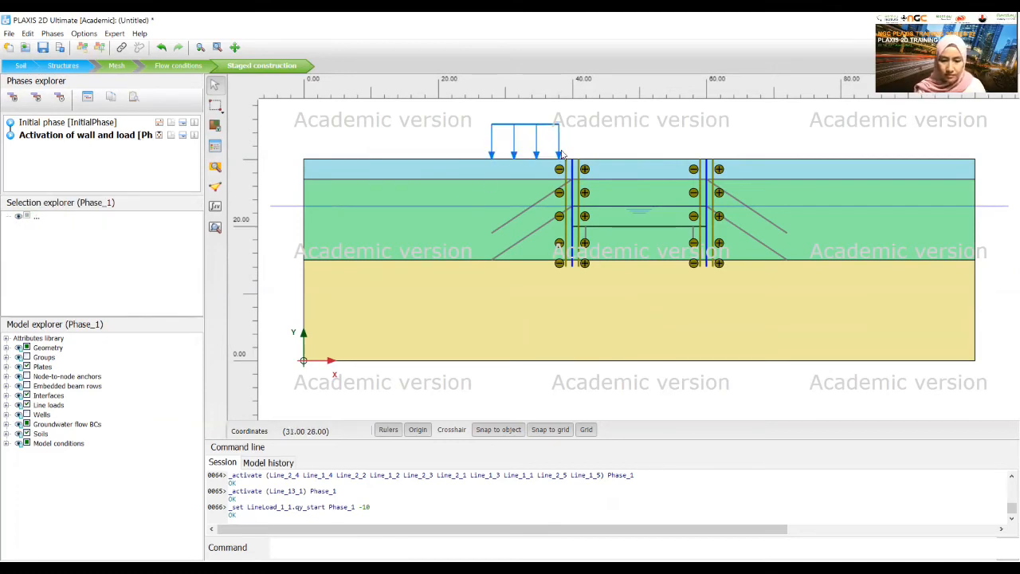
Step: Add a calculation phase after the wall and load phase and name it "First excavation"
left_click(431, 568)
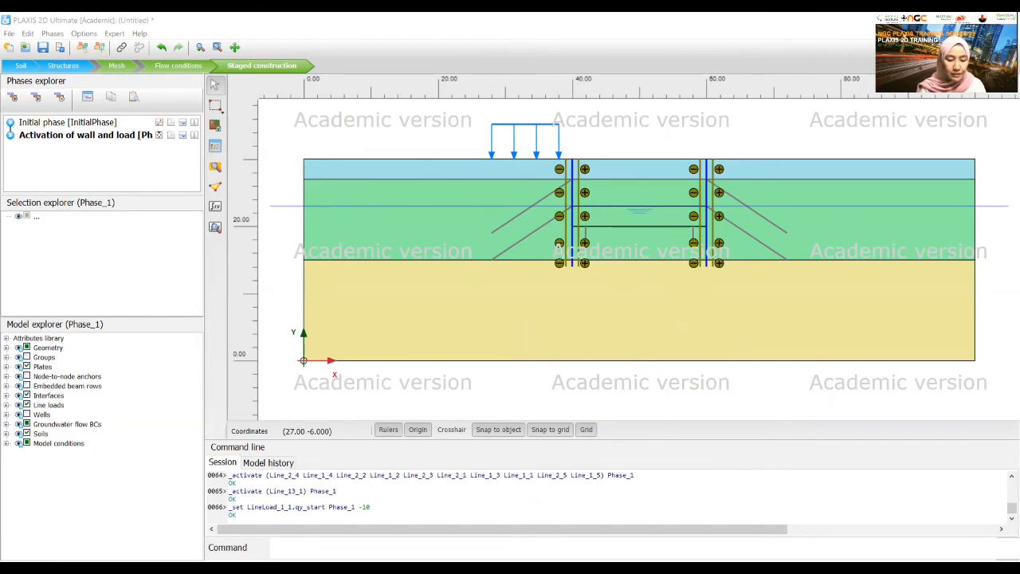
left_click(13, 96)
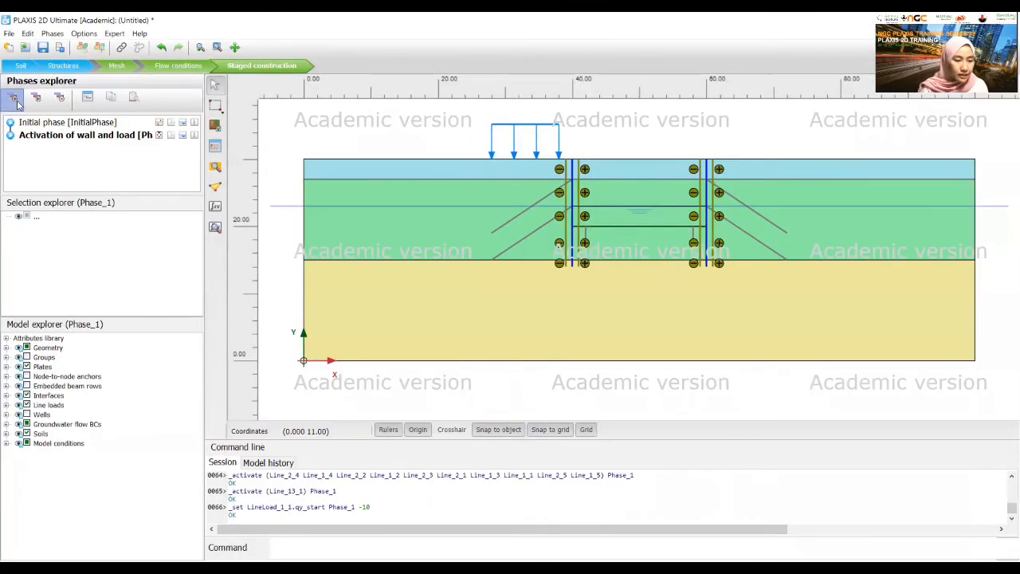
double_click(32, 148)
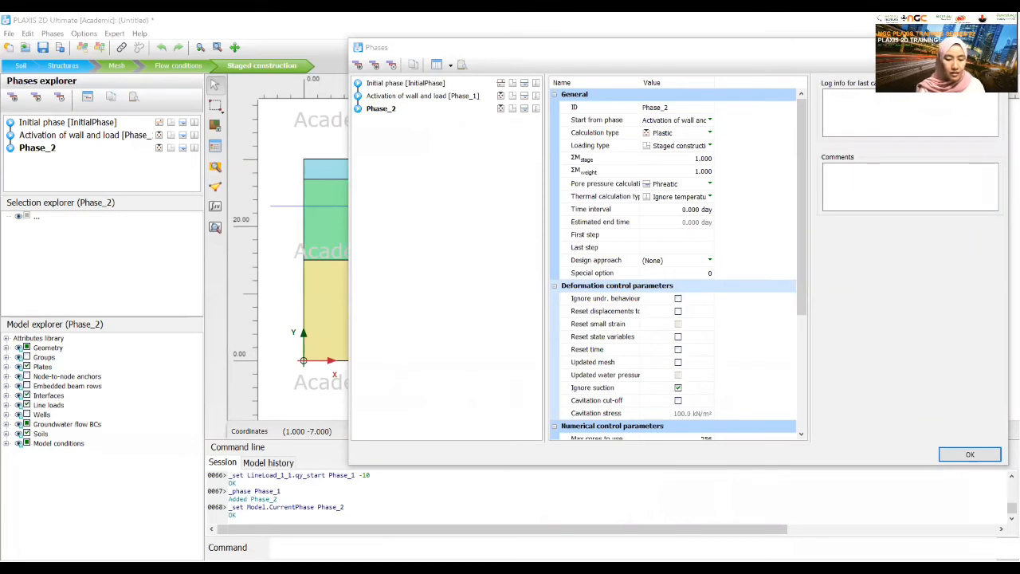
left_click(687, 109)
key("ctrl+v")
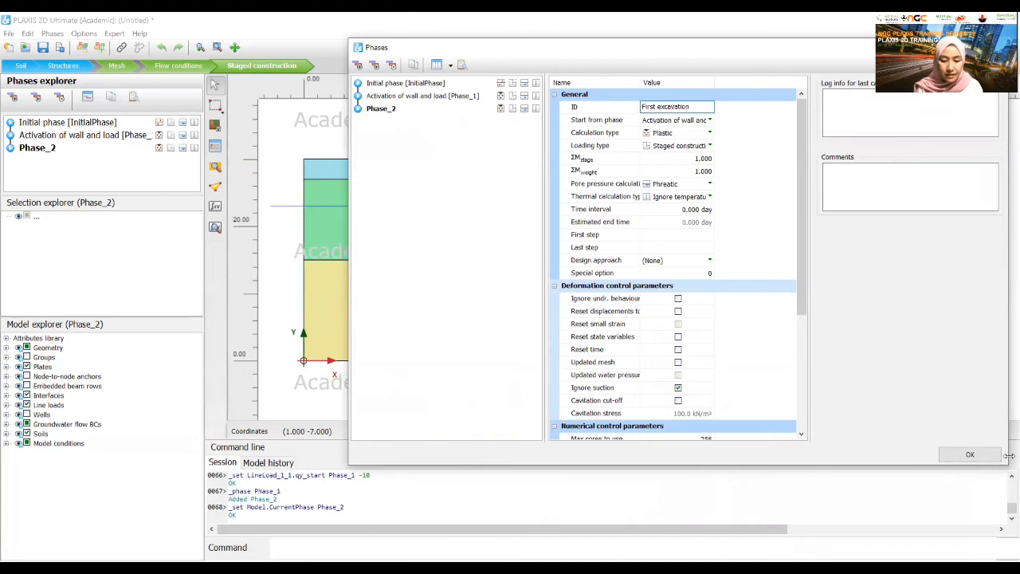
left_click(970, 454)
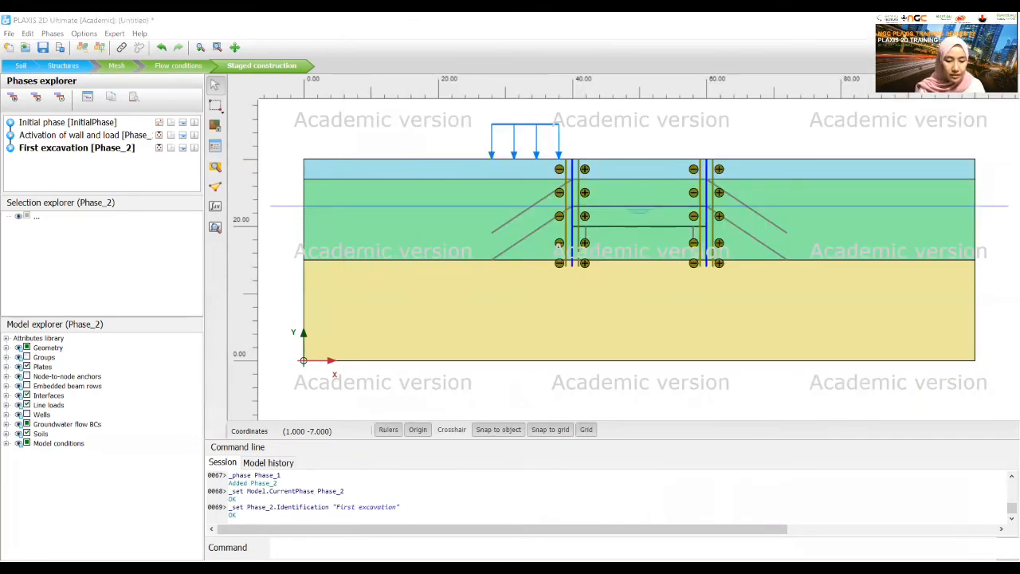
Step: Deactivate the uppermost soil cluster between the two walls in the first excavation phase
left_click(626, 177)
right_click(626, 177)
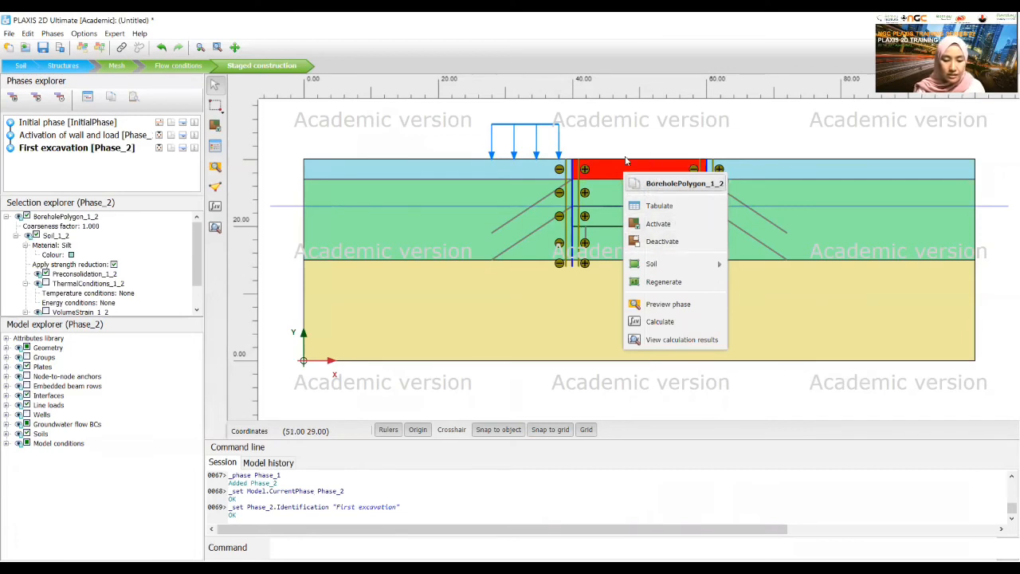
left_click(653, 241)
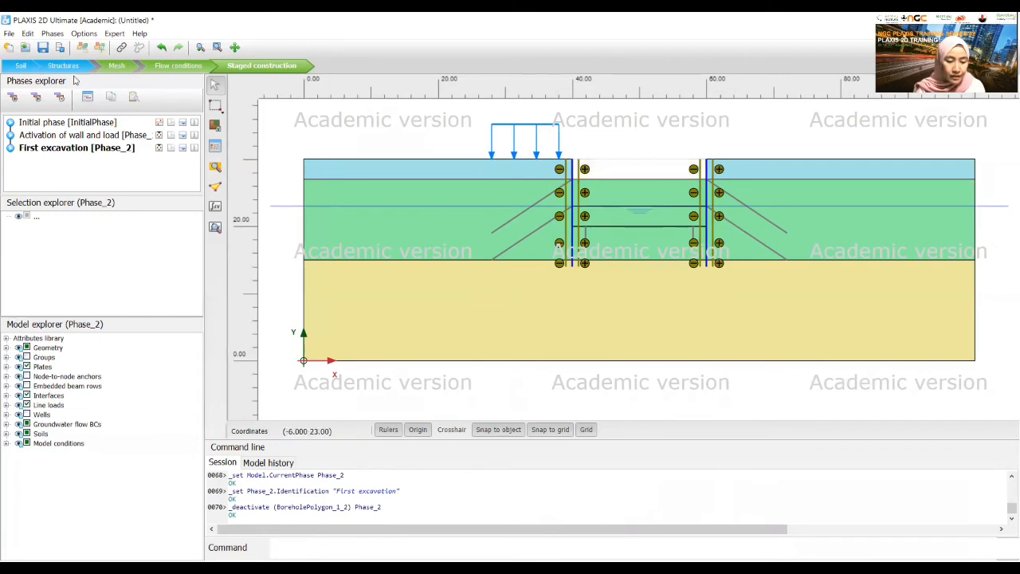
Step: Add a calculation phase after the first excavation and name it "First anchor row"
left_click(12, 97)
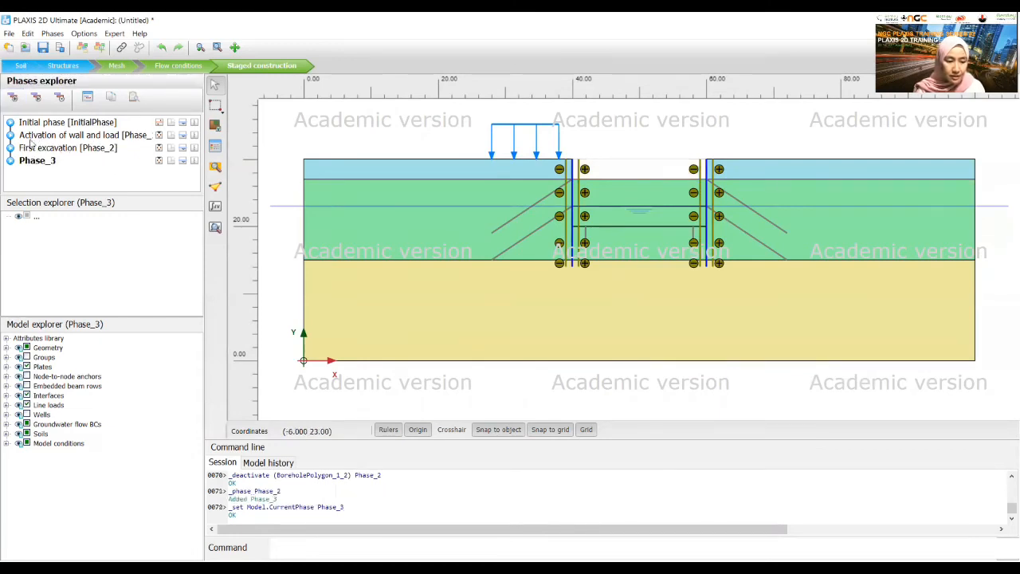
double_click(32, 161)
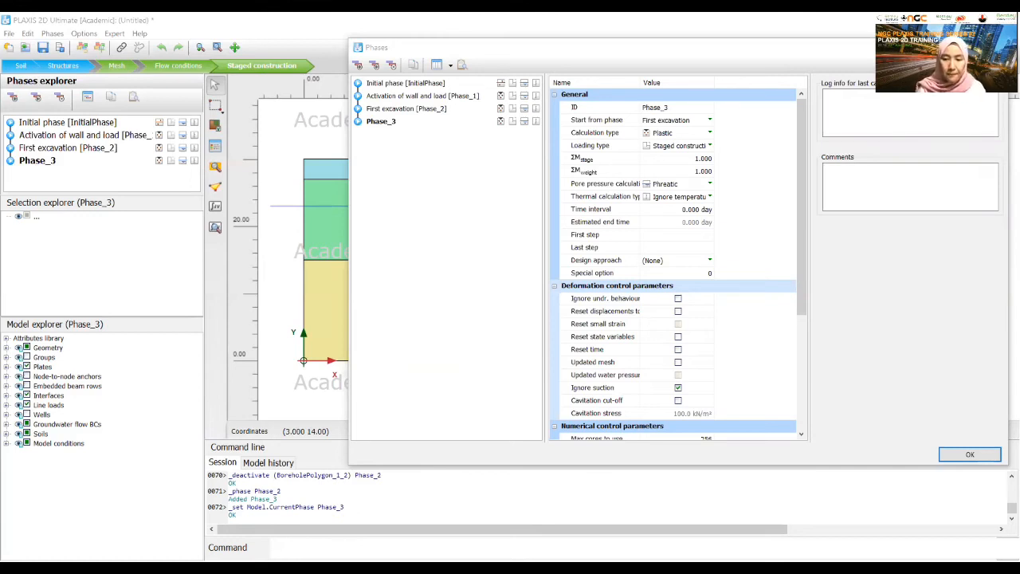
left_click(678, 120)
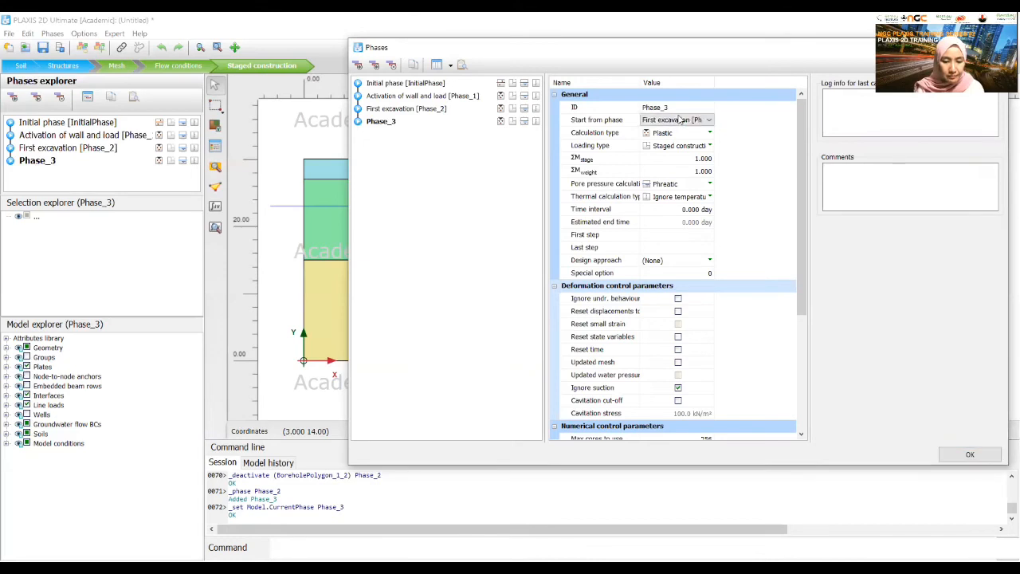
double_click(678, 106)
type("First anchor row")
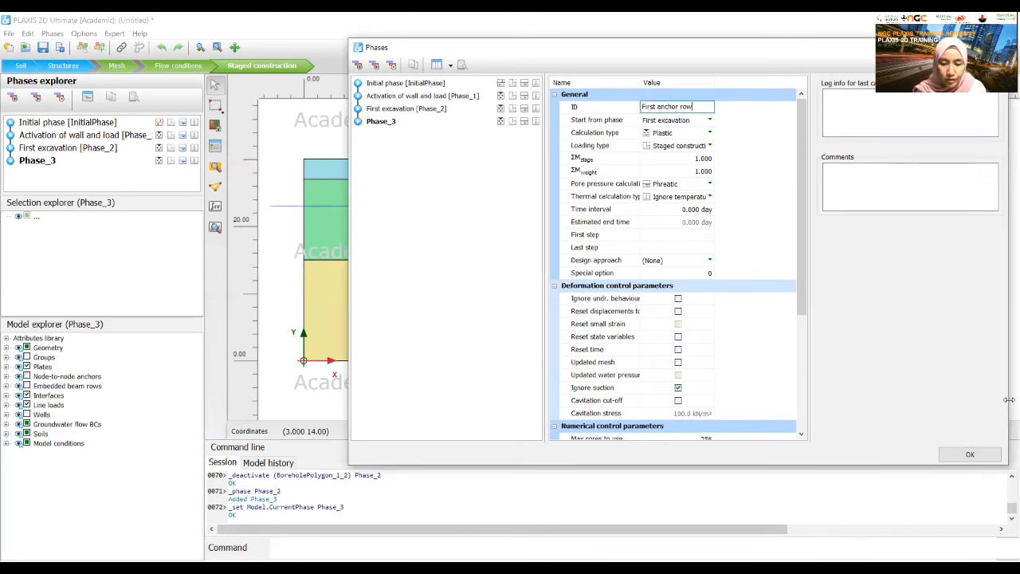
key("Return")
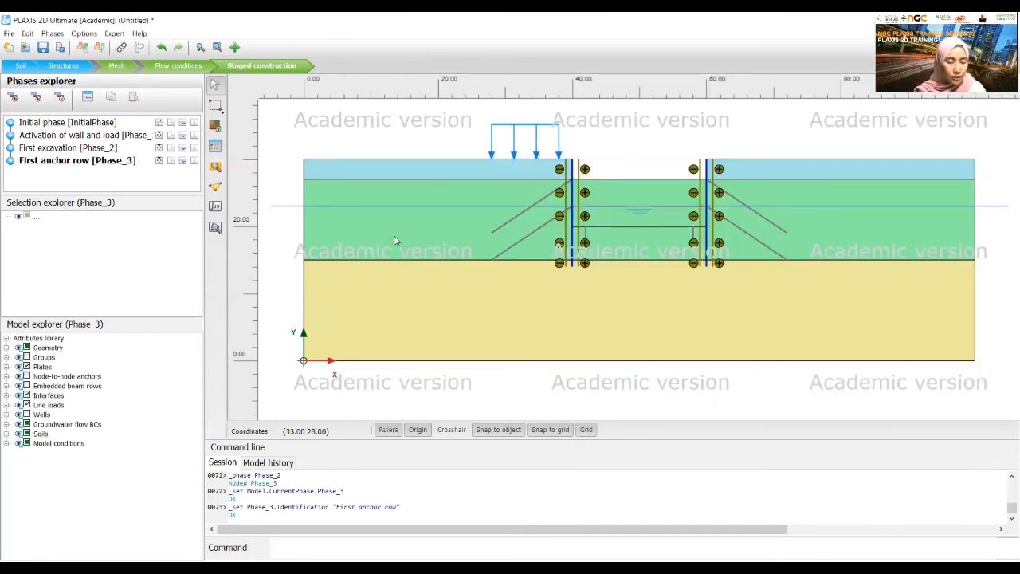
Step: Activate the GroundAnchor_Top group and prestress both of its node-to-node anchors with a force of 500 kN
left_click(7, 357)
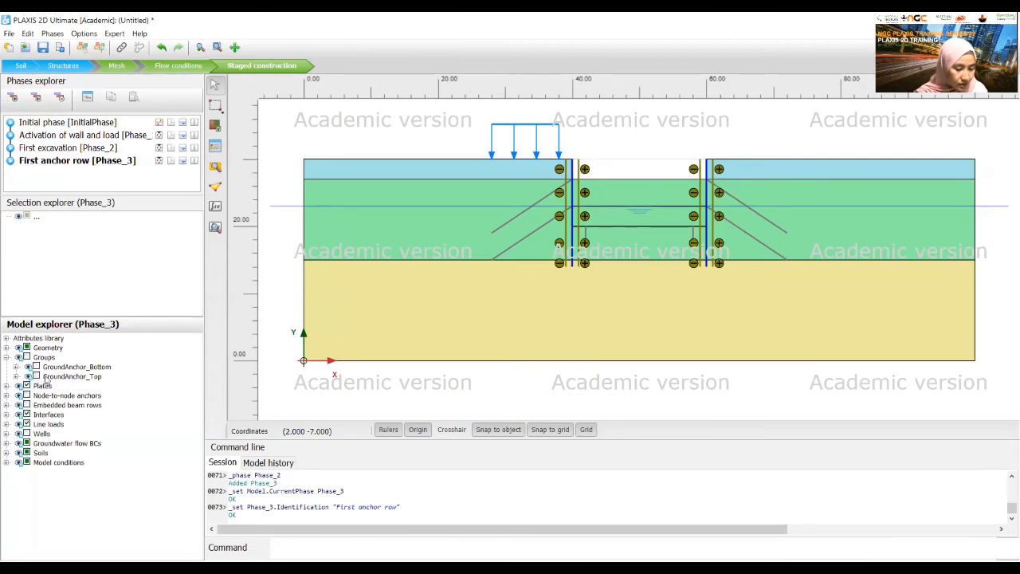
left_click(36, 376)
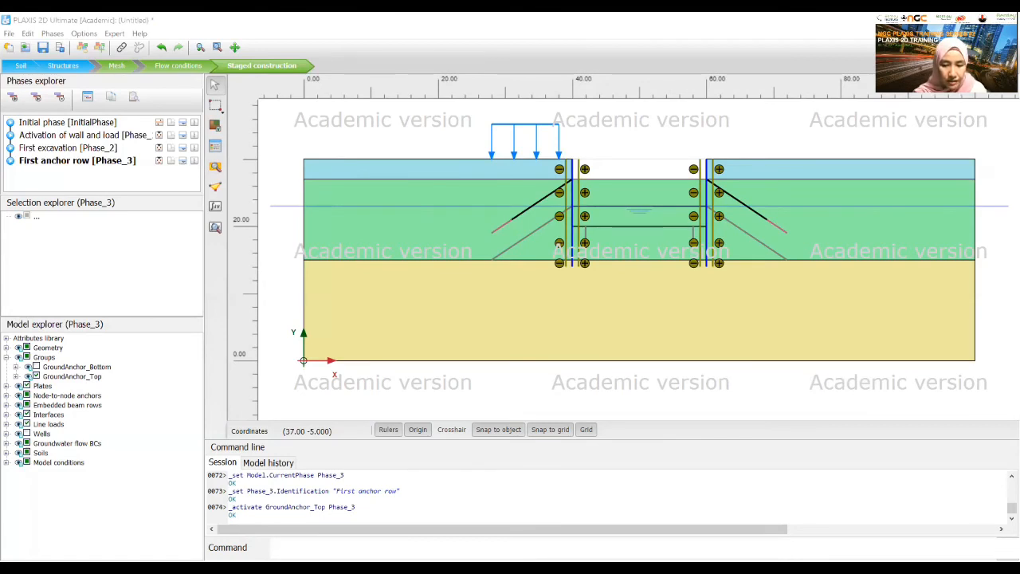
left_click(543, 198)
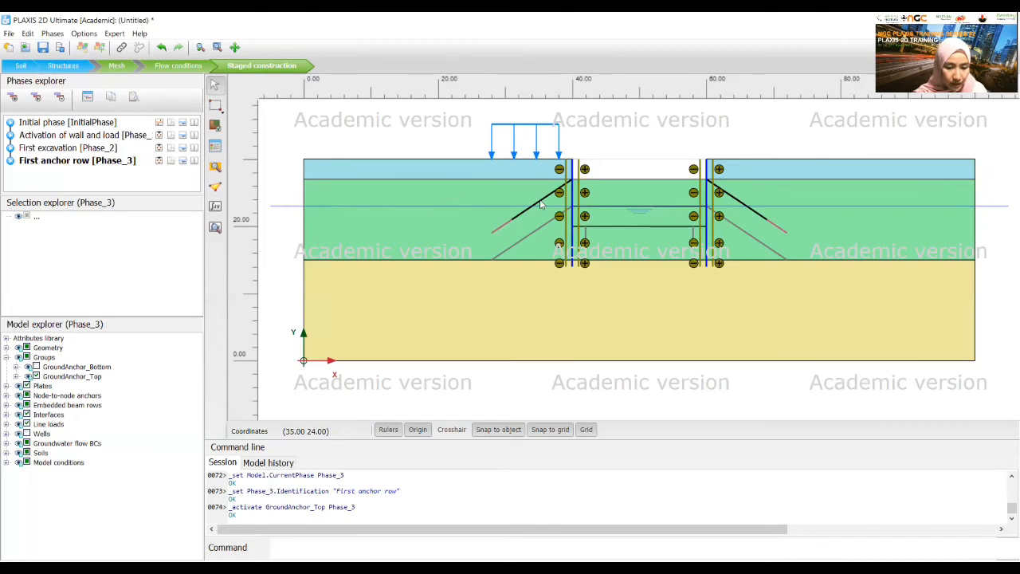
left_click(541, 205)
left_click(737, 204, "ctrl")
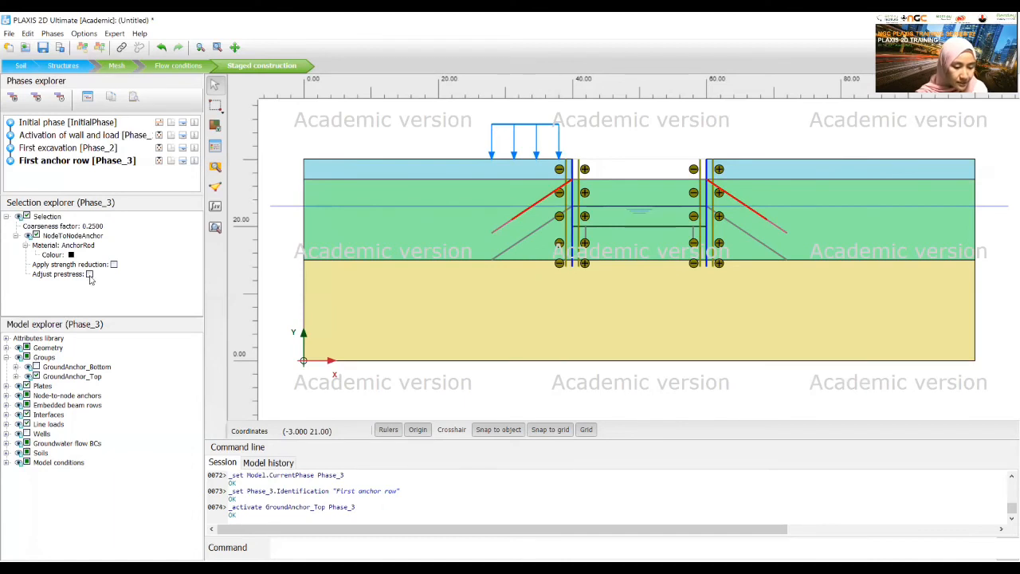
left_click(89, 275)
left_click(89, 275)
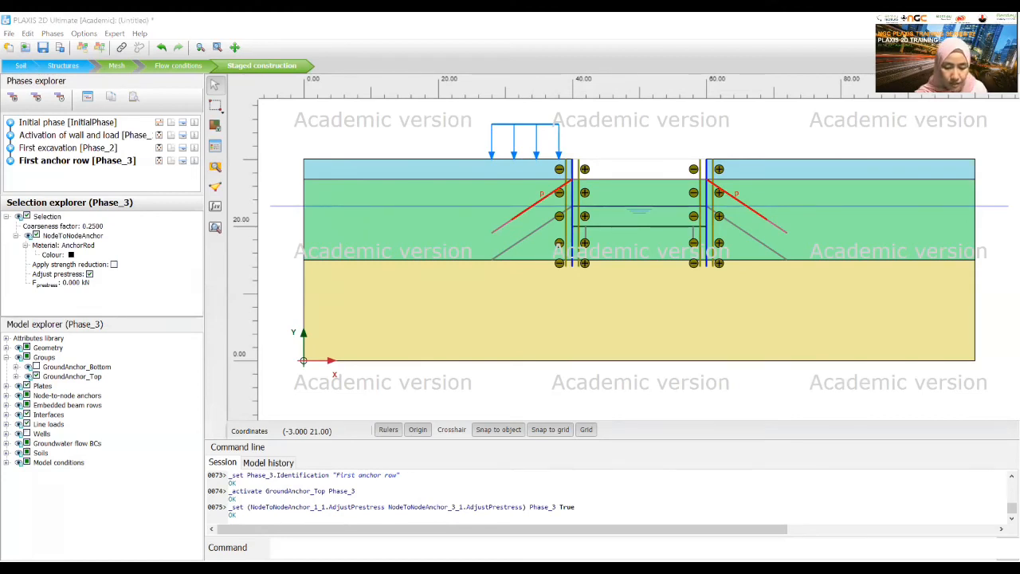
left_click(72, 284)
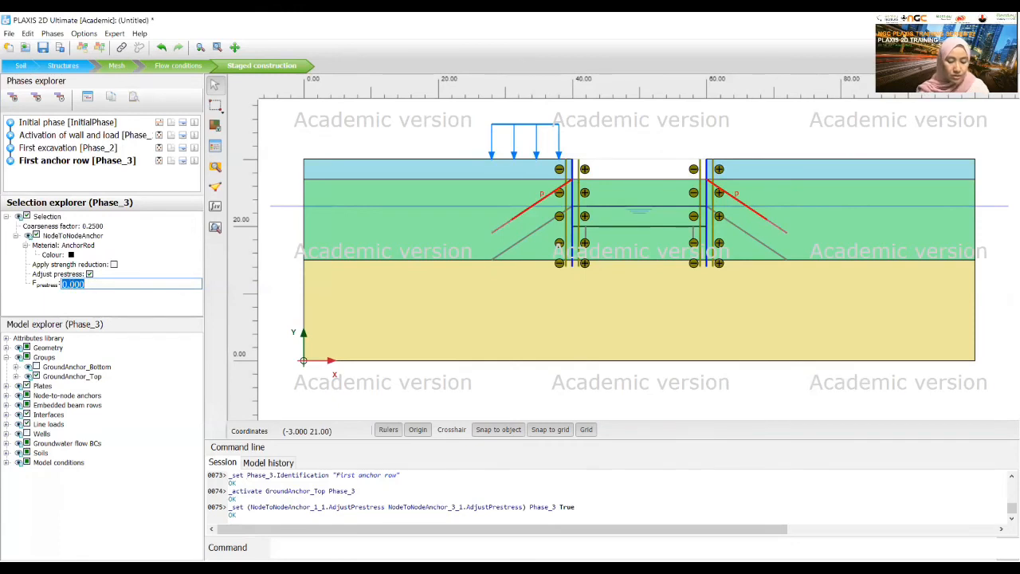
type("500")
key("Return")
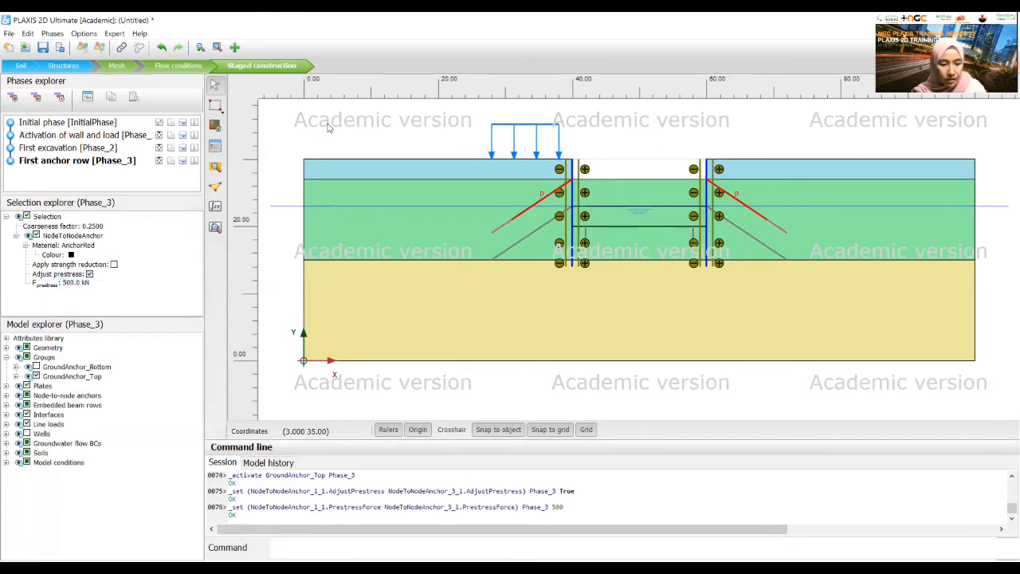
left_click(328, 128)
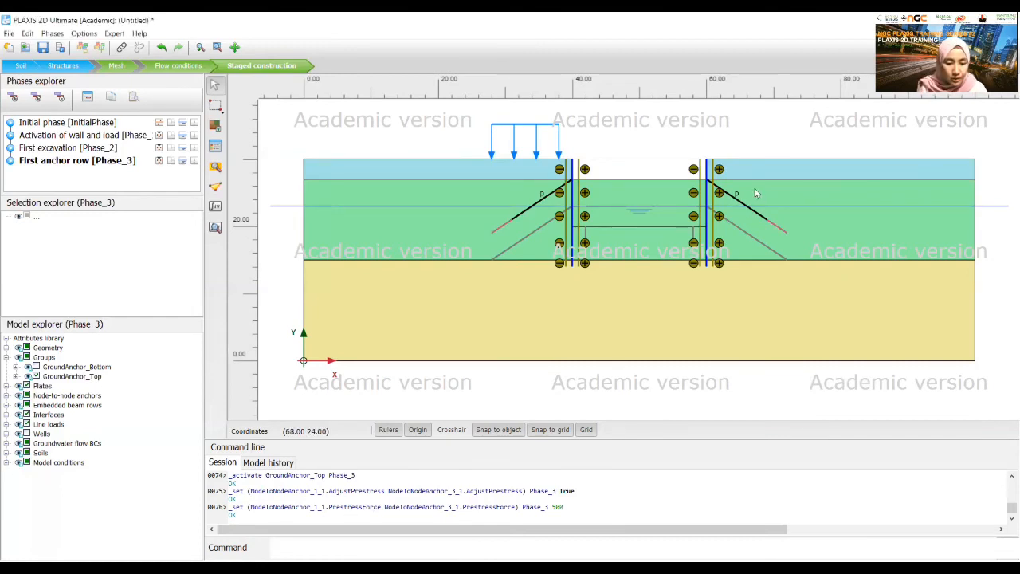
Step: Add a calculation phase after the first anchor row and name it "Second excavation"
left_click(15, 99)
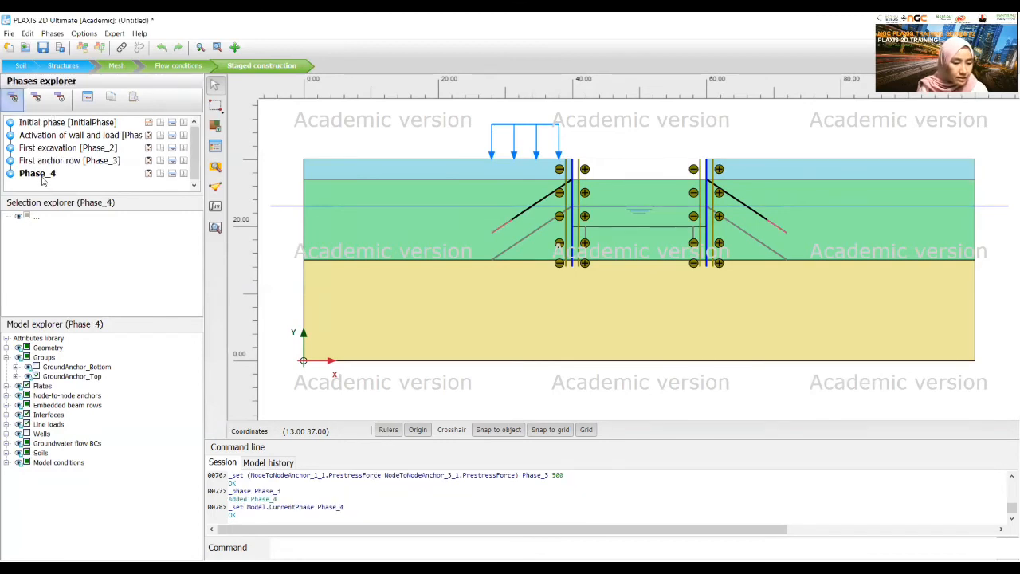
double_click(32, 174)
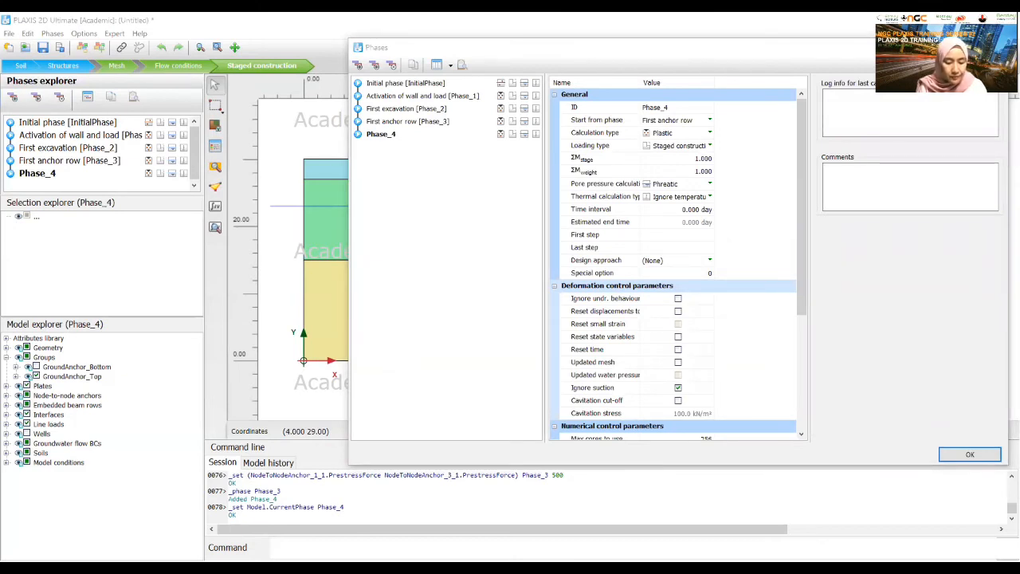
left_click(682, 106)
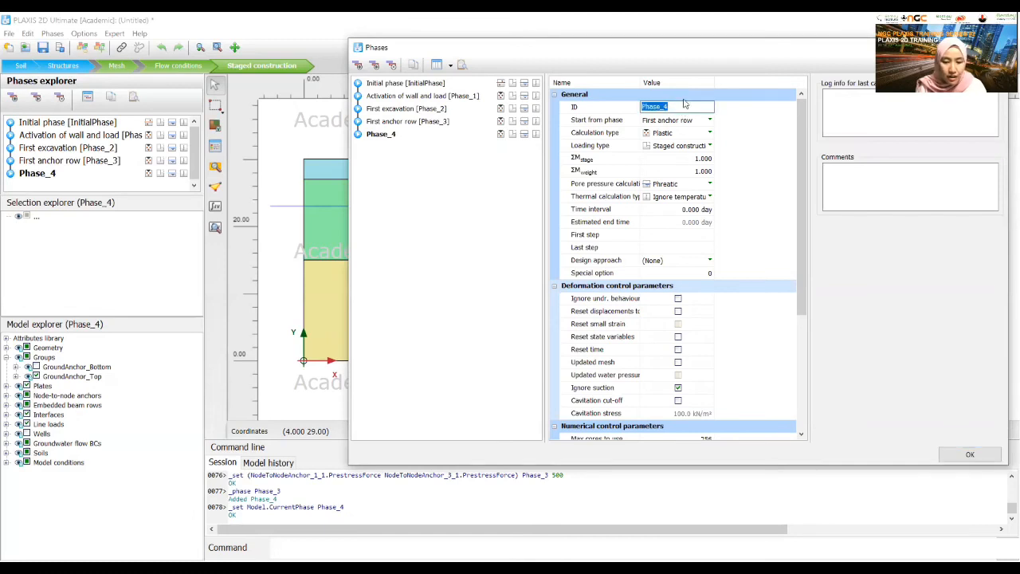
type("Second excavation")
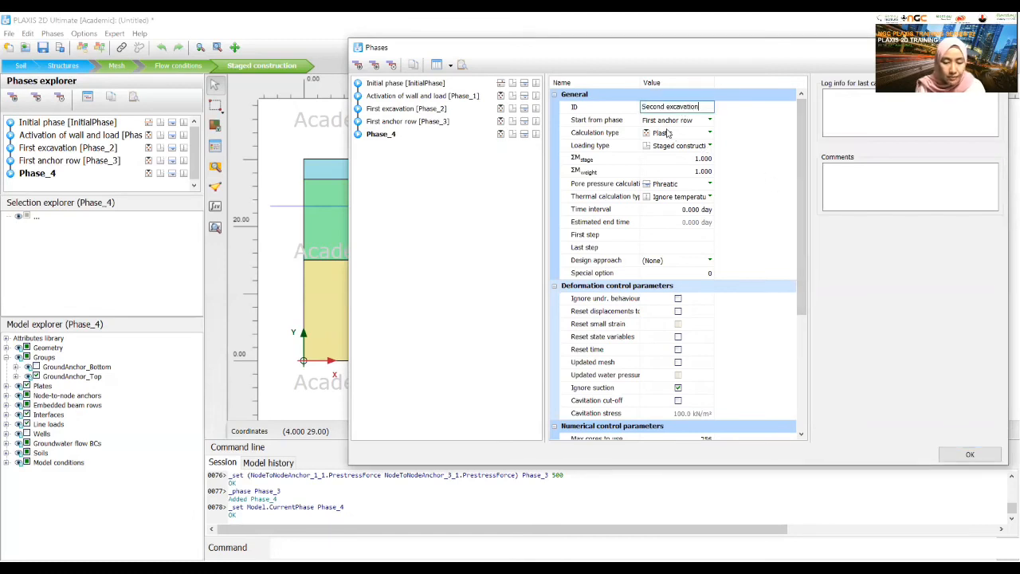
left_click(979, 459)
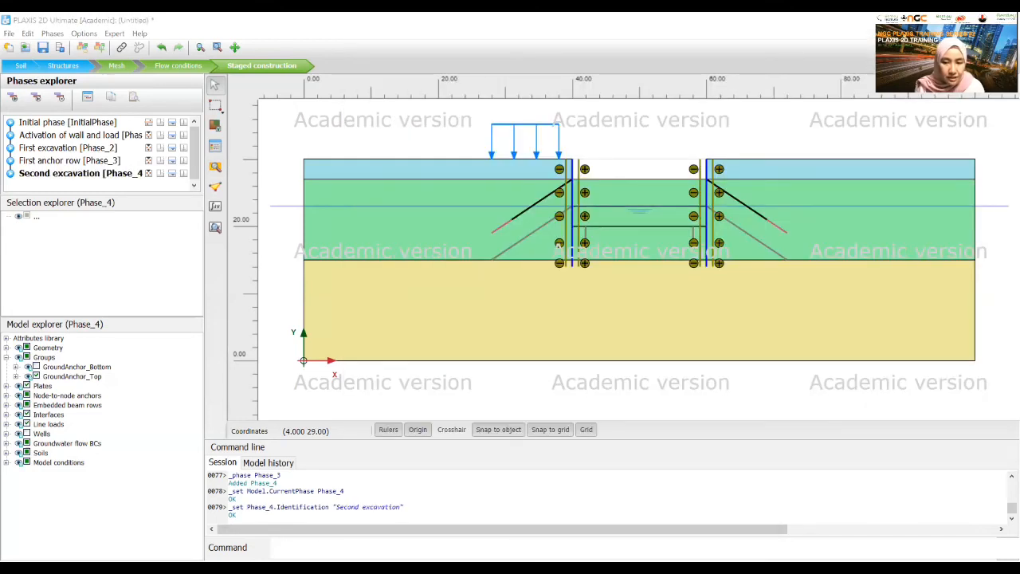
Step: Deactivate the upper sand cluster between the walls, down to the water level, in the second excavation phase
left_click(648, 194)
right_click(649, 194)
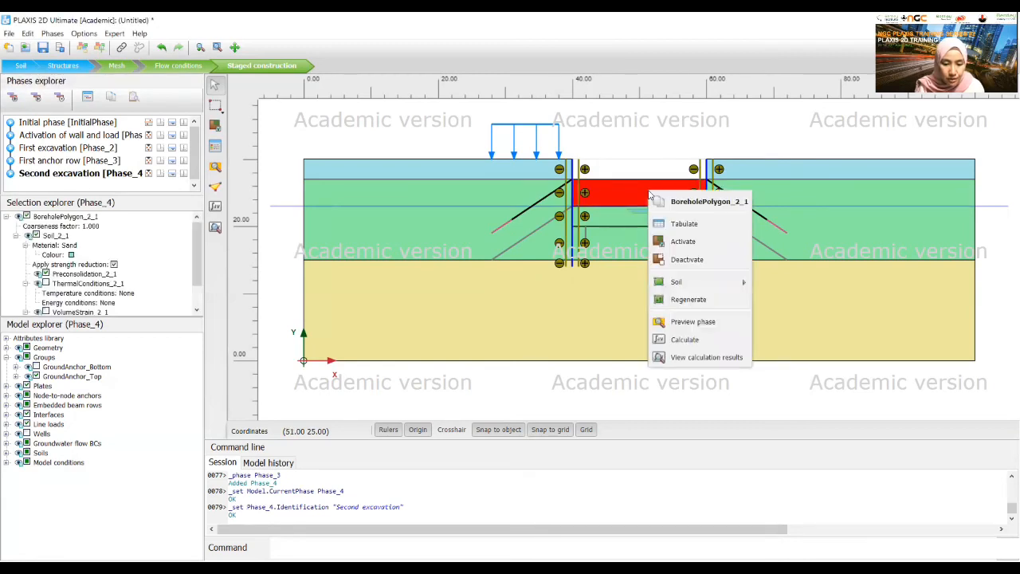
left_click(698, 263)
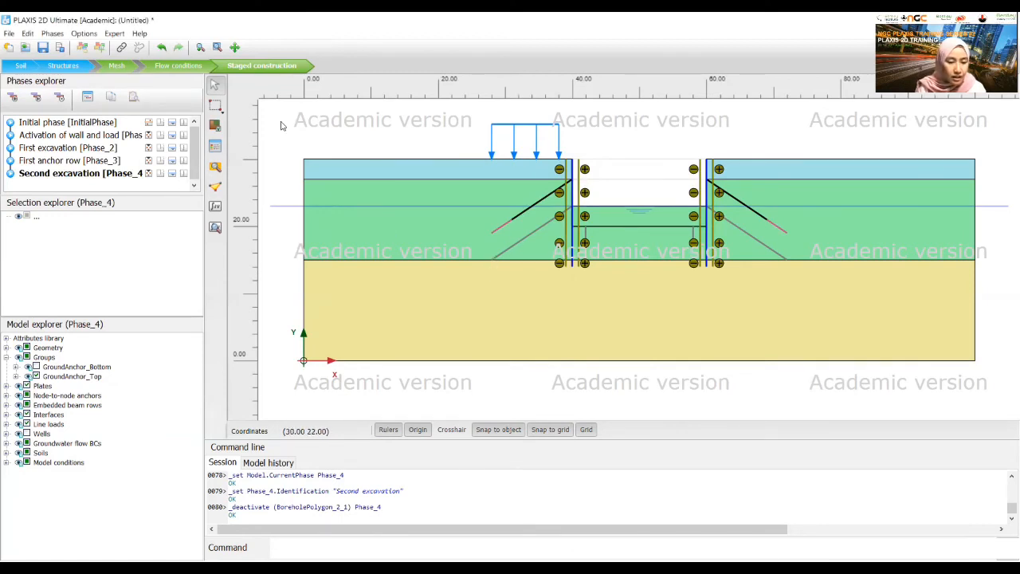
Step: Add a calculation phase after the second excavation and name it "Second anchor row"
left_click(12, 96)
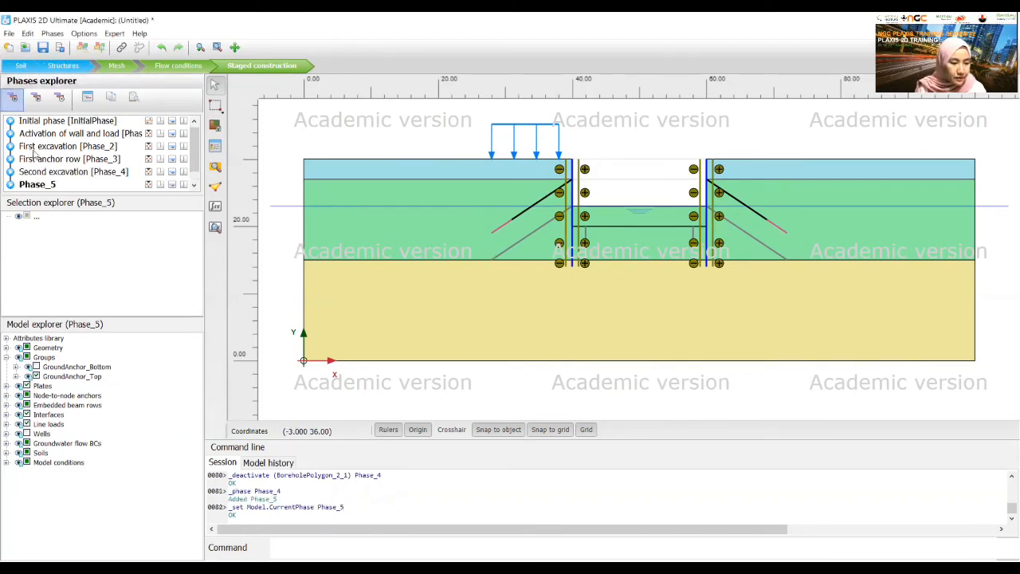
double_click(36, 186)
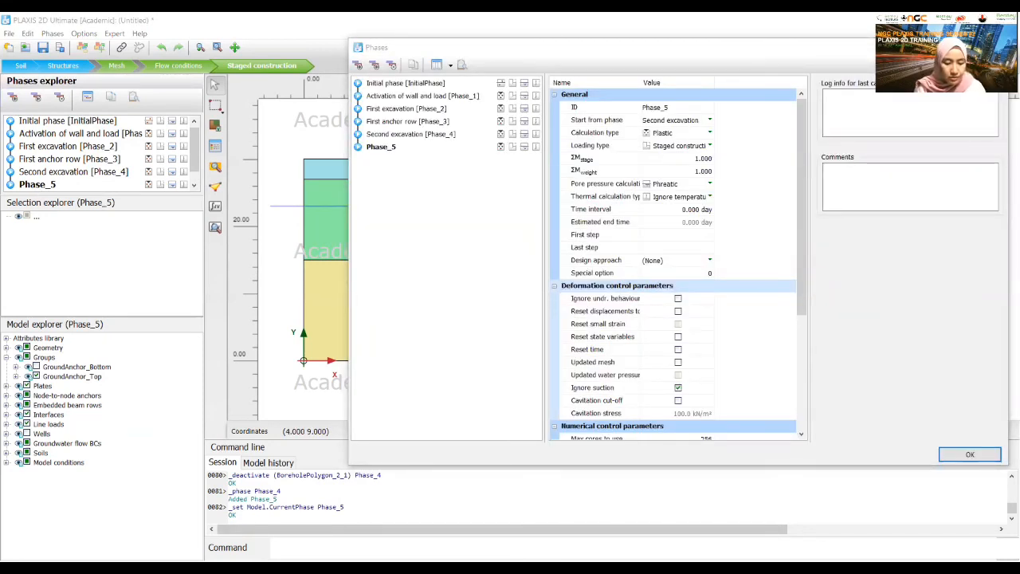
left_click(674, 107)
type("Second anchor row")
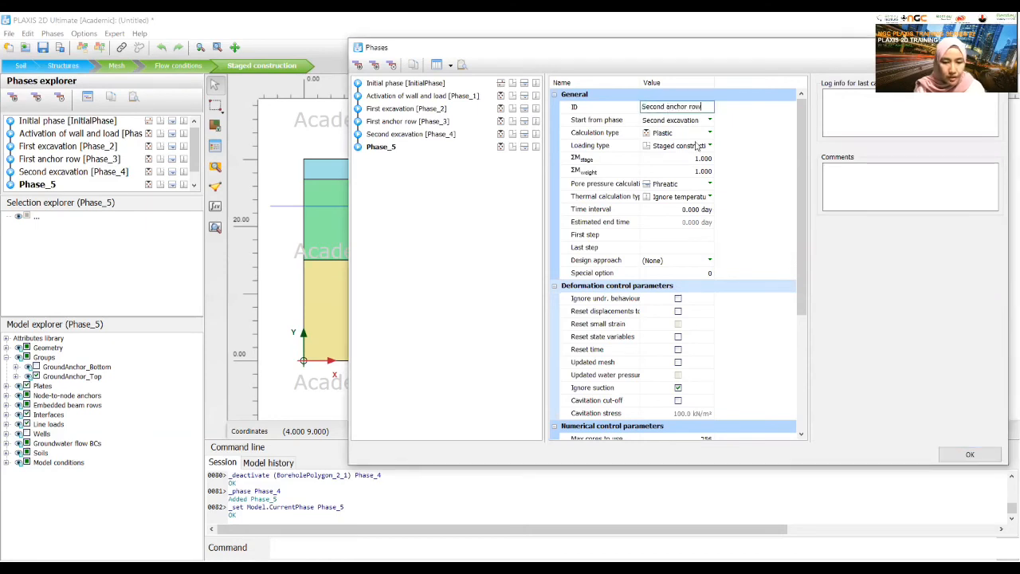
left_click(972, 456)
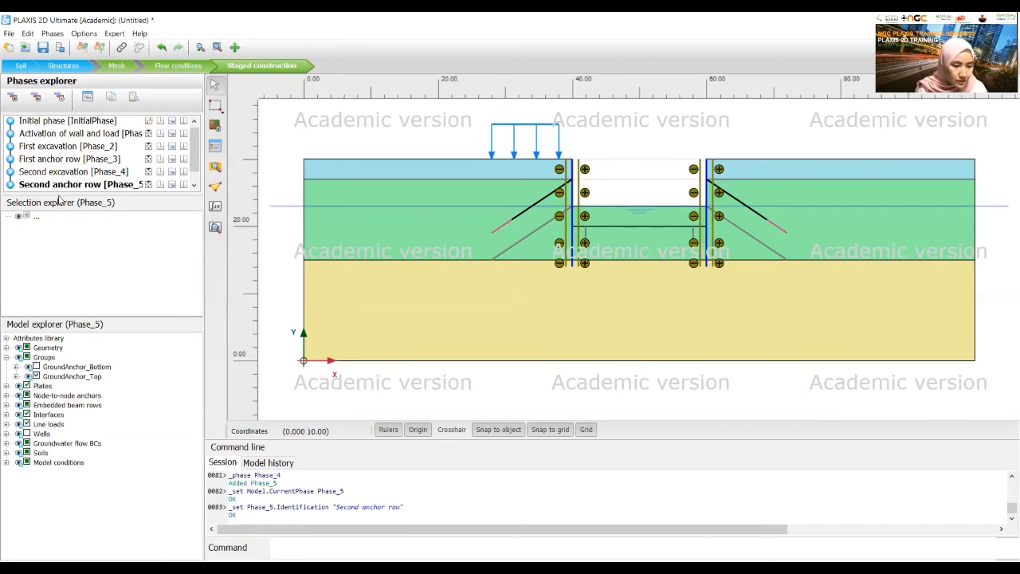
Step: Activate the GroundAnchor_Bottom group and prestress both of its node-to-node anchors with a force of 1000 kN
left_click(36, 368)
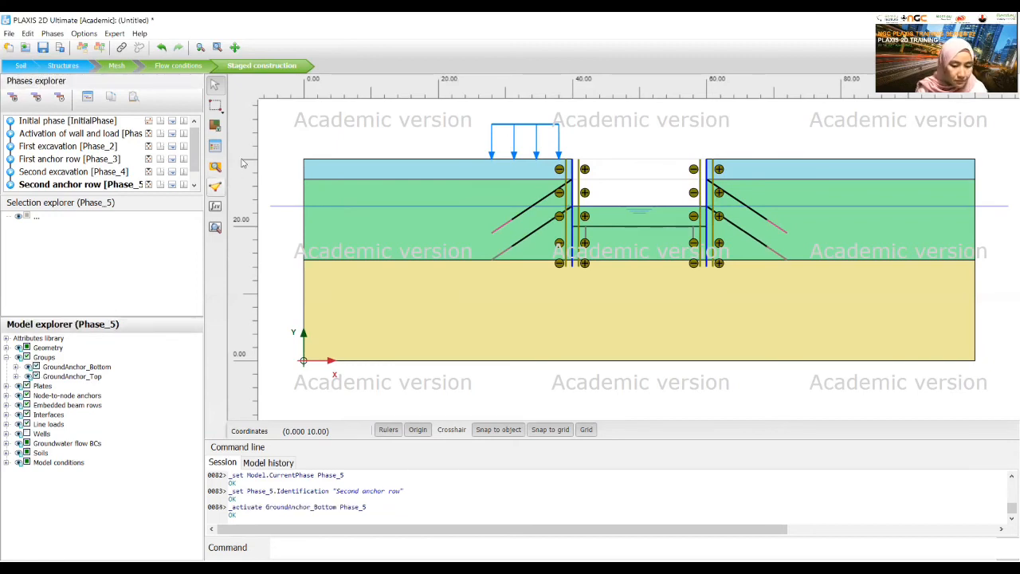
left_click(535, 236)
left_click(731, 227, "ctrl")
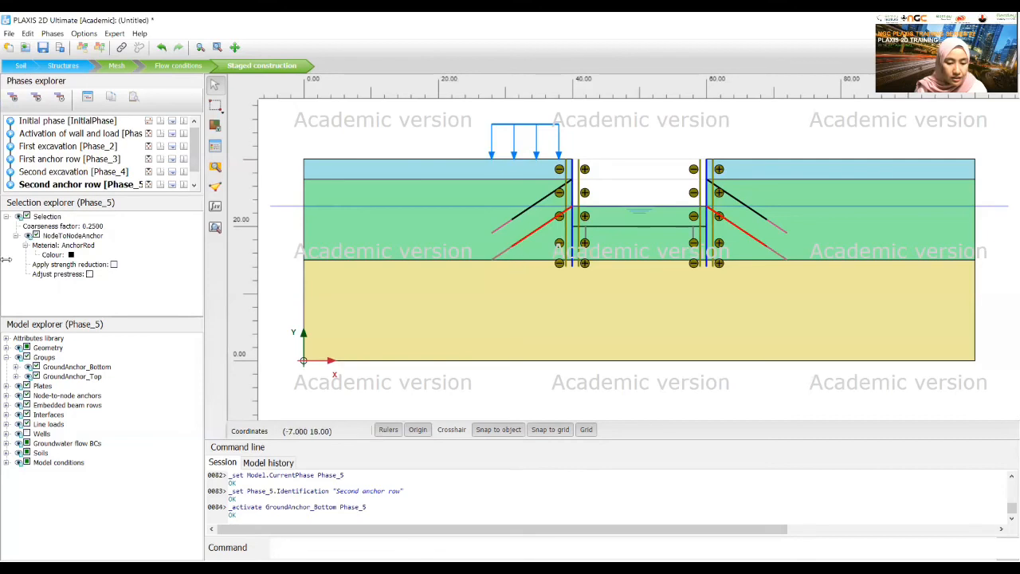
left_click(89, 274)
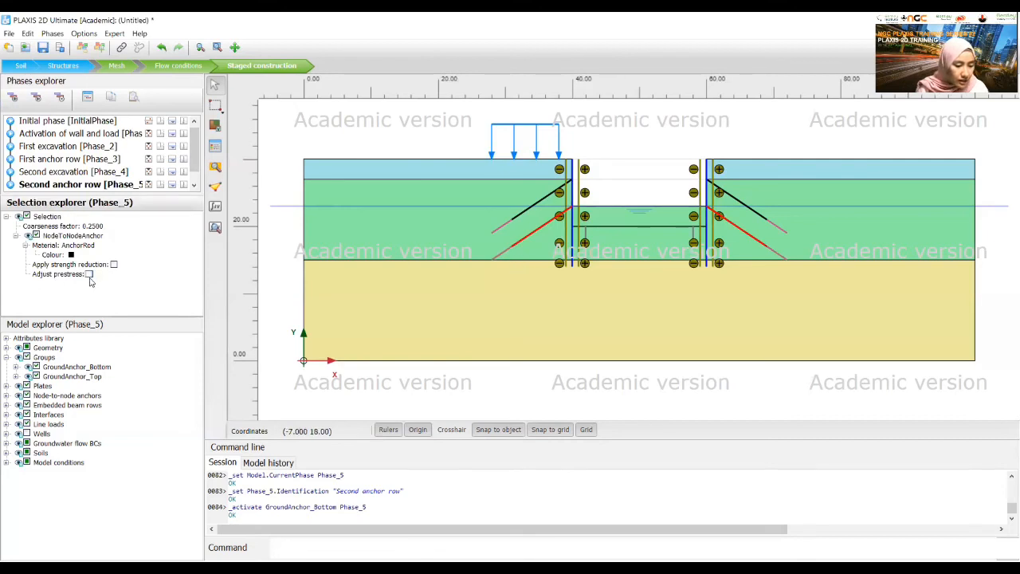
left_click(80, 284)
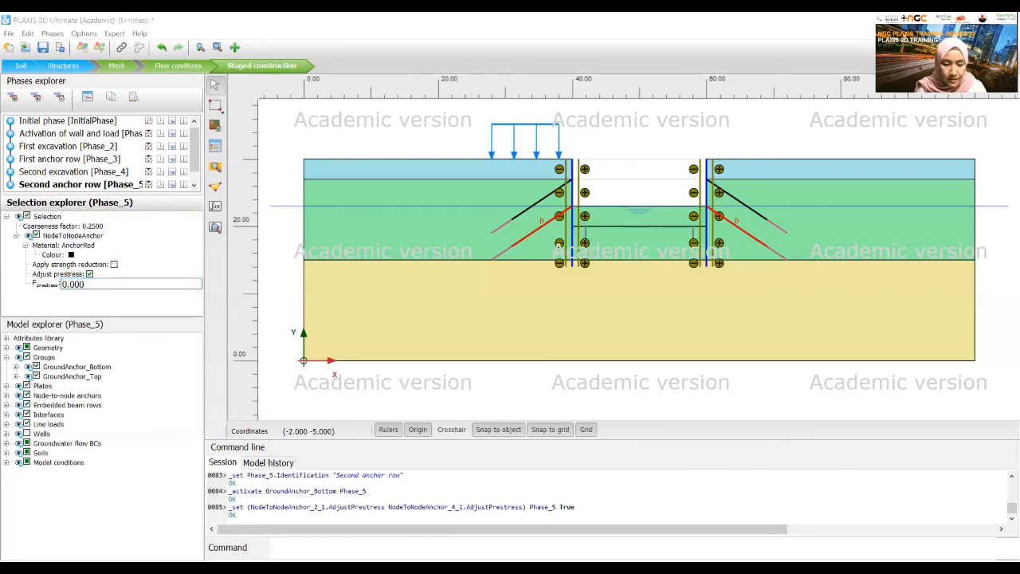
left_click(126, 257)
type("1000")
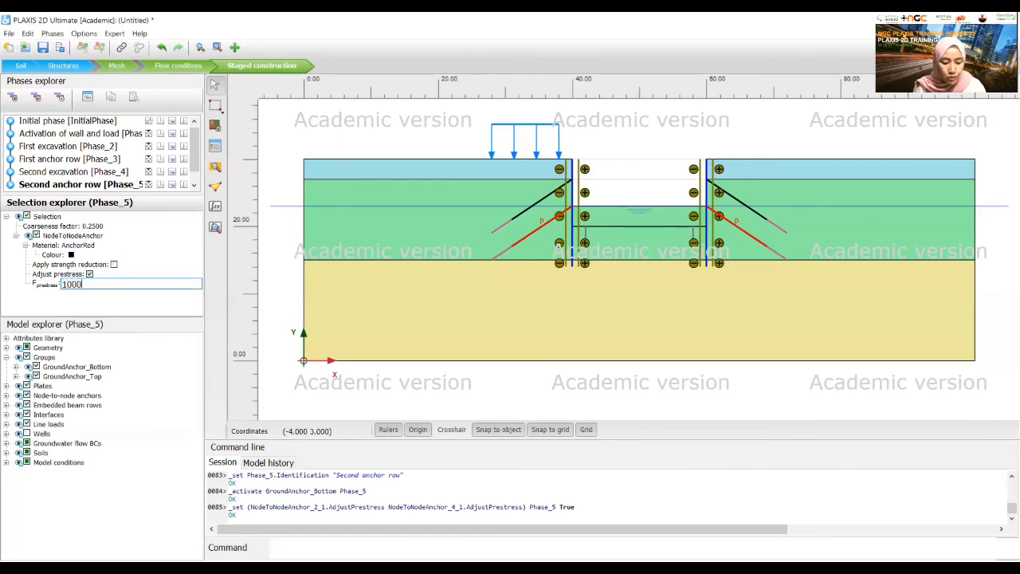
key("Return")
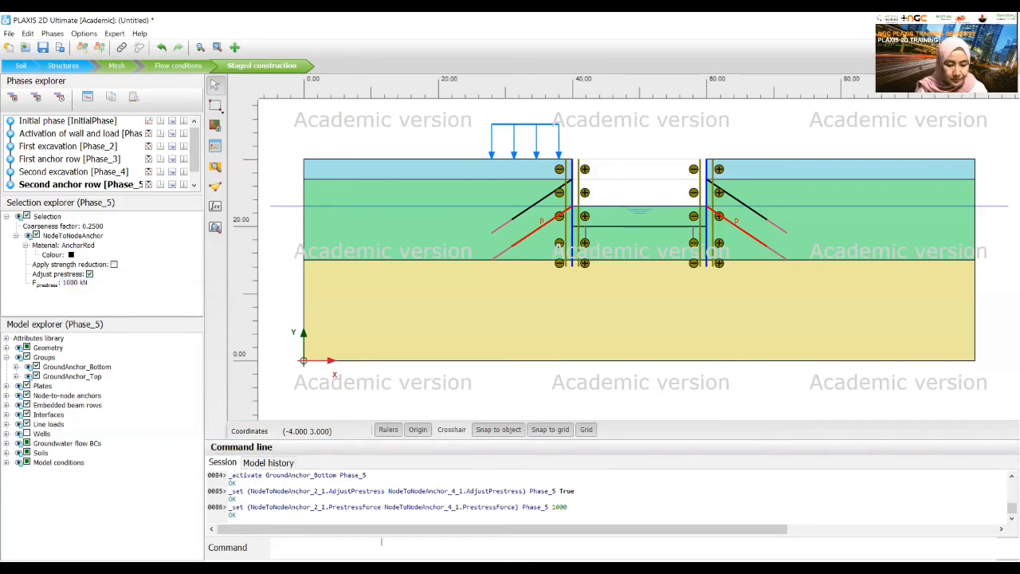
left_click(381, 567)
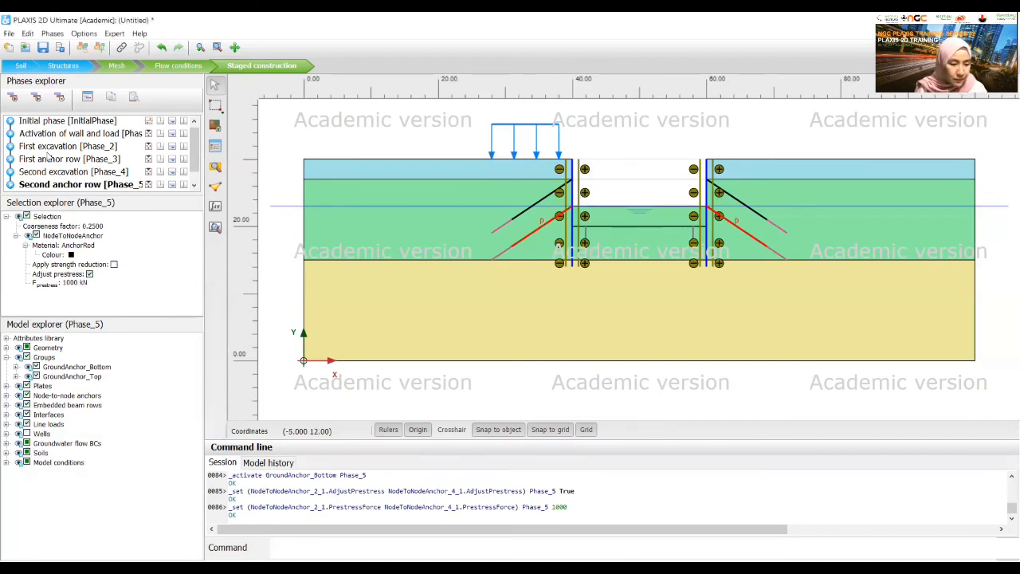
Step: Add a calculation phase after the second anchor row and name it "Final excavation and Dewatering"
left_click(12, 100)
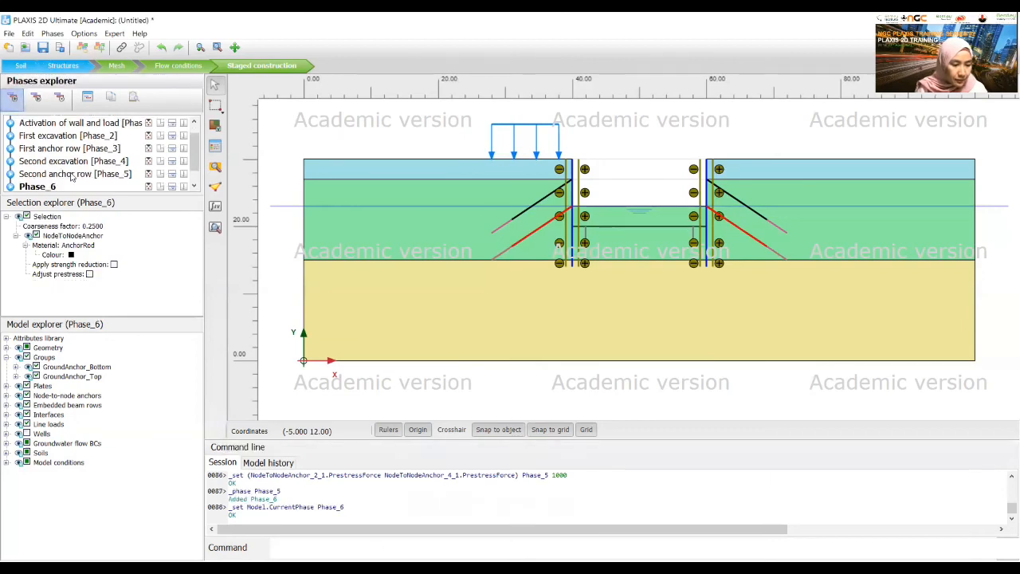
double_click(50, 189)
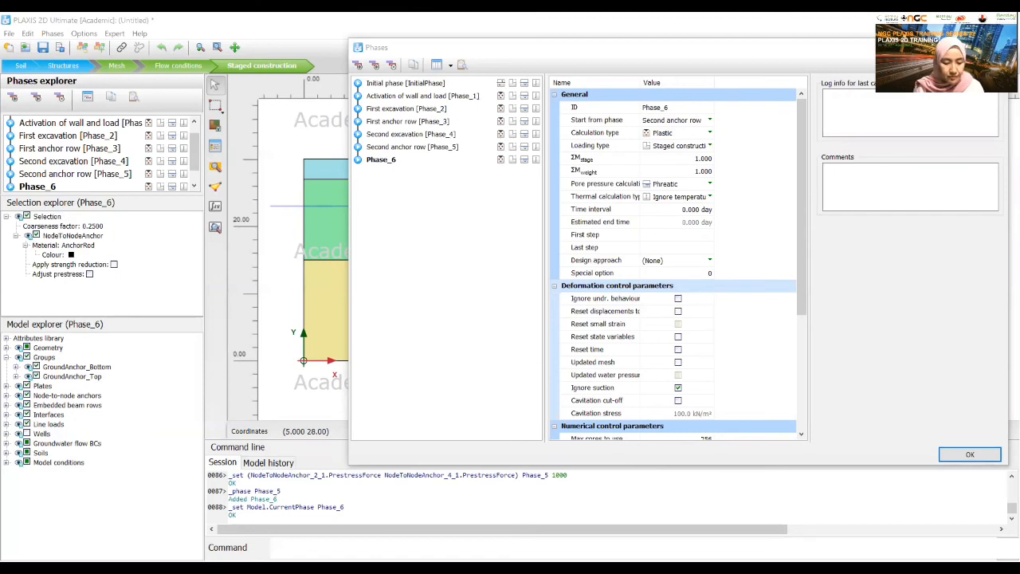
left_click(660, 108)
type("Pinal")
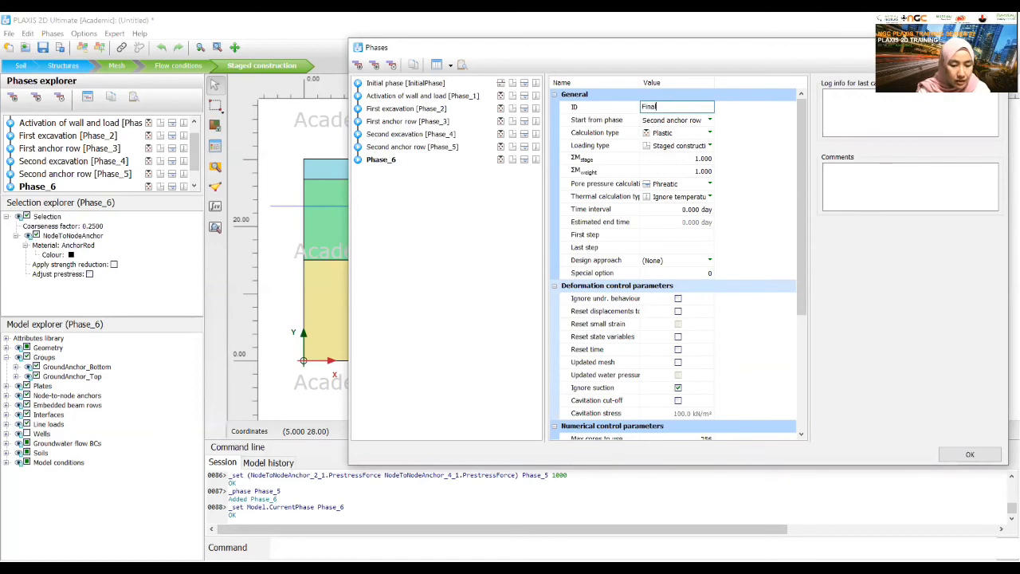
type(" excavat")
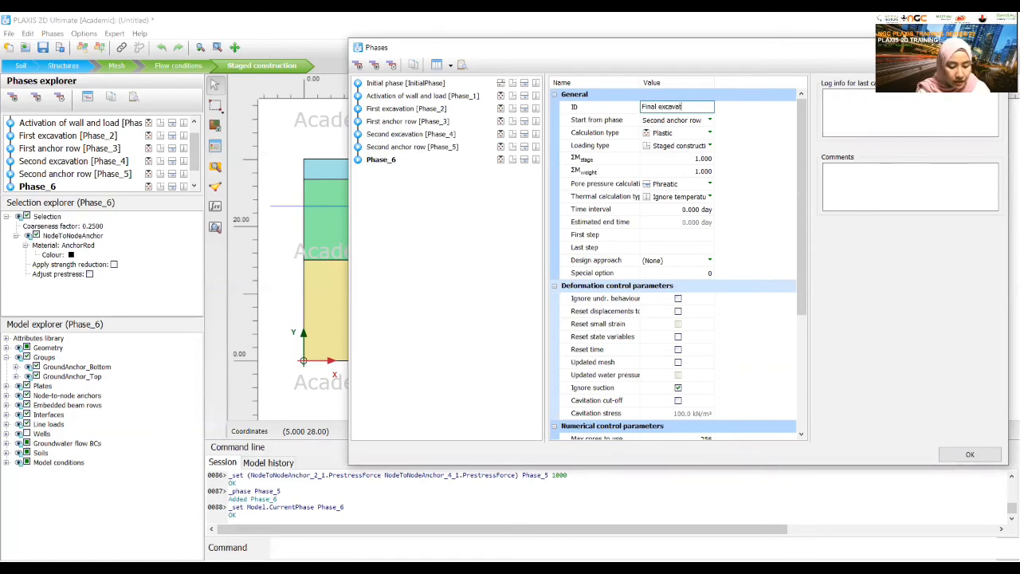
type("ion and Dewatering")
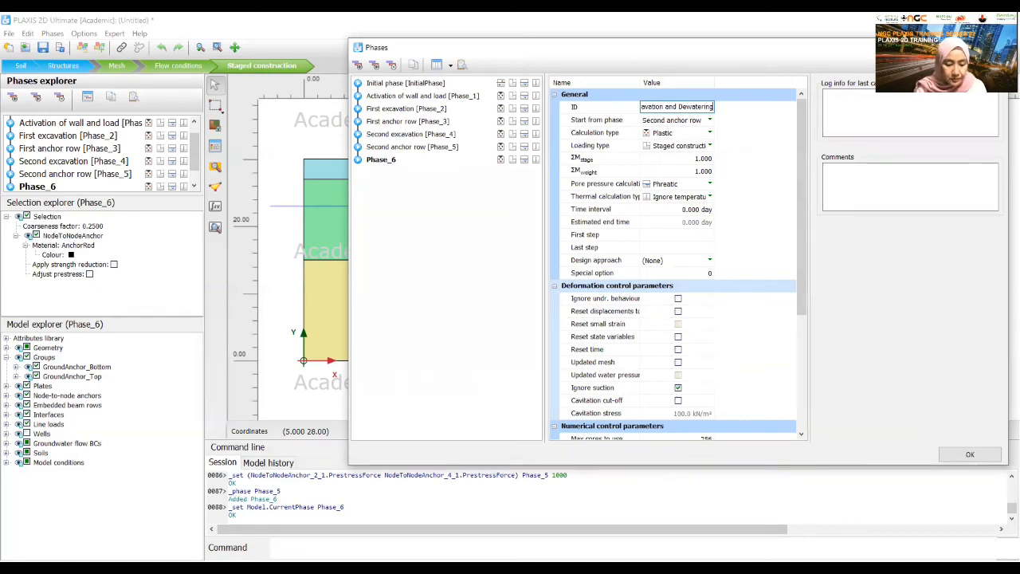
key("alt+Tab")
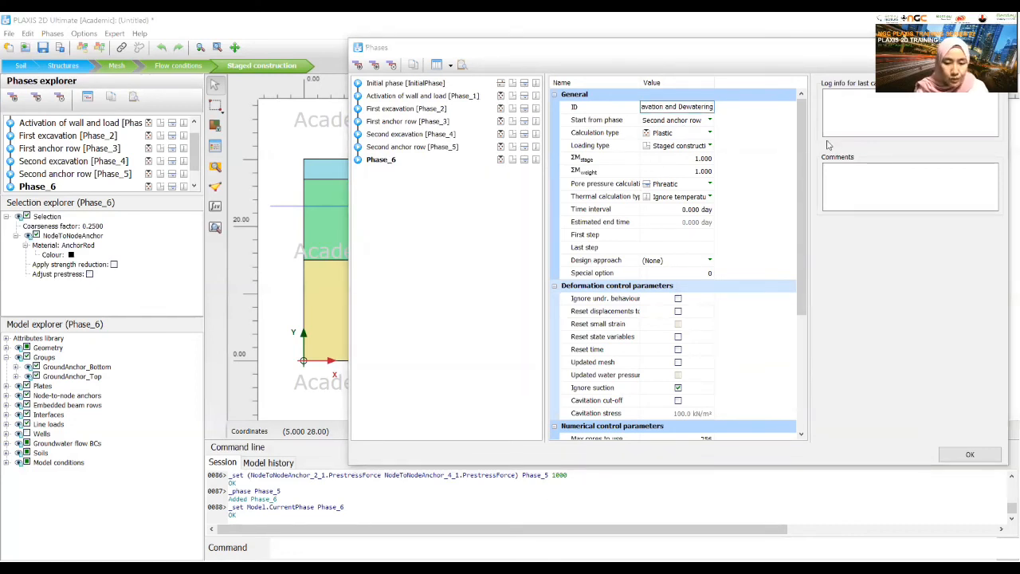
Step: Set the final excavation phase's pore pressure calculation type to steady state groundwater flow
left_click(651, 152)
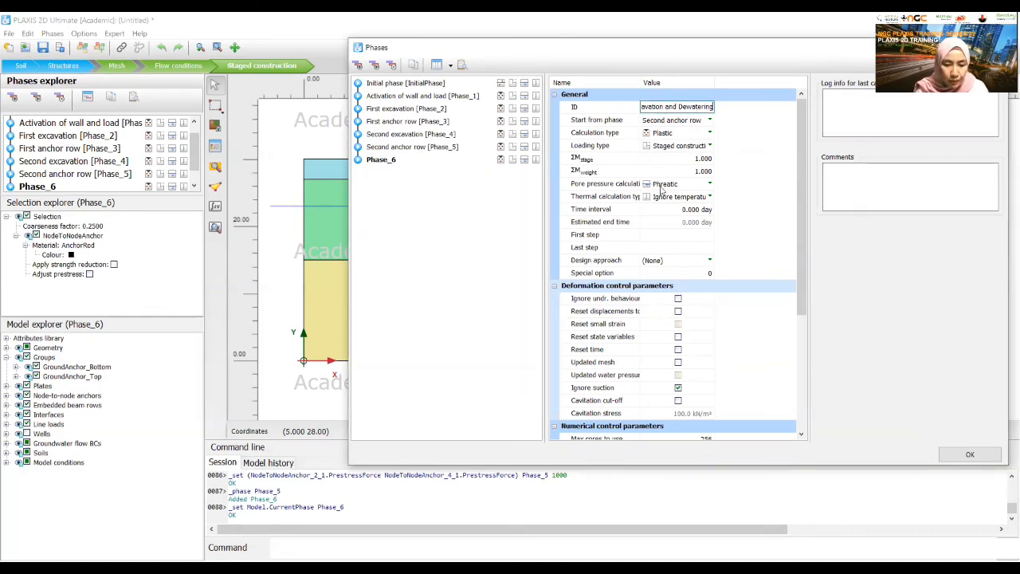
left_click(671, 185)
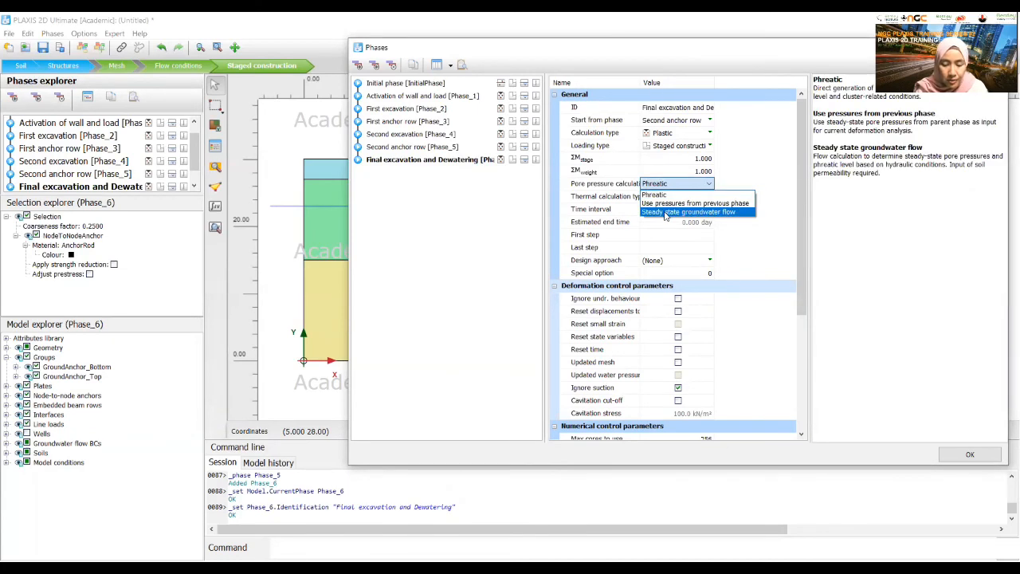
left_click(666, 212)
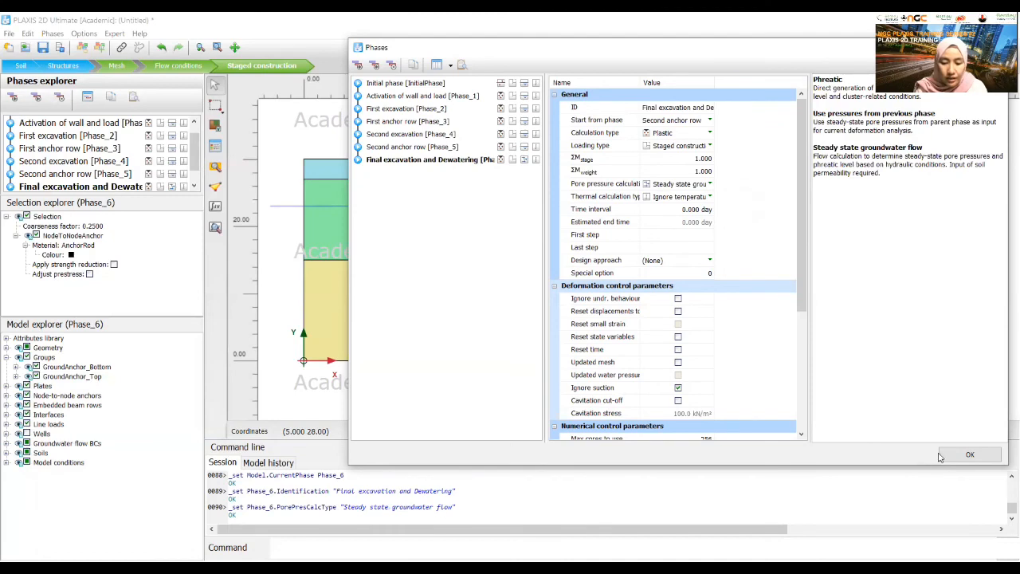
left_click(965, 455)
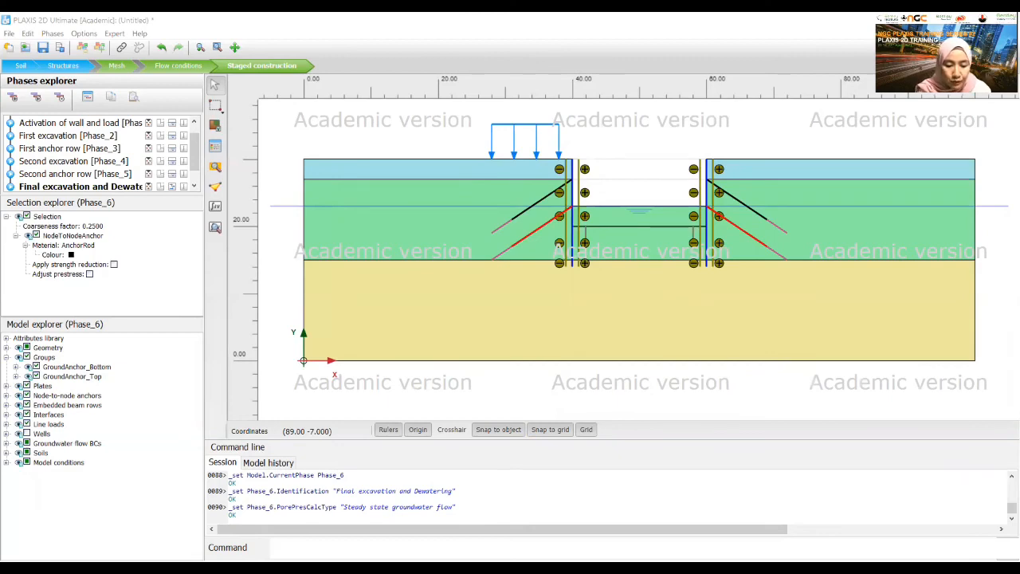
Step: In the flow conditions, create a water level through the points (0, 23), (40, 20), (60, 20) and (100, 23)
left_click(170, 68)
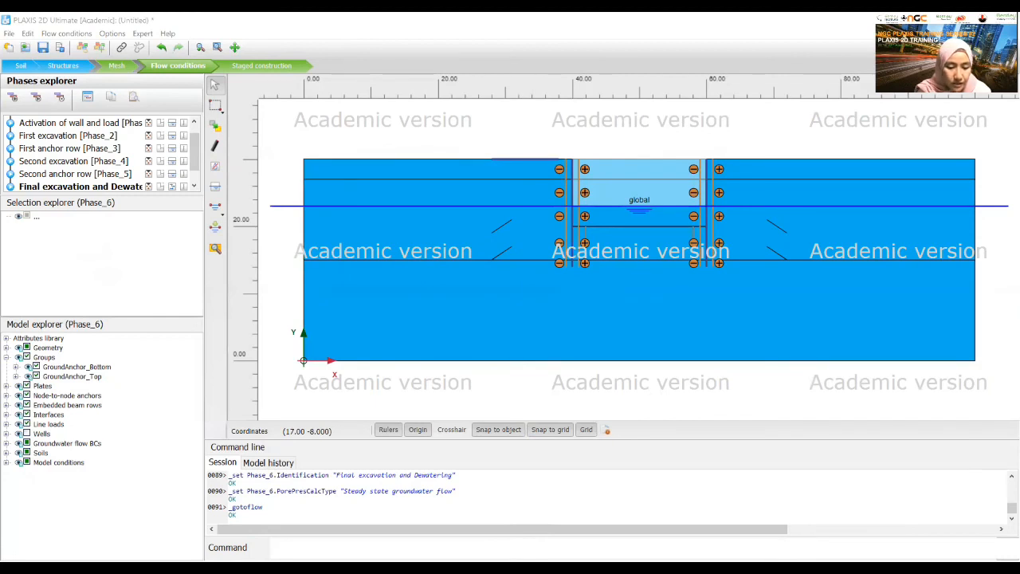
left_click(219, 213)
left_click(253, 210)
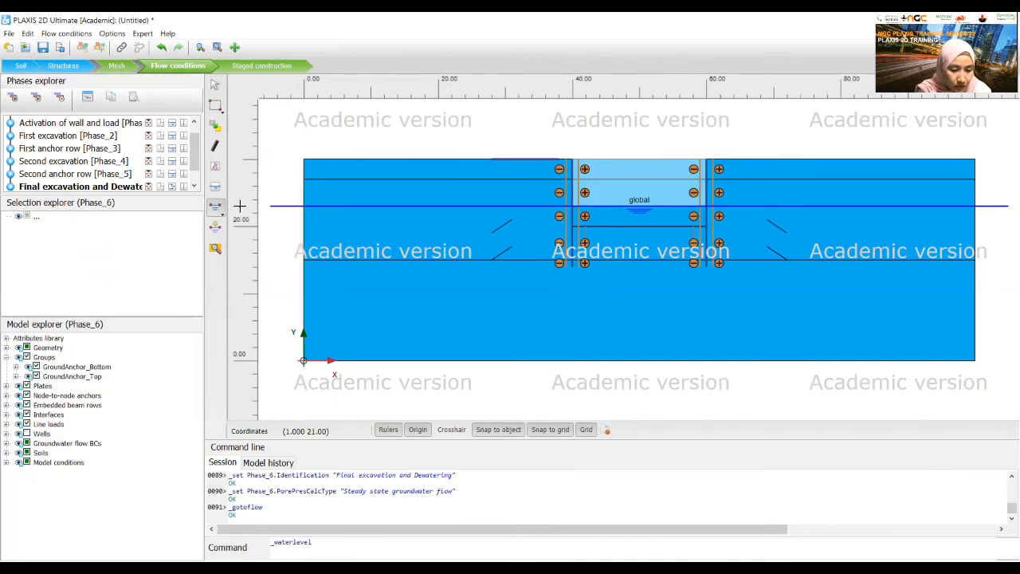
left_click(329, 544)
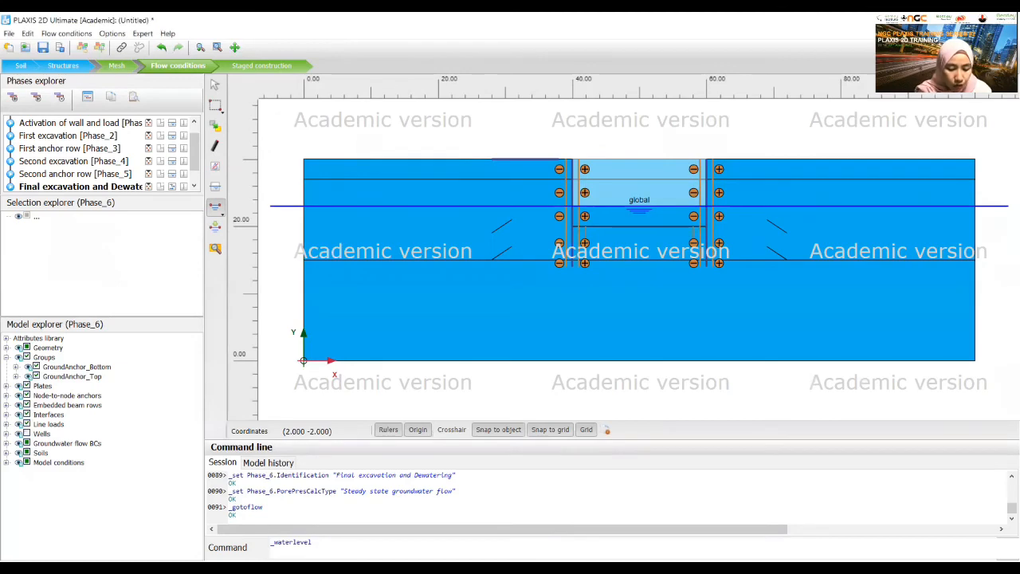
type("0 23 ")
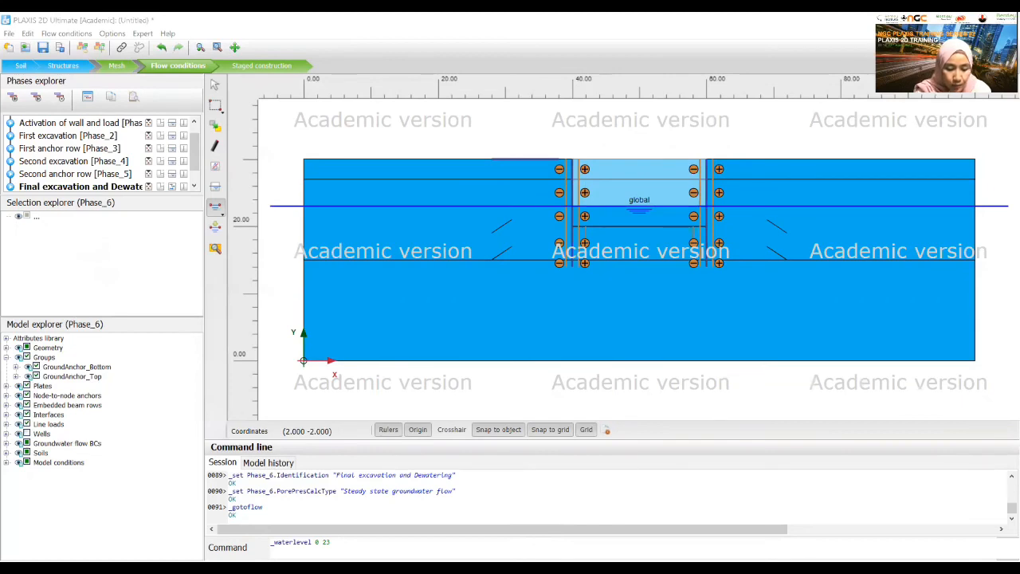
type("40 20")
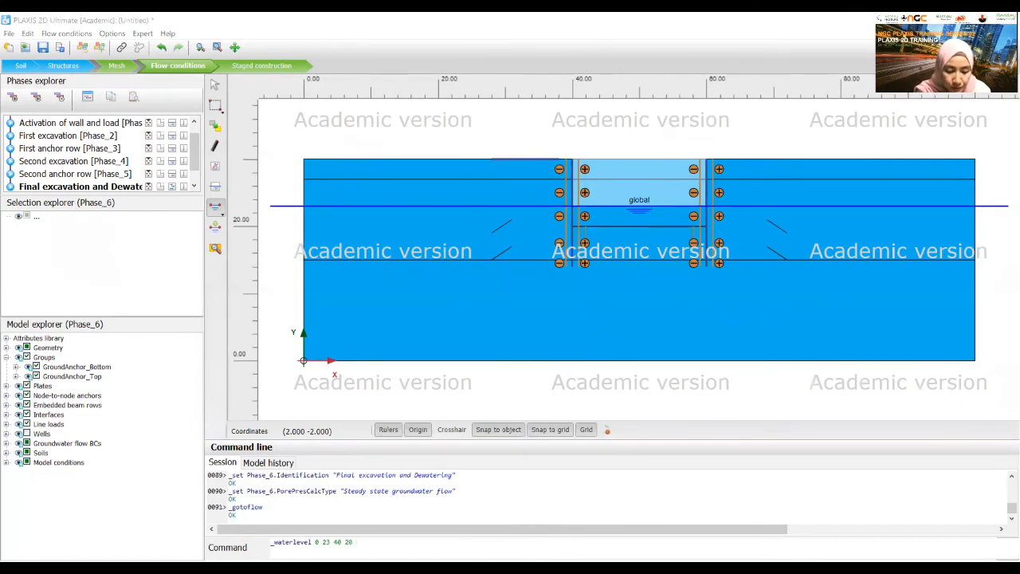
type(" 60 20")
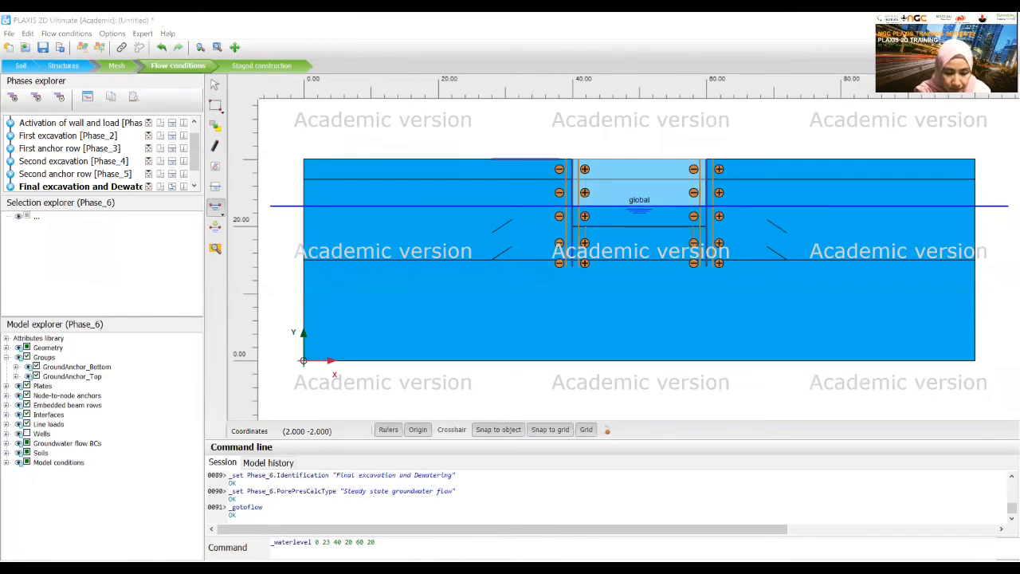
type(" 100 23")
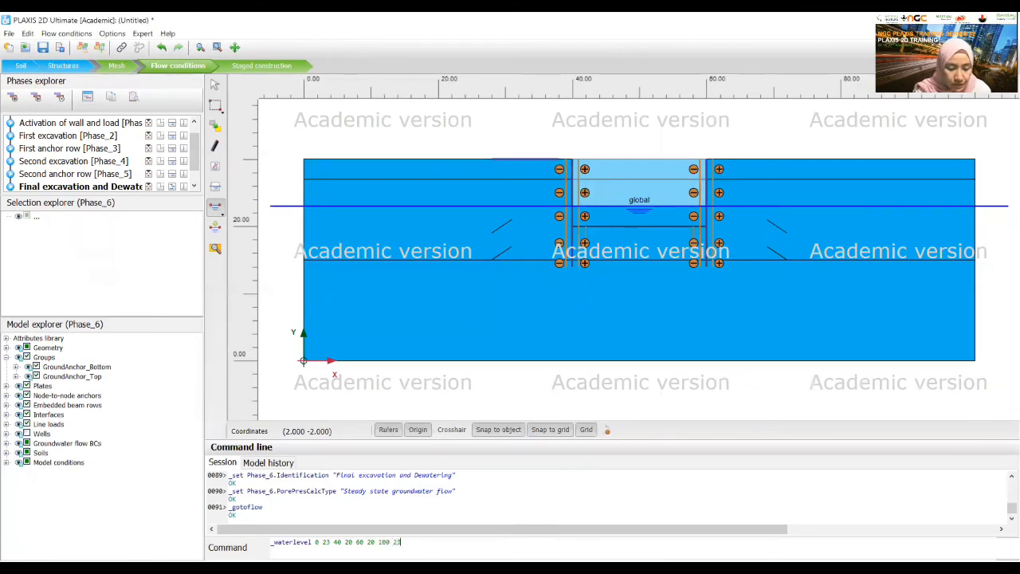
key("Return")
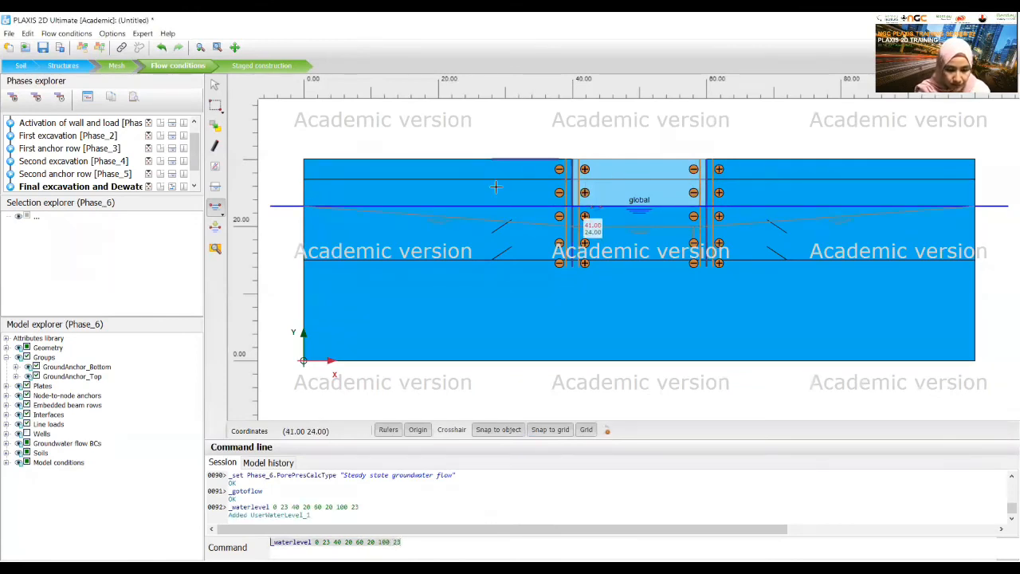
left_click(215, 84)
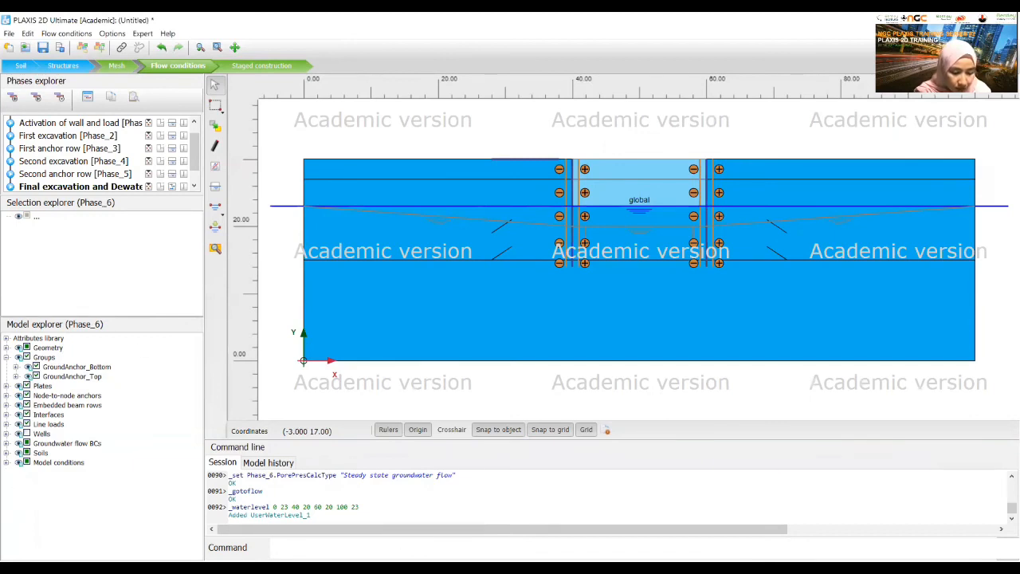
Step: Rename the user-defined water level to LoweredWaterLevel
left_click(7, 339)
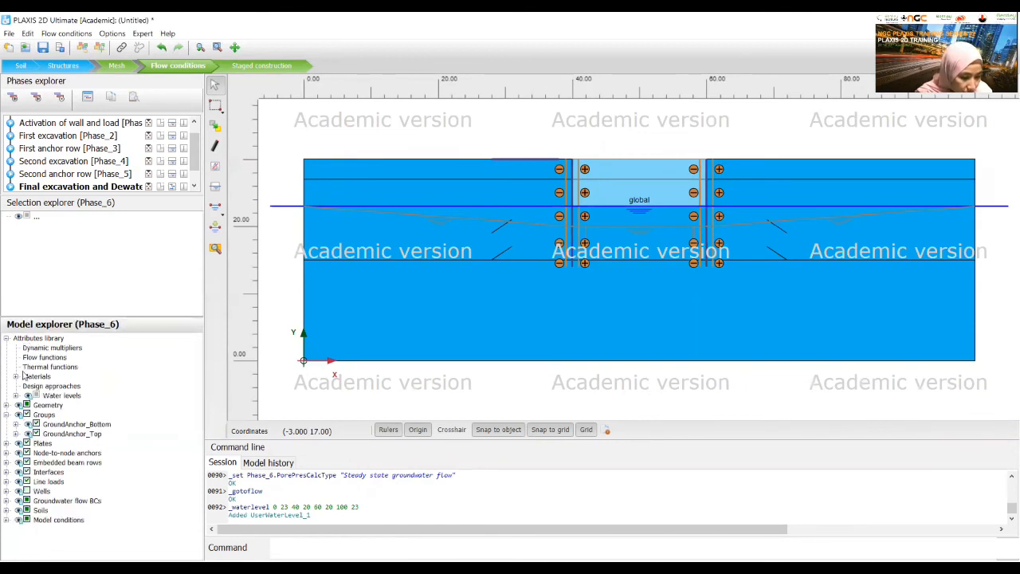
left_click(16, 396)
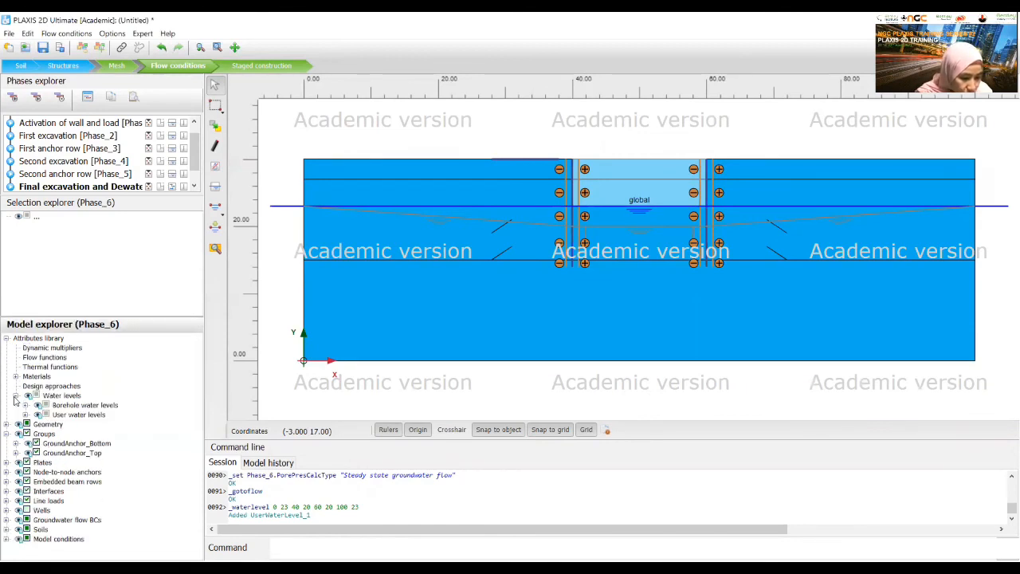
left_click(25, 414)
left_click(25, 414)
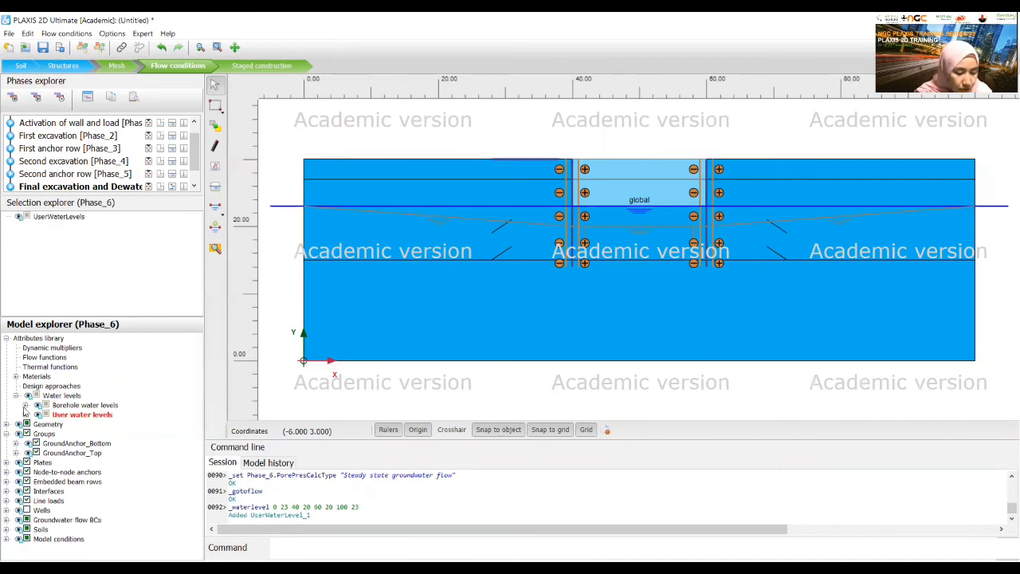
left_click(25, 415)
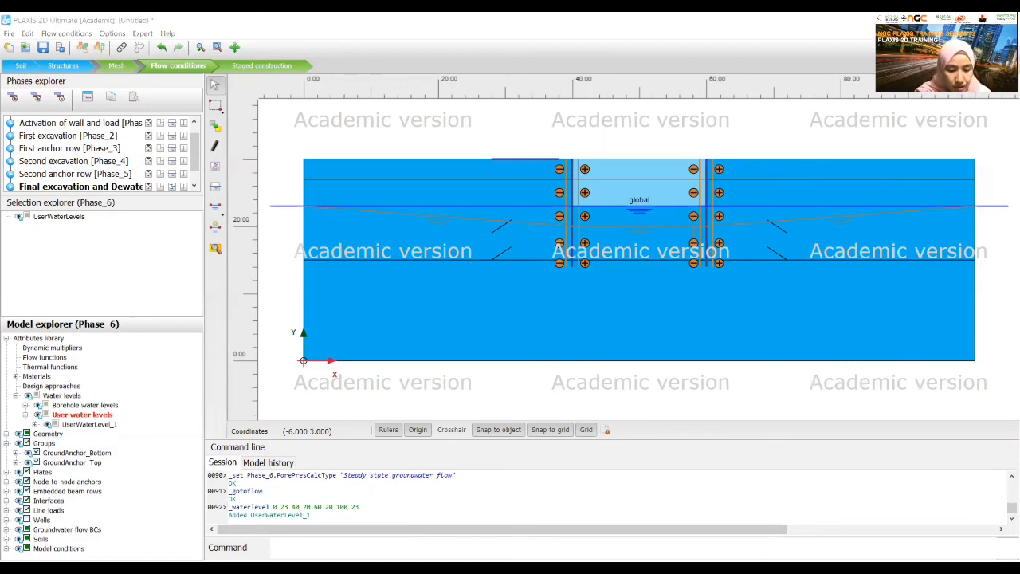
left_click(89, 424)
left_click(104, 425)
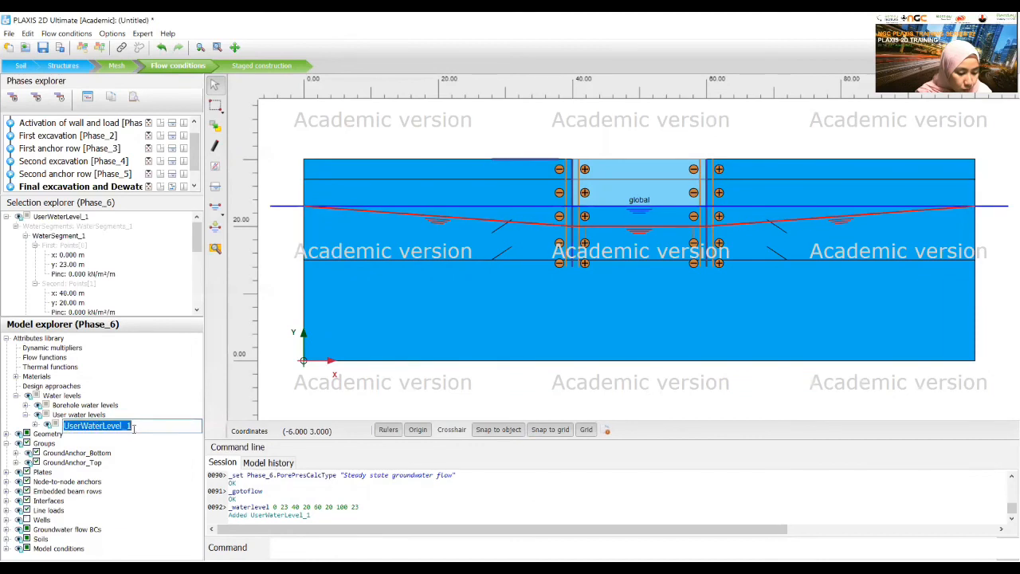
type("LoweredWaterLevel")
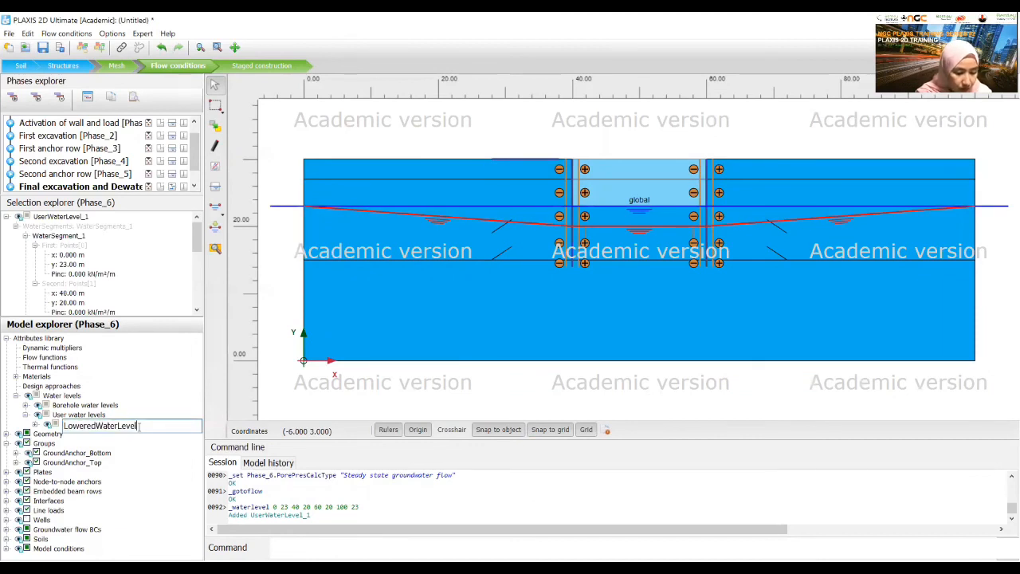
key("Return")
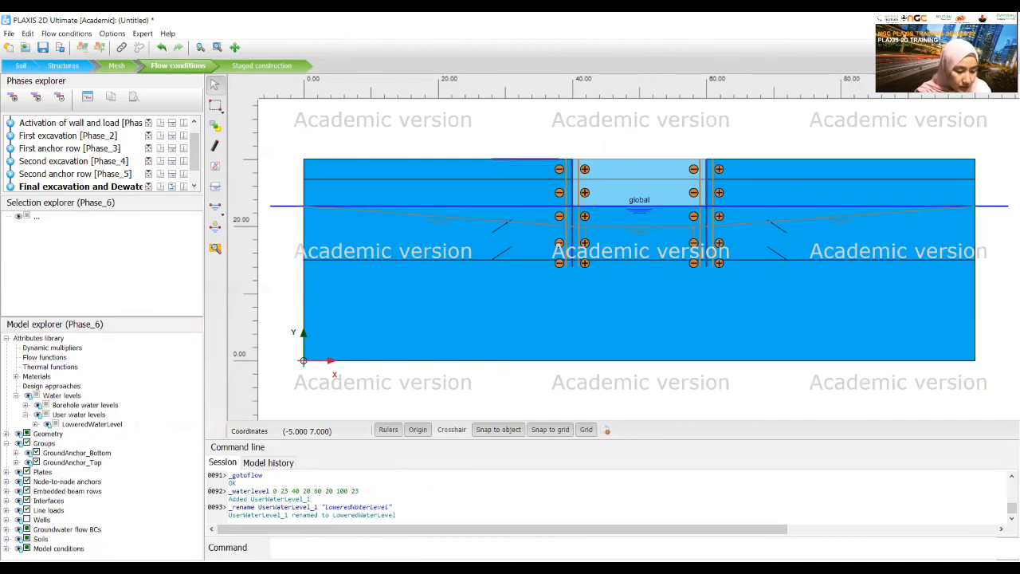
Step: Assign LoweredWaterLevel as the global water level in the phase's model conditions and check the groundwater flow boundary settings
left_click(6, 548)
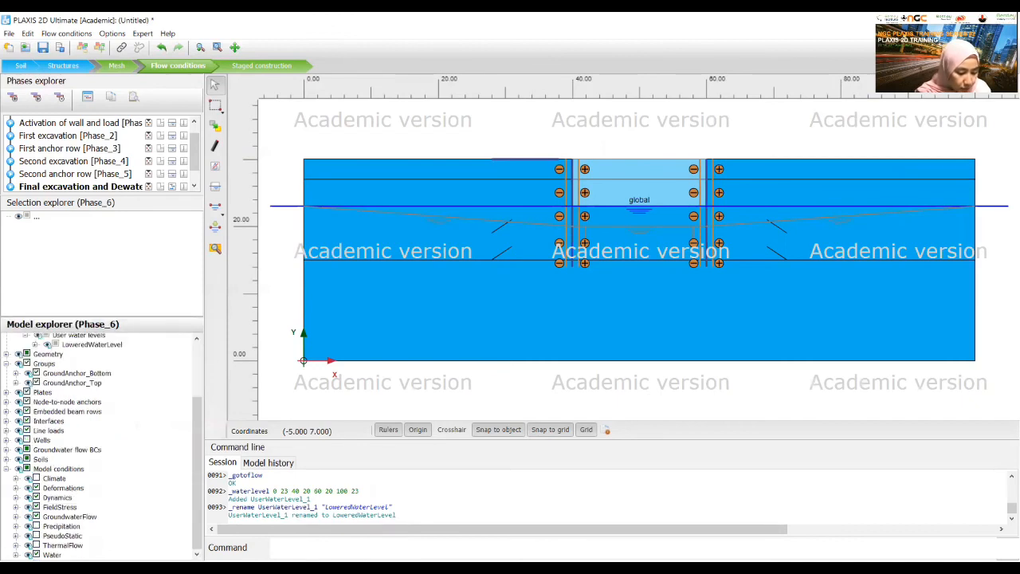
left_click(16, 518)
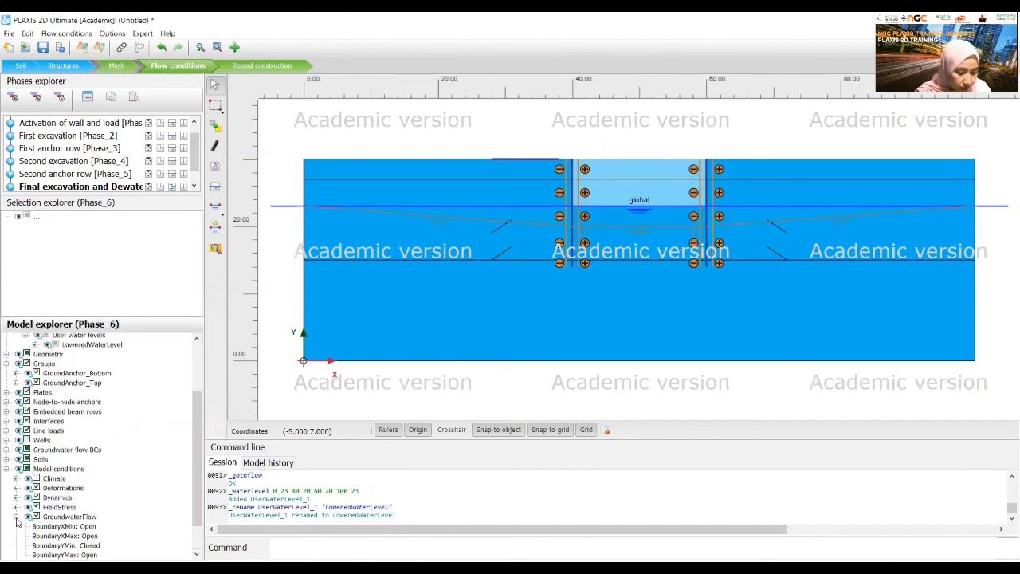
left_click(16, 518)
left_click(16, 555)
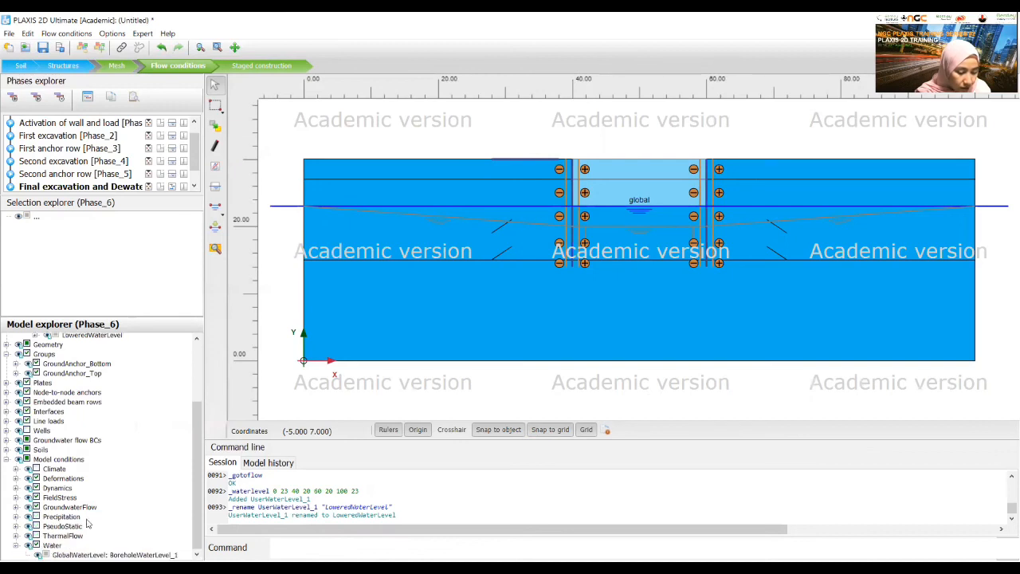
left_click(115, 555)
left_click(155, 555)
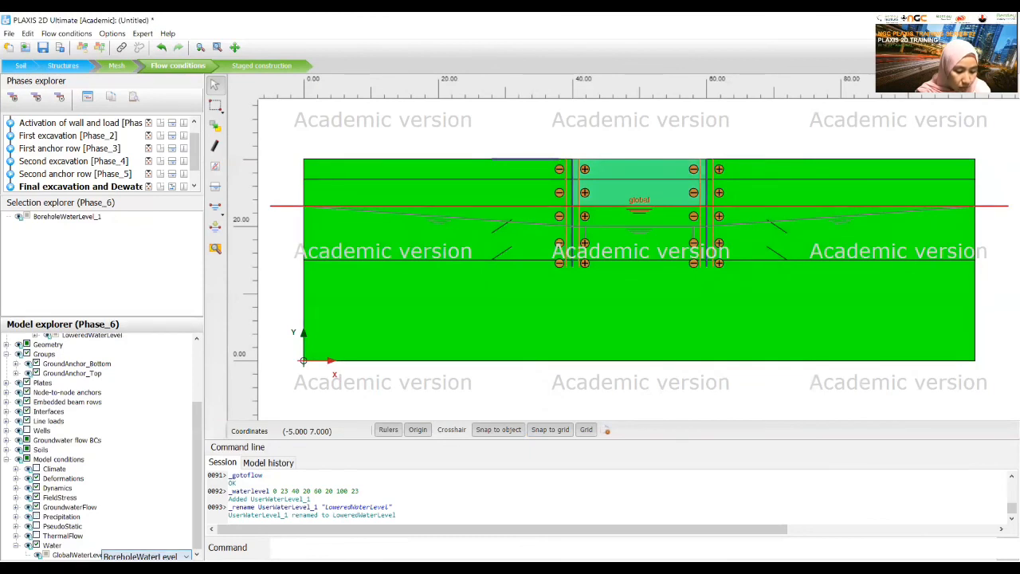
left_click(144, 567)
left_click(282, 339)
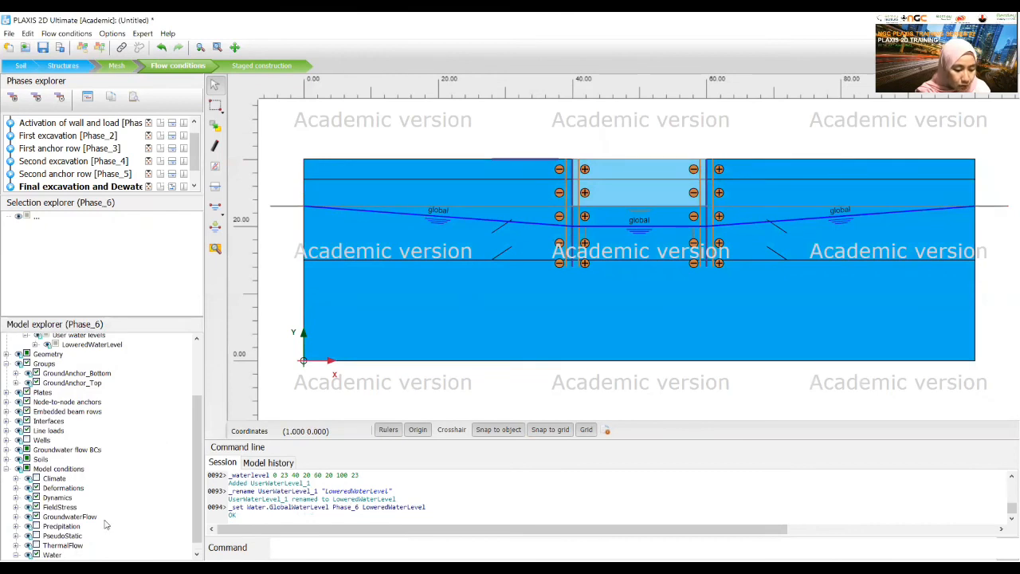
left_click(17, 518)
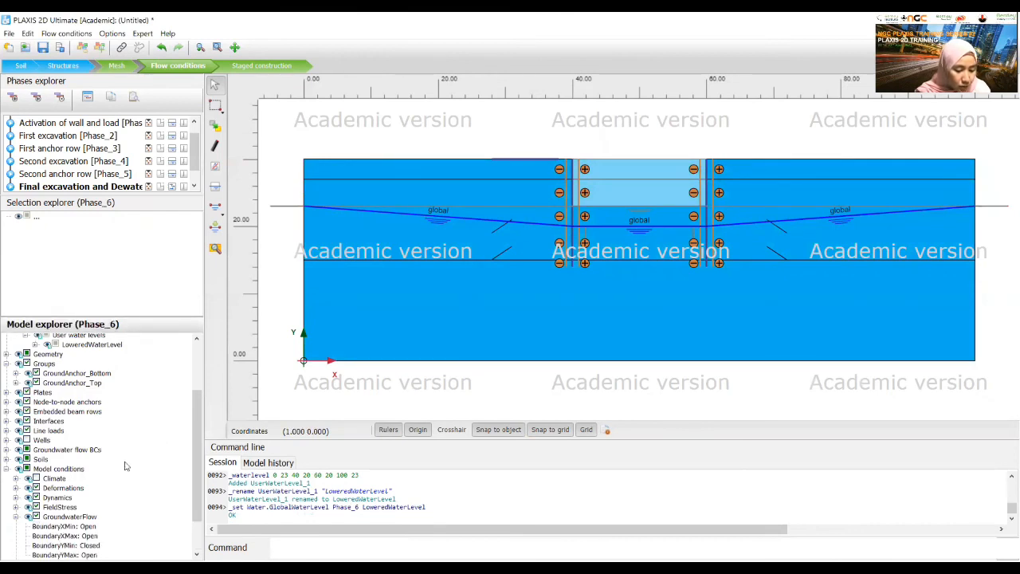
scroll(124, 465, "down", 2)
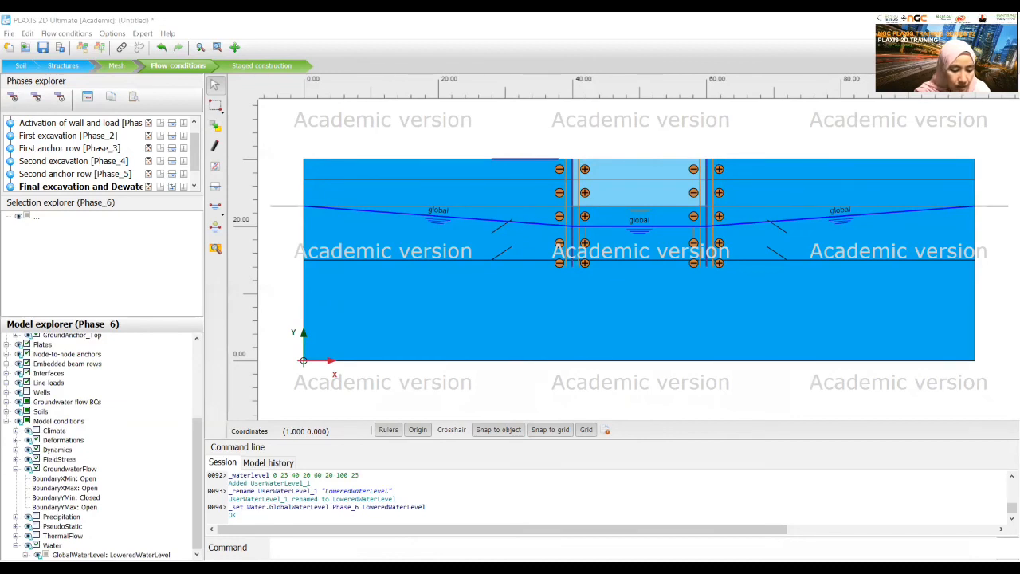
Step: In the staged construction, deactivate the soil cluster between the walls above y = 20 m and activate both wells
left_click(257, 68)
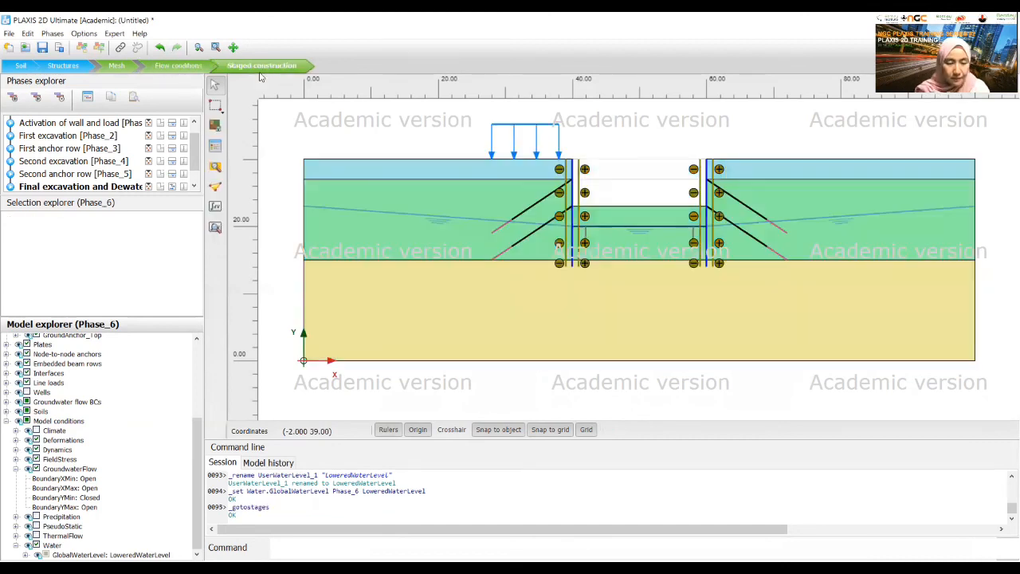
right_click(619, 220)
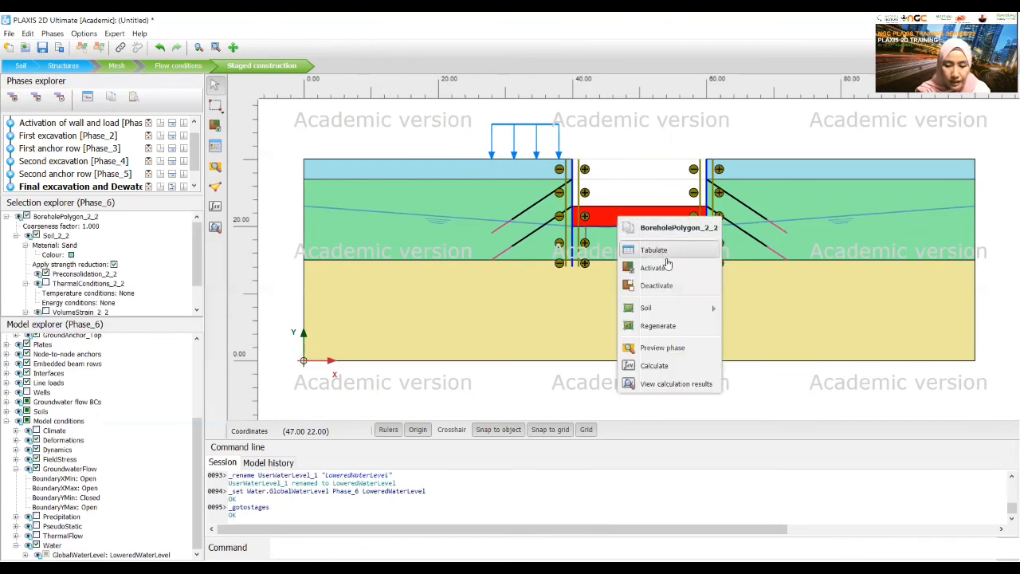
left_click(661, 286)
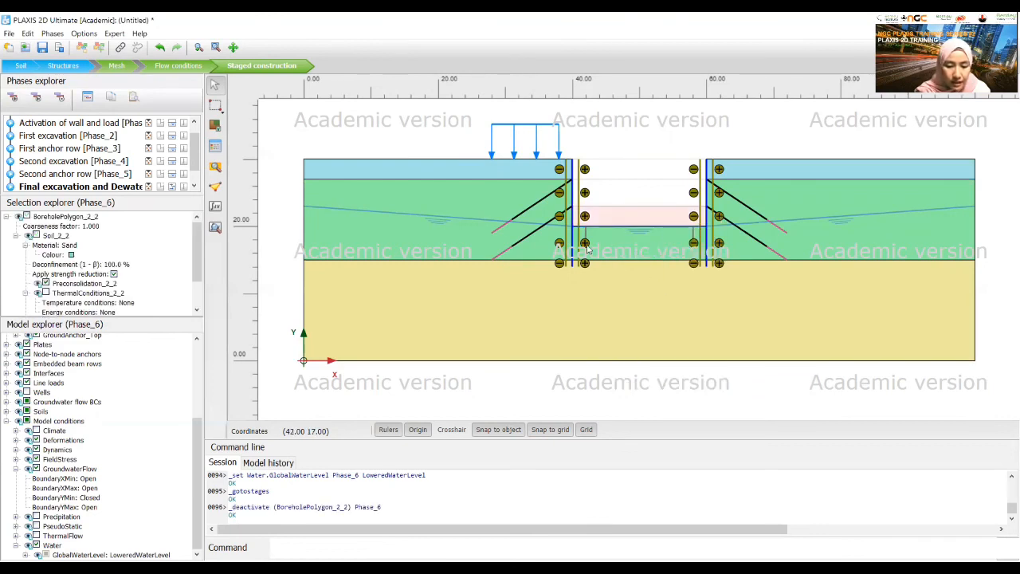
right_click(694, 236)
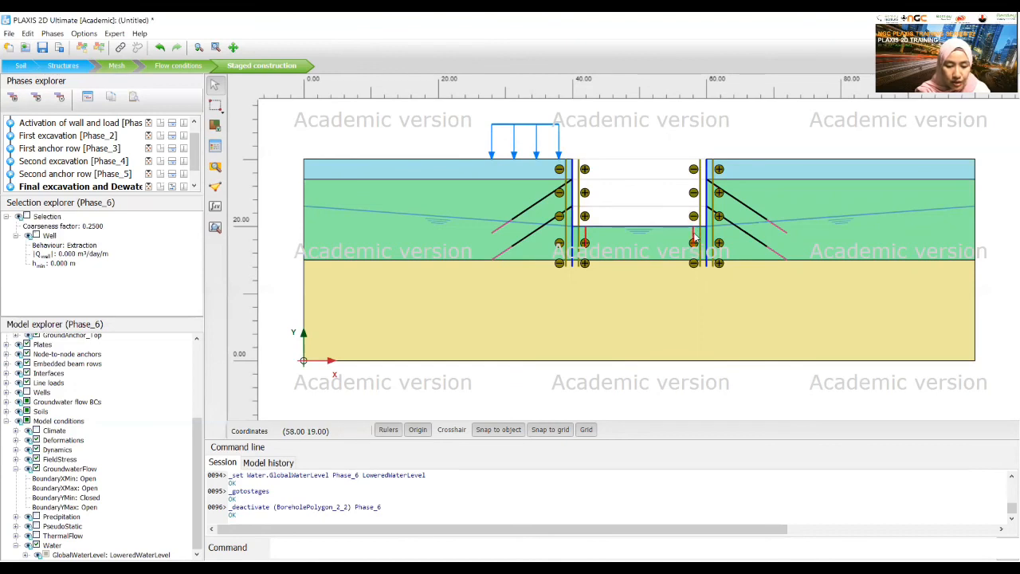
left_click(725, 285)
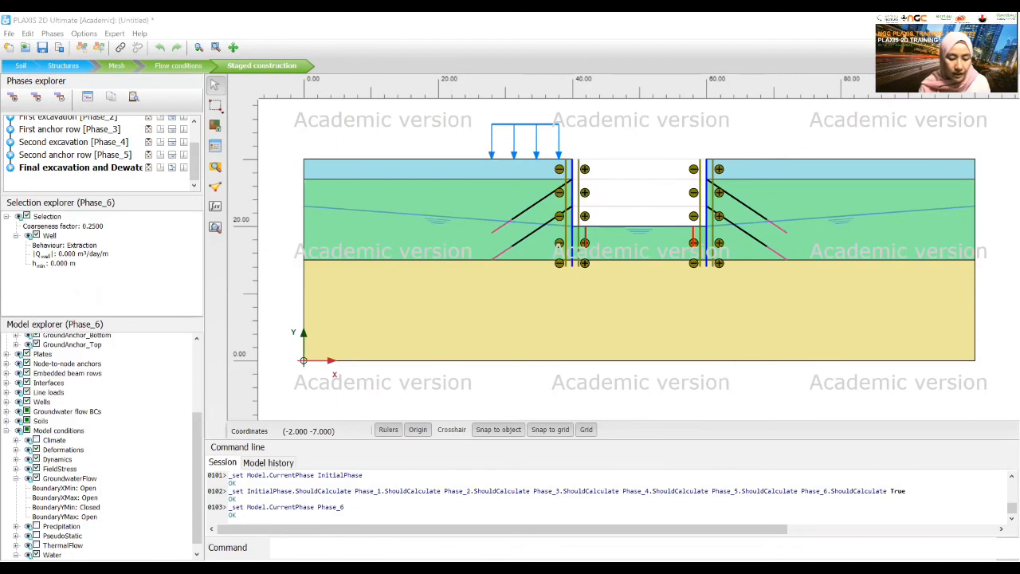
Step: Give both wells a coarseness factor of 0.1, a discharge of 1.5 m³/day/m and a minimum head of 17 m
left_click(94, 226)
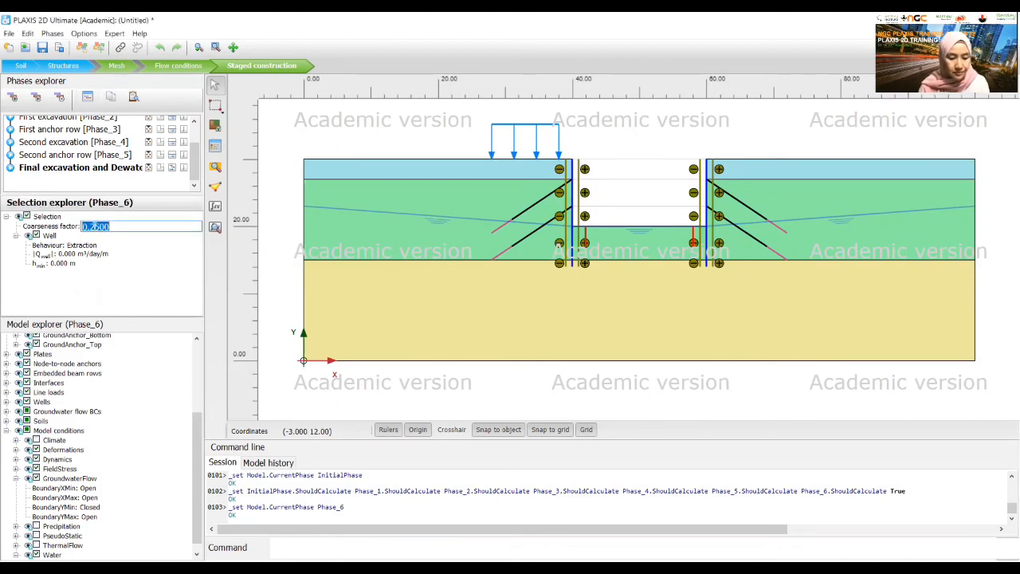
type("0.1")
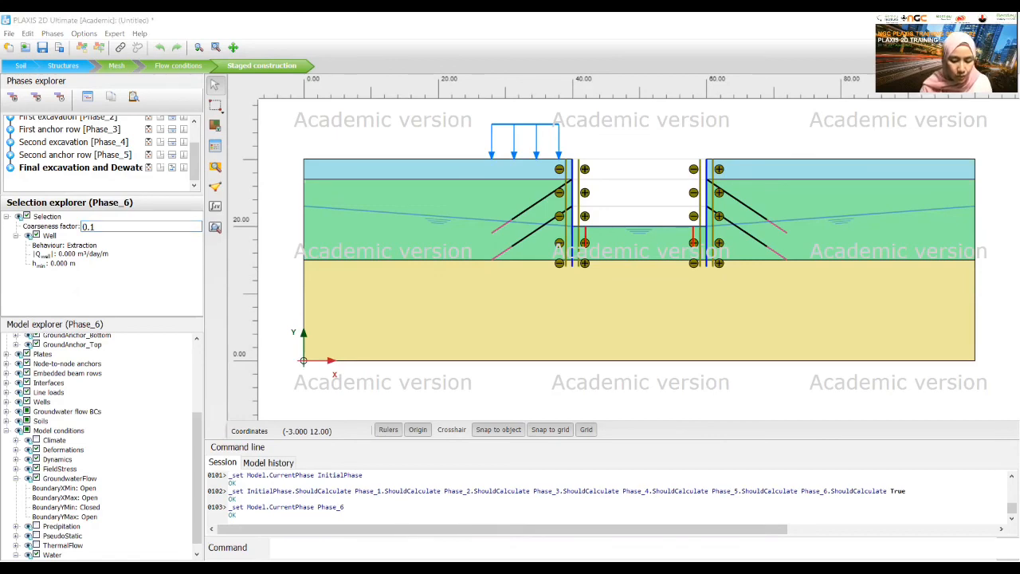
left_click(67, 255)
type("1")
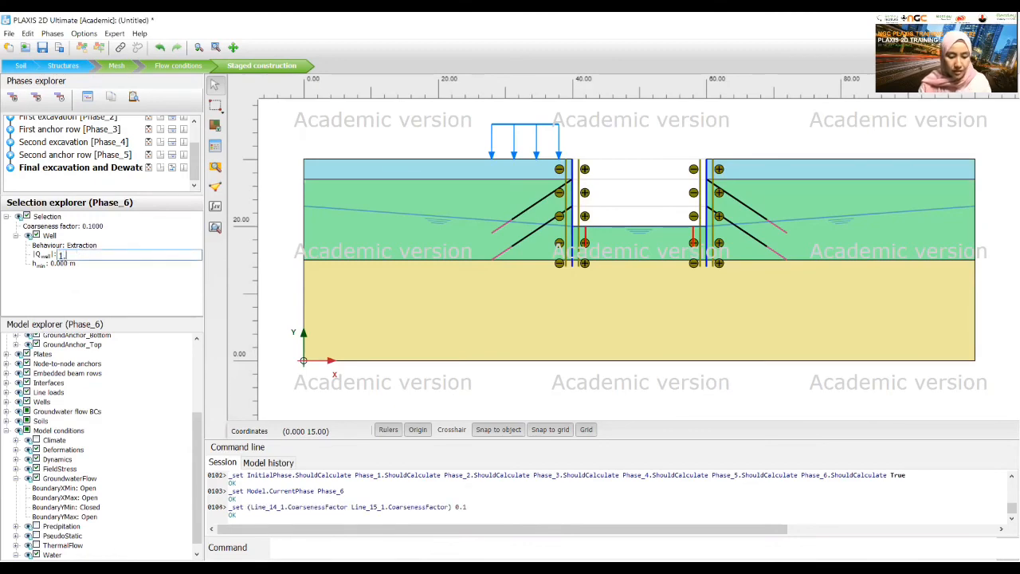
type(".5")
key("Tab")
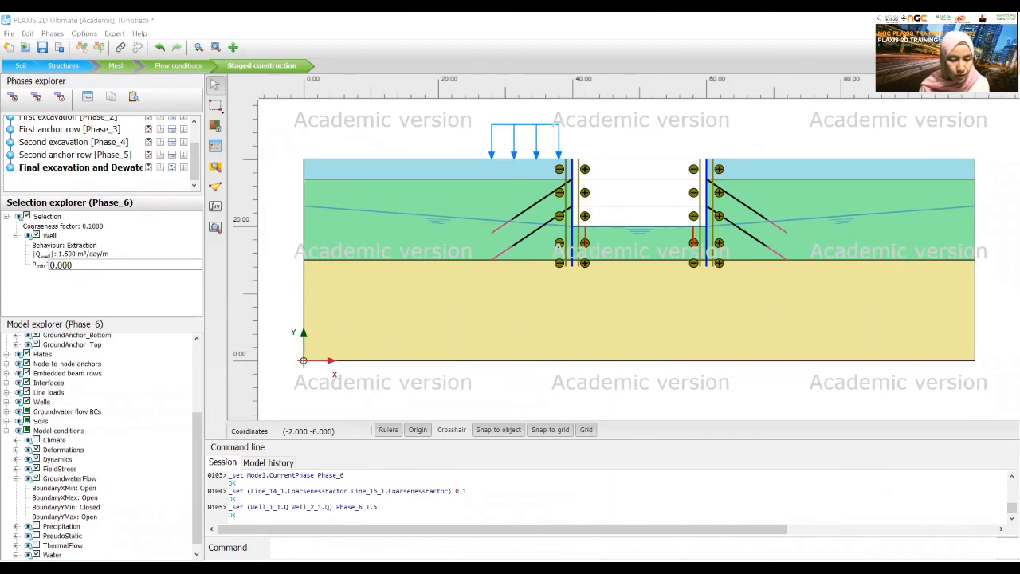
type("17")
key("Return")
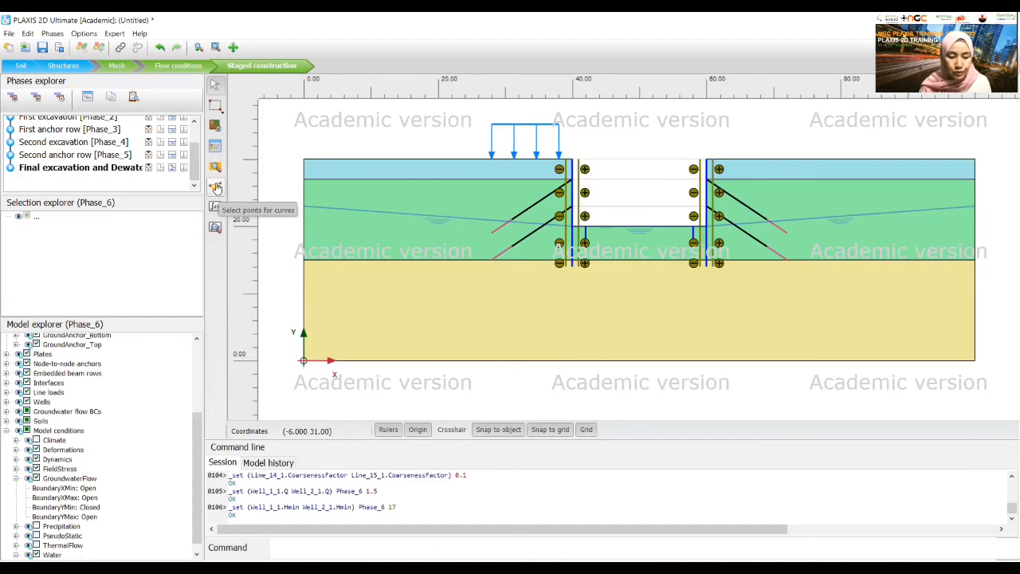
Step: Start selecting points for curves, search closest to (40, 27) and pick Node 1381
left_click(215, 189)
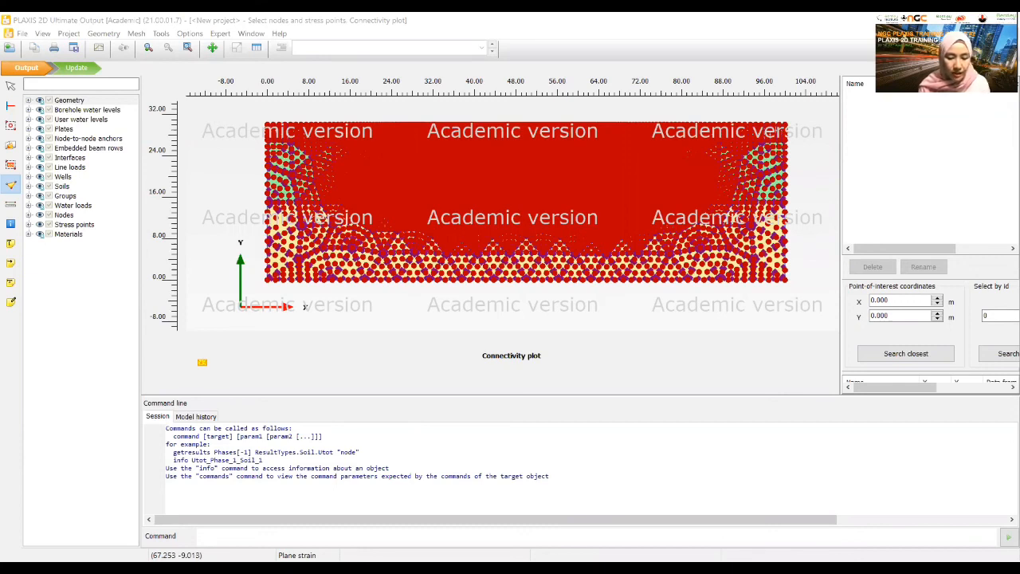
double_click(897, 301)
type("40")
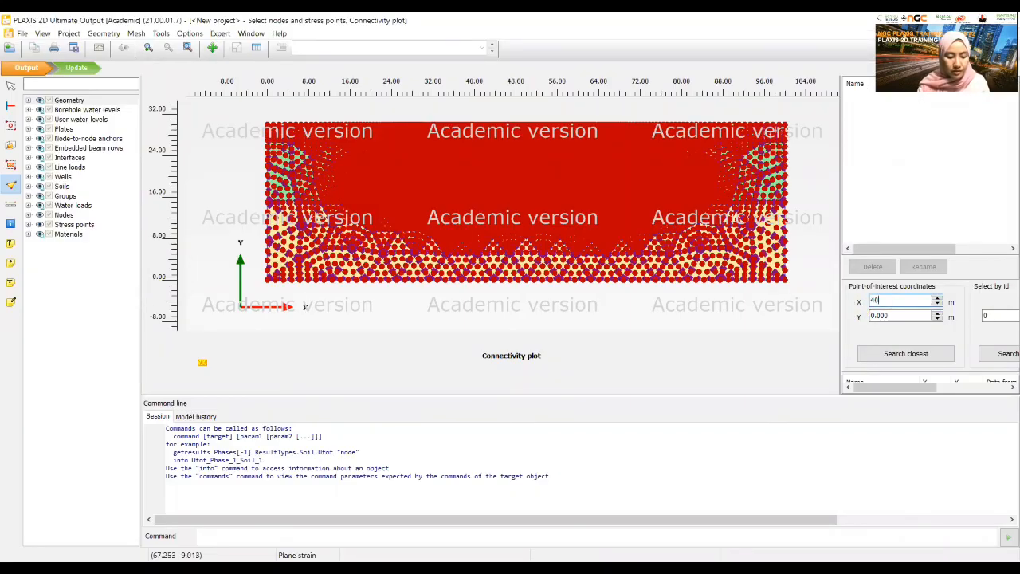
left_click(873, 317)
double_click(875, 316)
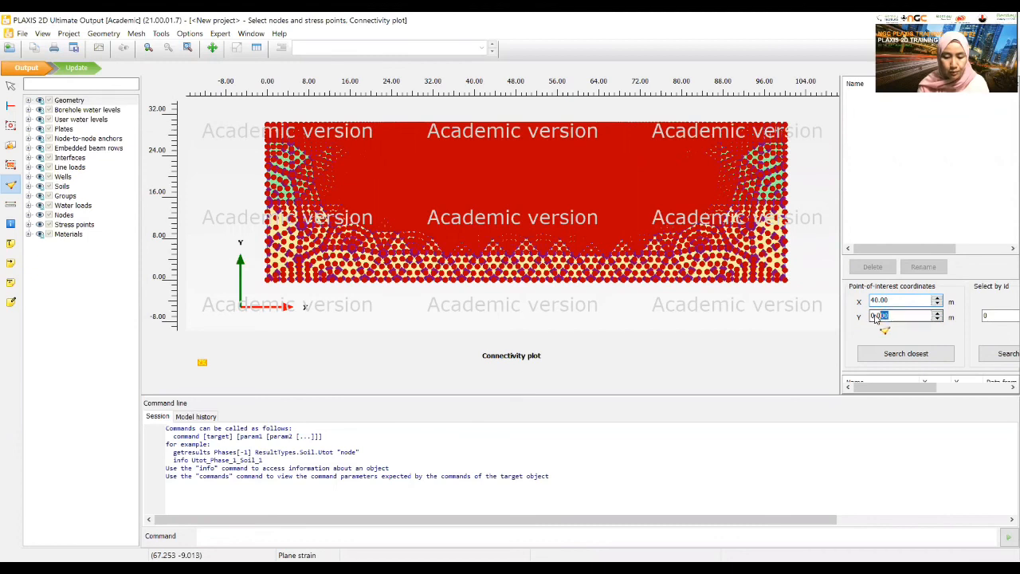
type("27")
left_click(902, 352)
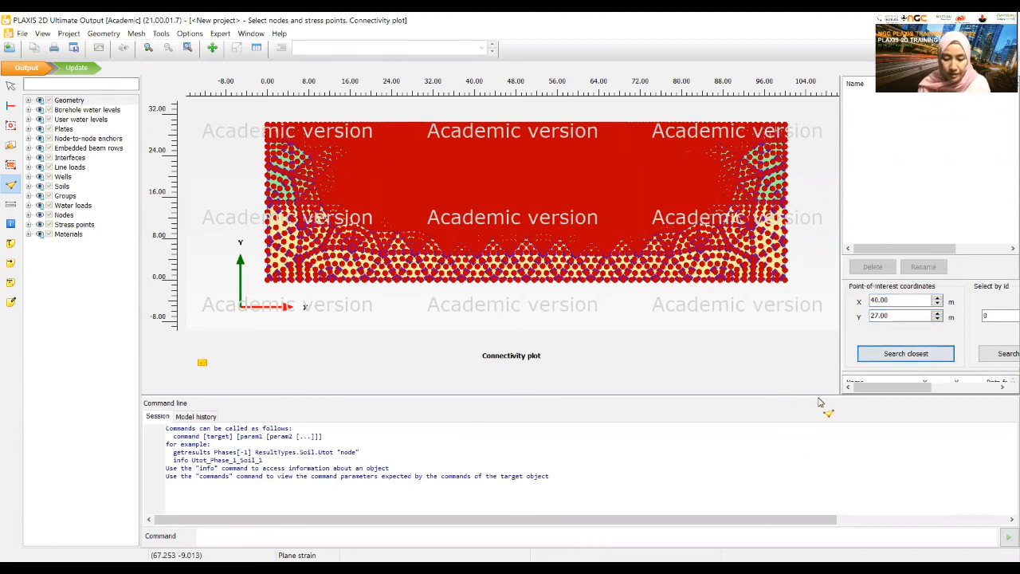
left_click_drag(814, 398, 824, 474)
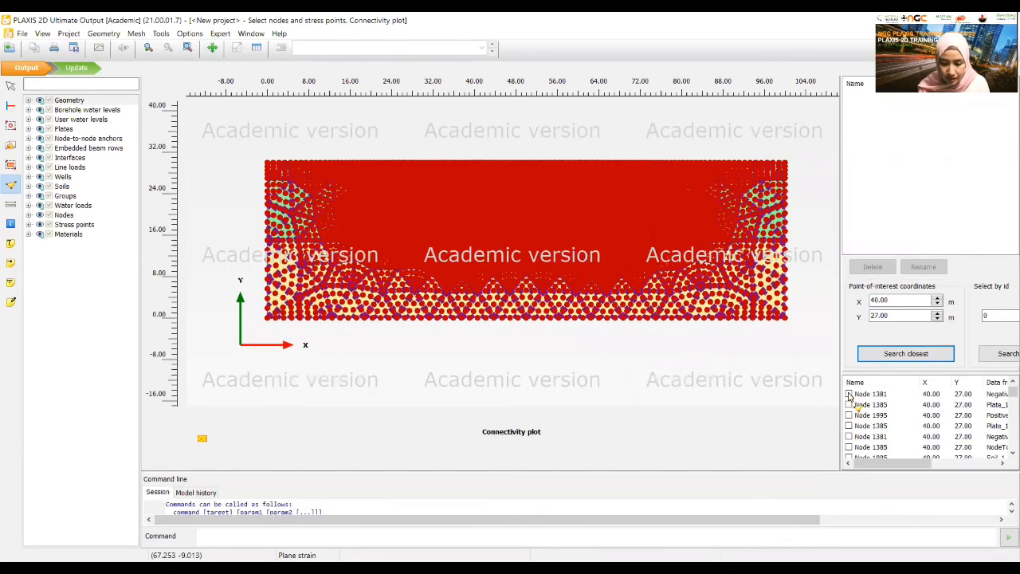
left_click(849, 394)
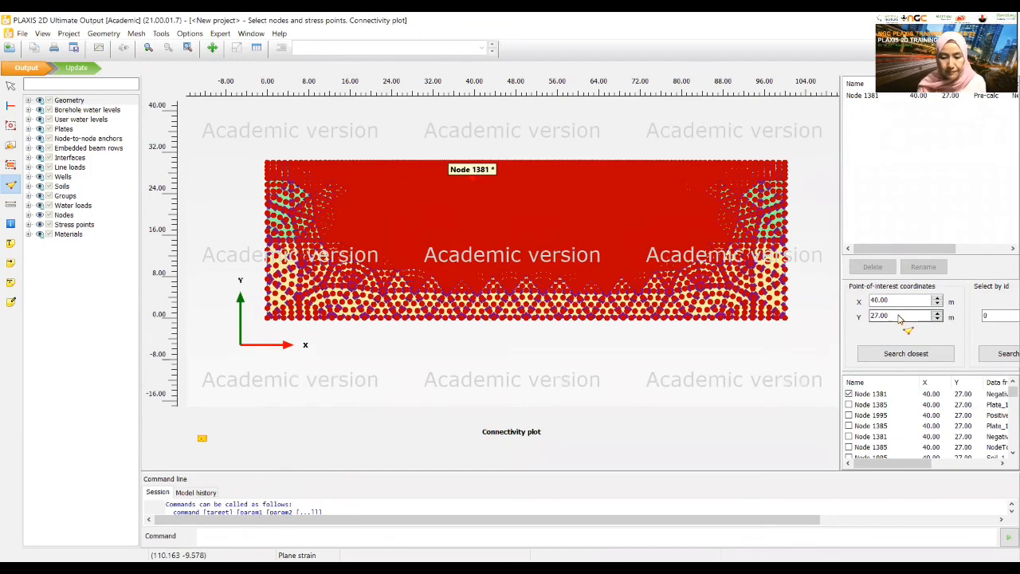
Step: Search closest to (40, 23), pick Node 1472 as a second curve point and update the selection to the input model
left_click_drag(905, 316, 870, 319)
type("23")
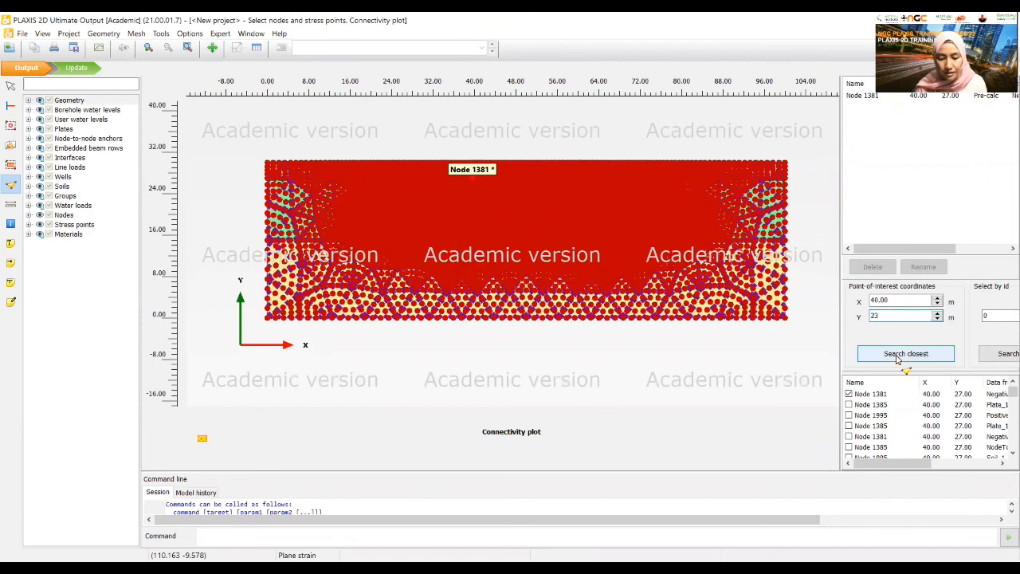
left_click(904, 356)
left_click(849, 394)
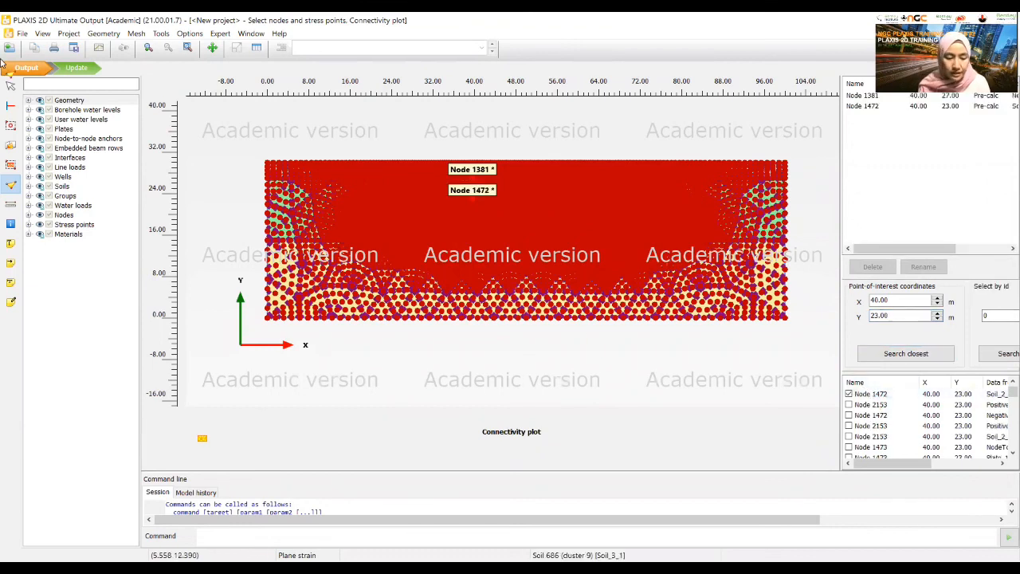
left_click(77, 69)
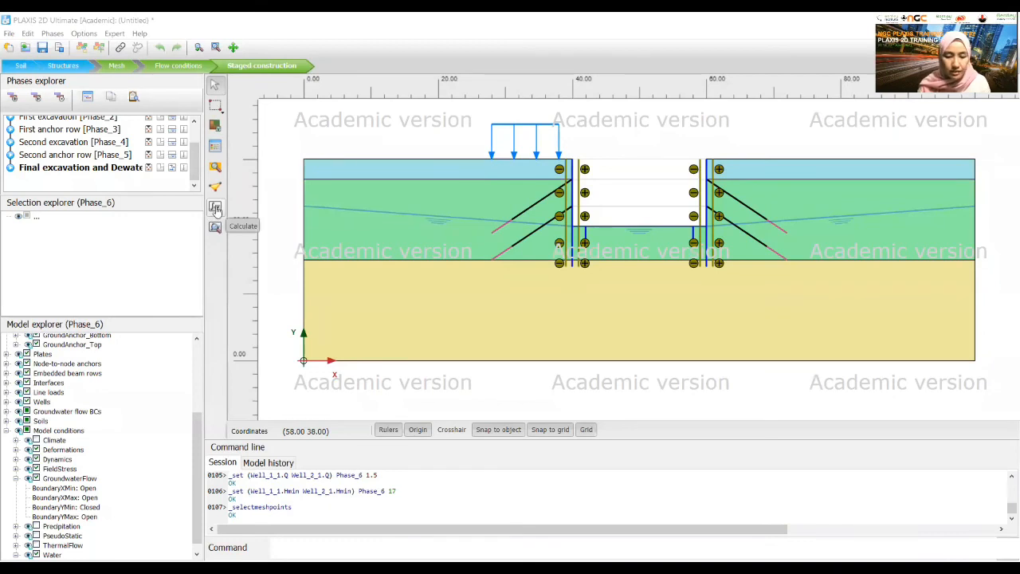
Step: Calculate all construction phases and open the calculation results of the final excavation phase
left_click(215, 207)
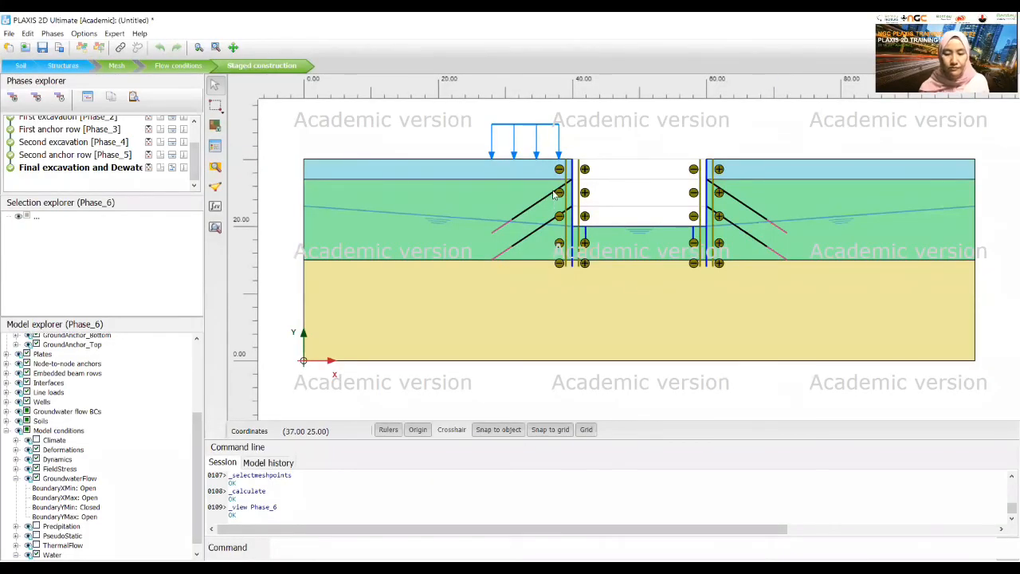
left_click(215, 230)
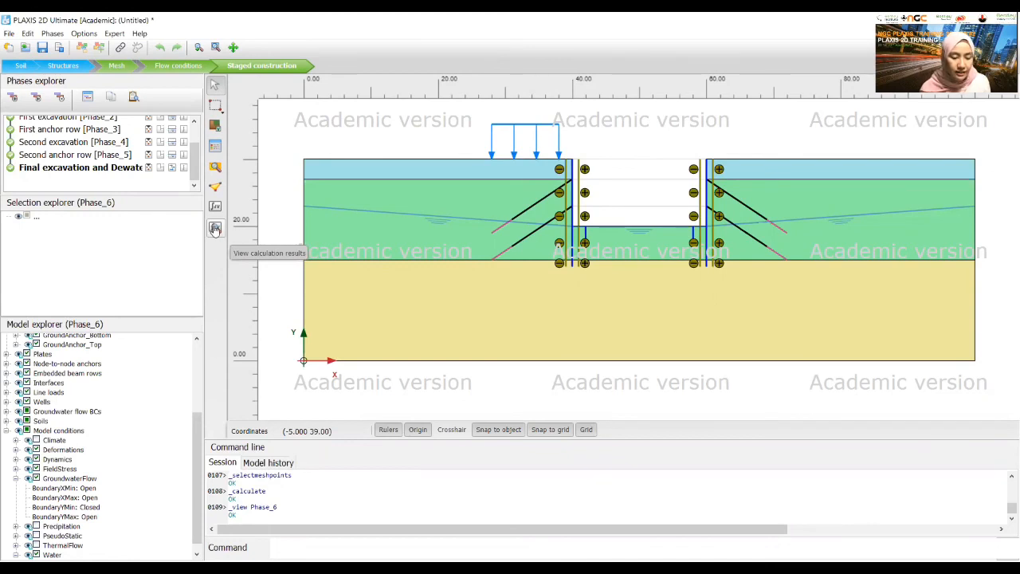
Step: View the final excavation phase's calculation results and show the groundwater flow |q| as arrows
left_click(214, 228)
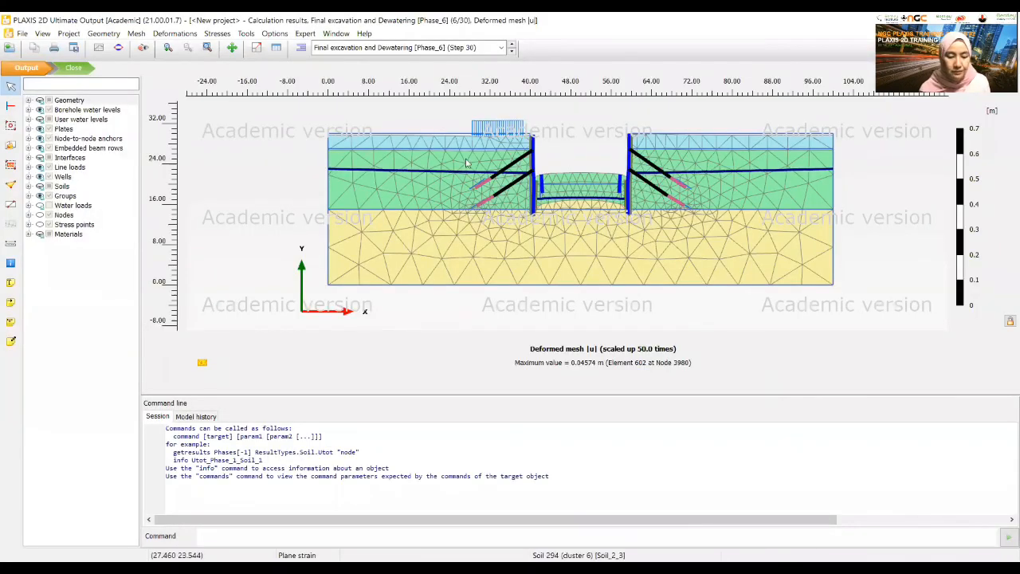
left_click(216, 34)
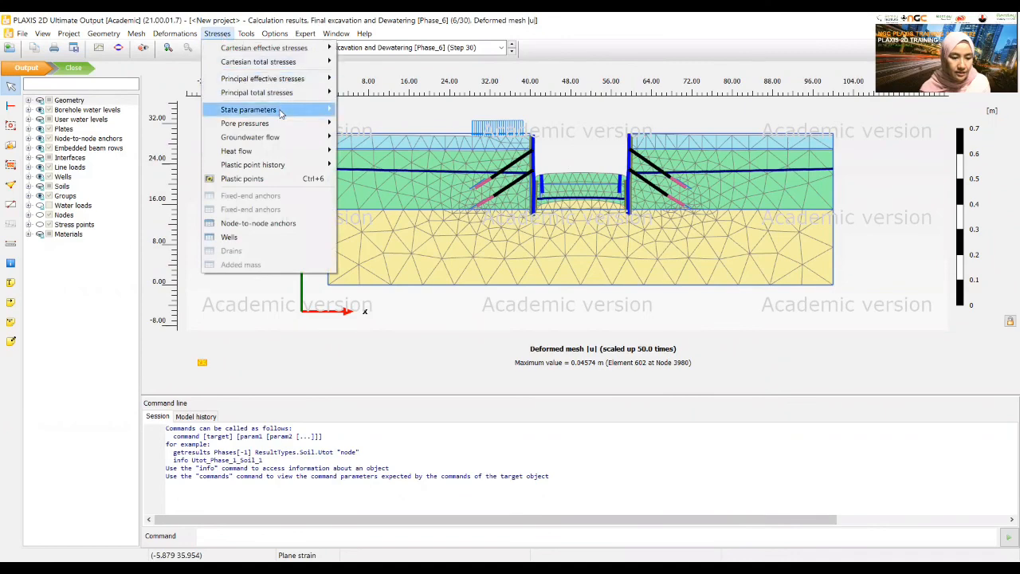
mouse_move(287, 140)
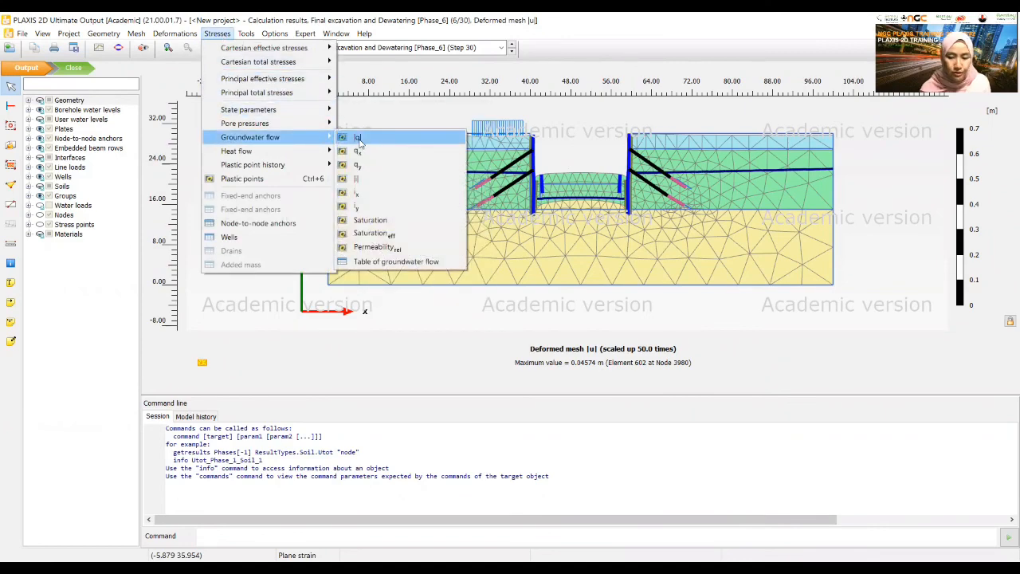
left_click(359, 139)
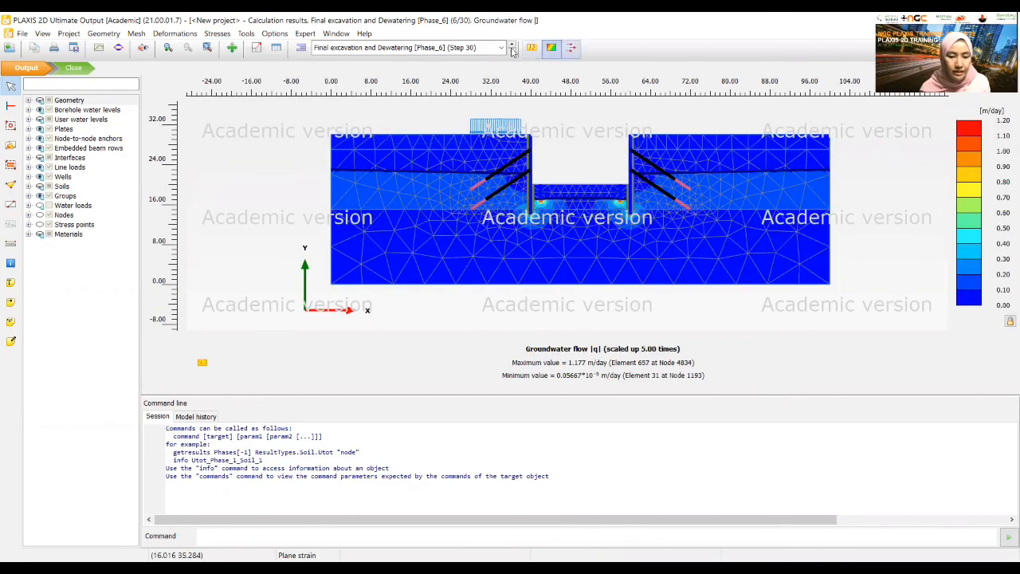
left_click(570, 47)
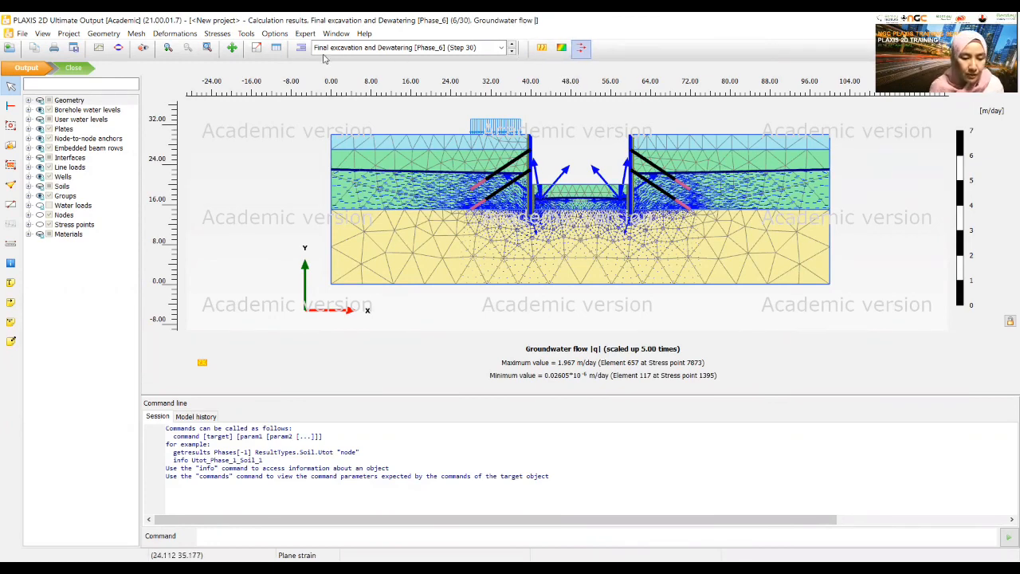
Step: Display the groundwater head from the pore pressure results for the final excavation and dewatering phase
left_click(220, 35)
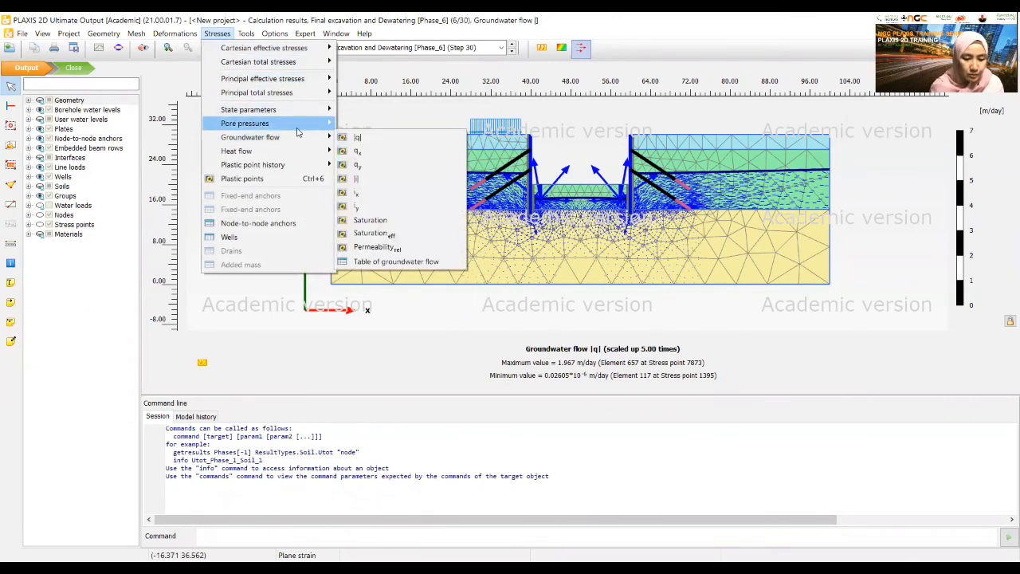
left_click(350, 127)
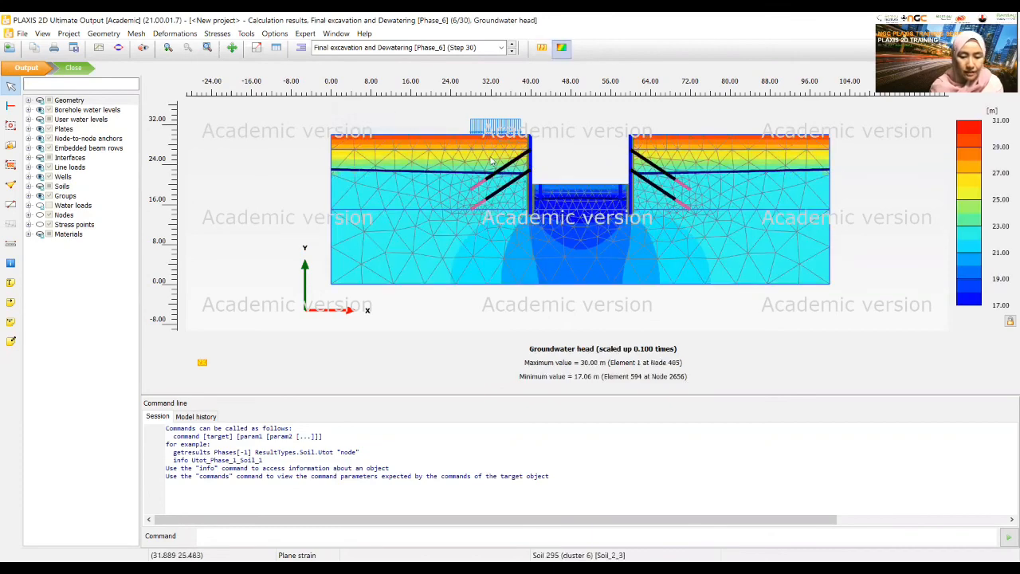